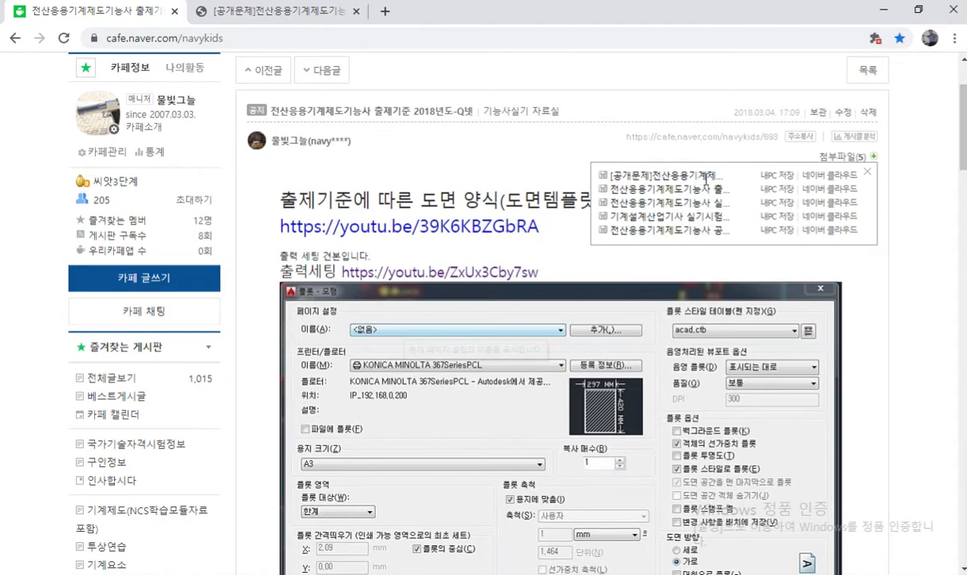
Step: Show the exam PDF page with the title block and border sizes in a smaller Chrome window
left_click(293, 21)
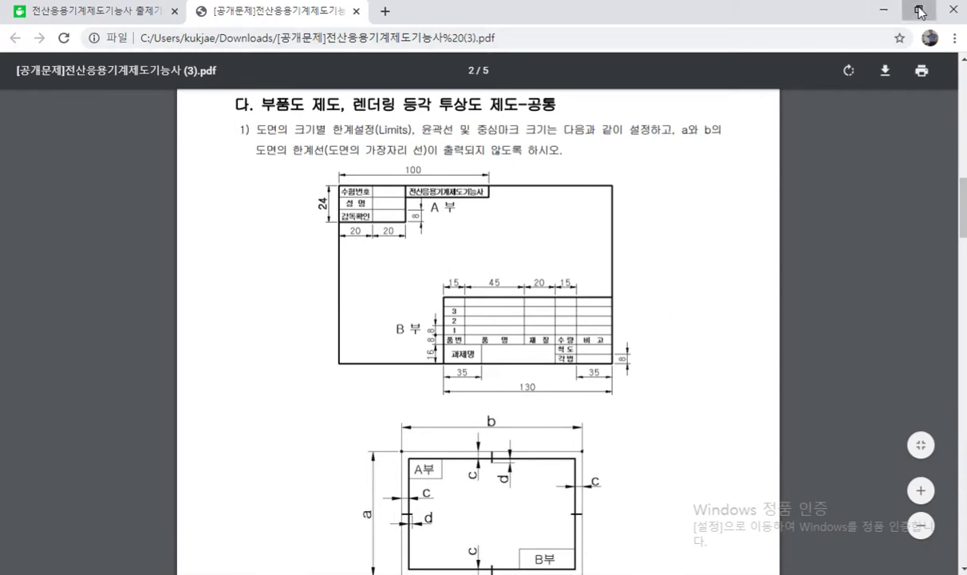
double_click(868, 11)
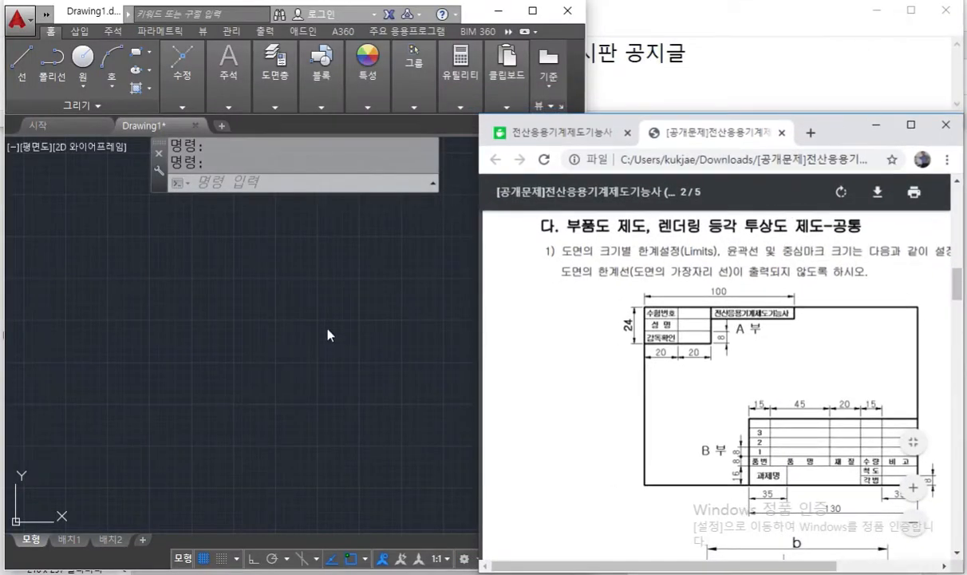
Step: Set the drawing limits to 0,0 and 297,210 with LIMITS, then maximize AutoCAD
left_click(347, 327)
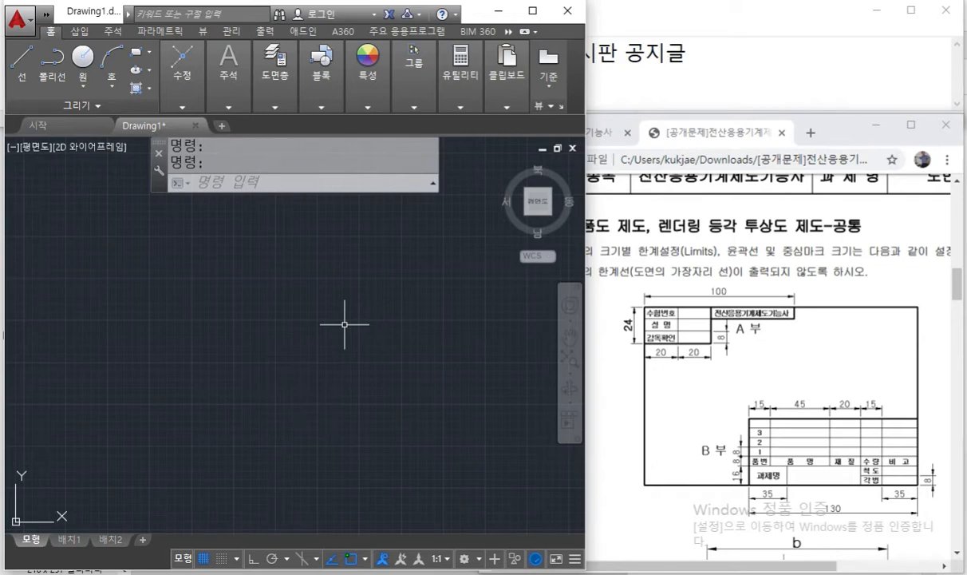
type("limi")
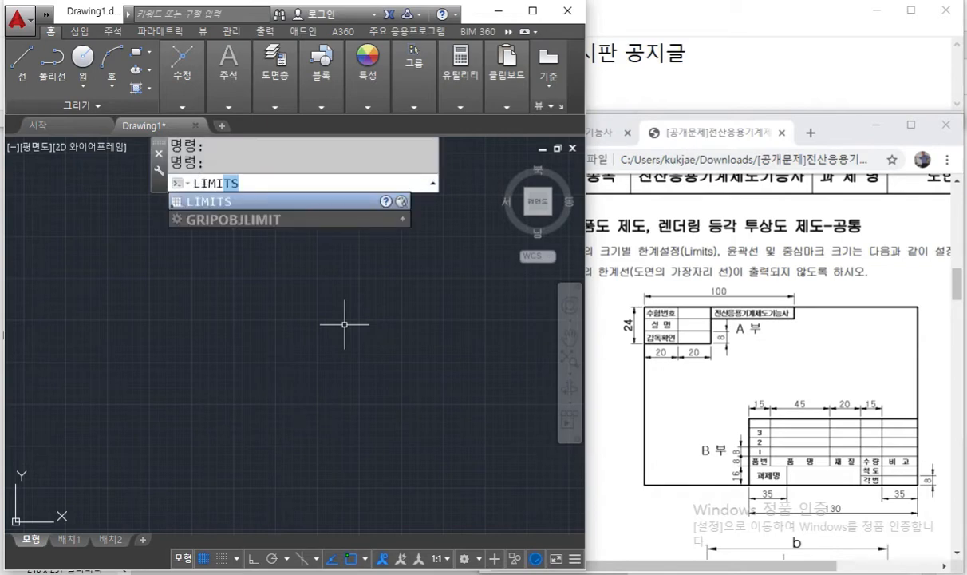
key("Return")
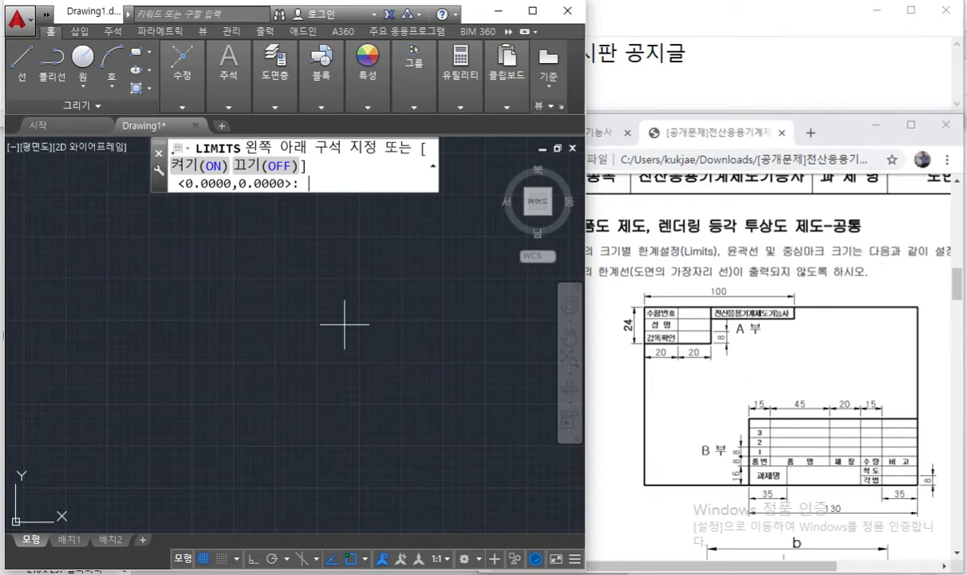
key("Return")
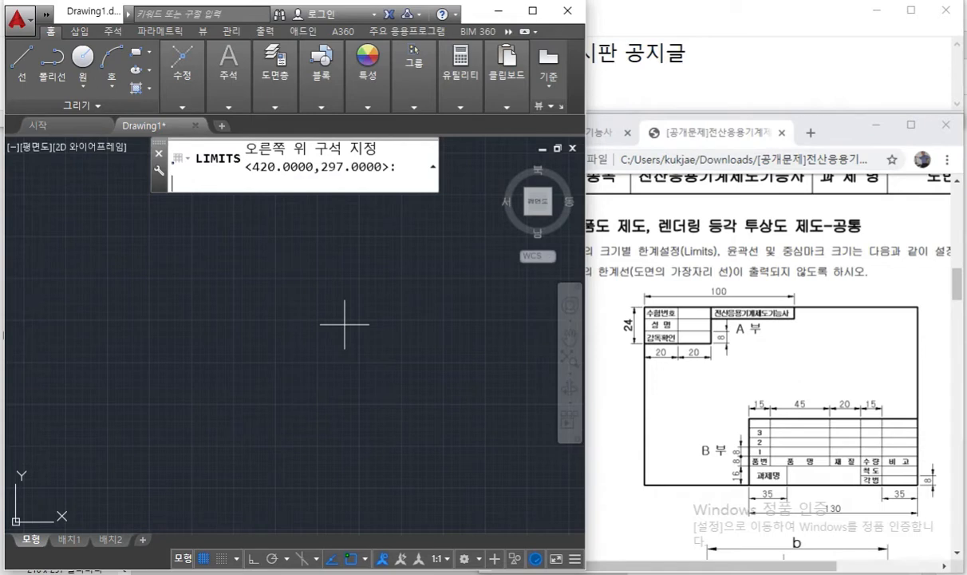
type("297,210")
key("Return")
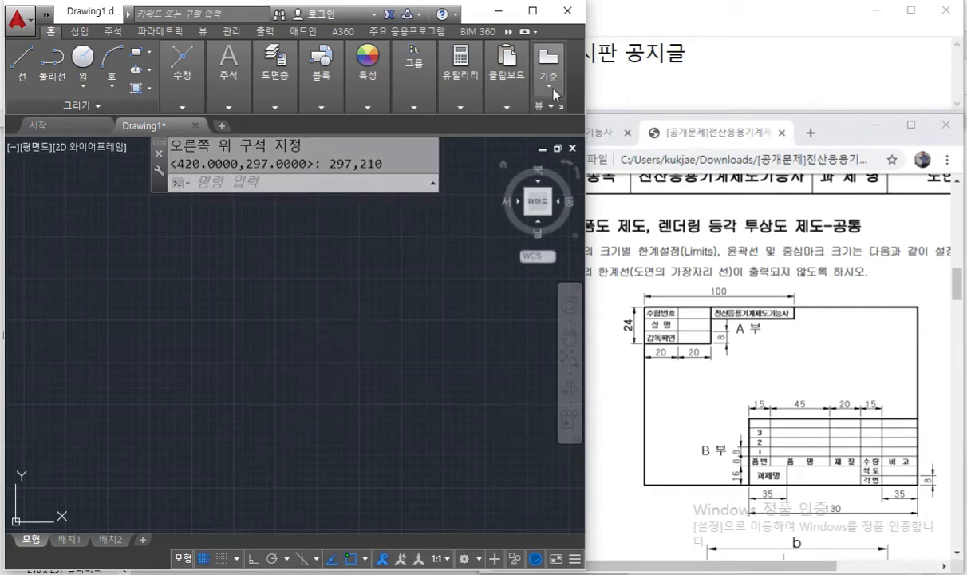
left_click(532, 10)
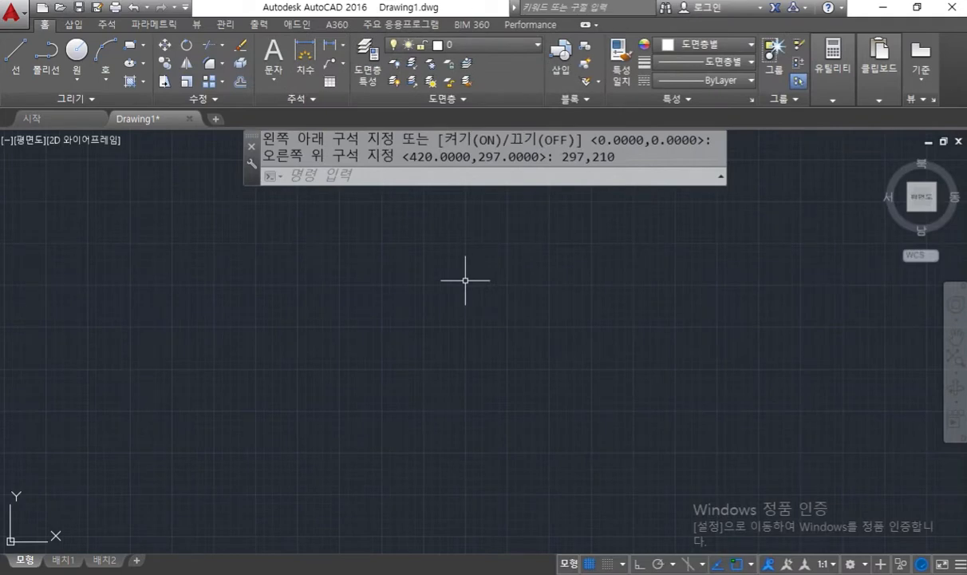
Step: Open the layer manager with LA and add seven new layers, 도면층1 to 도면층7
type("LA")
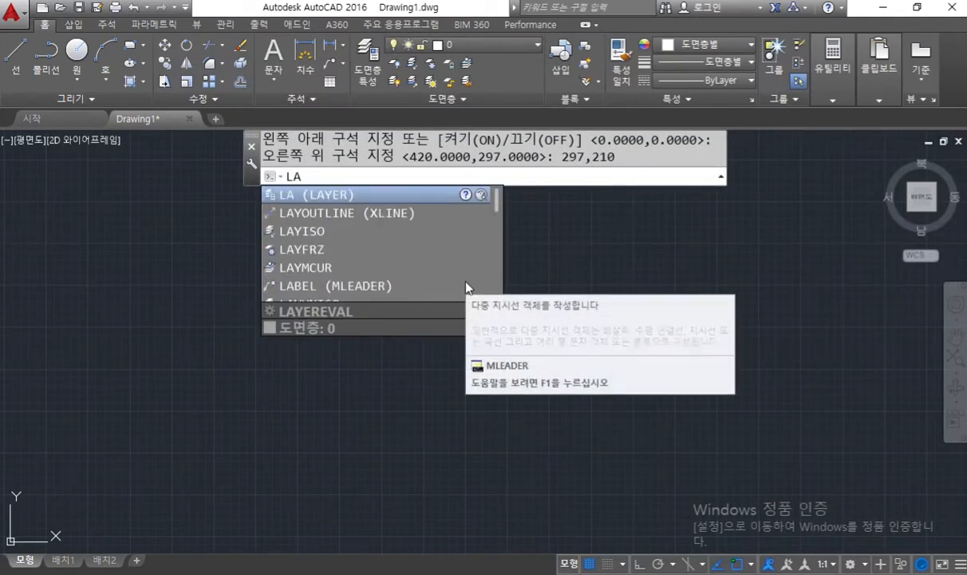
key("Return")
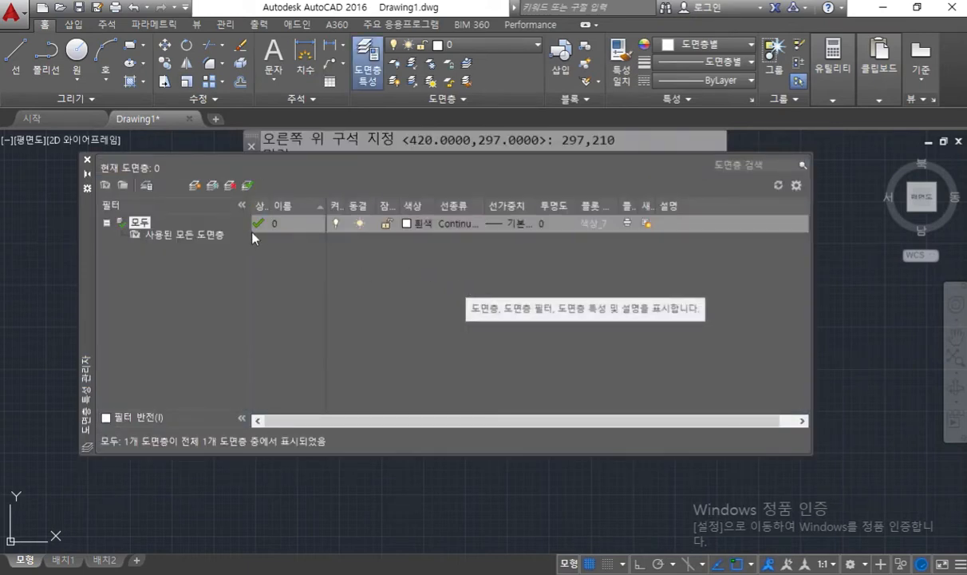
left_click(196, 187)
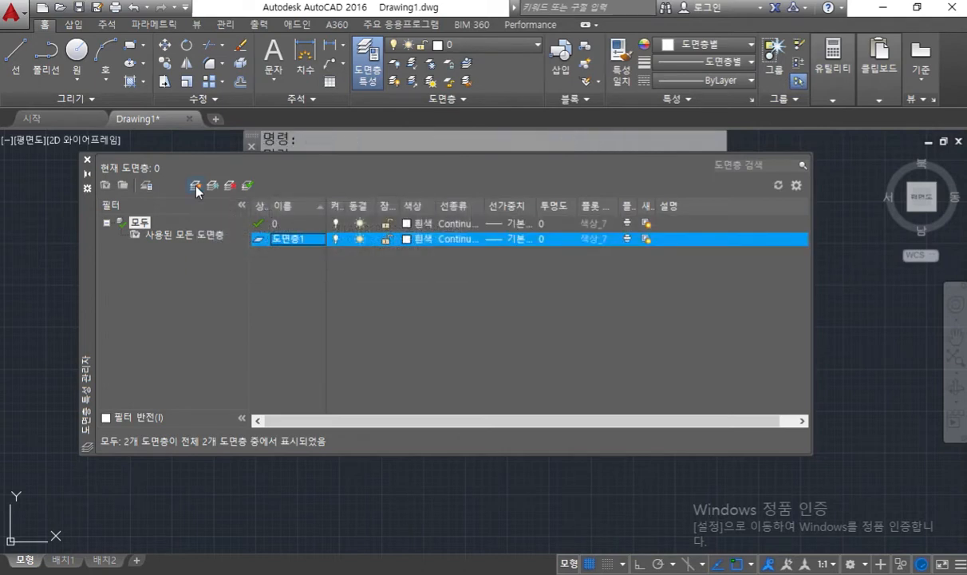
left_click(196, 187)
left_click(196, 186)
left_click(195, 186)
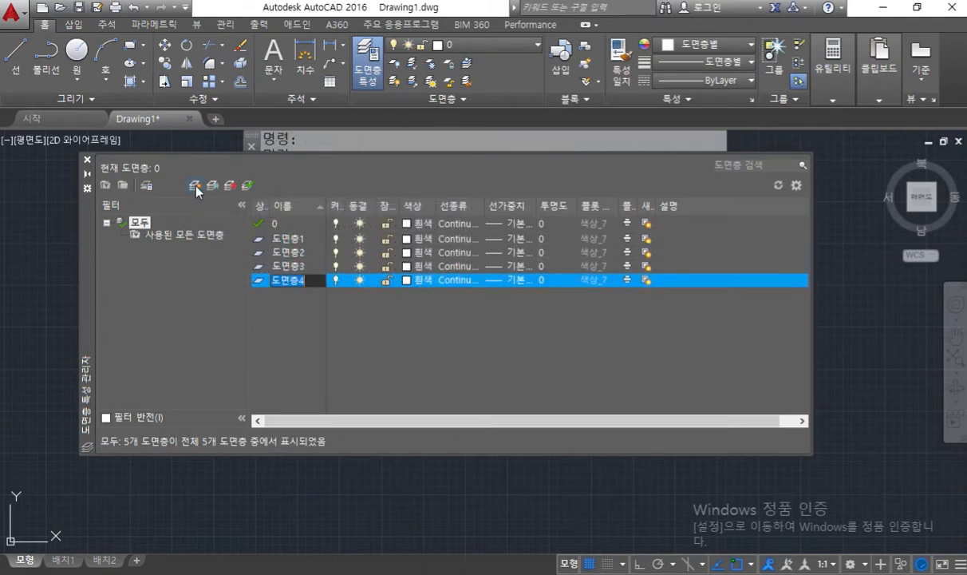
left_click(196, 186)
left_click(196, 187)
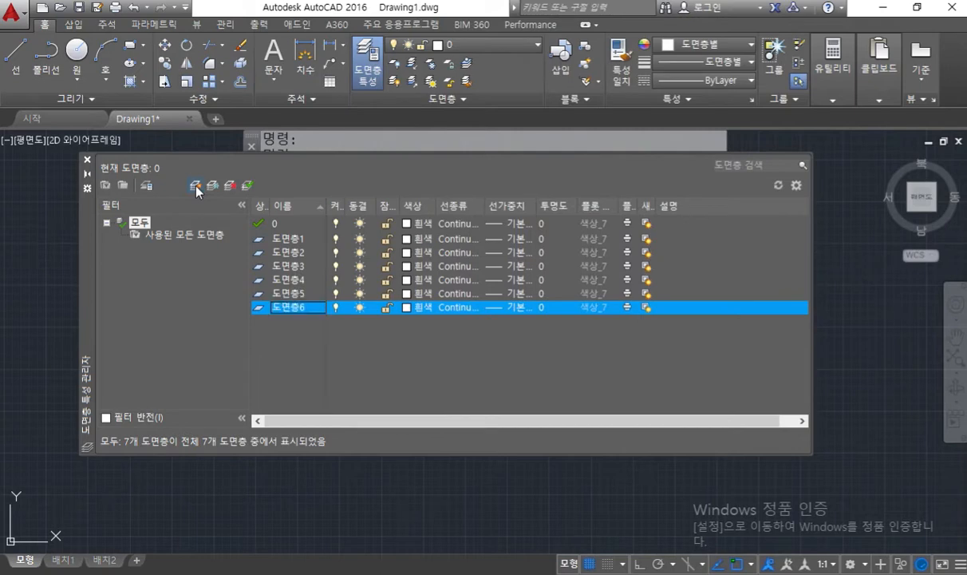
left_click(196, 187)
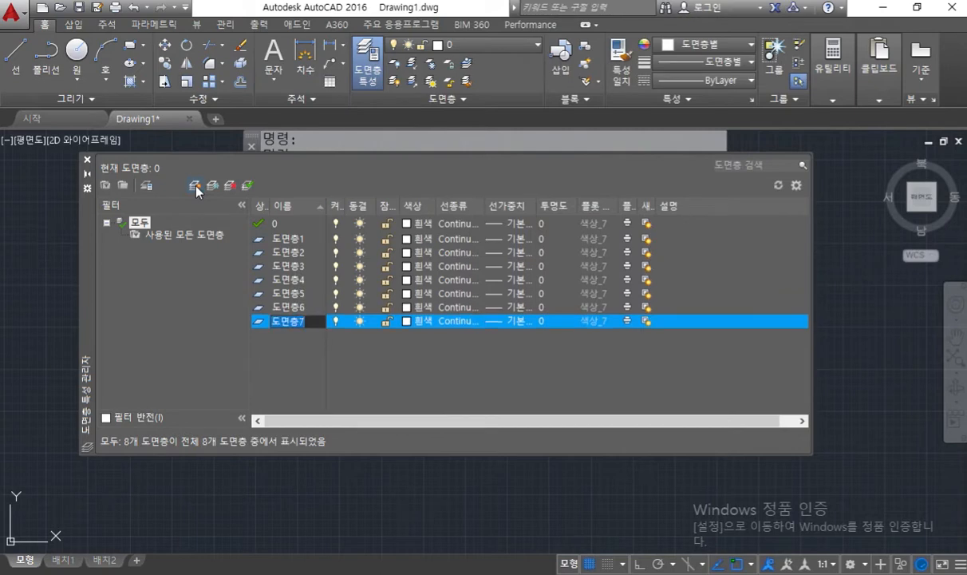
left_click(292, 239)
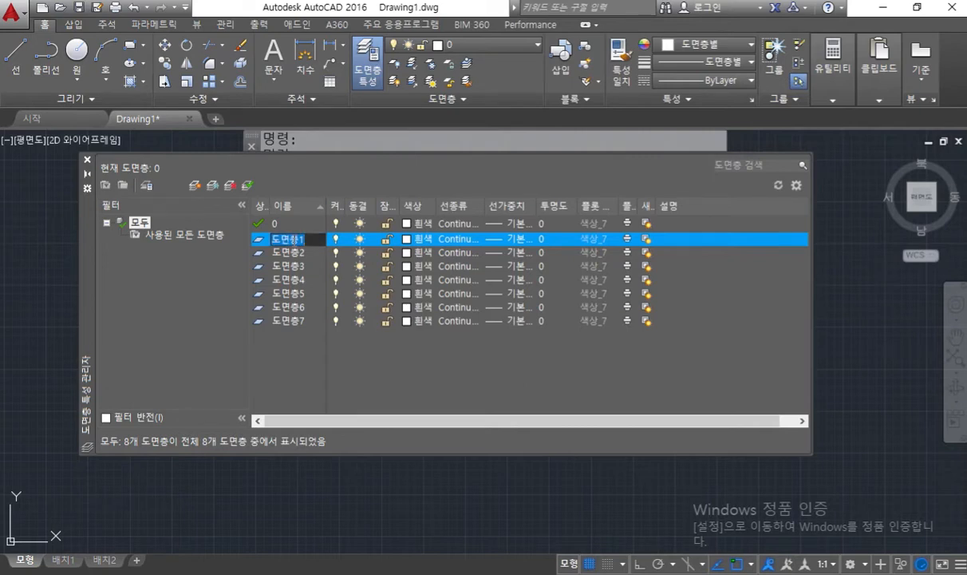
Step: Rename the first three new layers to 윤곽선, 외형선 and 중심선
type("윤곽선")
key("Return")
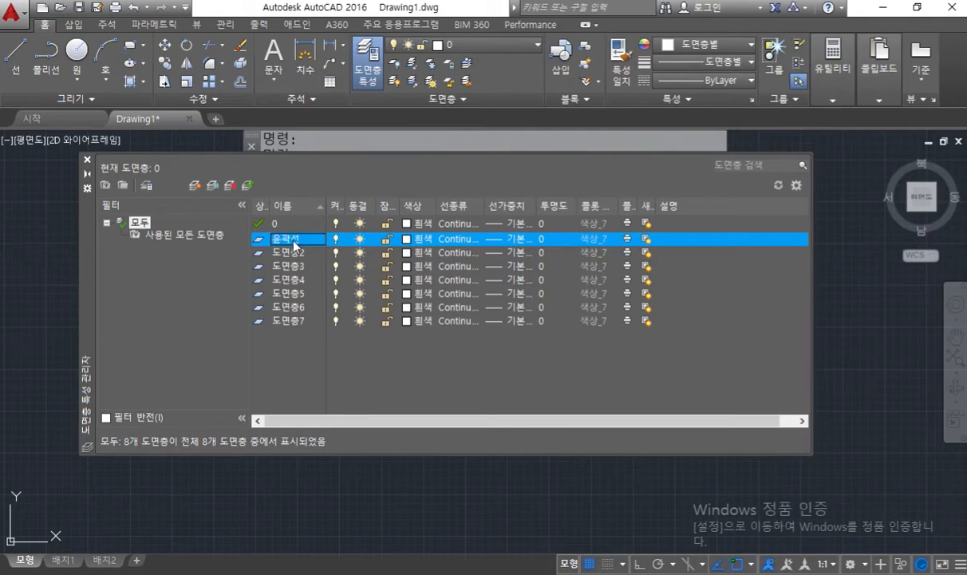
left_click(291, 252)
left_click(292, 252)
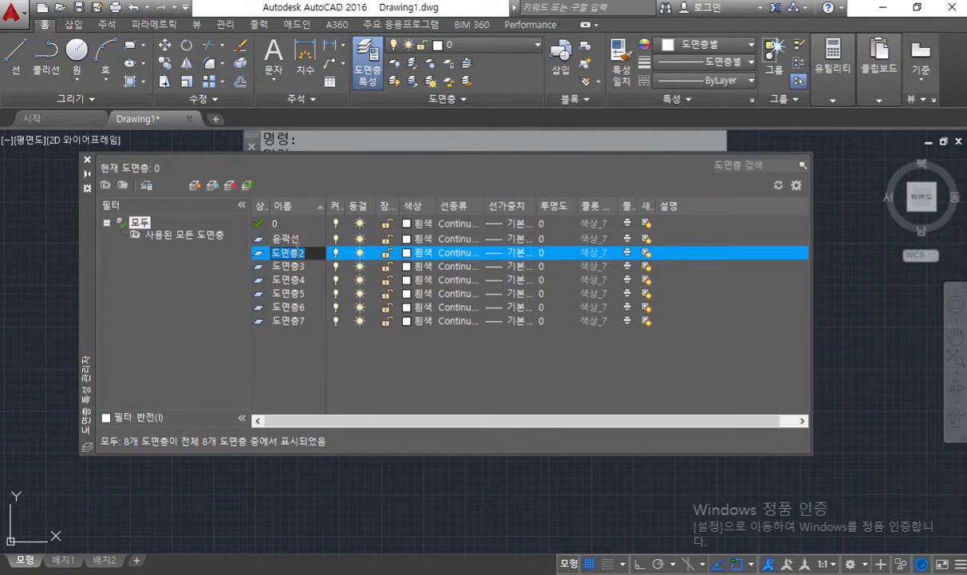
type("외형선")
key("Return")
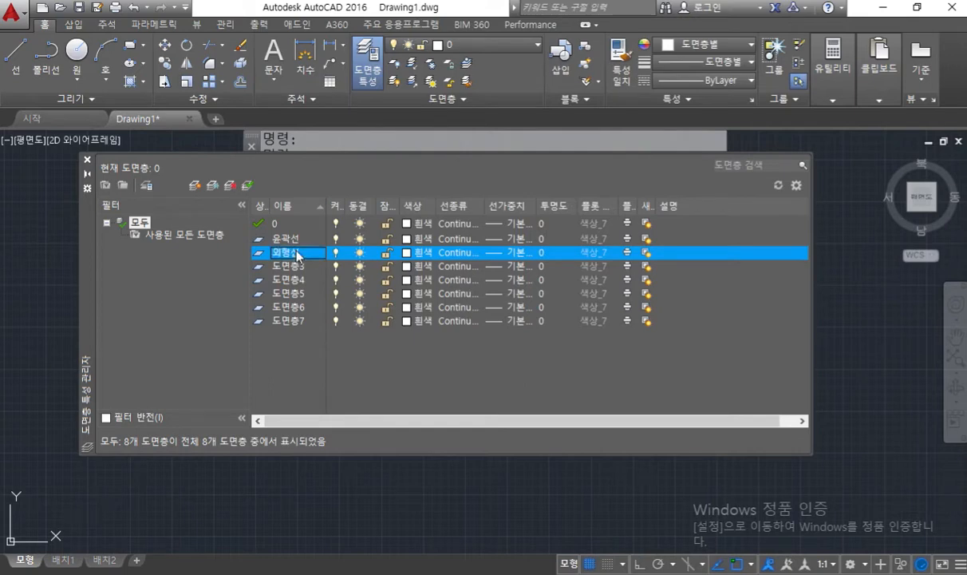
key("Down")
key("F2")
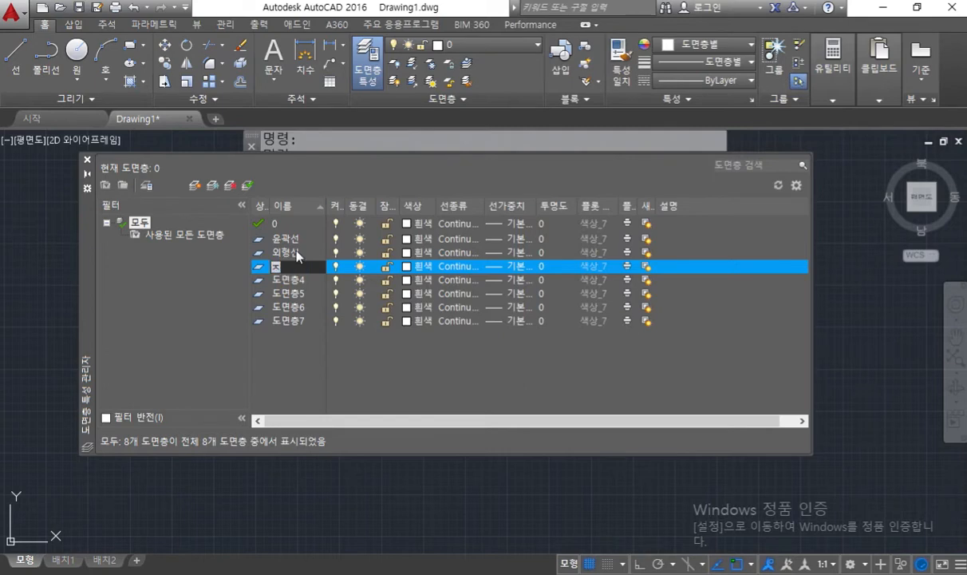
key("BackSpace")
type("중심선")
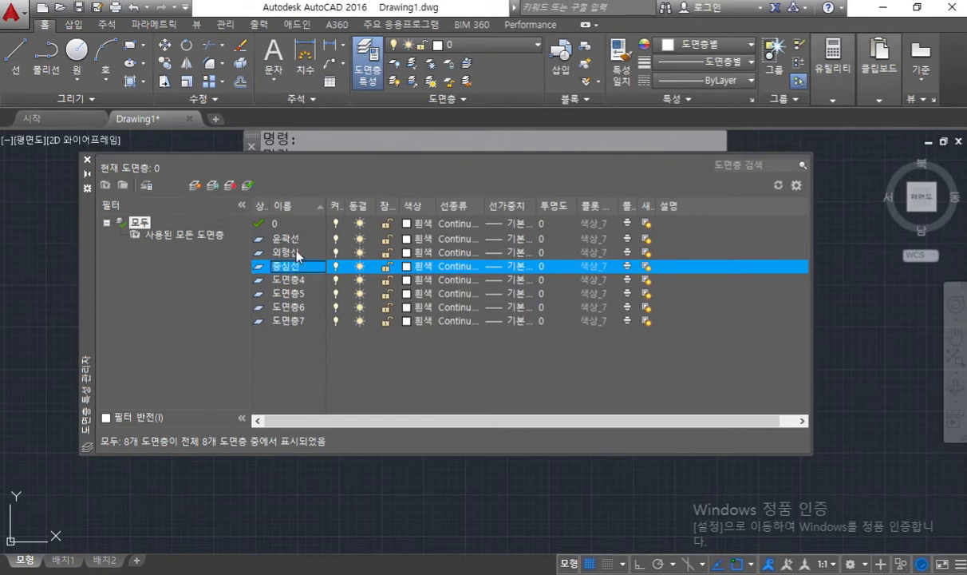
key("Down")
Step: Rename the remaining layers to 숨은선, 가는실선, 개별주서 and 일반주서
key("F2")
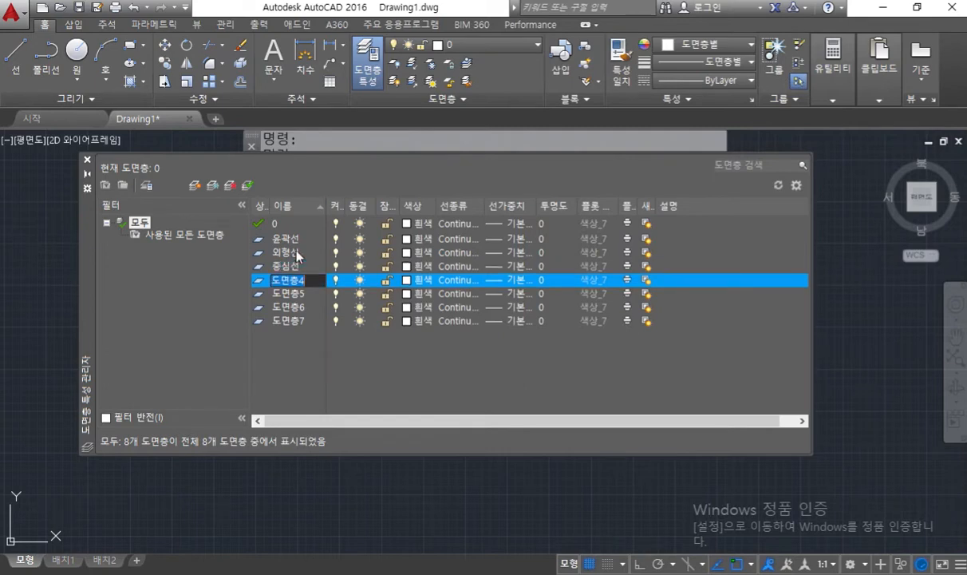
type("숨은선")
key("Down")
key("F2")
type("가는실선")
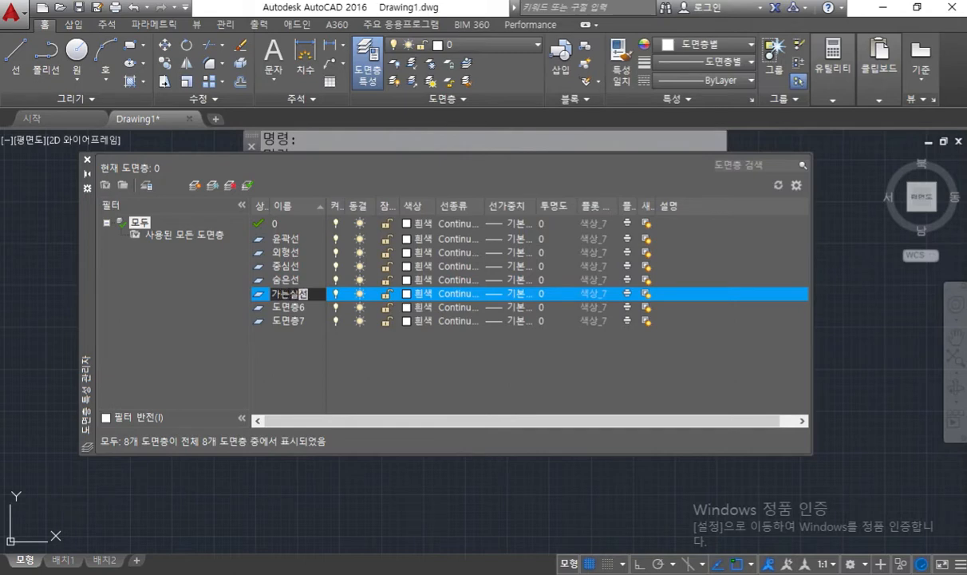
key("Down")
key("F2")
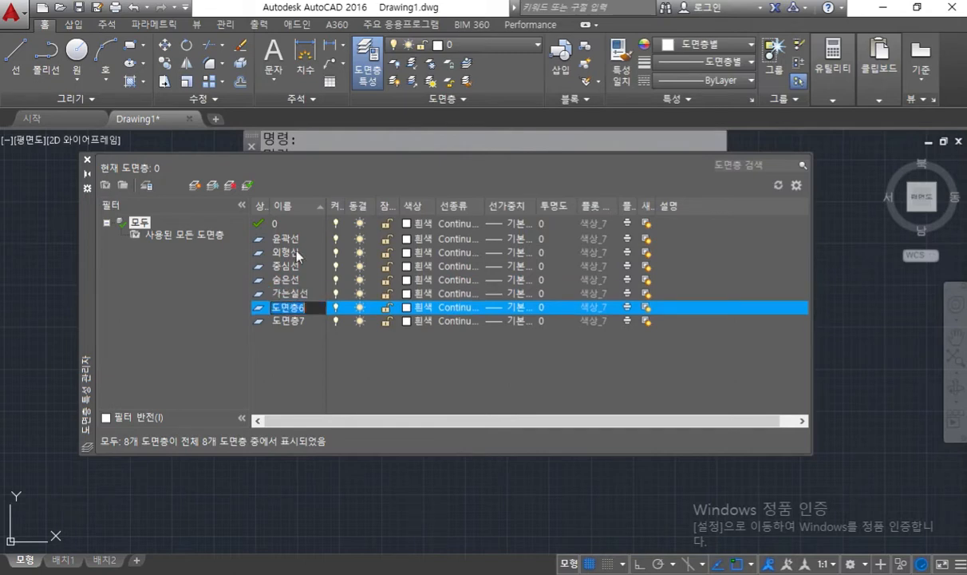
type("개별주서")
key("Down")
key("F2")
type("일반")
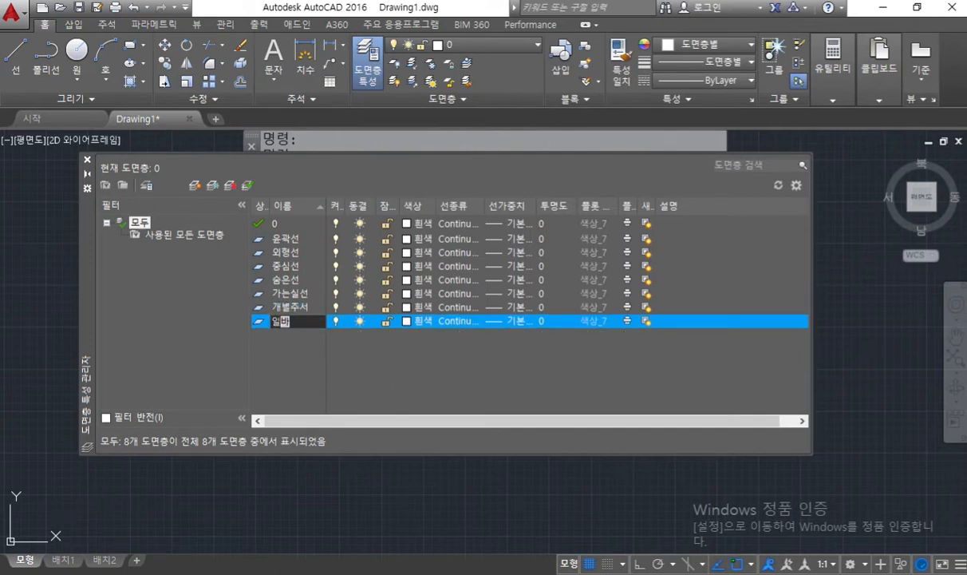
type("주서")
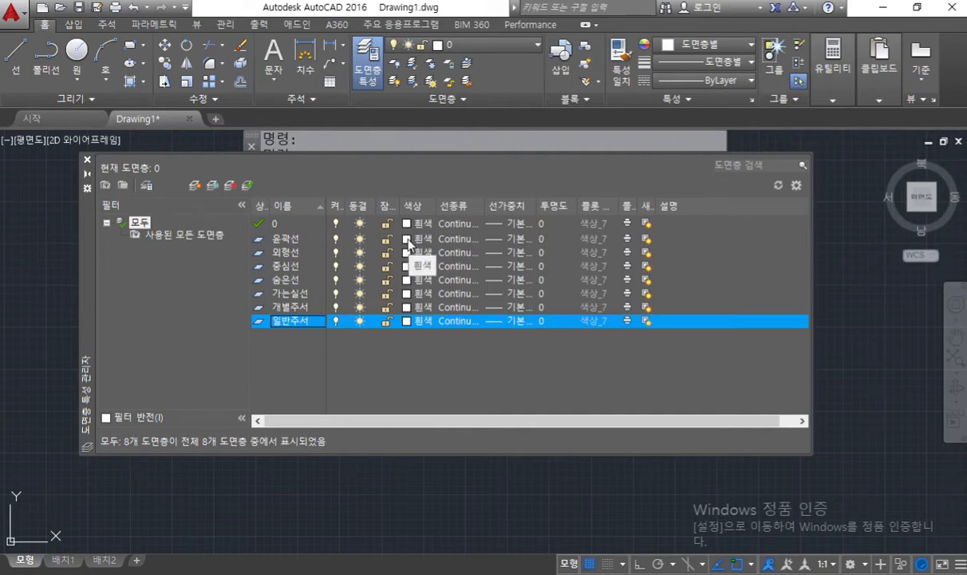
Step: Make the 윤곽선 layer cyan (colour 4) with a 0.70 mm lineweight
left_click(312, 245)
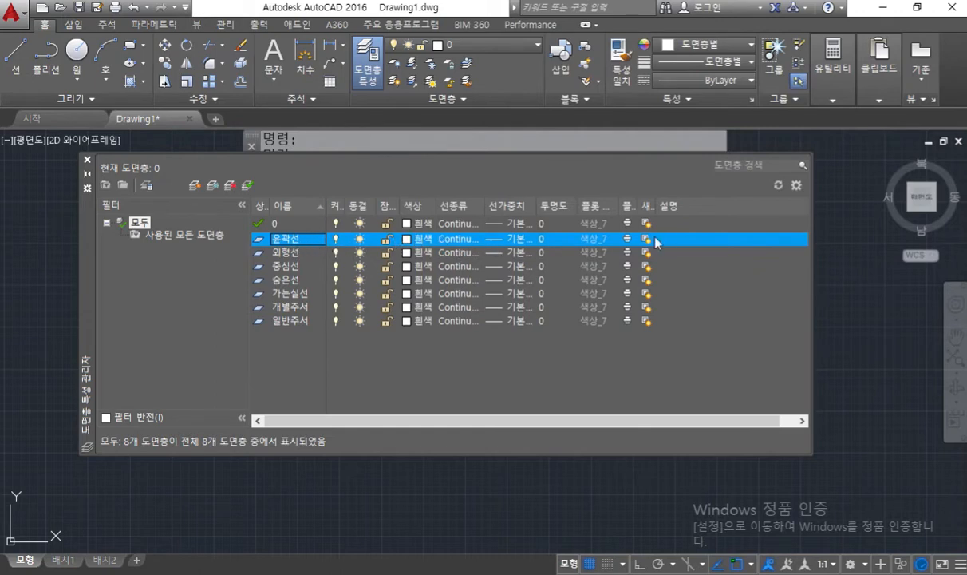
left_click(409, 243)
left_click(392, 326)
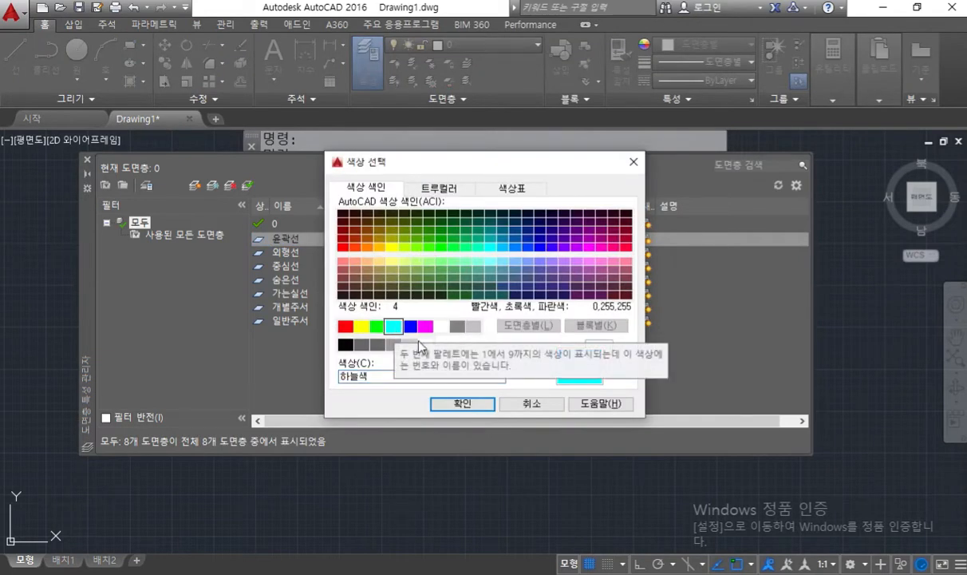
left_click(460, 401)
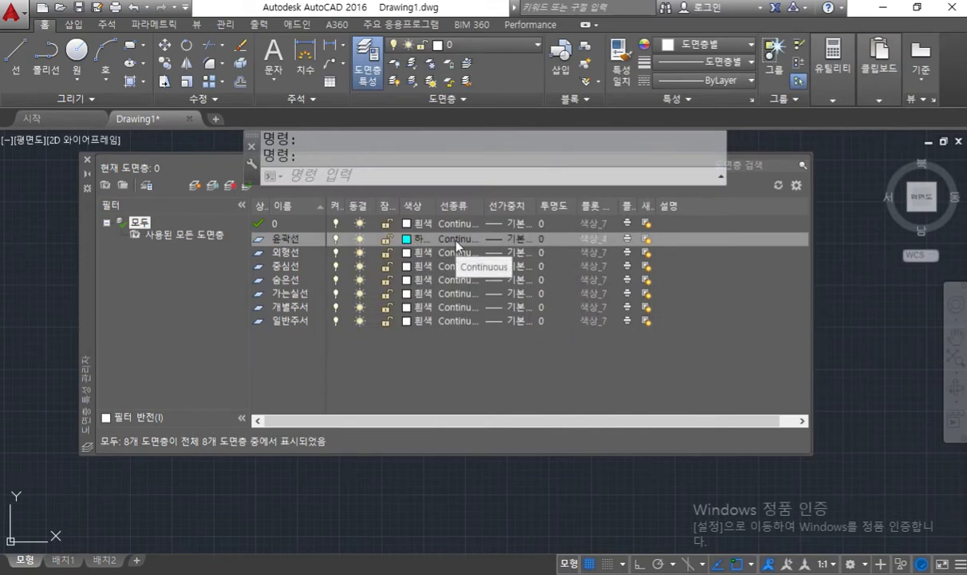
left_click(510, 242)
left_click(510, 242)
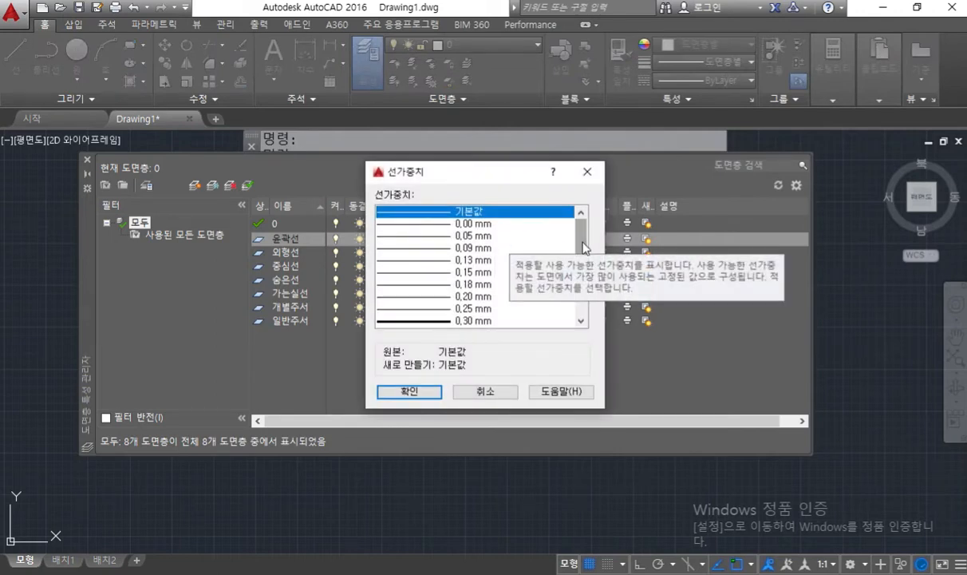
scroll(585, 272, "down", 2)
scroll(585, 272, "down", 1)
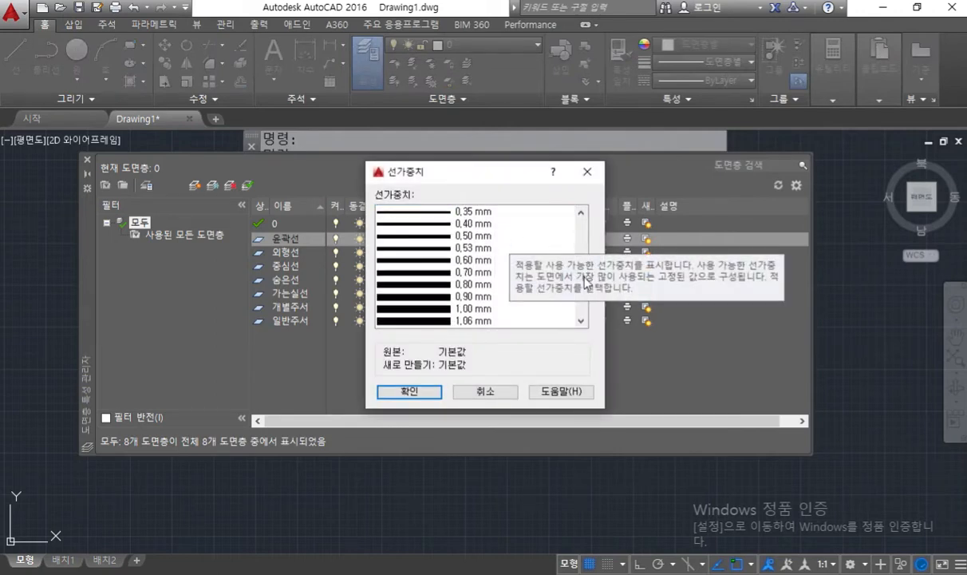
double_click(435, 271)
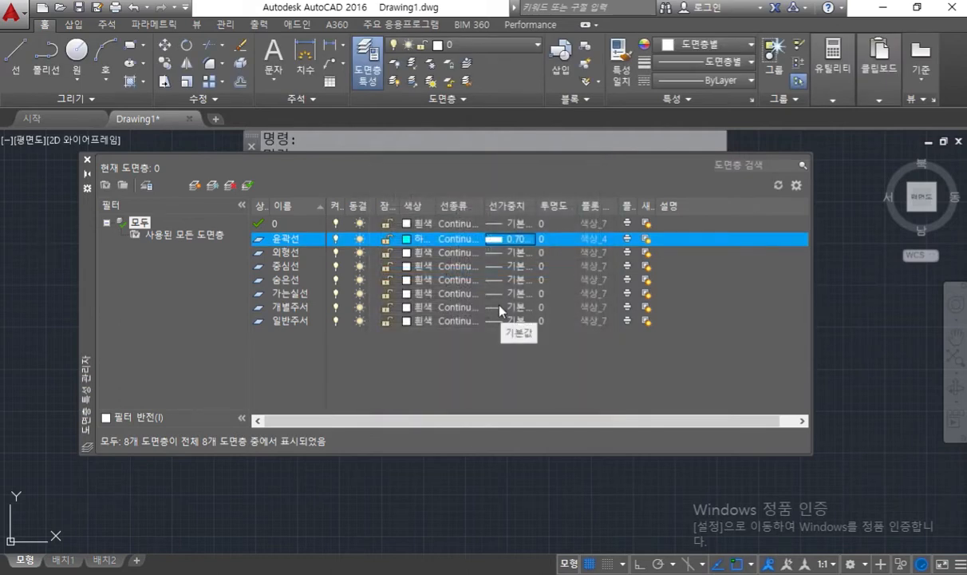
Step: Make the 외형선 layer green with a 0.50 mm lineweight
left_click(407, 254)
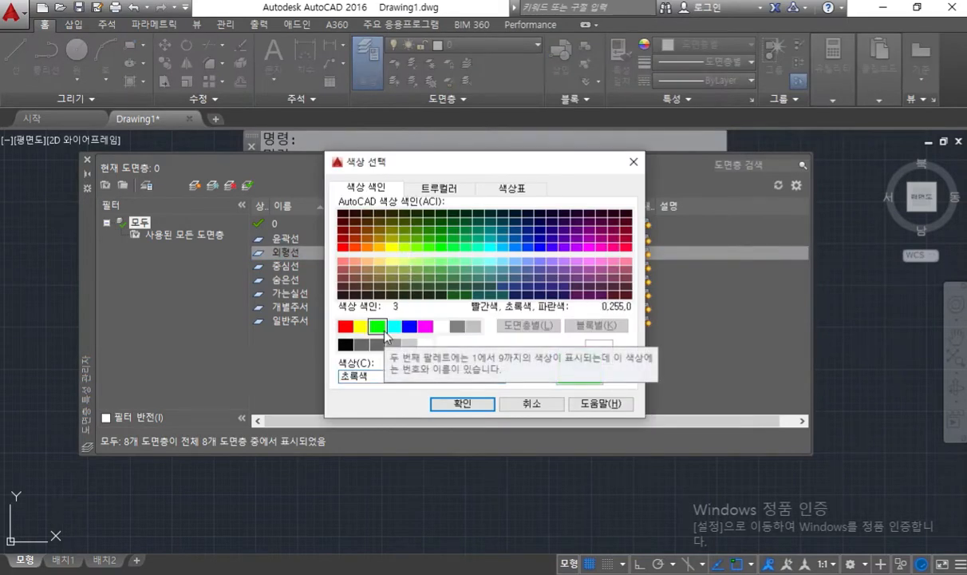
double_click(376, 326)
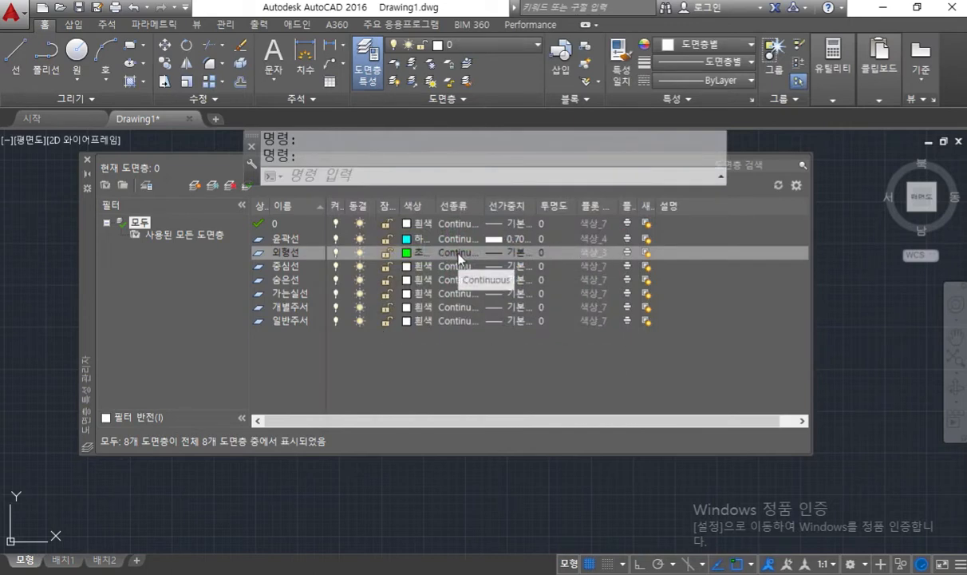
left_click(502, 253)
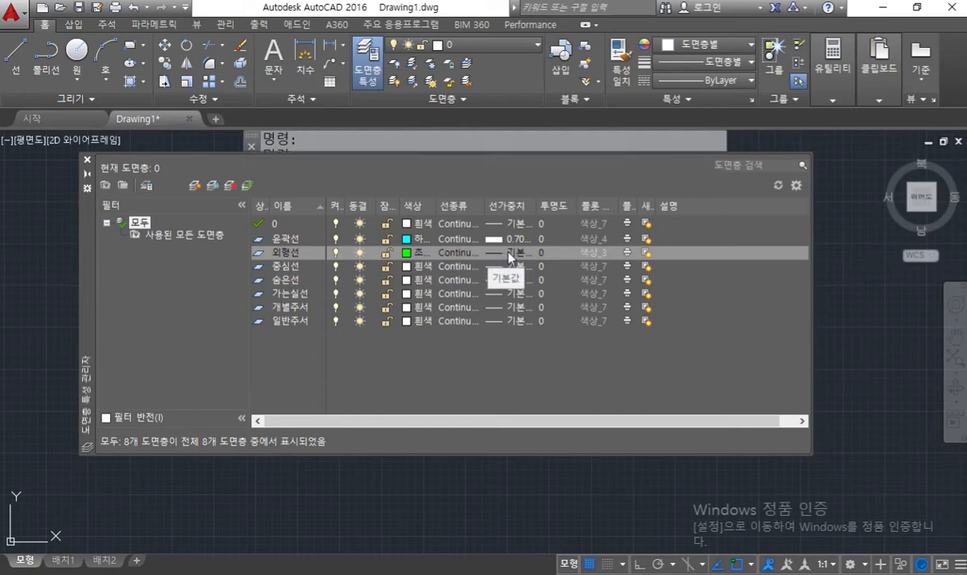
left_click_drag(582, 230, 581, 261)
double_click(440, 272)
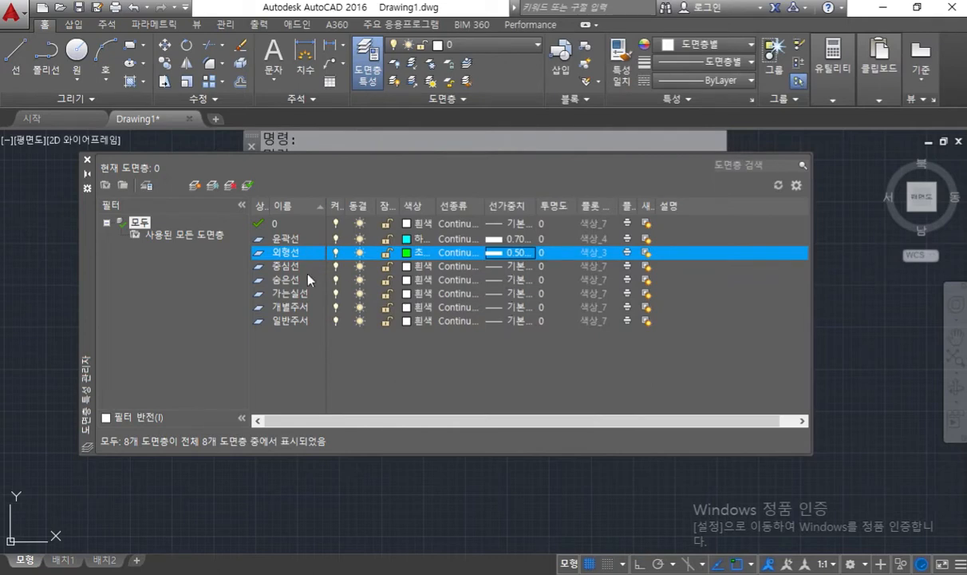
Step: Set the 중심선 layer colour to red
left_click(409, 272)
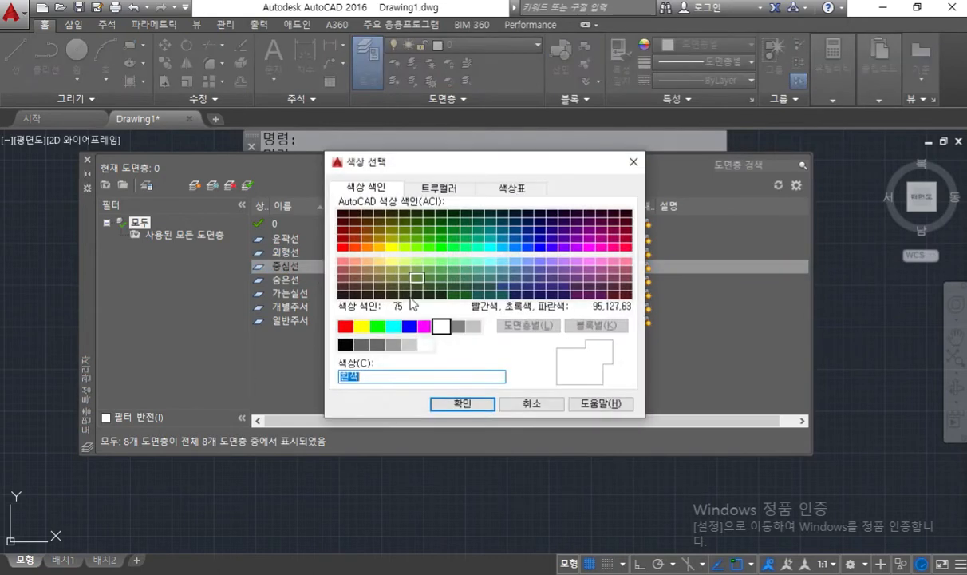
left_click(348, 327)
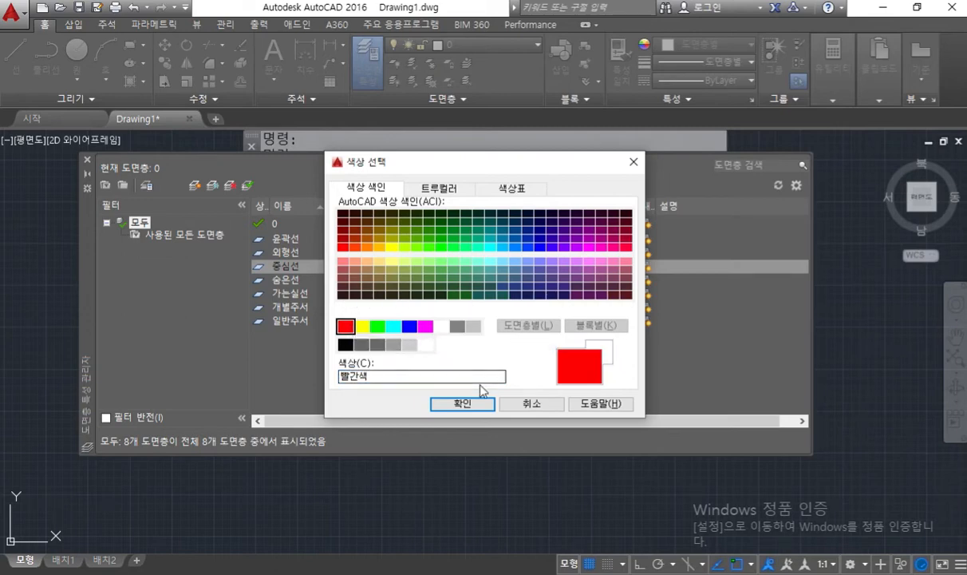
left_click(463, 403)
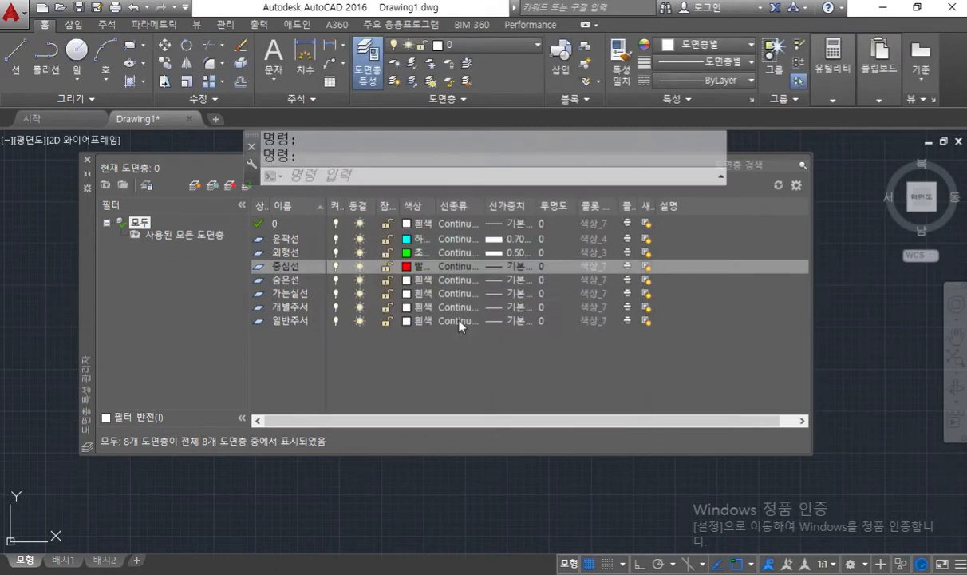
Step: Load the CENTER2 linetype and assign it to the 중심선 layer
left_click(461, 269)
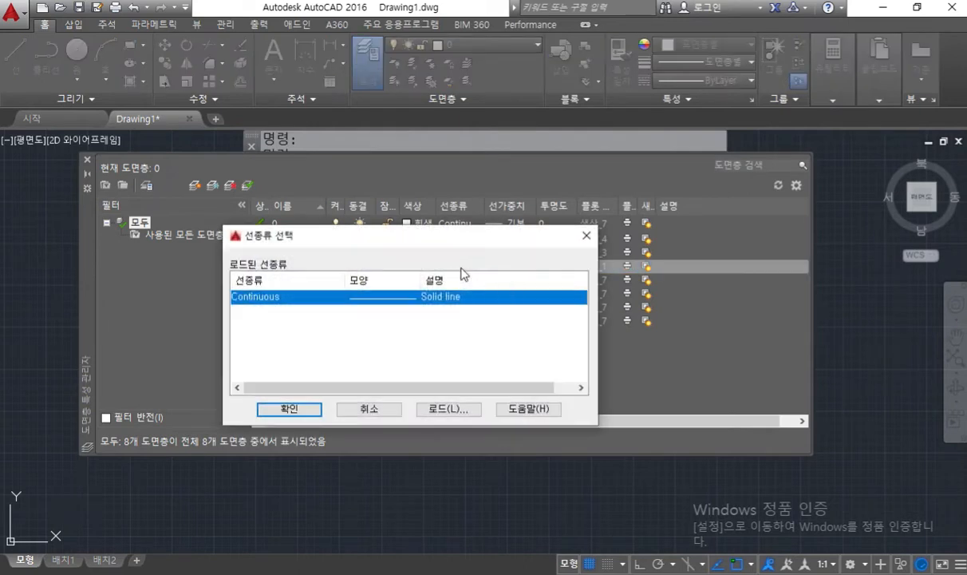
left_click(459, 411)
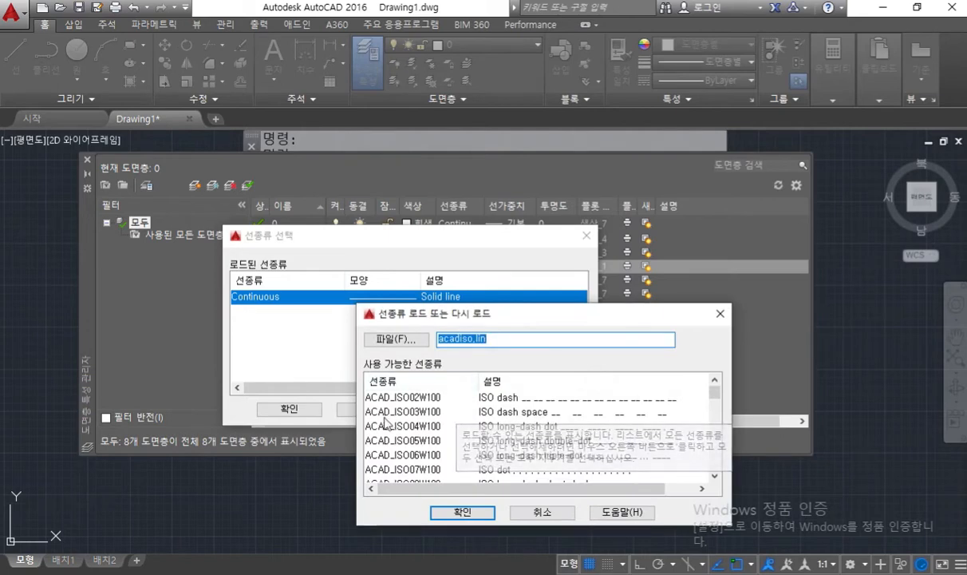
left_click(399, 412)
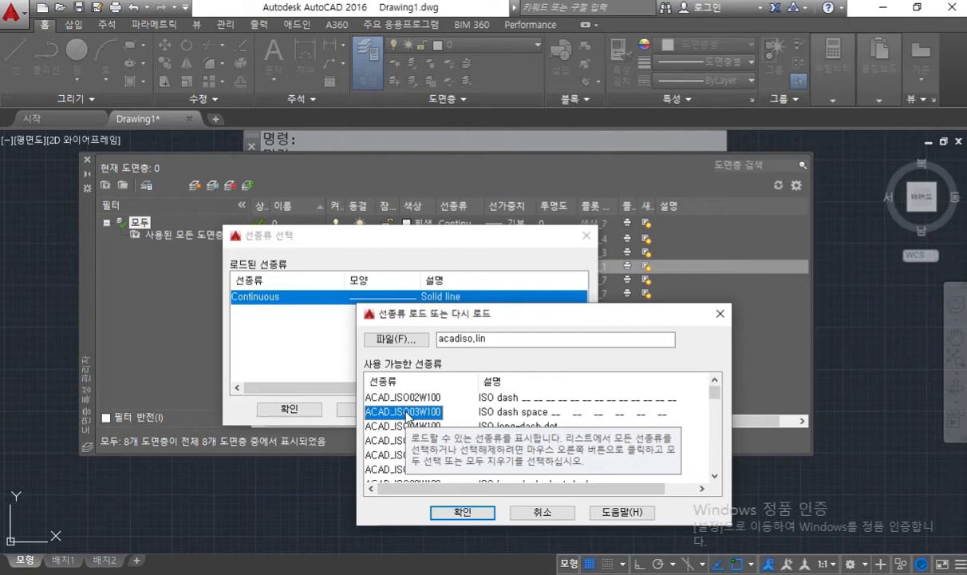
key("c")
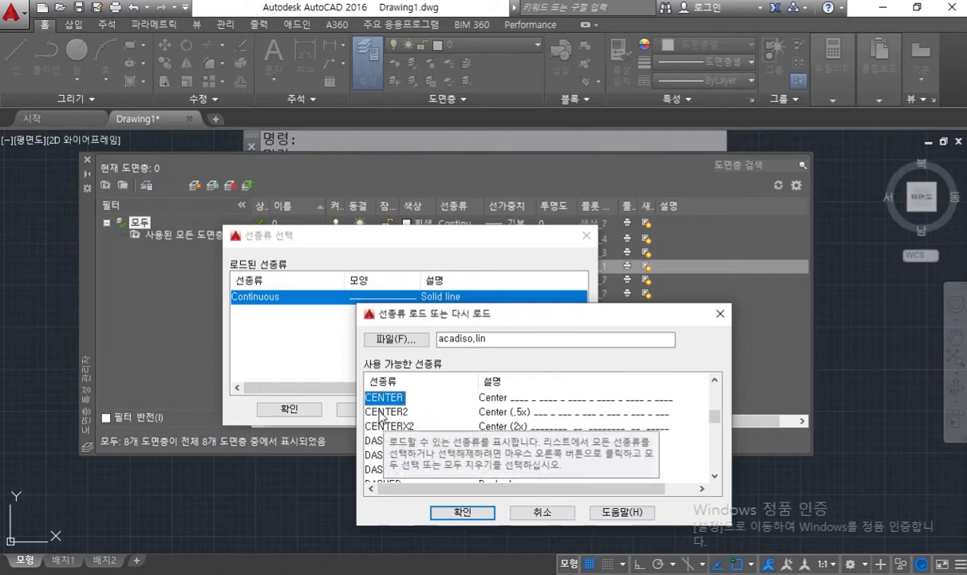
left_click(380, 412)
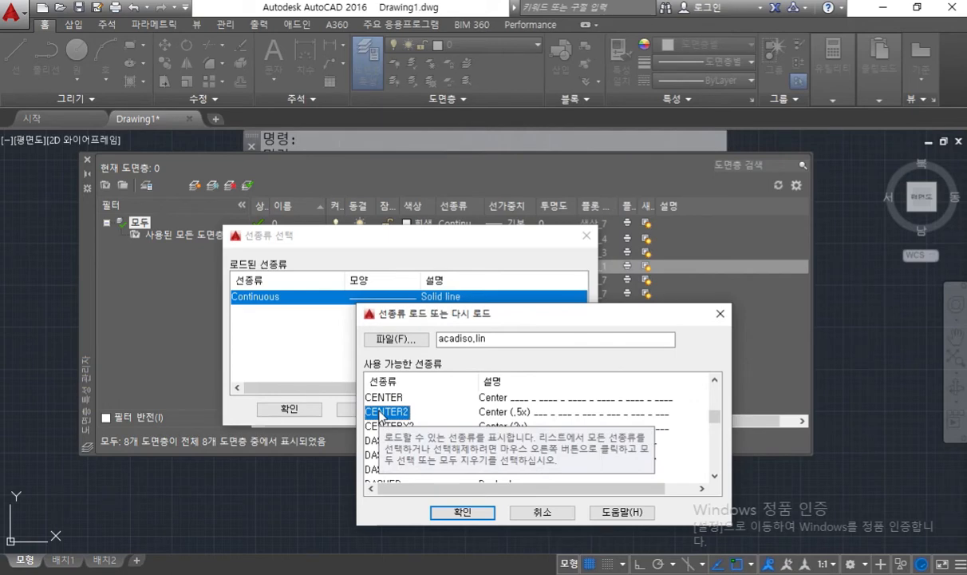
left_click(471, 511)
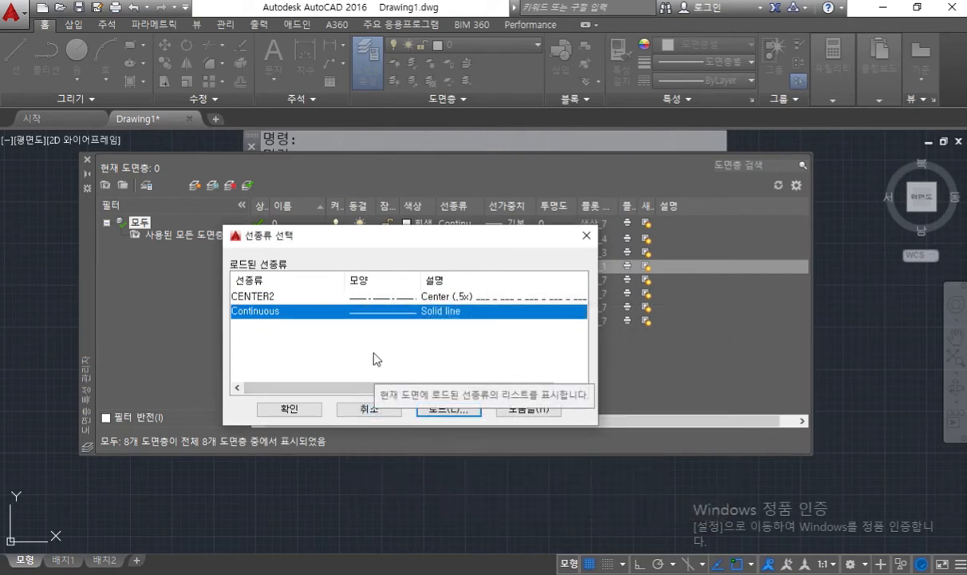
left_click(262, 297)
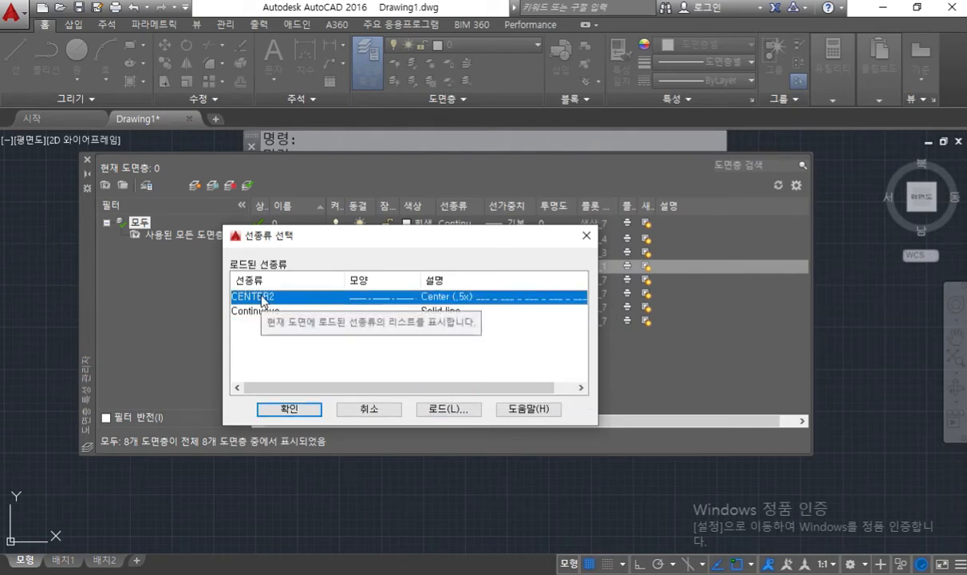
left_click(284, 409)
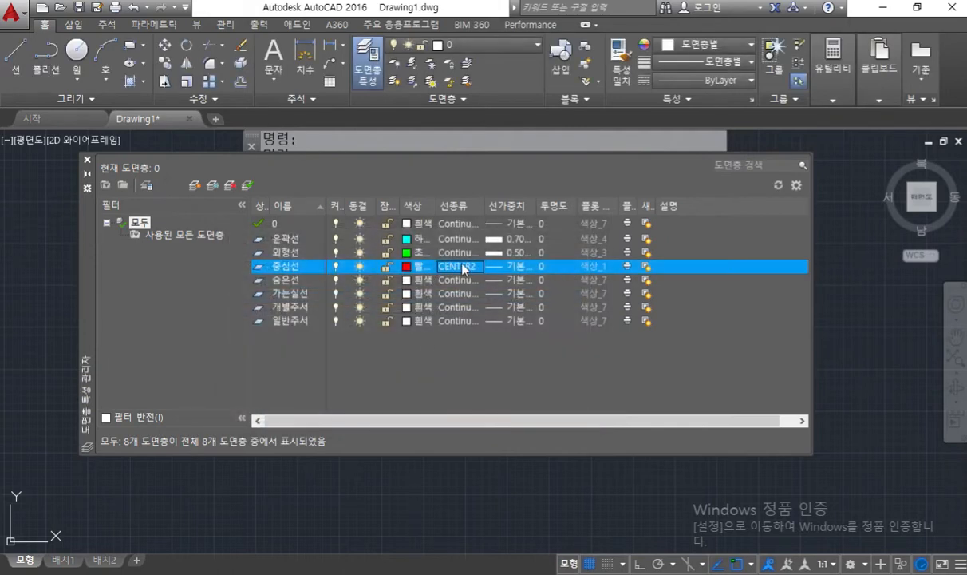
Step: Choose a 0.25 mm lineweight for the 중심선 layer
left_click(519, 269)
left_click_drag(584, 240, 587, 254)
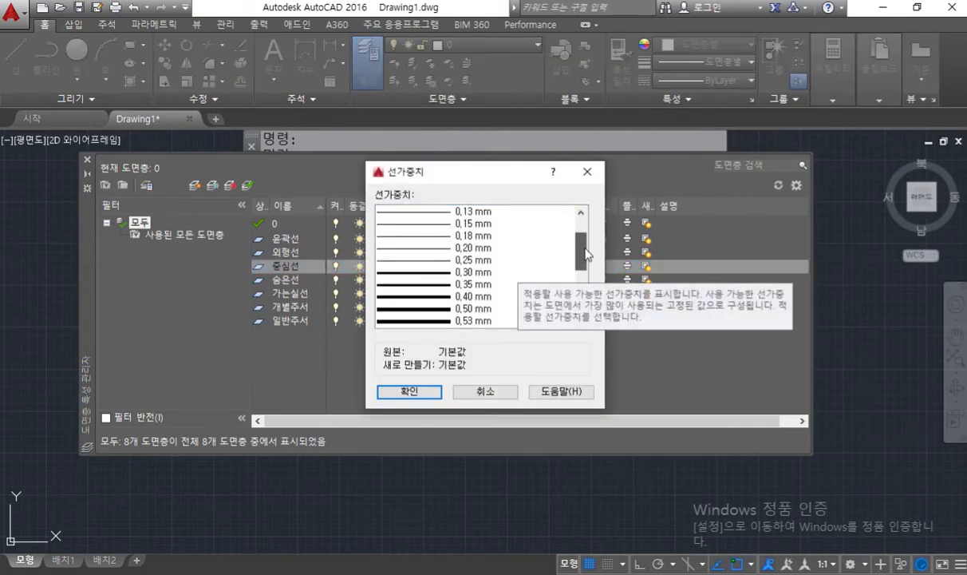
left_click(435, 259)
Step: Confirm 중심선's 0.25 mm lineweight and make the 숨은선 layer yellow
left_click(410, 391)
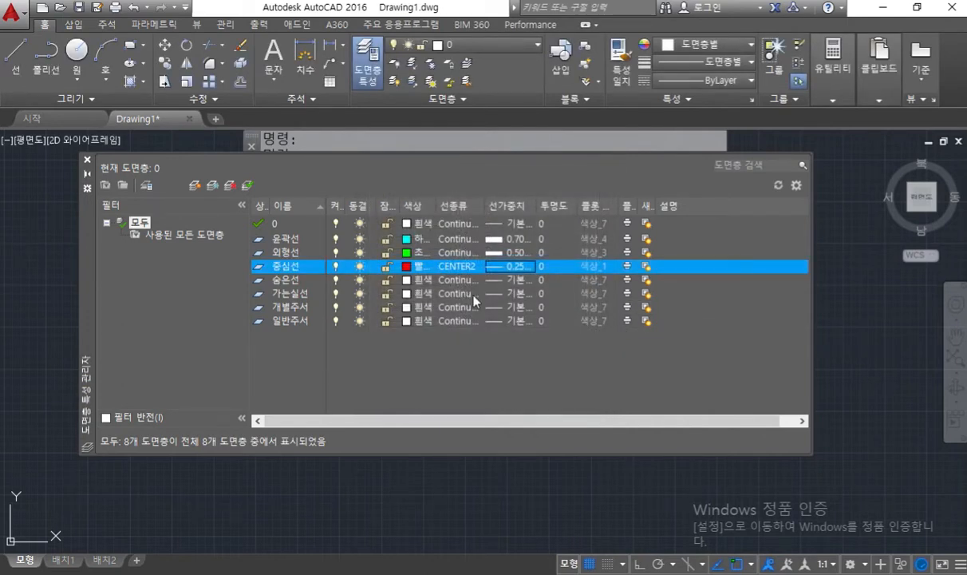
left_click(407, 281)
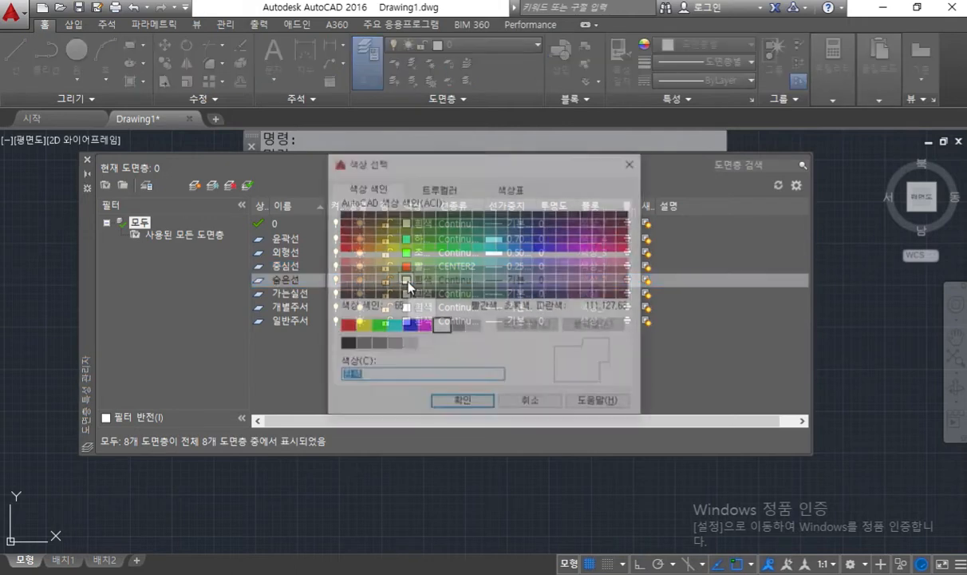
left_click(363, 328)
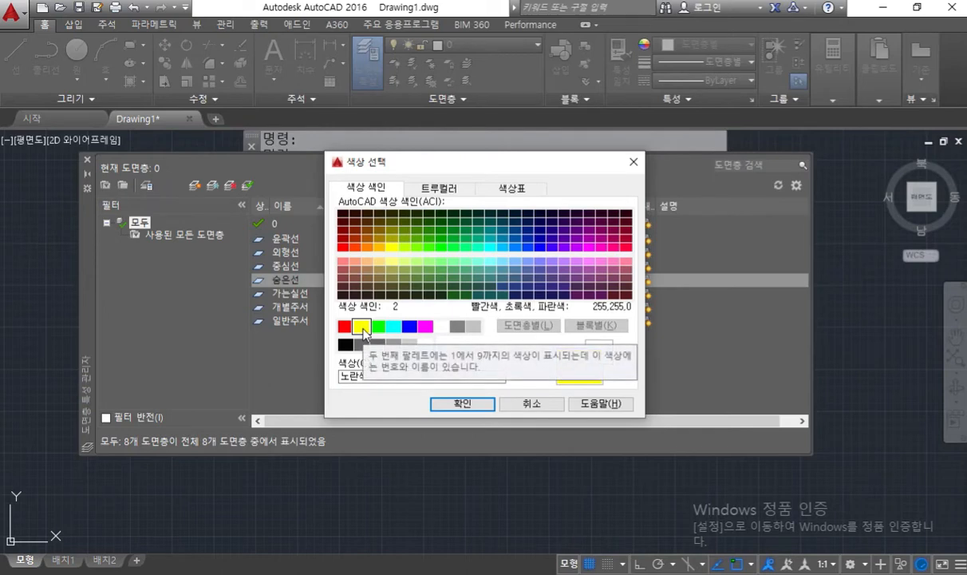
left_click(444, 403)
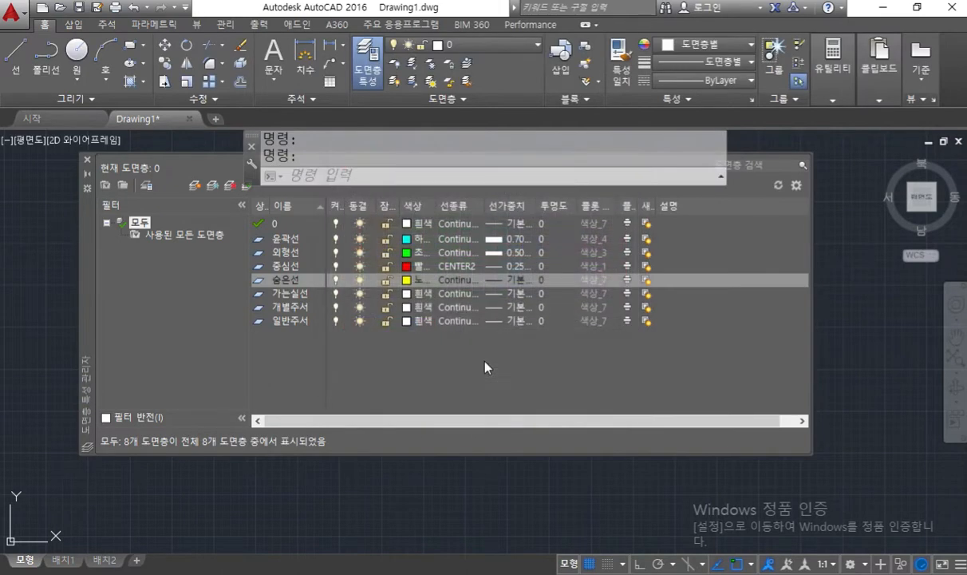
Step: Load the HIDDEN2 linetype and assign it to the 숨은선 layer
left_click(453, 281)
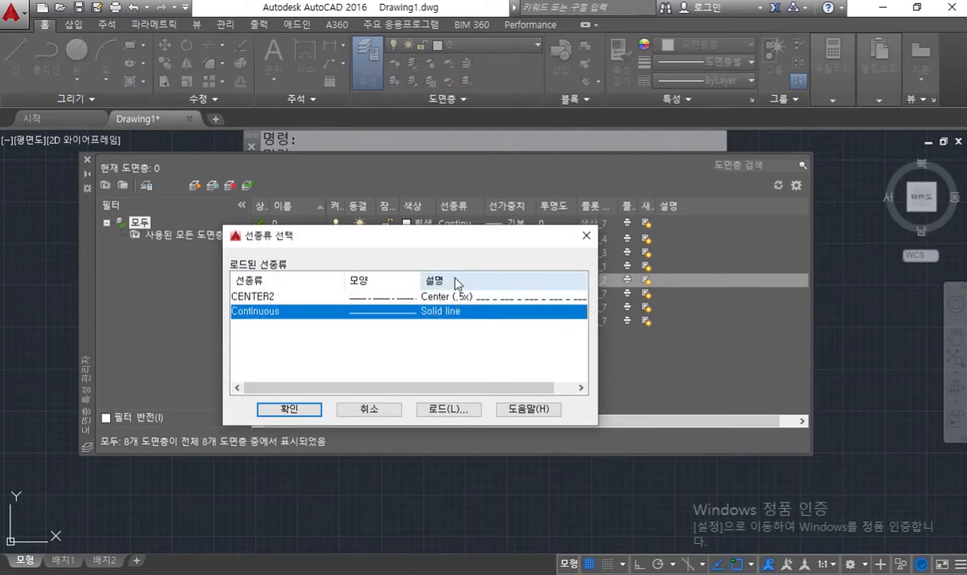
left_click_drag(444, 239, 559, 281)
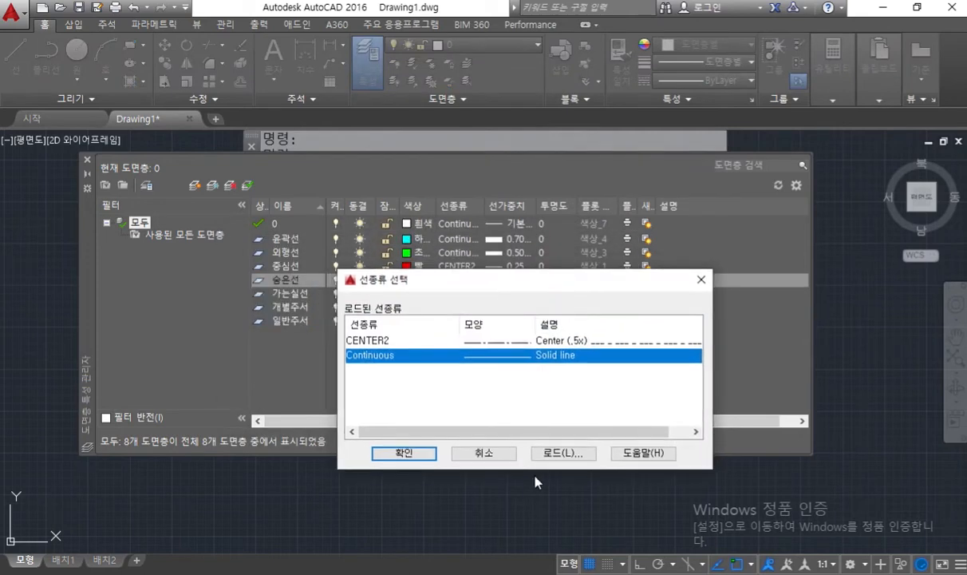
left_click(565, 454)
left_click_drag(483, 286, 667, 160)
left_click(564, 257)
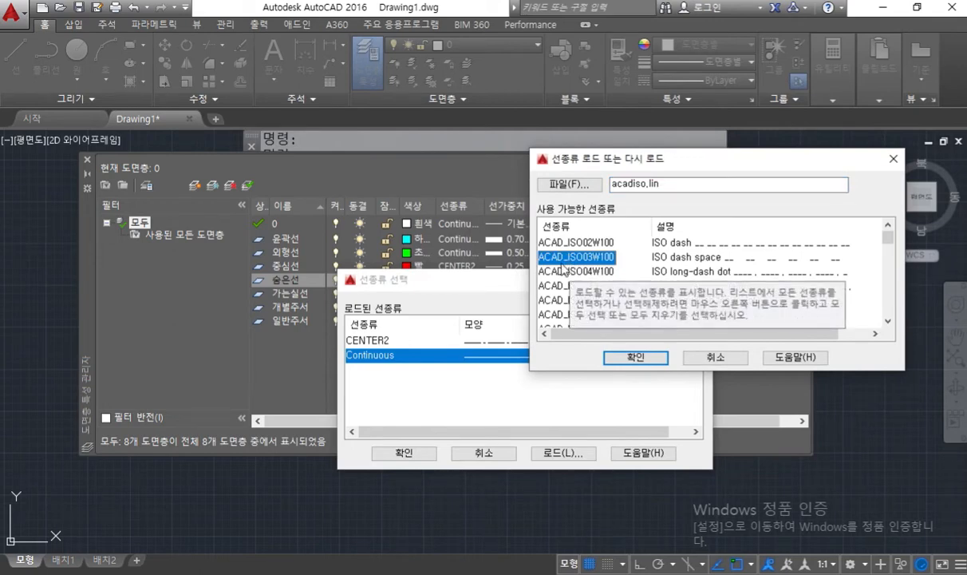
key("h")
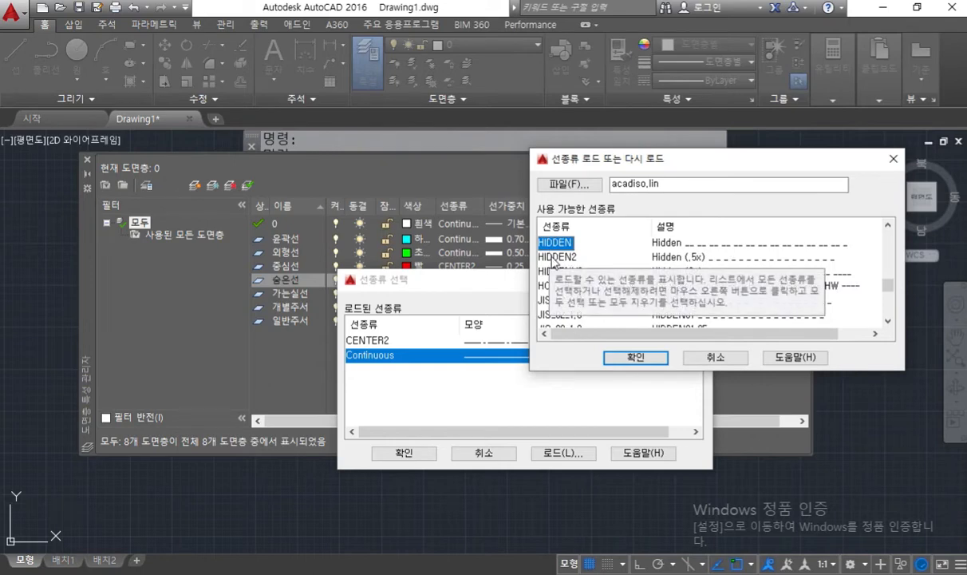
left_click(554, 257)
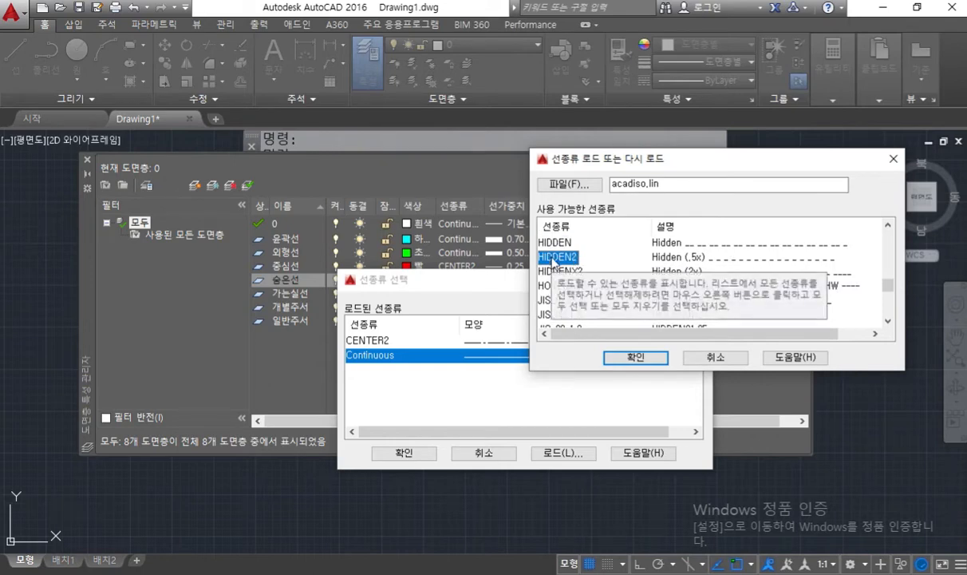
left_click(633, 358)
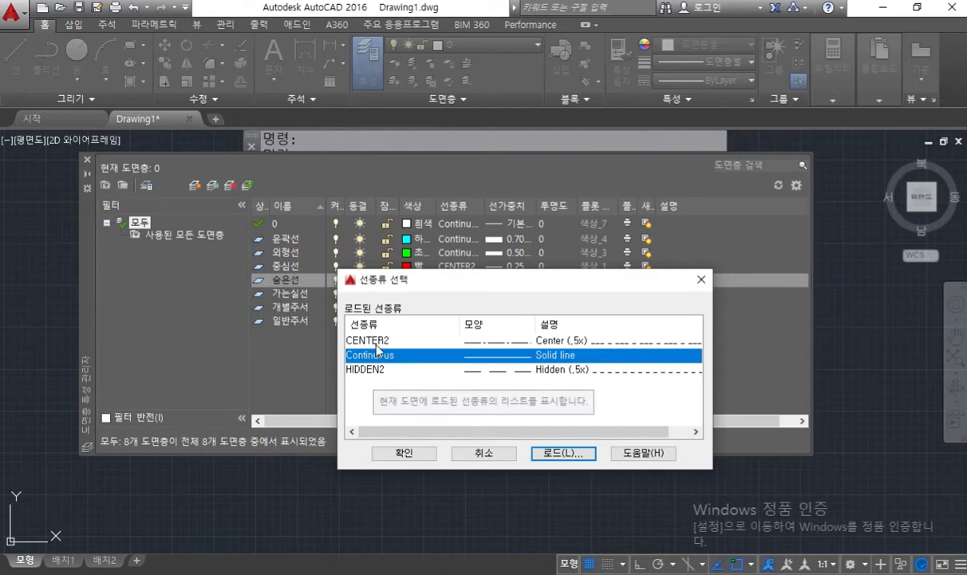
left_click(372, 370)
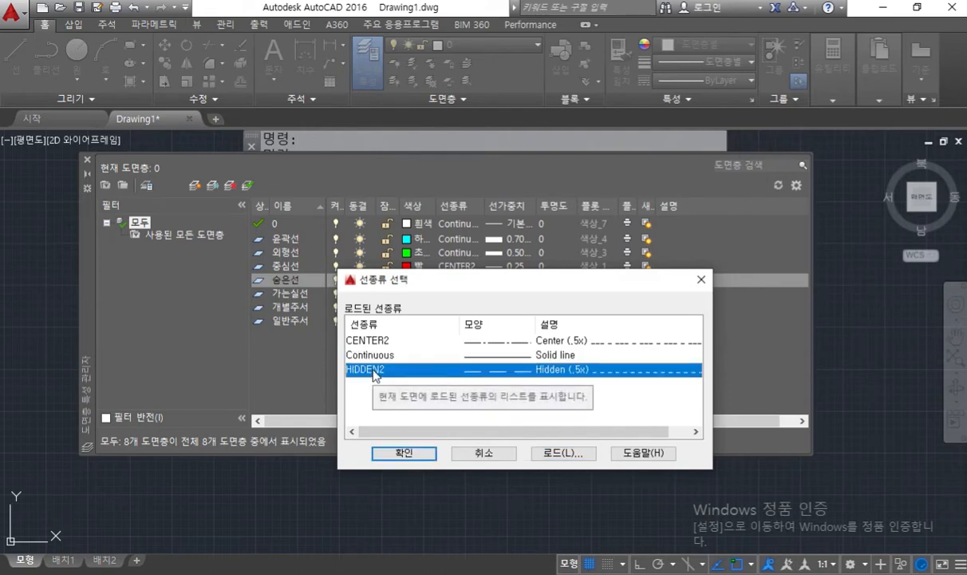
left_click(403, 453)
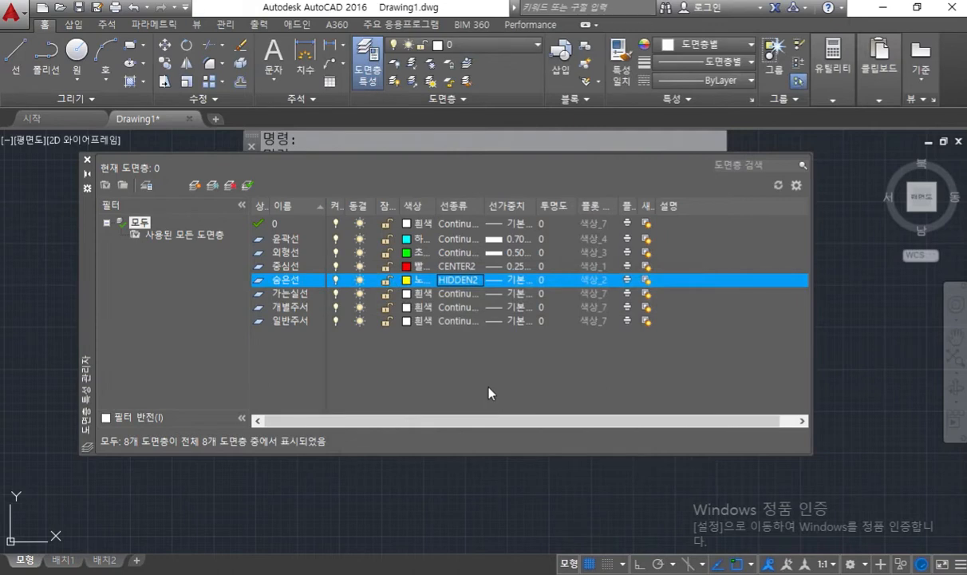
Step: Give the 숨은선 layer a 0.35 mm lineweight
left_click(517, 279)
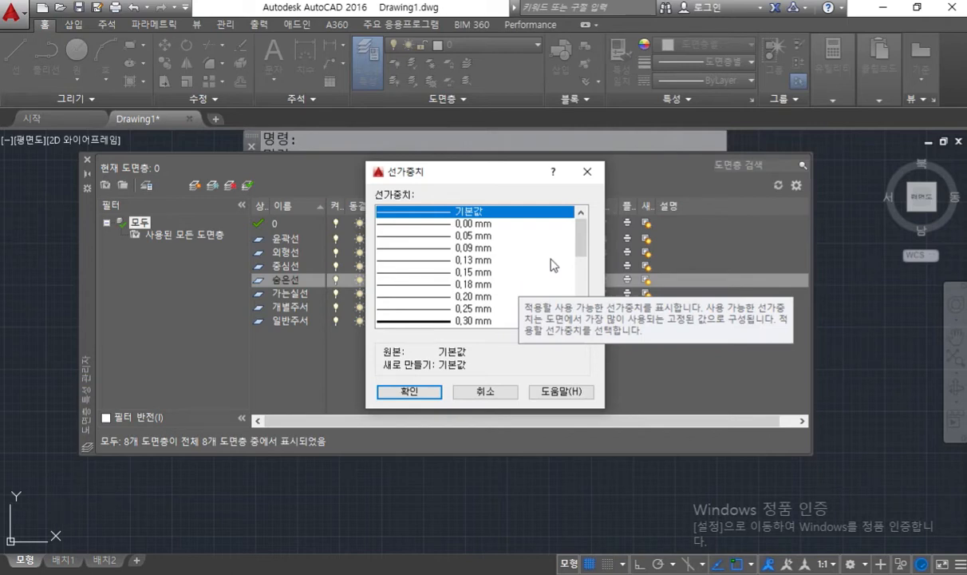
left_click_drag(584, 226, 583, 255)
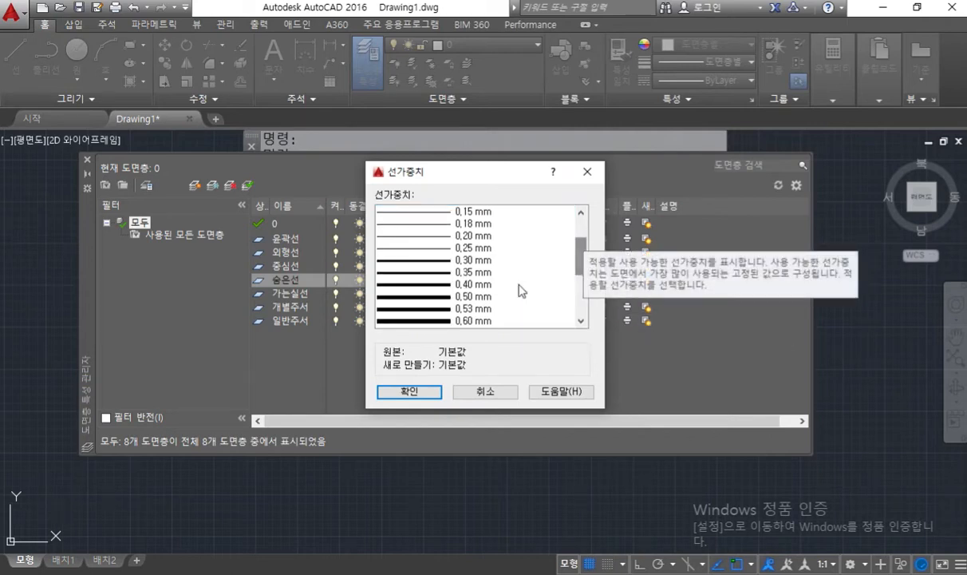
double_click(449, 280)
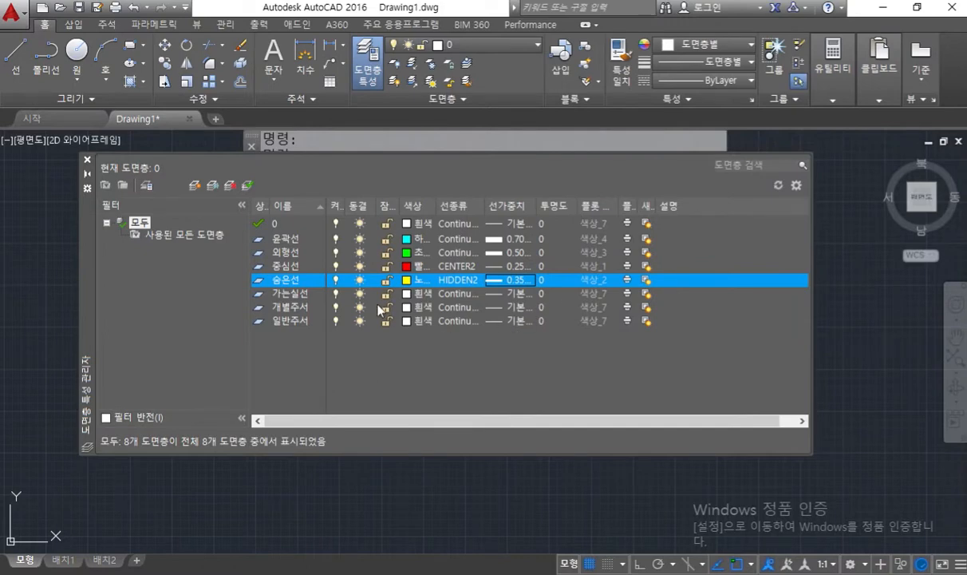
Step: Give the 가는실선 layer the colour red and a 0.25 mm lineweight
left_click(409, 298)
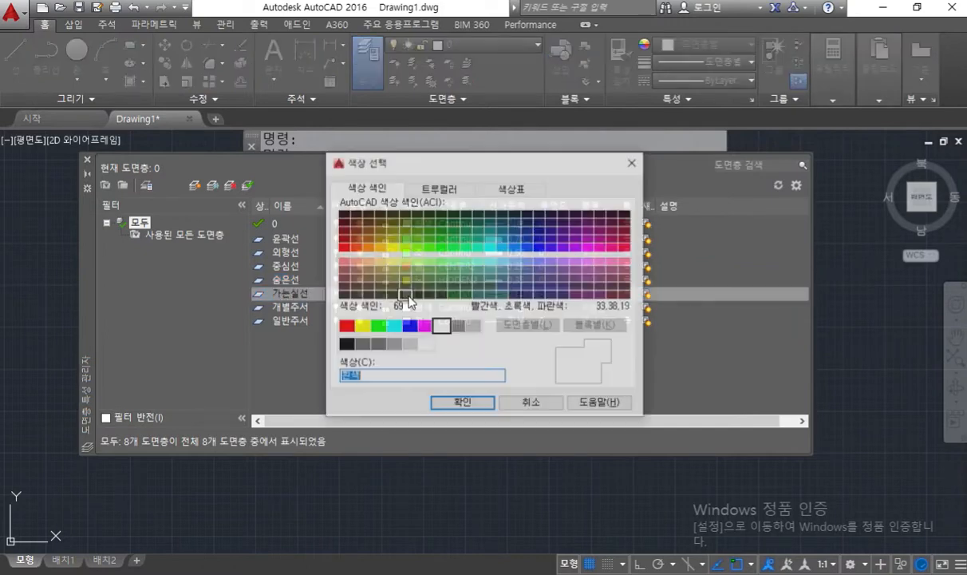
left_click(346, 327)
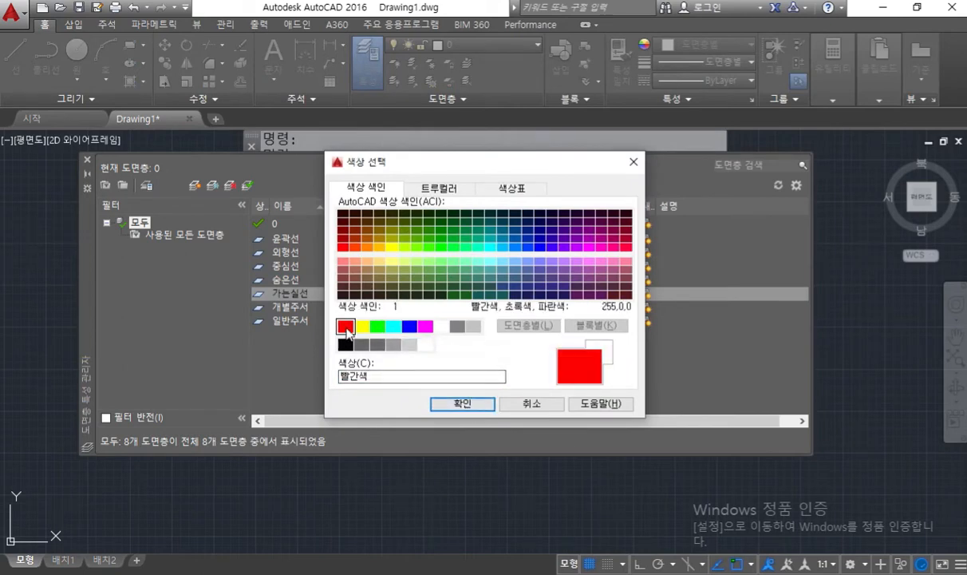
left_click(463, 404)
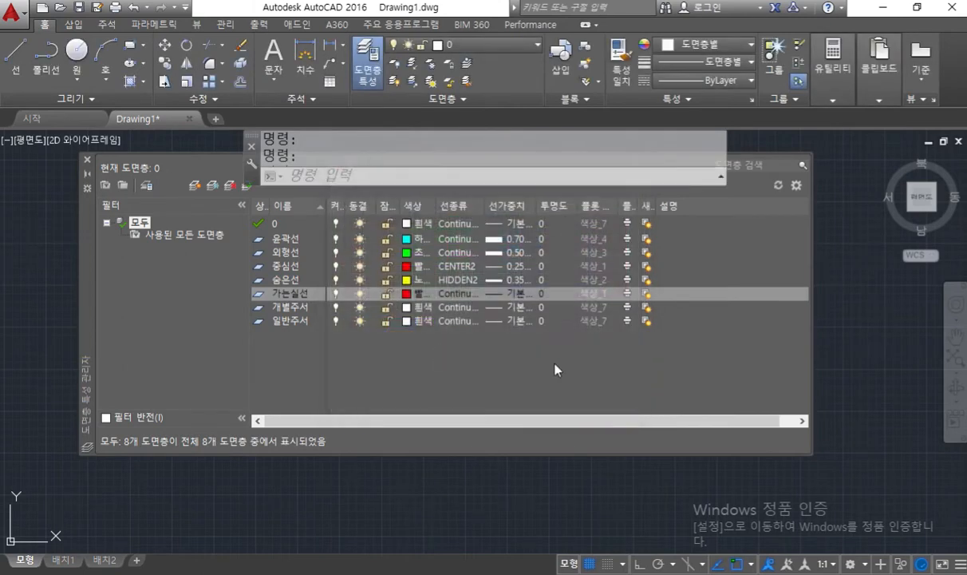
left_click(511, 295)
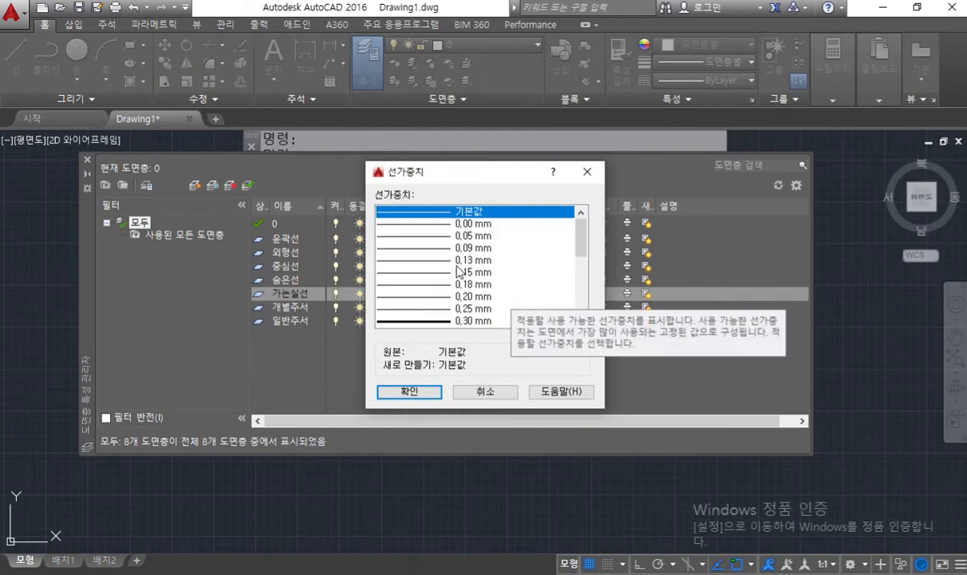
left_click(427, 308)
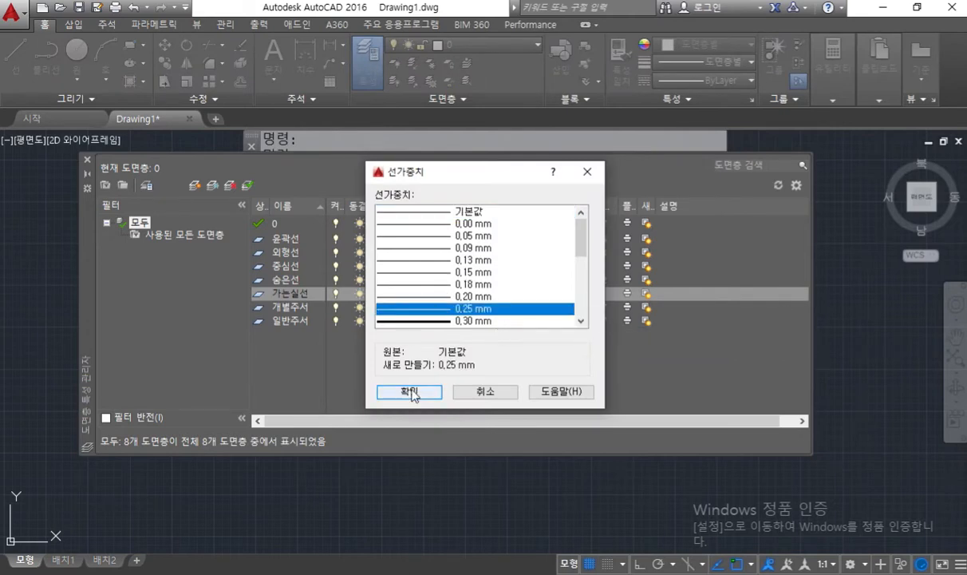
double_click(394, 308)
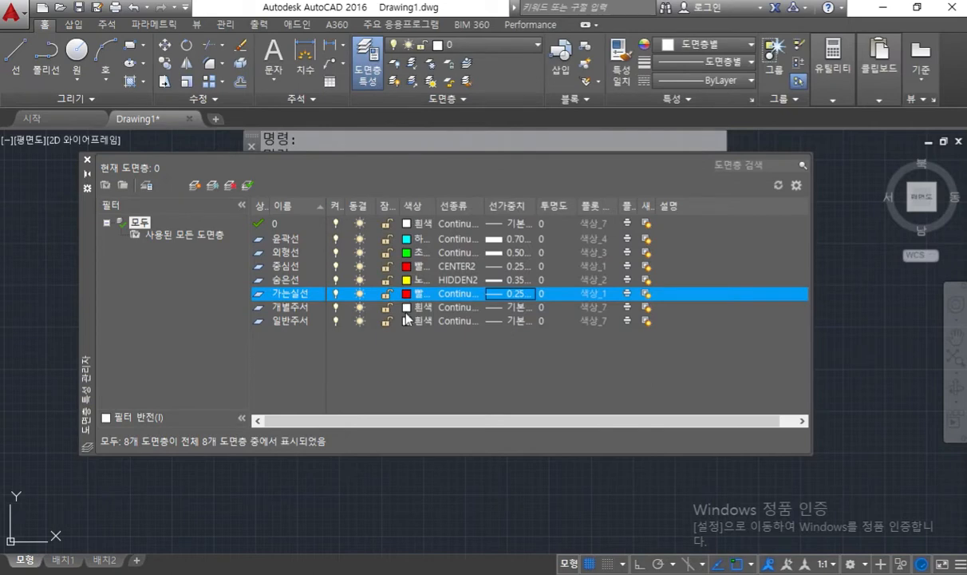
Step: Make 개별주서 green with a 0.50 mm lineweight, and pick yellow for 일반주서
left_click(409, 311)
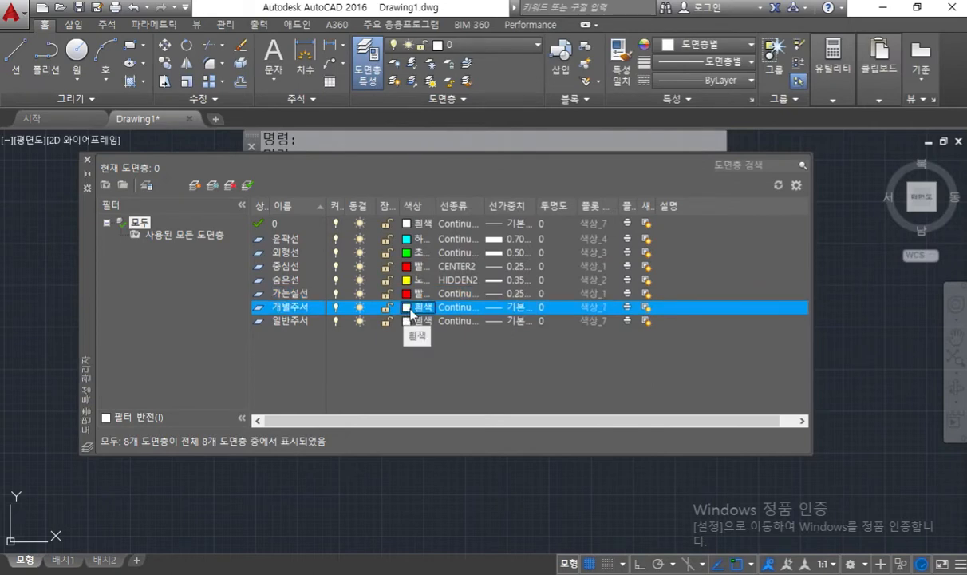
left_click(409, 311)
left_click(378, 327)
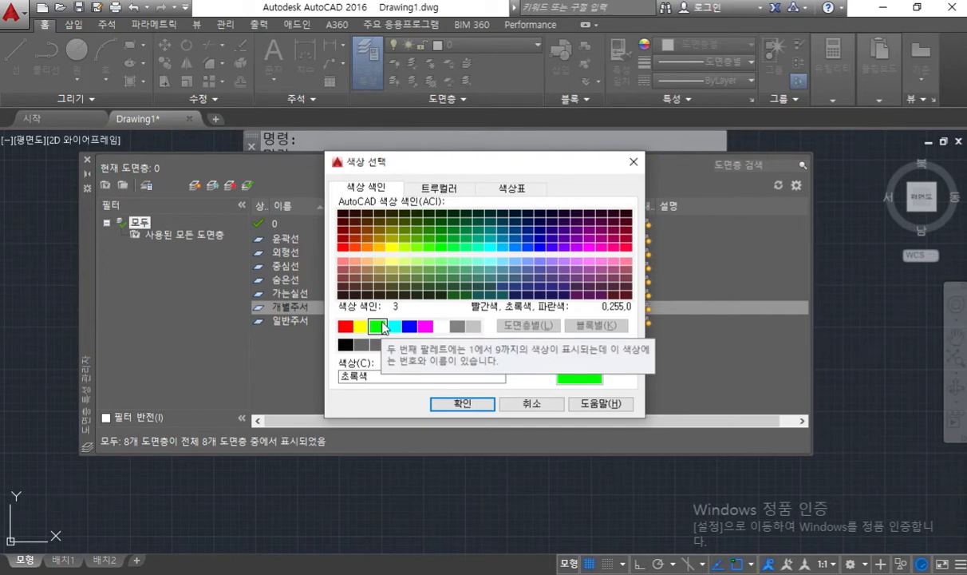
left_click(464, 404)
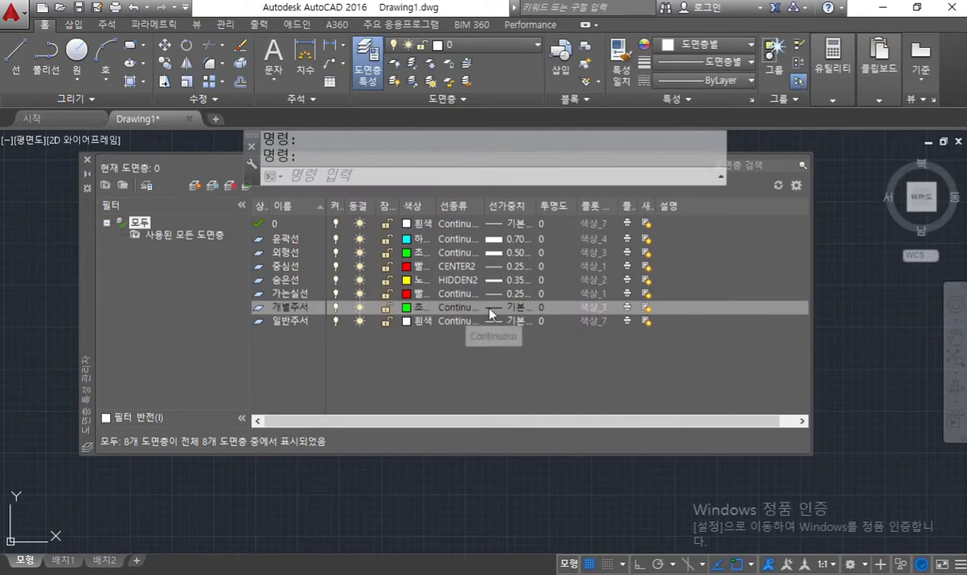
left_click(511, 307)
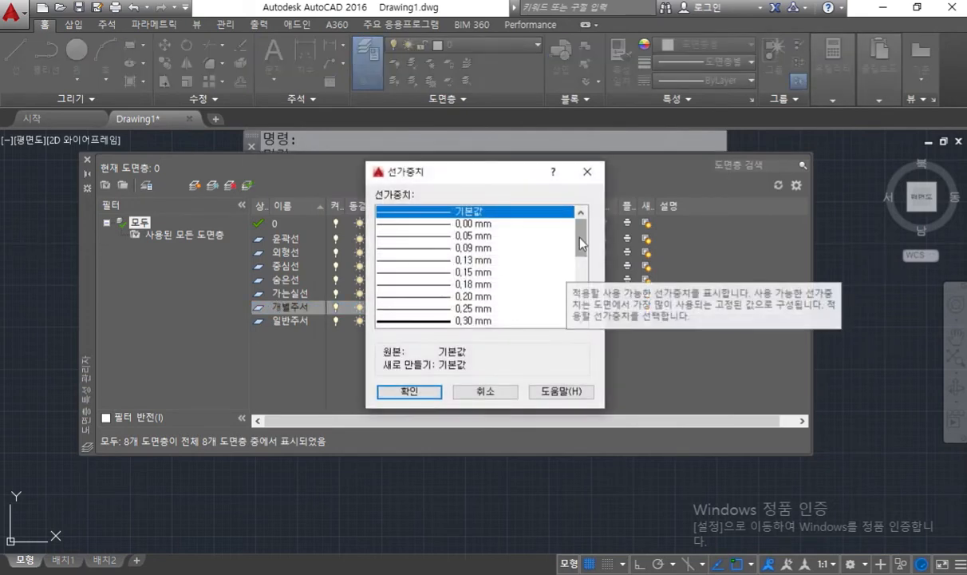
scroll(569, 269, "down", 2)
left_click(477, 296)
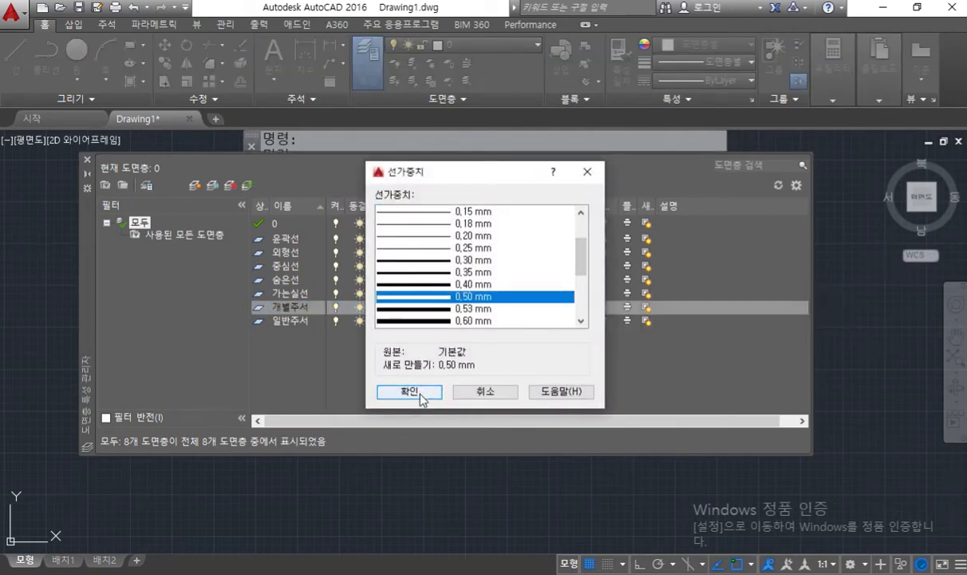
left_click(422, 392)
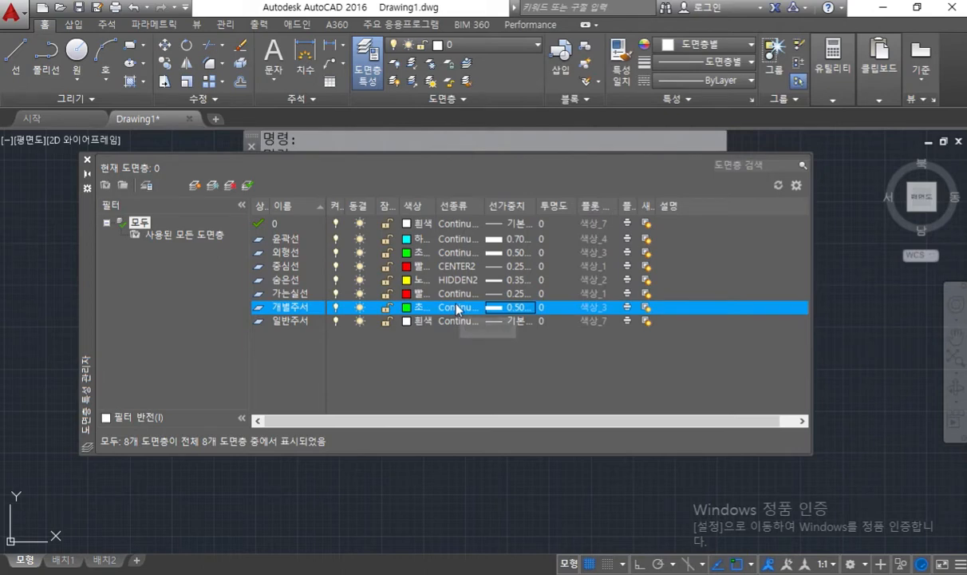
left_click(409, 321)
left_click(365, 328)
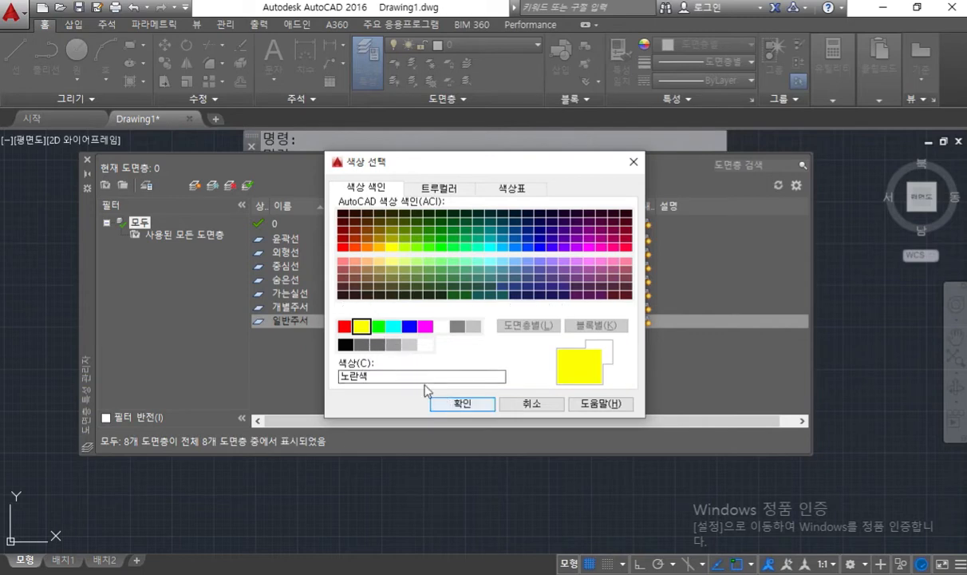
Step: Apply yellow to the 일반주서 layer and give it a 0.35 mm lineweight
left_click(466, 403)
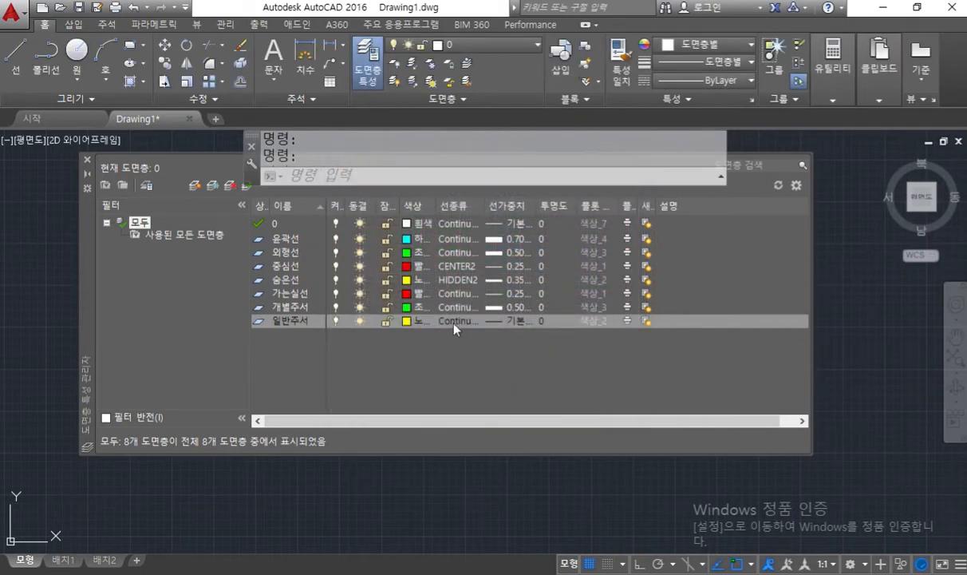
left_click(502, 323)
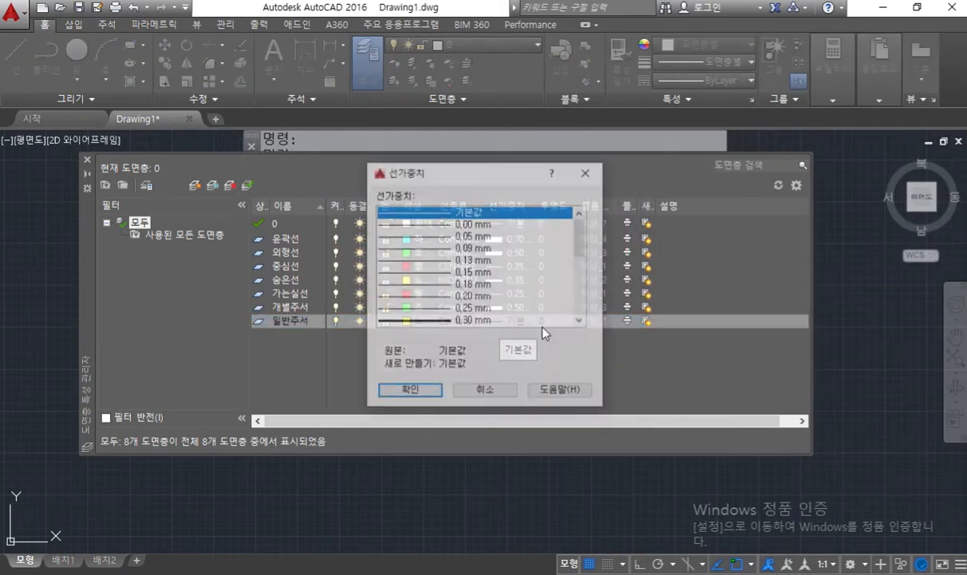
left_click_drag(582, 238, 582, 254)
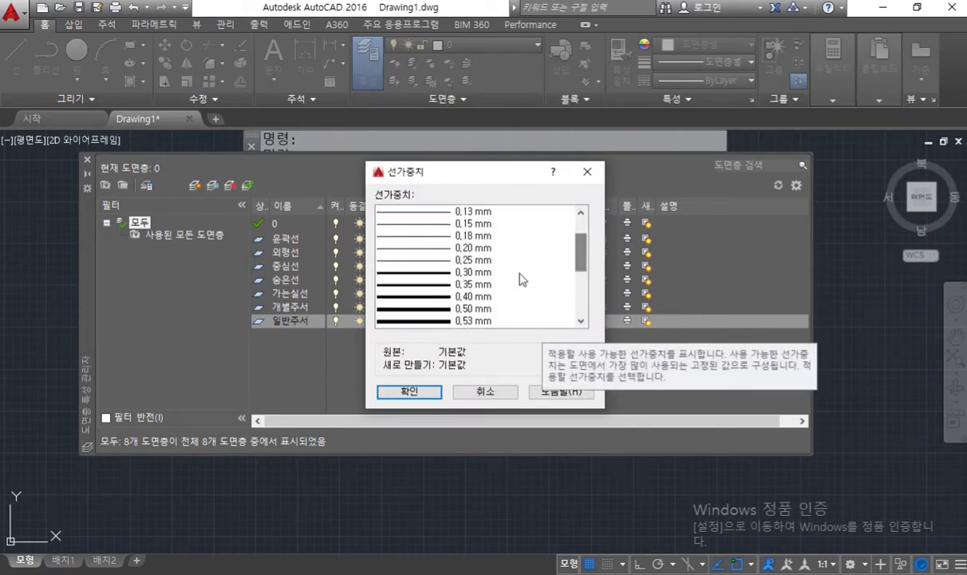
double_click(444, 285)
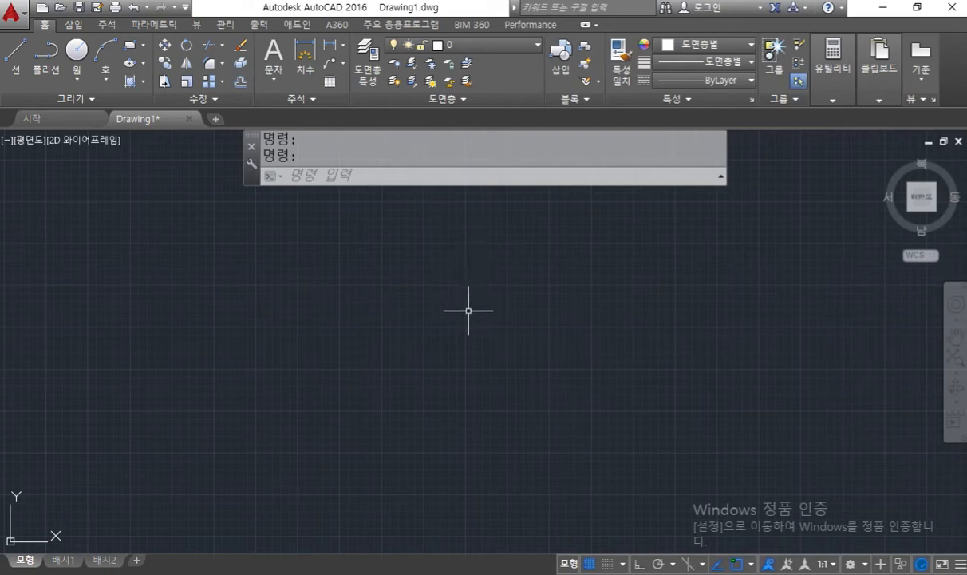
Step: Draw a rectangle from 0,0 to 297,210 and zoom so it fills the view
type("rec")
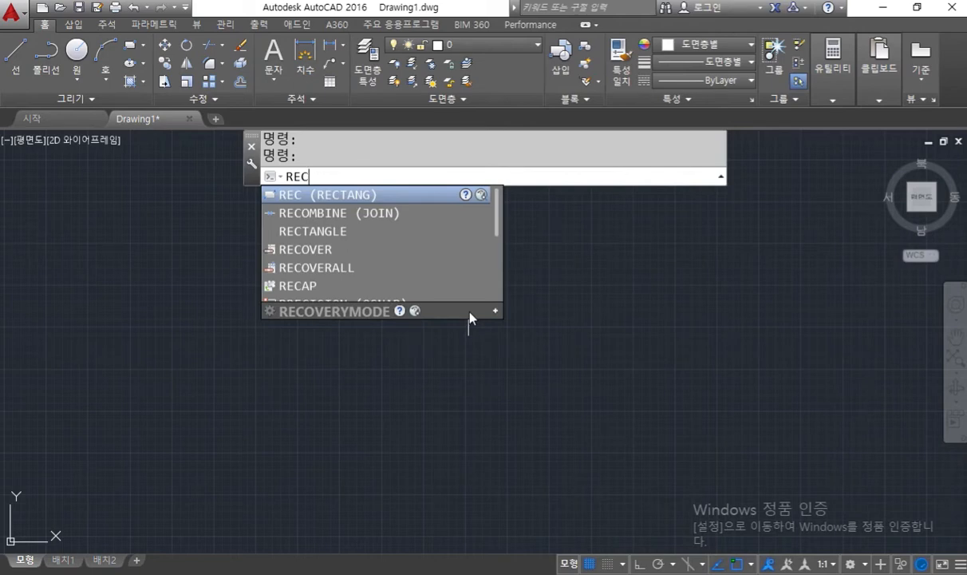
key("Return")
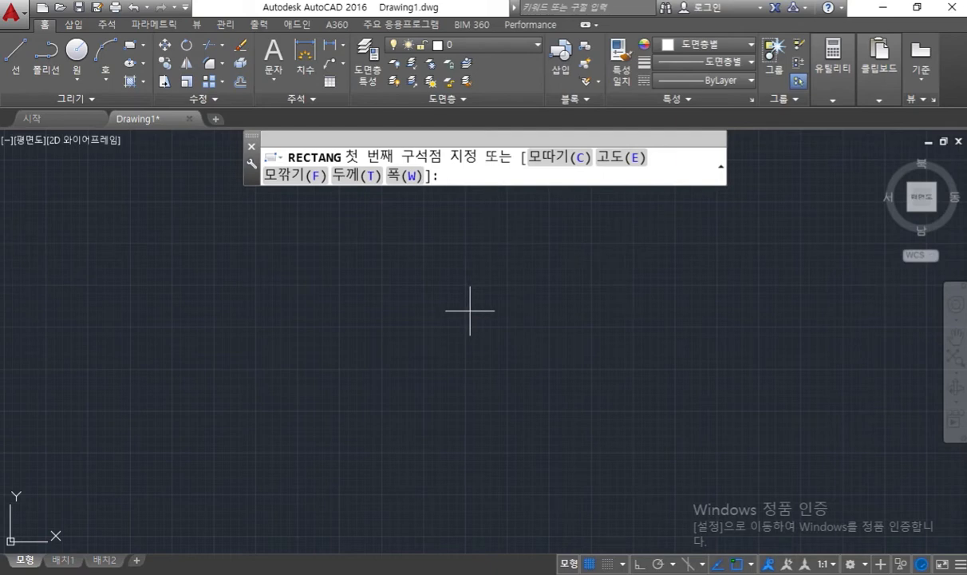
type("0,0")
key("Return")
type("2")
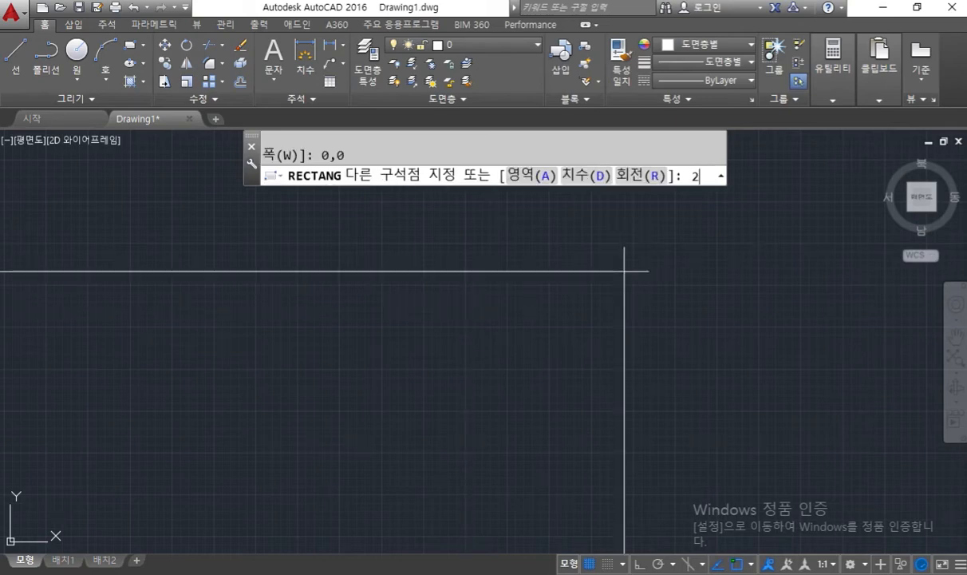
type("97,210")
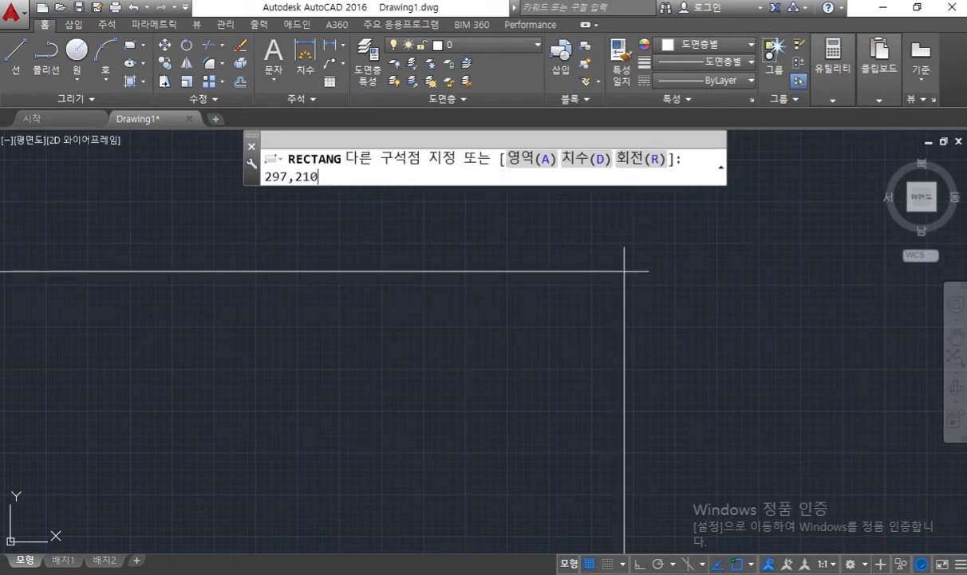
key("Return")
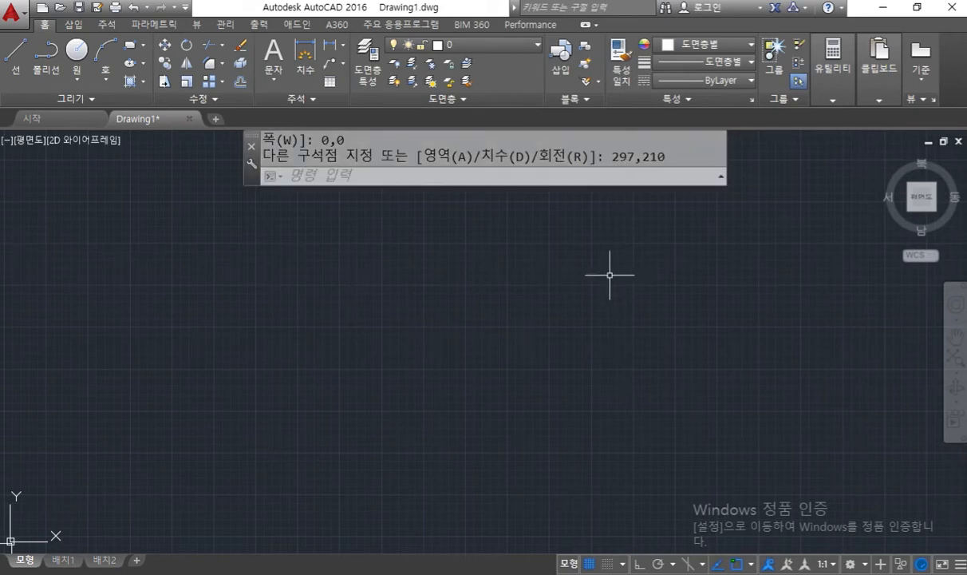
middle_click(549, 292)
middle_click(549, 292)
scroll(539, 287, "down", 2)
middle_click_drag(539, 287, 539, 315)
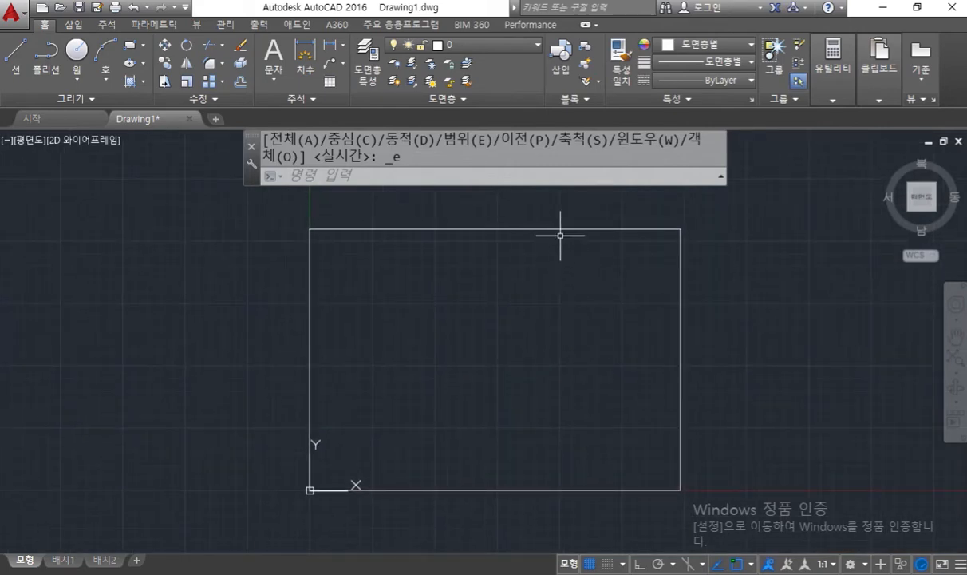
mouse_move(566, 229)
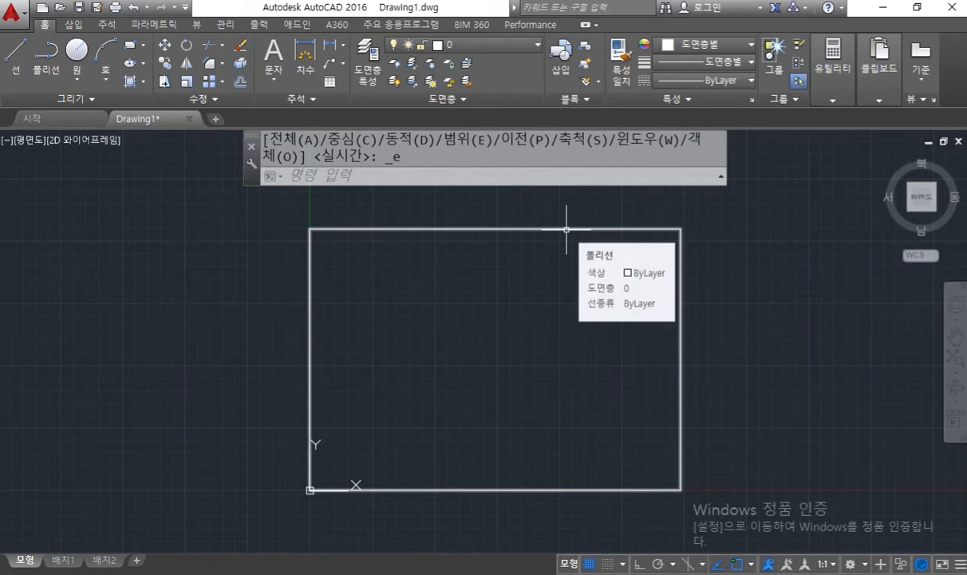
Step: Offset the 297×210 border rectangle 10 units inward to make a double frame
type("o")
key("Return")
type("10")
key("Return")
left_click(565, 229)
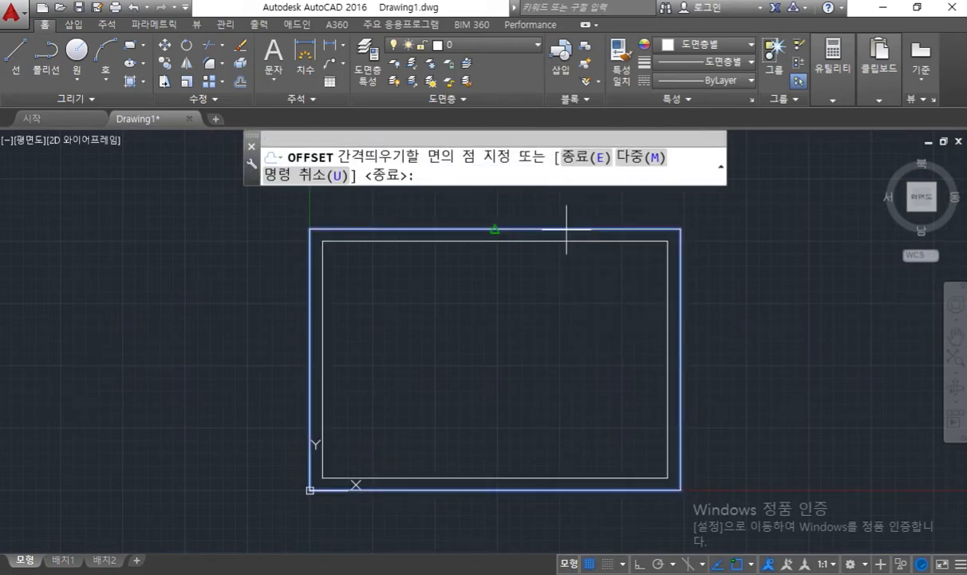
left_click(546, 326)
key("Return")
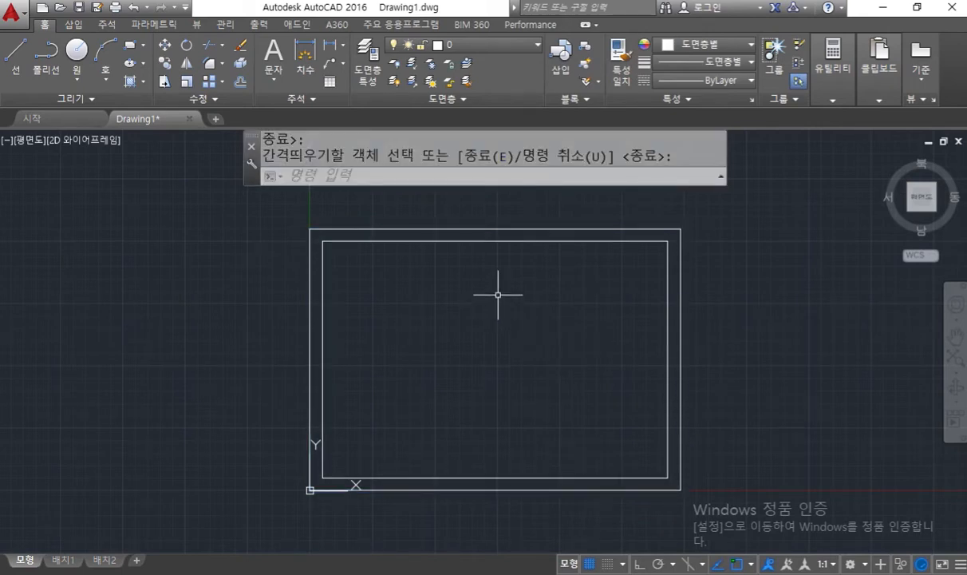
middle_click_drag(498, 292, 483, 283)
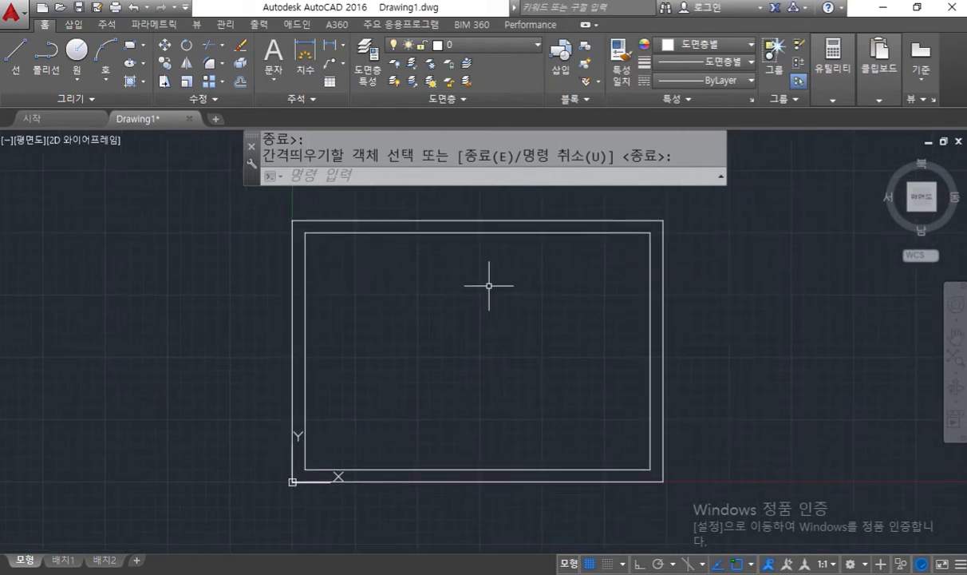
type("l")
key("Return")
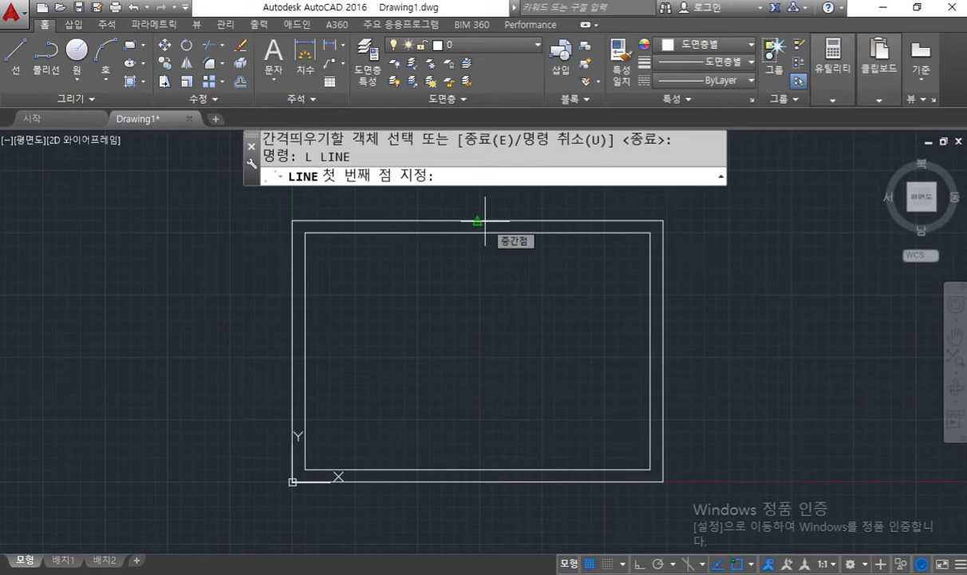
Step: Draw 15-unit centring ticks inward from the top and right edge midpoints
left_click(485, 220)
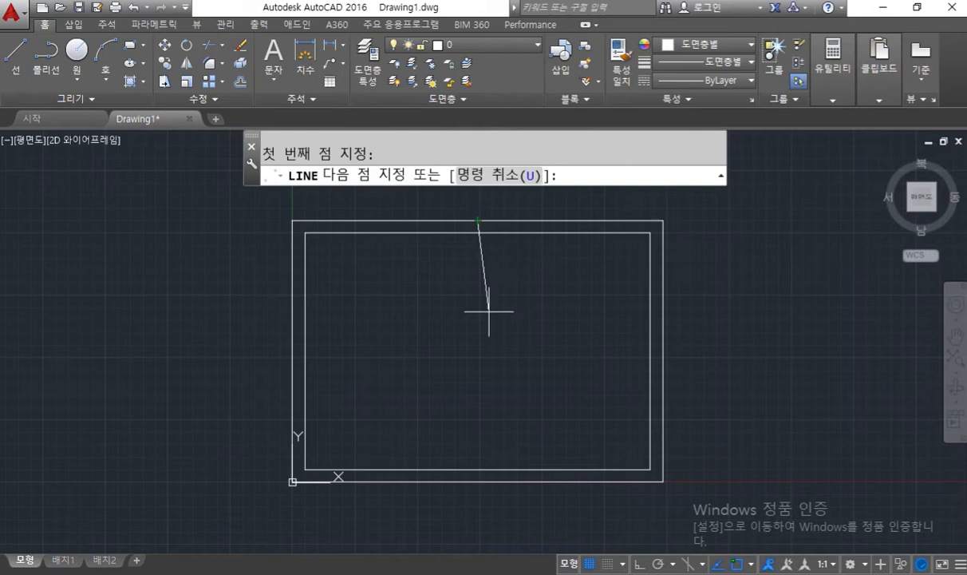
type("@0,1")
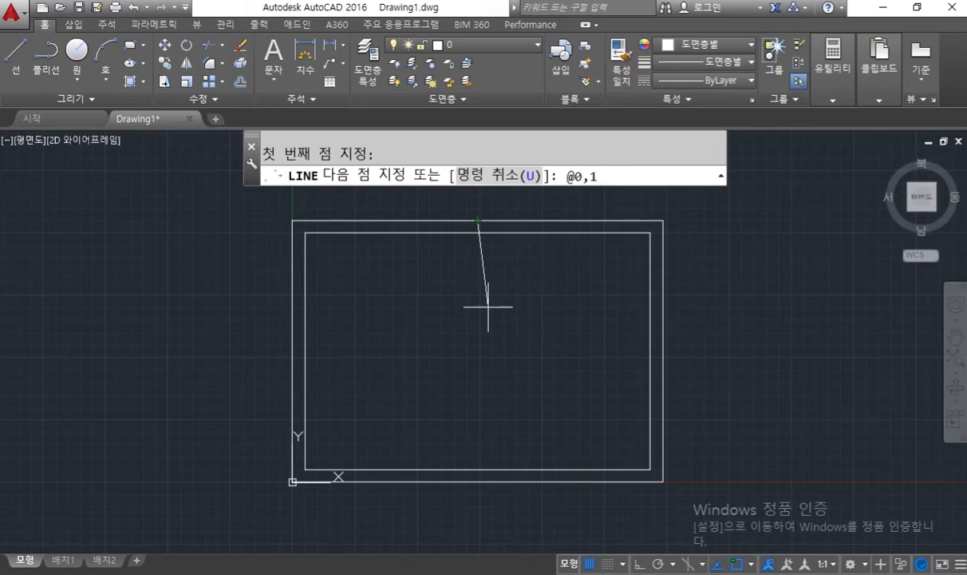
key("BackSpace")
type("-15")
key("Return")
key("Return")
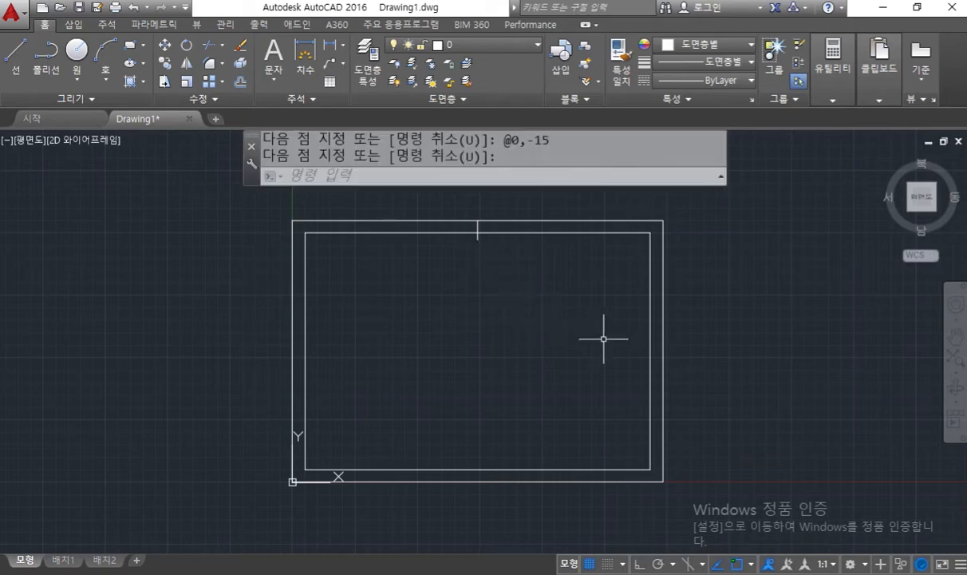
key("Return")
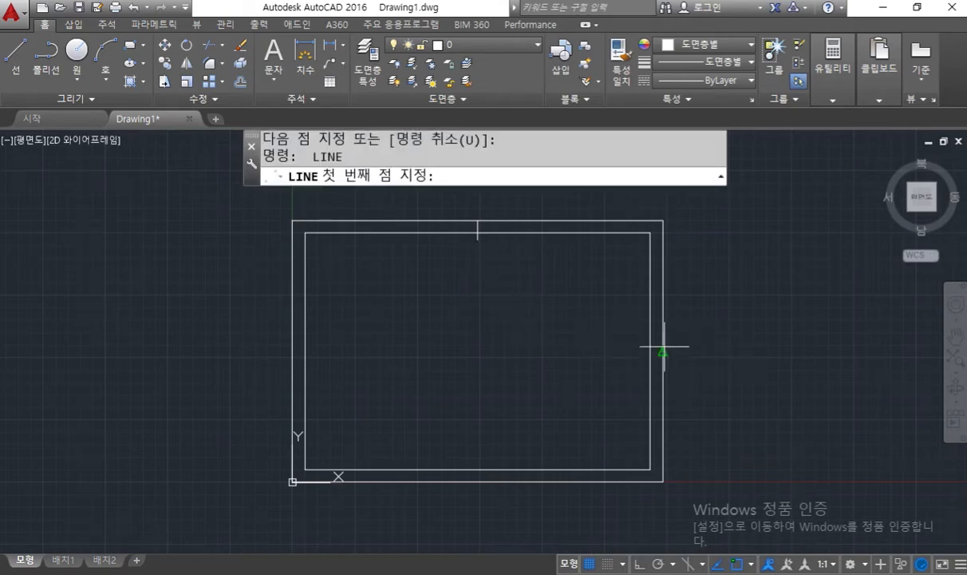
left_click(663, 351)
type("@-")
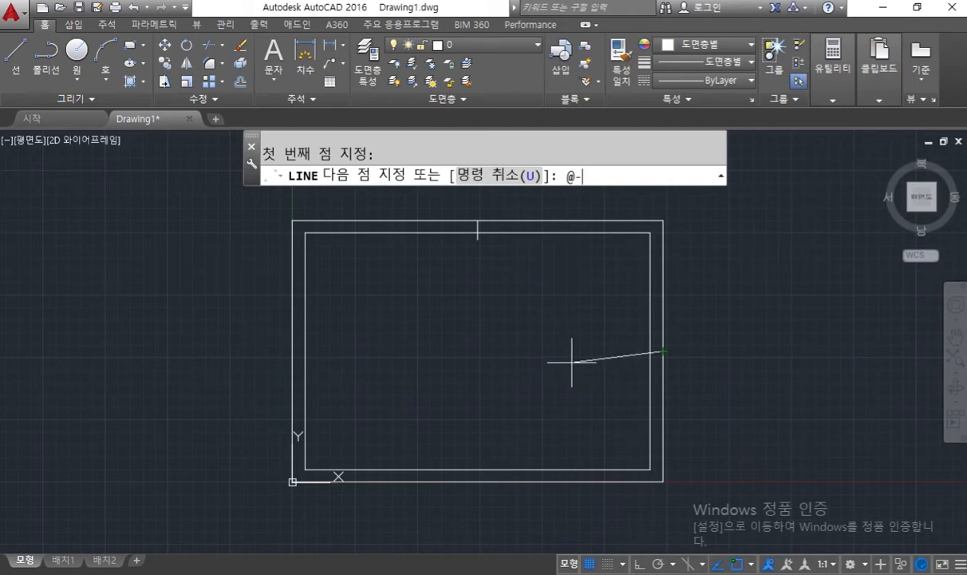
type("15,0")
key("Return")
key("Return")
Step: Draw 15-unit ticks from the bottom and left midpoints, then delete the outer border
key("Return")
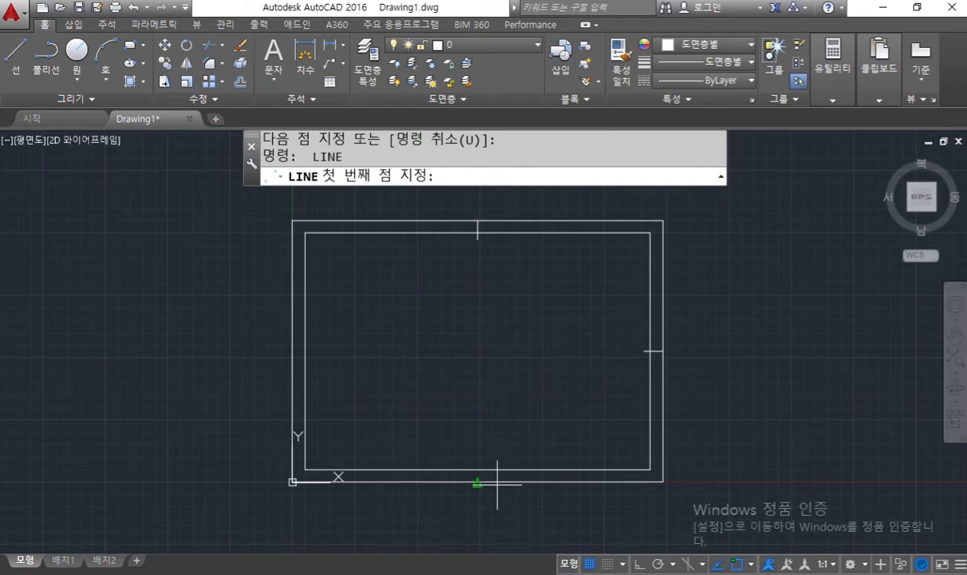
left_click(495, 480)
type("@0,15")
key("Return")
key("Return")
key("Return")
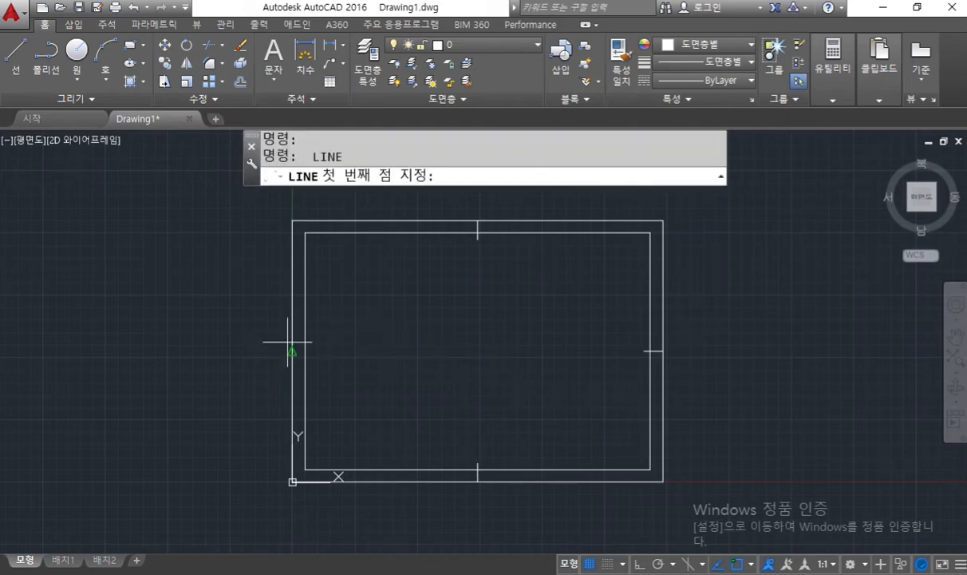
left_click(288, 342)
type("@")
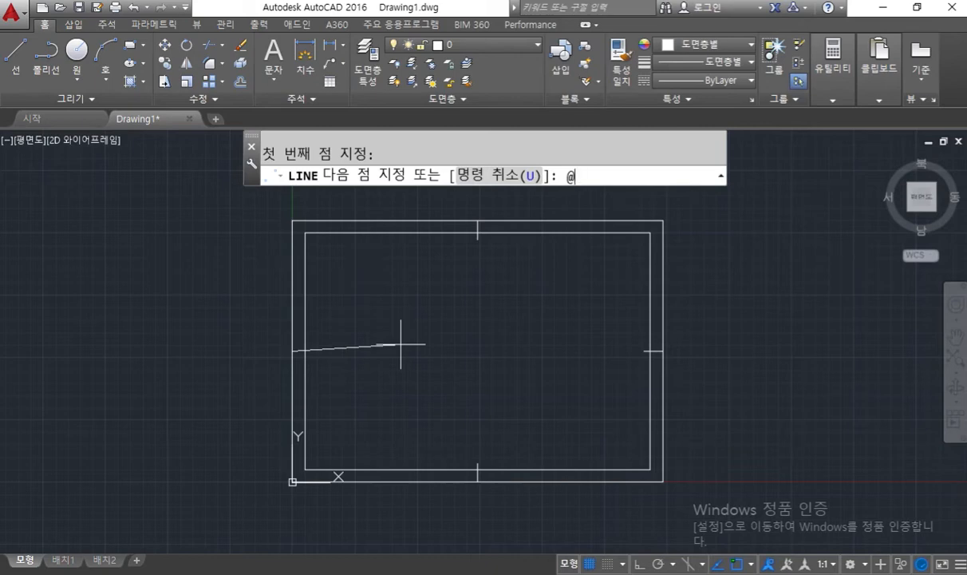
type("15,0")
key("Return")
key("Return")
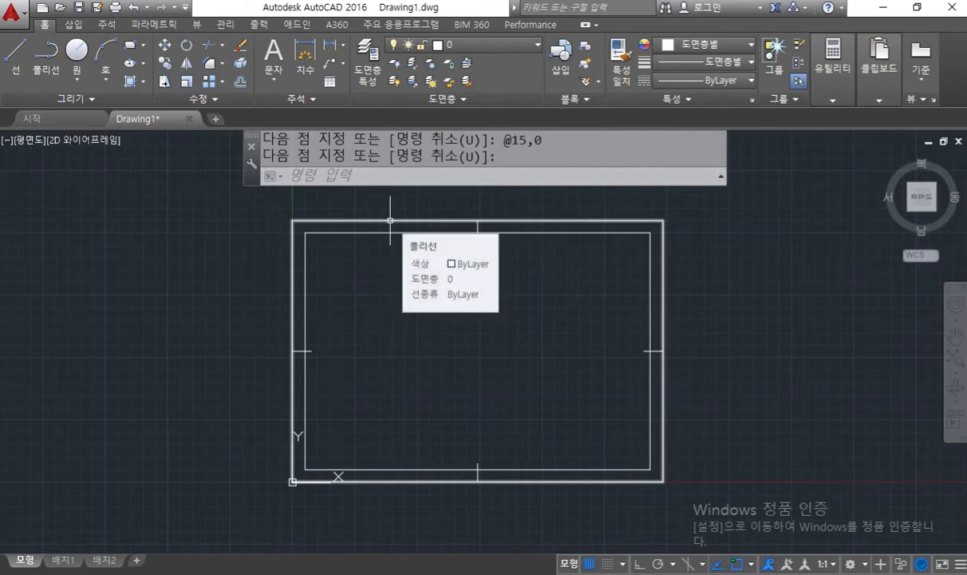
left_click(390, 220)
key("Delete")
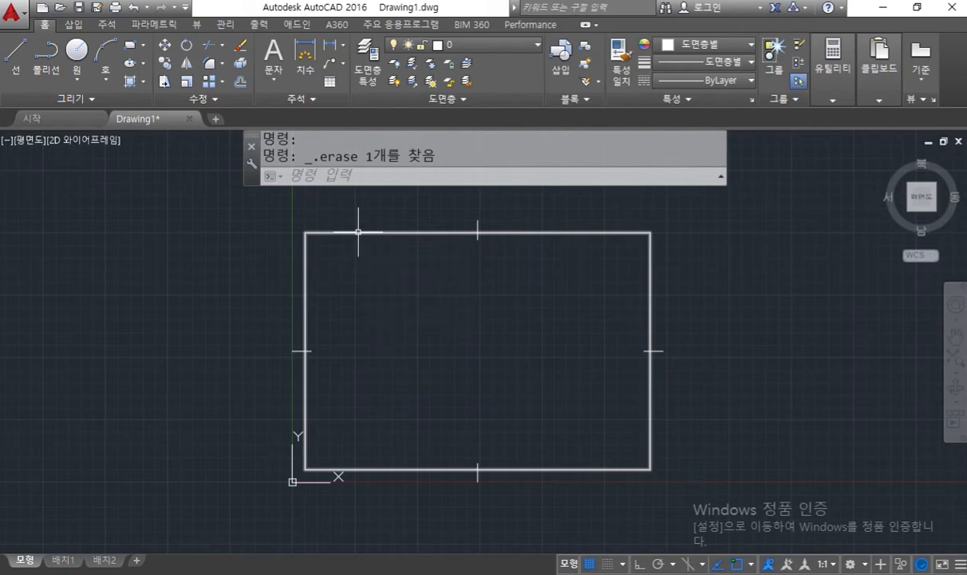
Step: Explode the remaining frame rectangle into four separate lines with X
type("x")
key("Return")
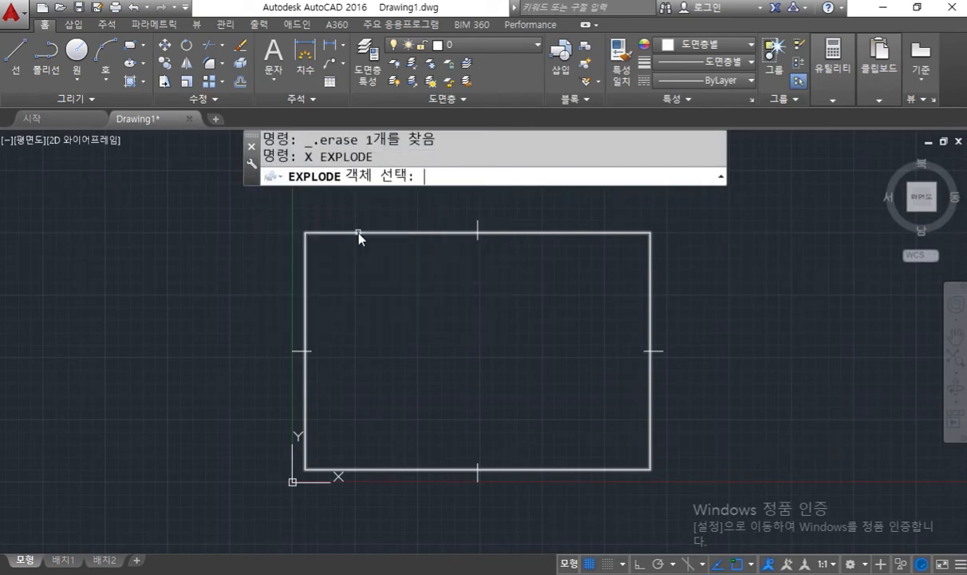
left_click(359, 233)
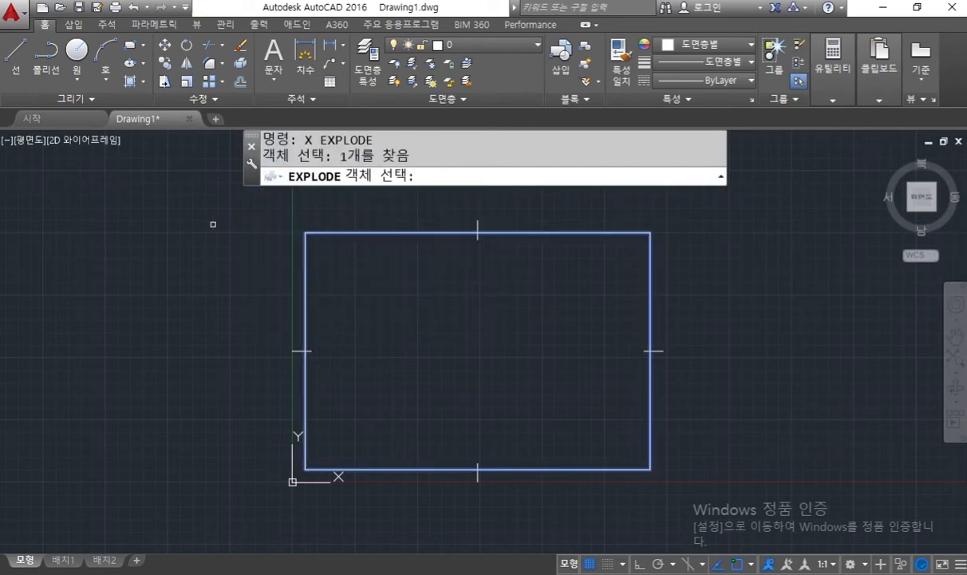
key("Return")
left_click(372, 242)
left_click(379, 219)
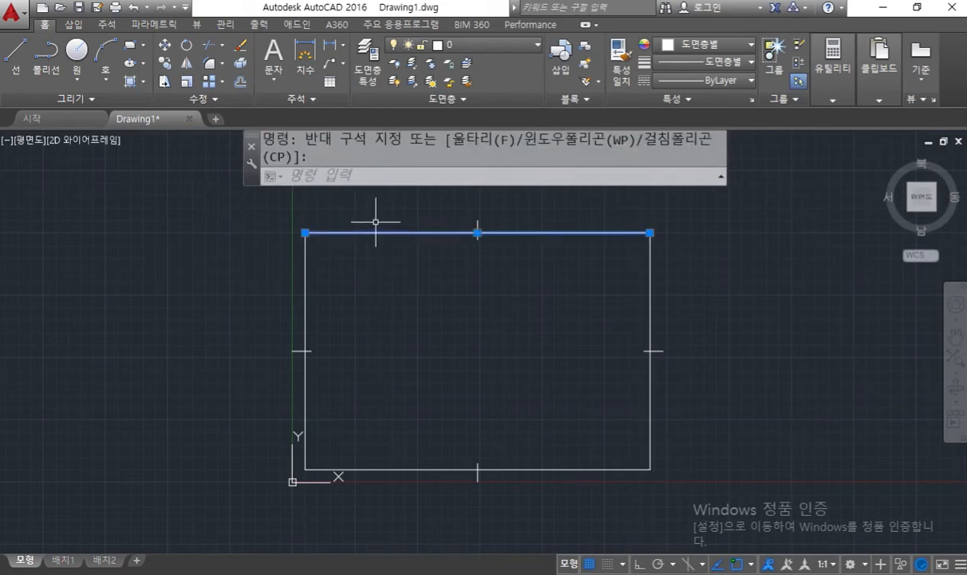
key("Escape")
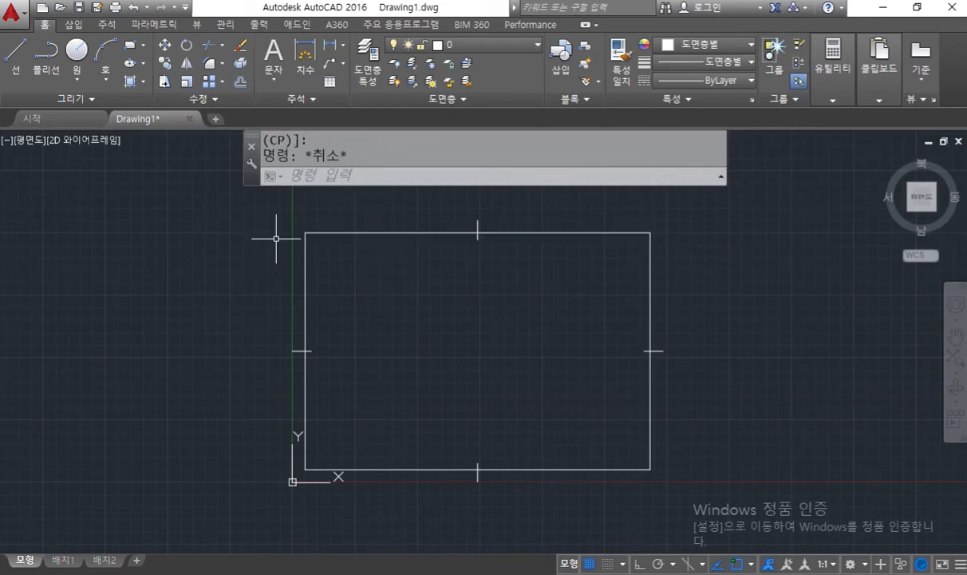
Step: Offset the frame's top line downward three times at 8-unit spacing
scroll(319, 218, "up", 2)
scroll(318, 221, "up", 4)
mouse_move(422, 340)
middle_mouse_down()
mouse_move(388, 307)
mouse_move(357, 311)
middle_mouse_up()
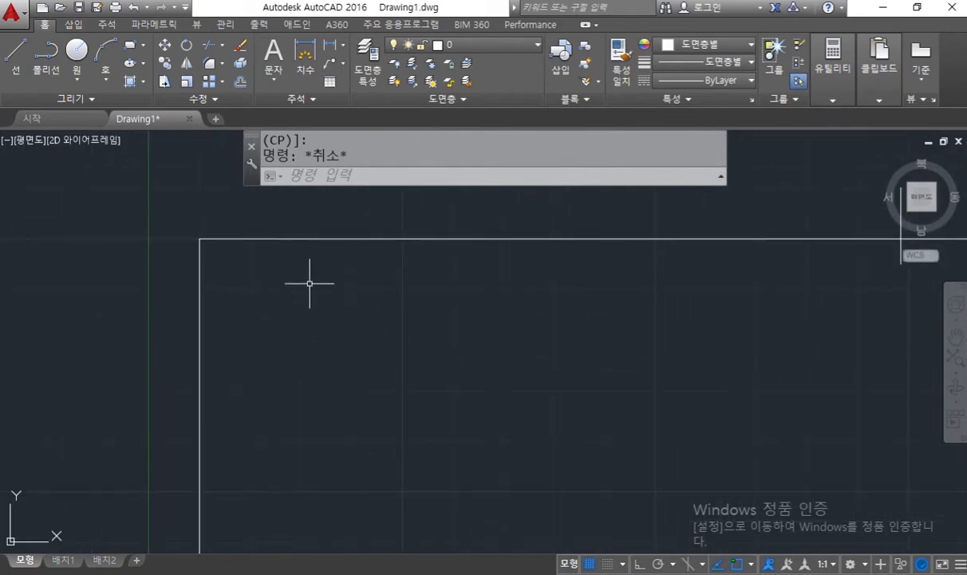
mouse_move(313, 276)
middle_mouse_down()
mouse_move(343, 318)
mouse_move(335, 292)
mouse_move(338, 305)
middle_mouse_up()
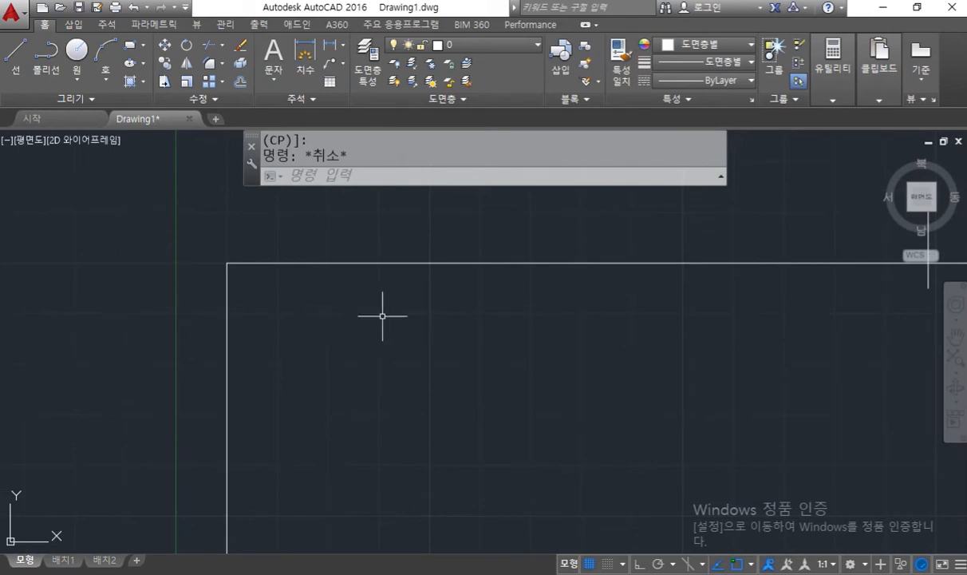
type("o")
key("Return")
type("8")
key("Return")
left_click(398, 261)
left_click(399, 355)
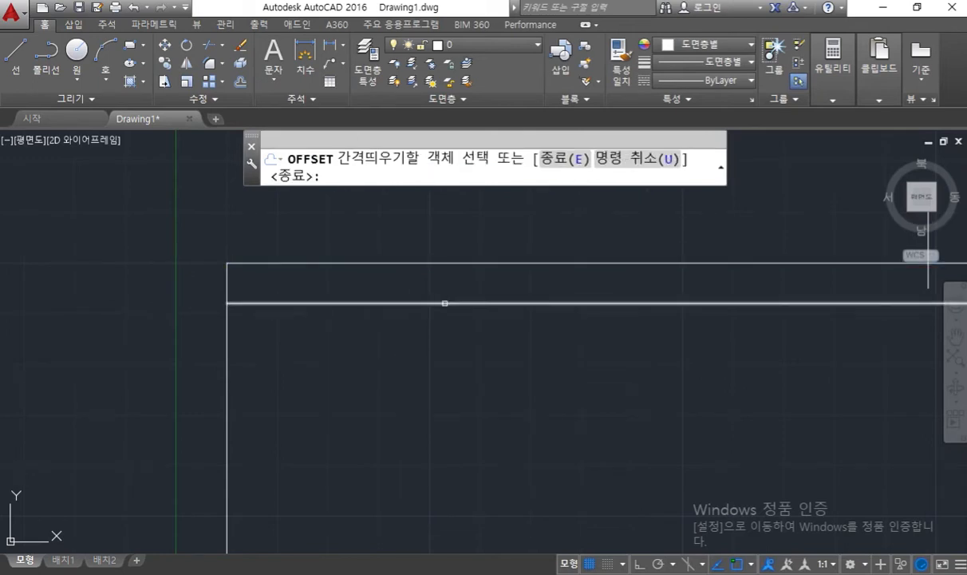
left_click(444, 303)
left_click(432, 411)
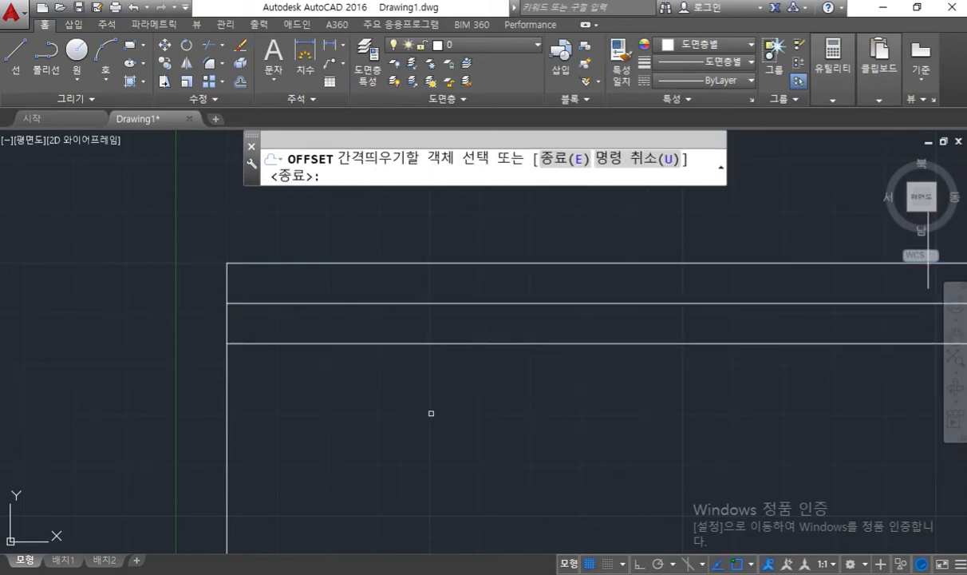
left_click(451, 344)
left_click(445, 430)
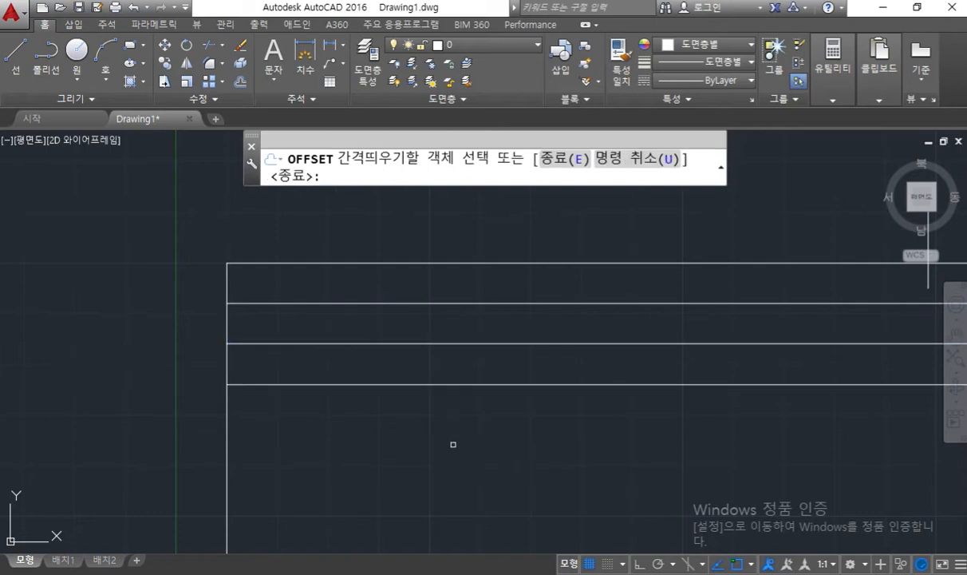
key("Return")
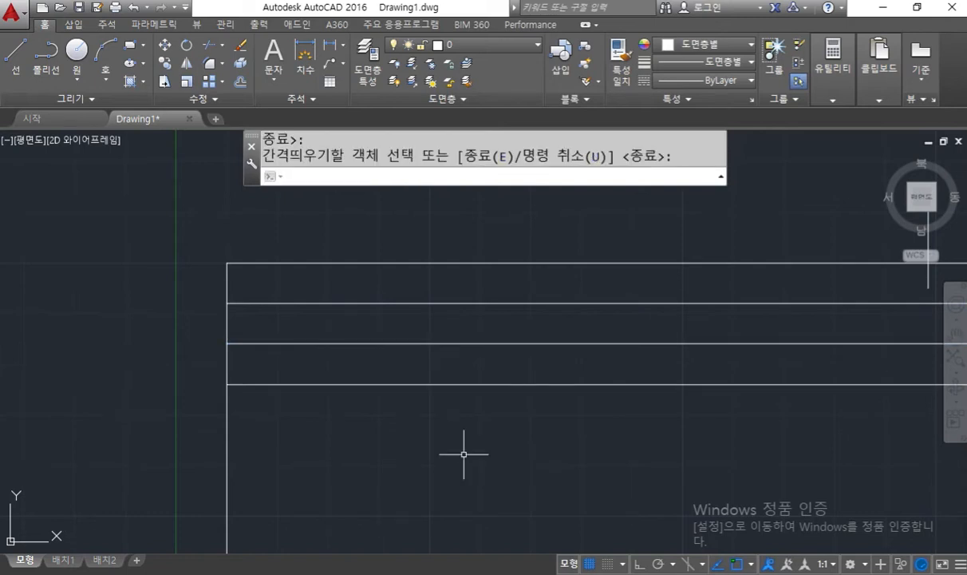
Step: Offset the left frame line twice to the right at 20-unit spacing
type("o")
key("Return")
type("20")
key("Return")
left_click(227, 442)
left_click(351, 431)
left_click(327, 433)
left_click(552, 447)
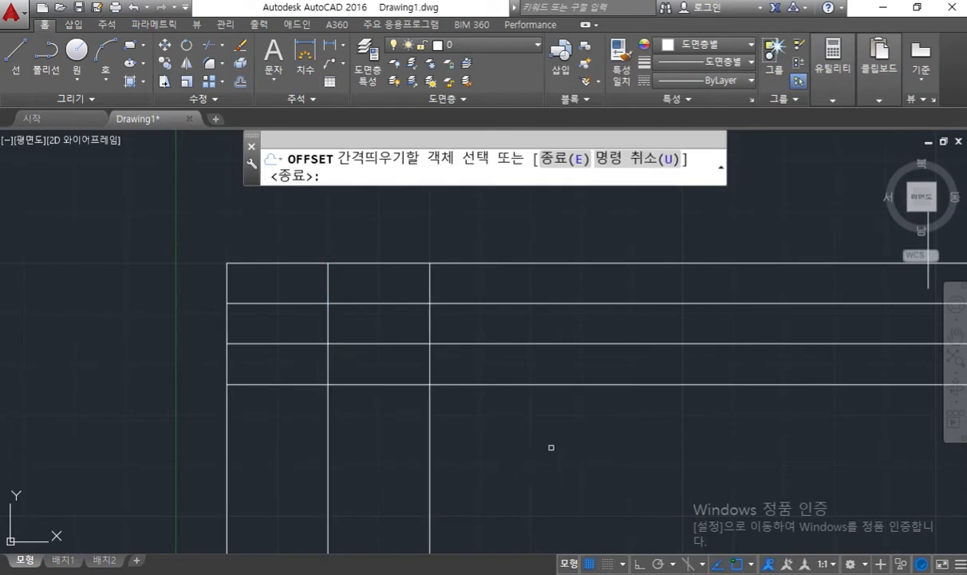
key("Return")
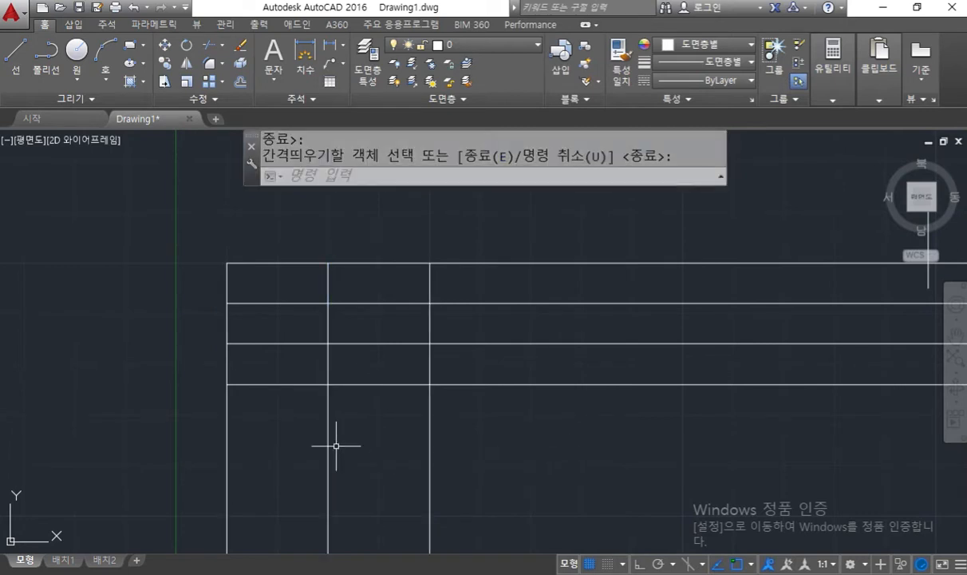
Step: Add a vertical line 100 units right of the left frame edge
key("Return")
type("100")
key("Return")
left_click(228, 447)
left_click(803, 447)
key("Return")
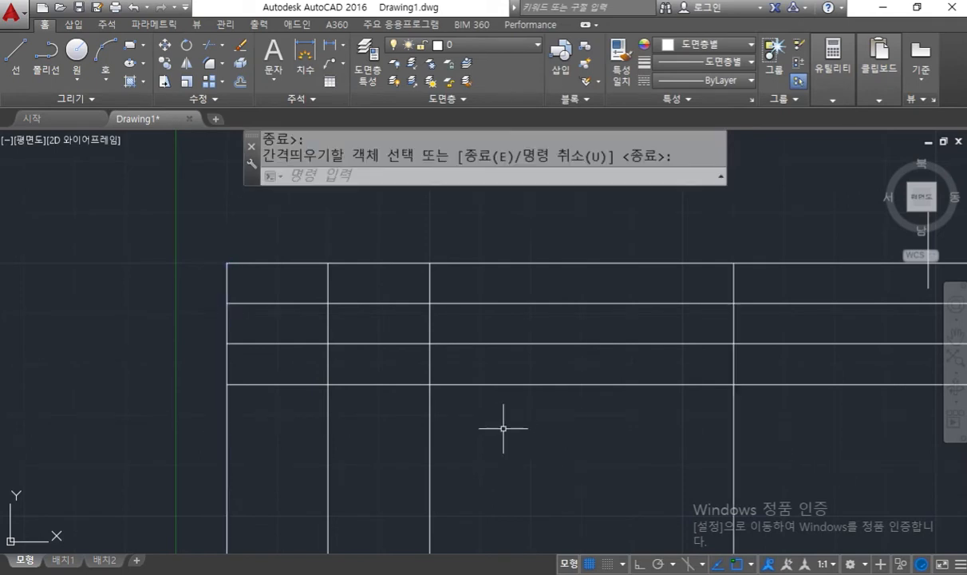
scroll(515, 427, "down", 2)
middle_click_drag(570, 447, 449, 367)
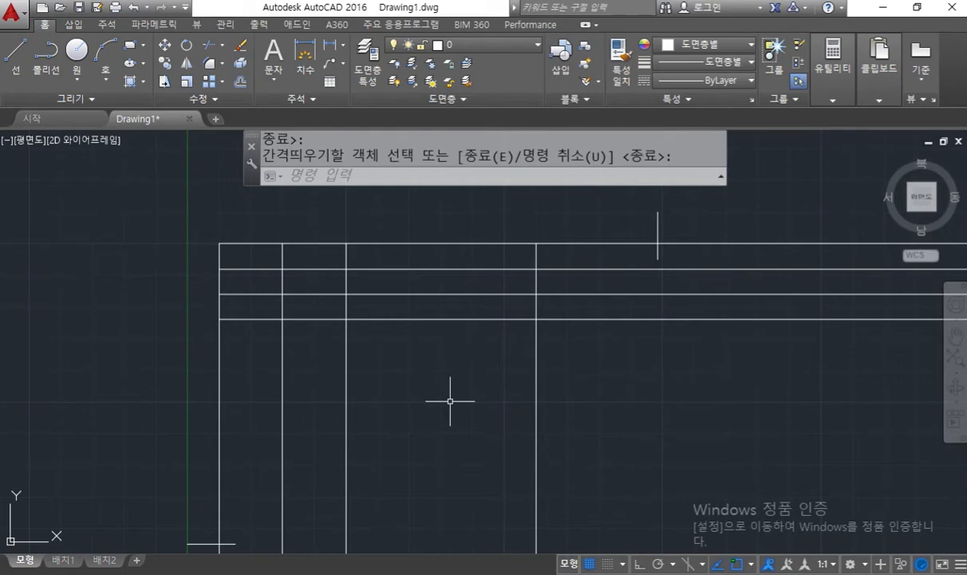
Step: Trim the overhanging grid segments in the top-left corner using crossing windows
type("tr")
key("Return")
left_click(364, 276)
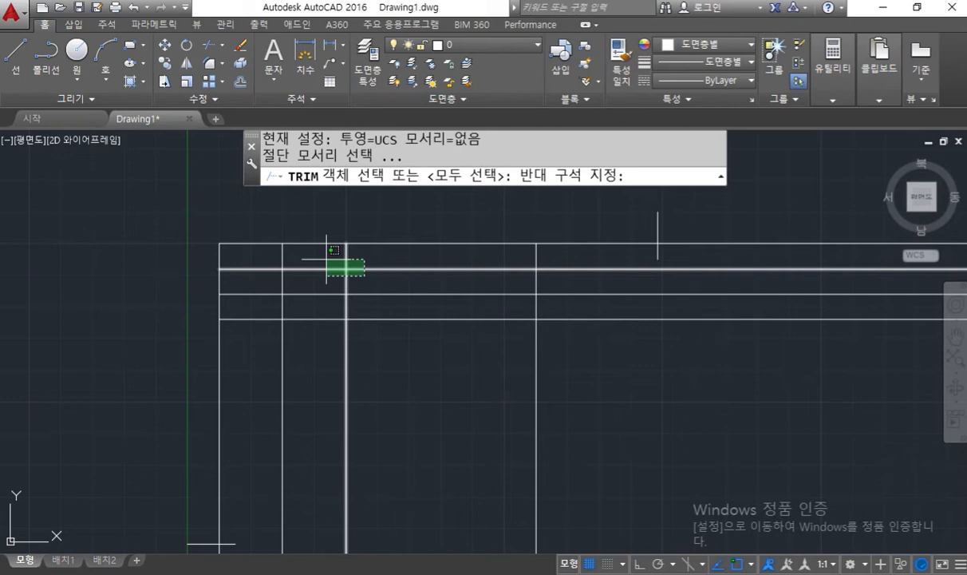
left_click(326, 260)
key("Return")
left_click(591, 379)
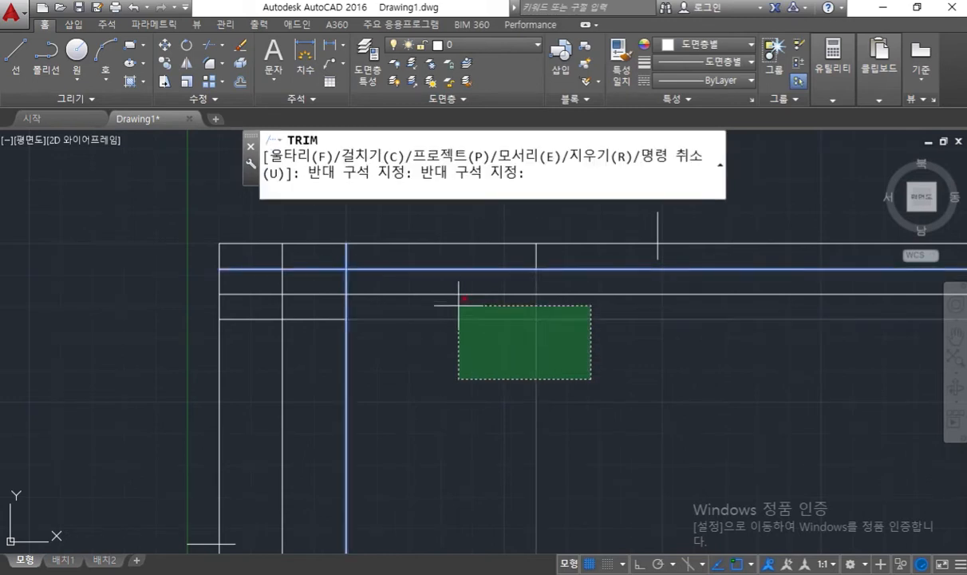
left_click(427, 282)
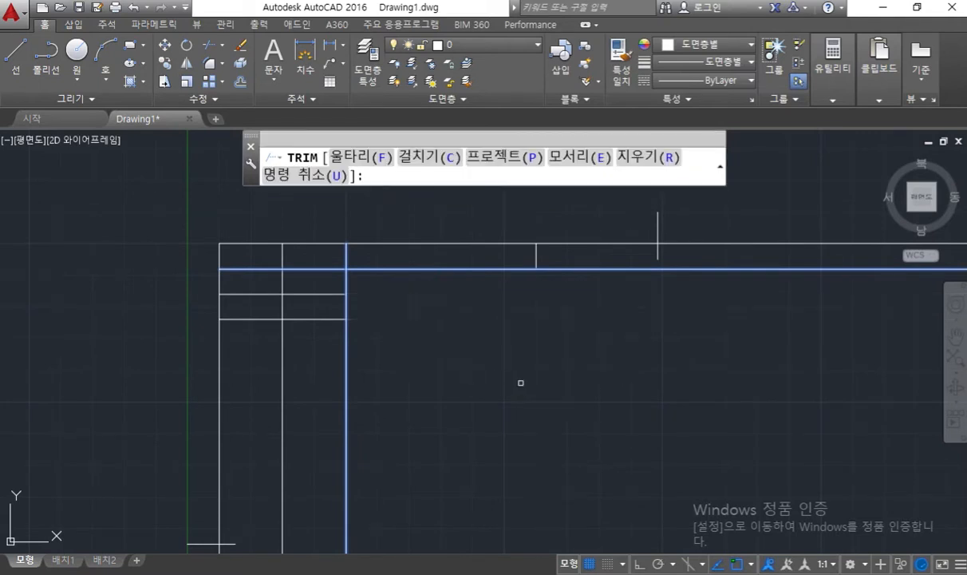
key("Return")
key("Return")
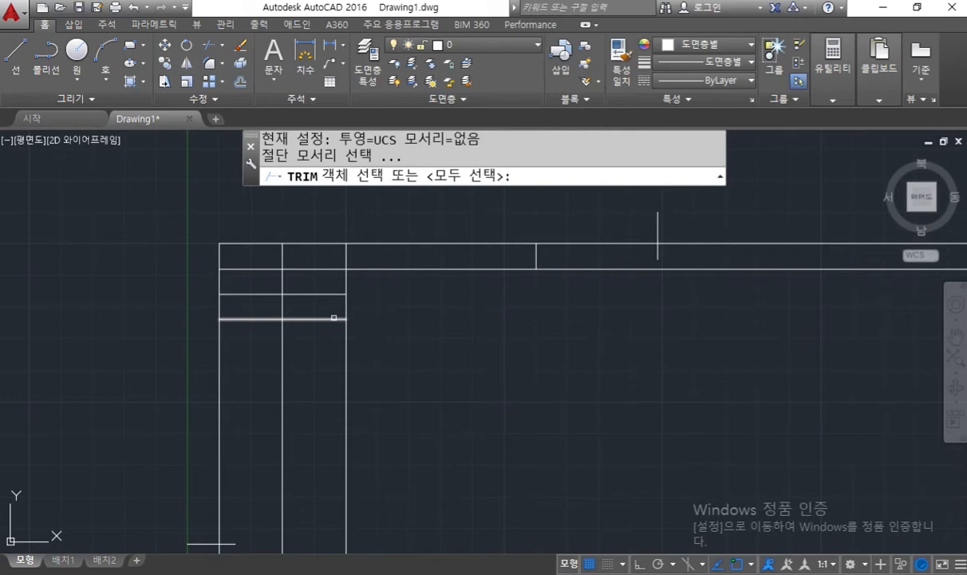
Step: Trim the horizontal overhang and the vertical ends below the lowest horizontal line
left_click(334, 317)
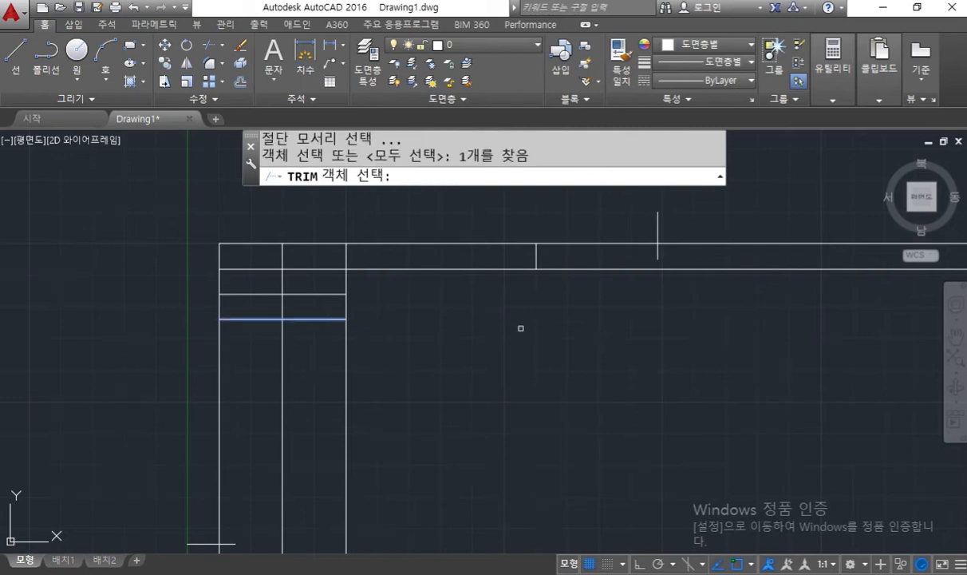
left_click(535, 268)
key("Return")
left_click(590, 266)
left_click(367, 426)
left_click(272, 388)
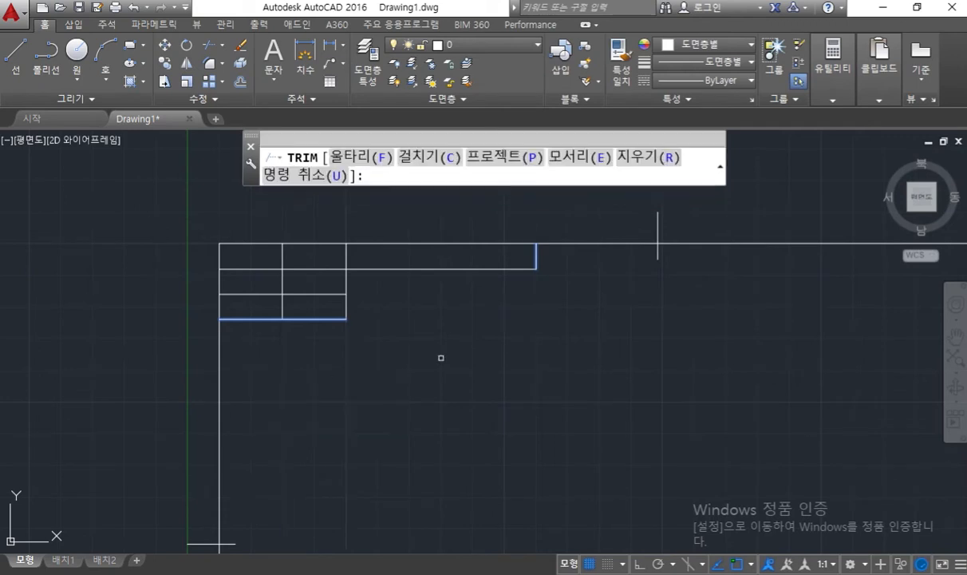
key("Return")
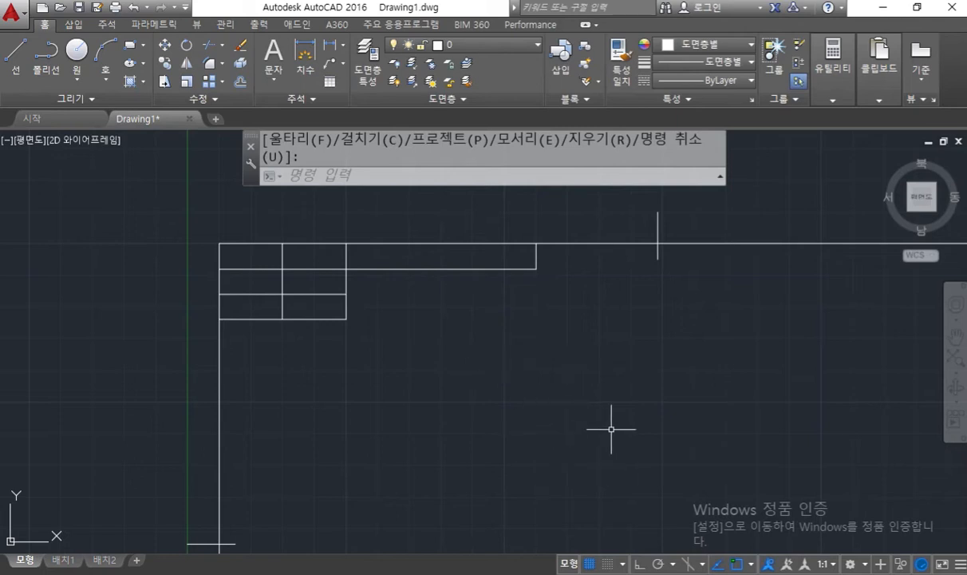
mouse_move(613, 440)
middle_mouse_down()
mouse_move(381, 253)
mouse_move(527, 298)
mouse_move(541, 330)
middle_mouse_up()
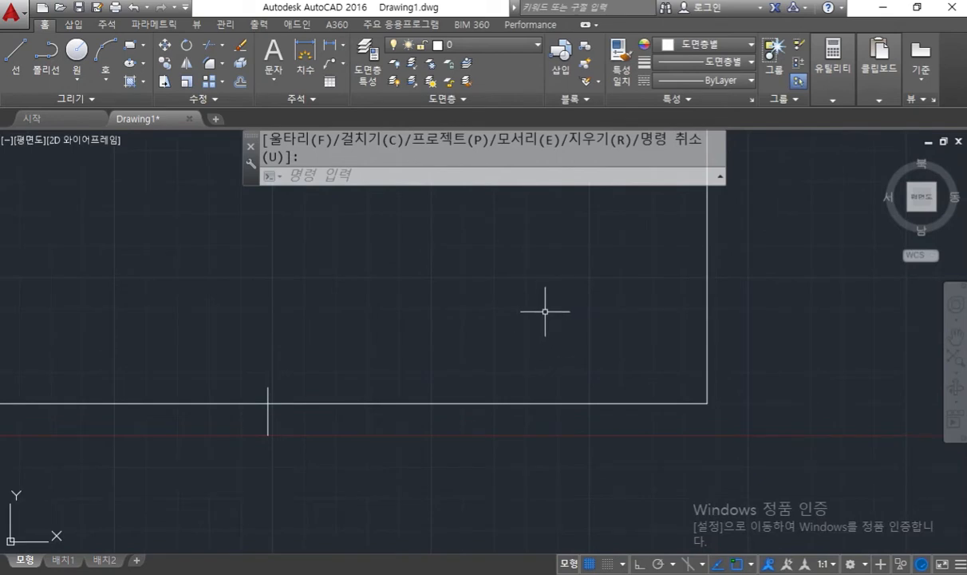
Step: Offset the bottom frame line 16 units upward for the title strip
type("o")
key("Return")
type("16")
key("Return")
left_click(542, 403)
left_click(546, 279)
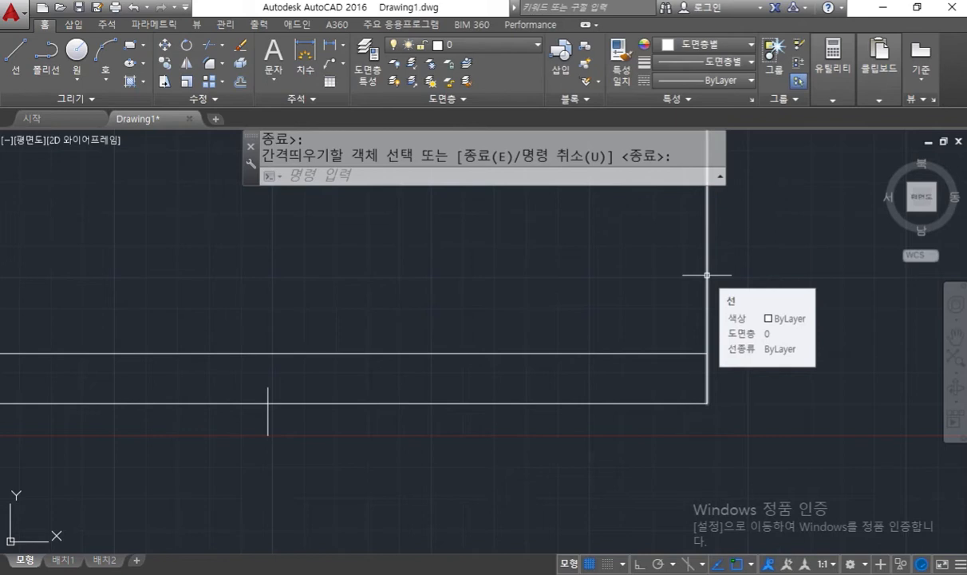
Step: Offset the right frame line 130 units to the left
type("o")
key("Return")
type("130")
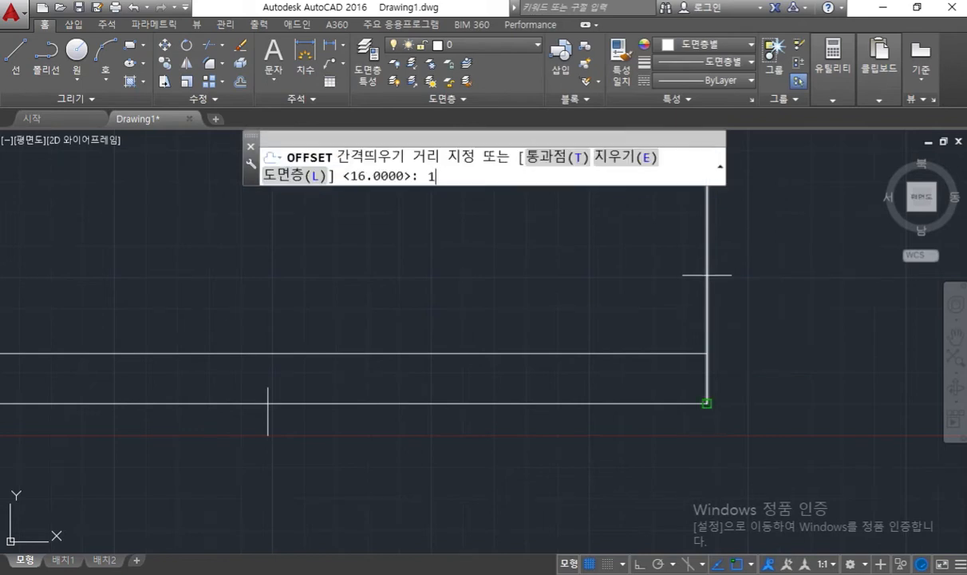
key("Return")
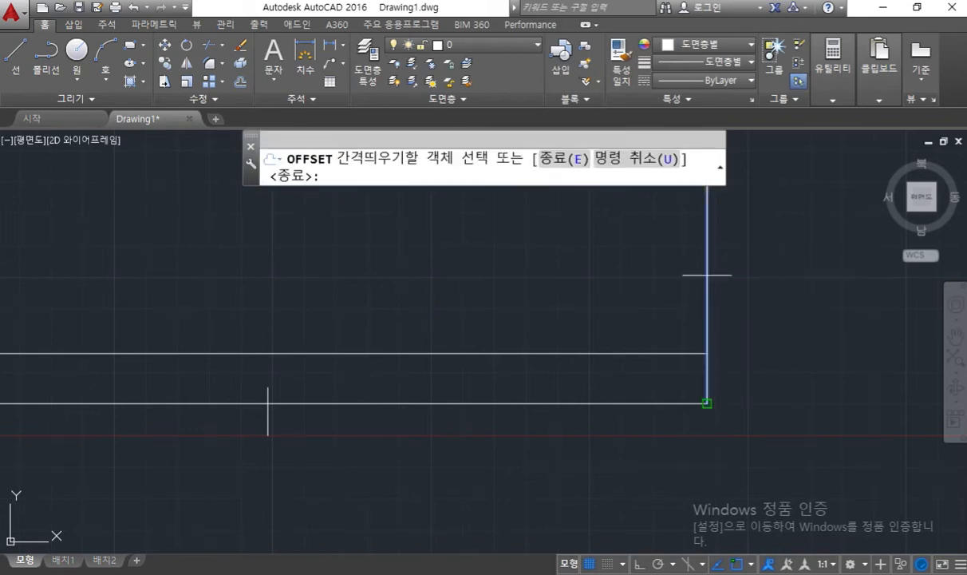
left_click(706, 275)
left_click(360, 275)
key("Return")
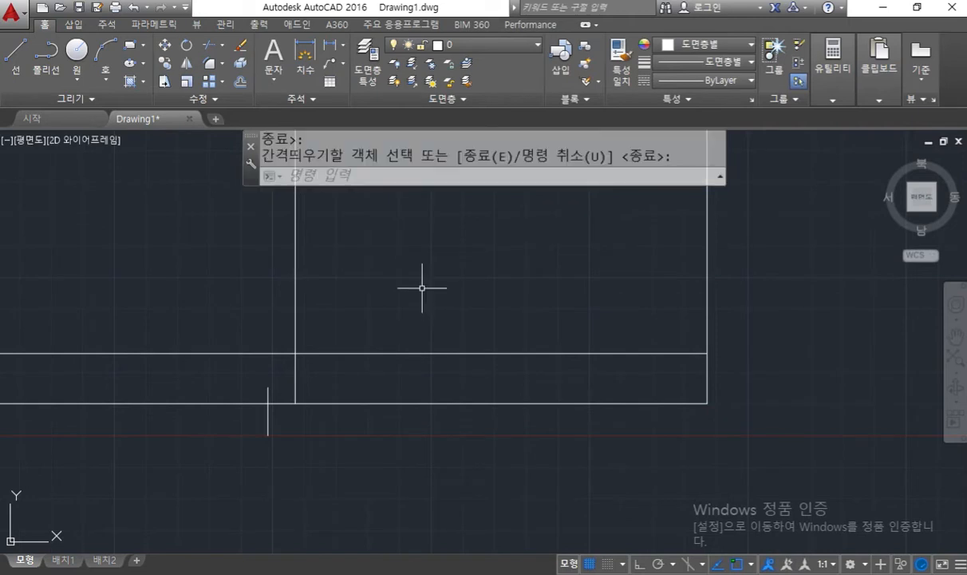
middle_click_drag(396, 292, 454, 296)
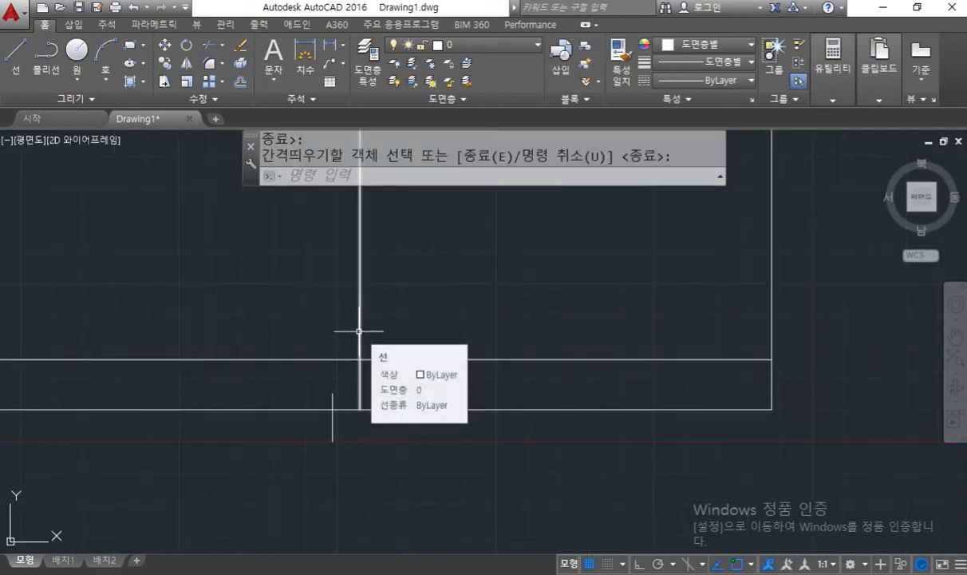
Step: Trim the strip's top line back to the new 130-offset vertical line
type("ter")
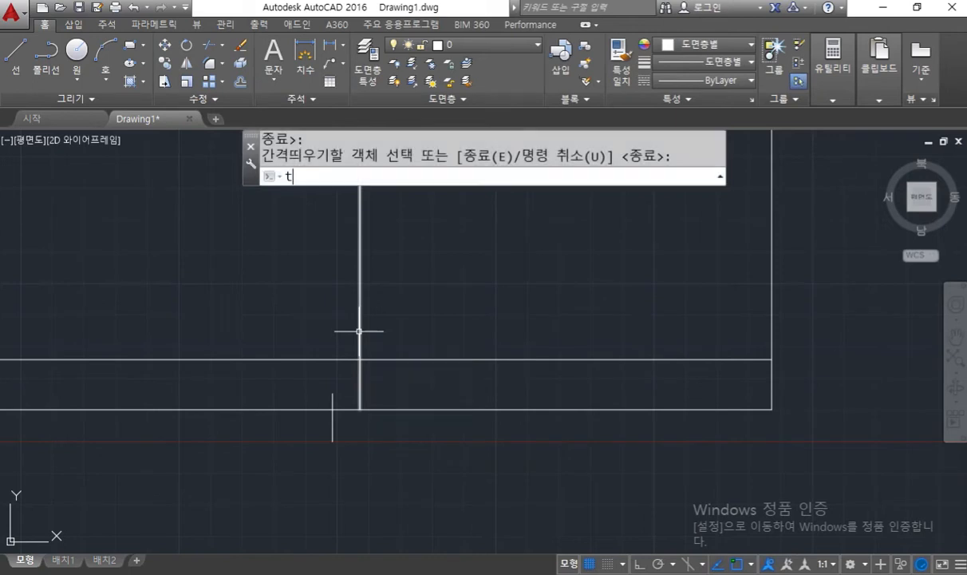
key("Return")
key("Escape")
key("Escape")
key("Escape")
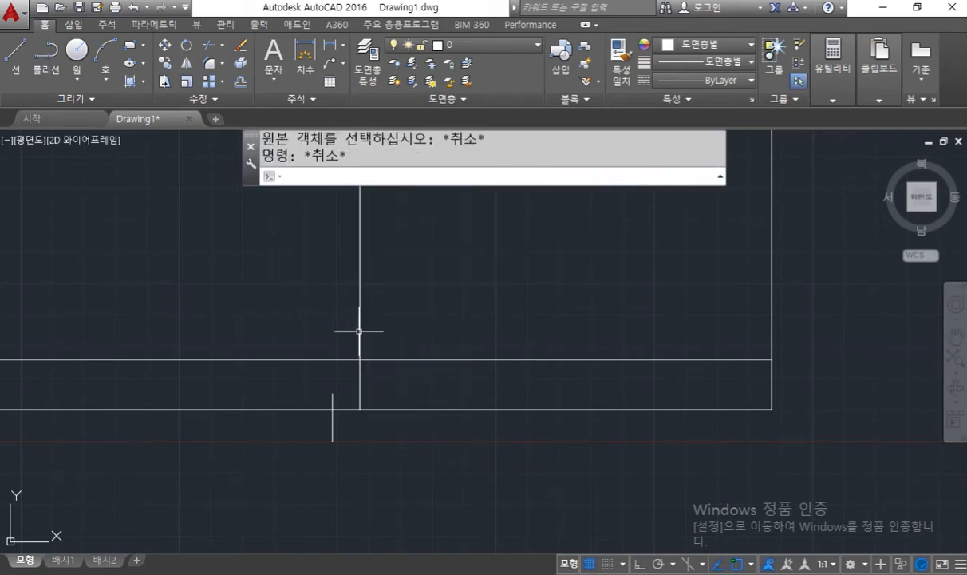
type("tr")
key("Return")
left_click(360, 329)
key("Return")
left_click(316, 358)
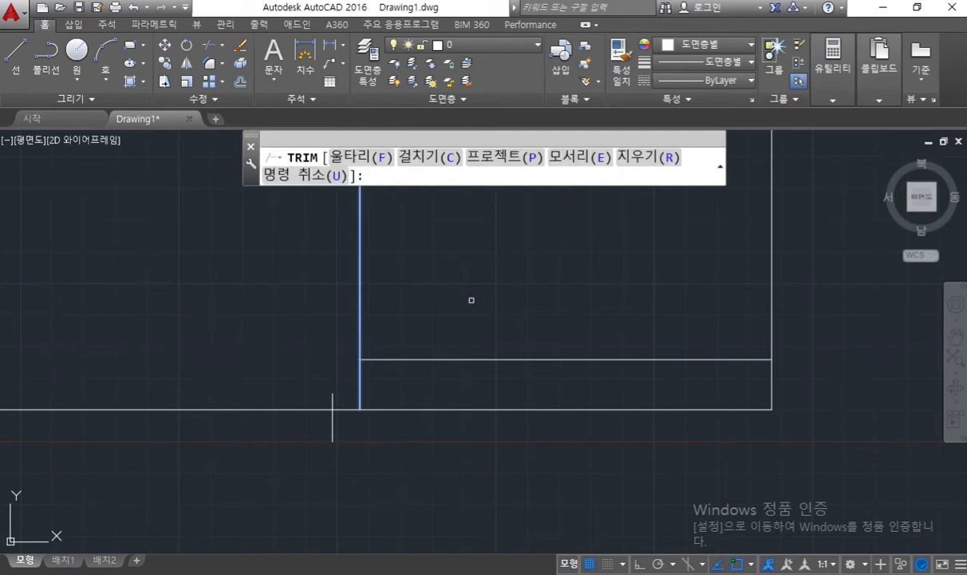
key("Return")
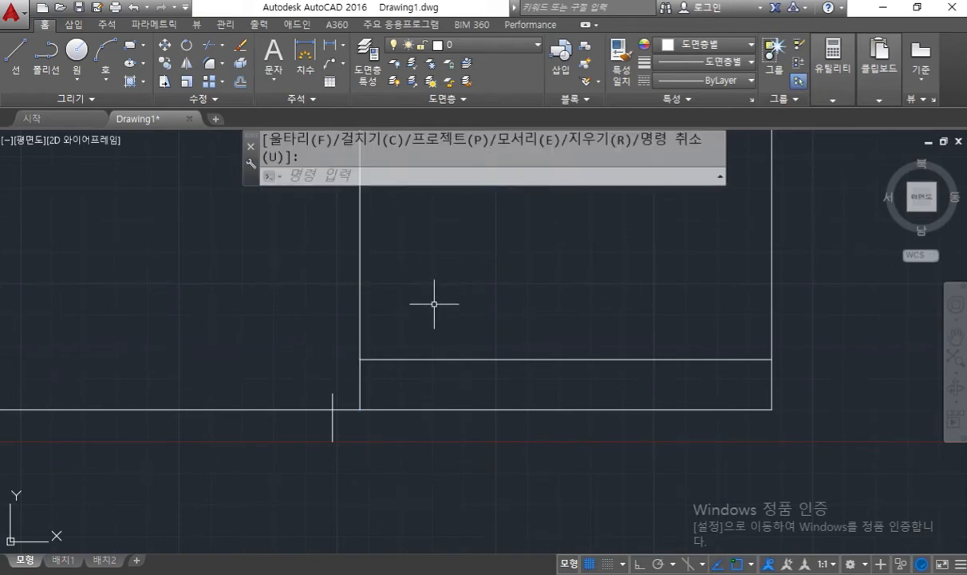
Step: Add a divider line 35 units right of the strip's left edge
type("o")
key("Return")
type("35")
key("Return")
left_click(360, 283)
left_click(598, 286)
key("Return")
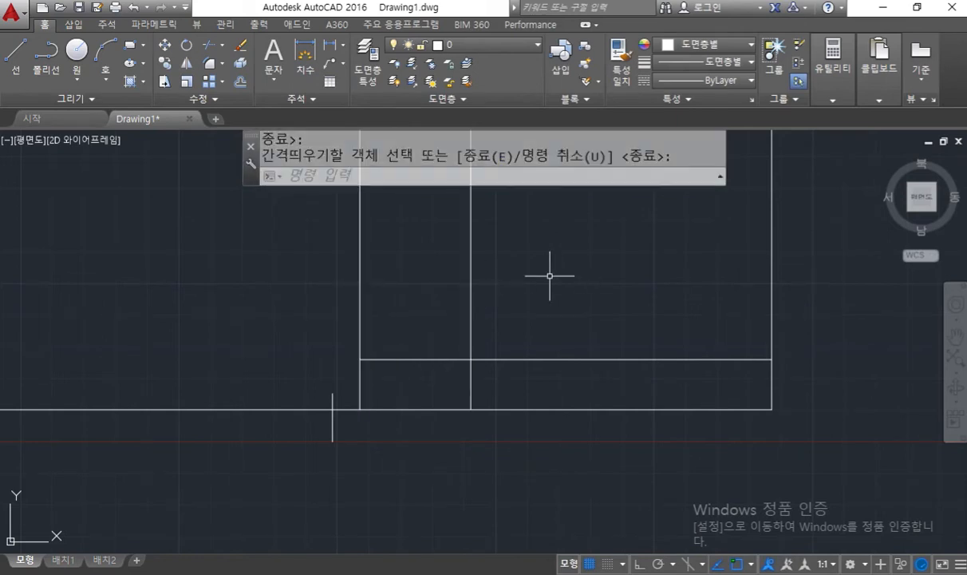
Step: Trim the part of the 35 divider that extends above the strip
mouse_move(485, 359)
type("tr")
key("Return")
left_click(487, 359)
key("Return")
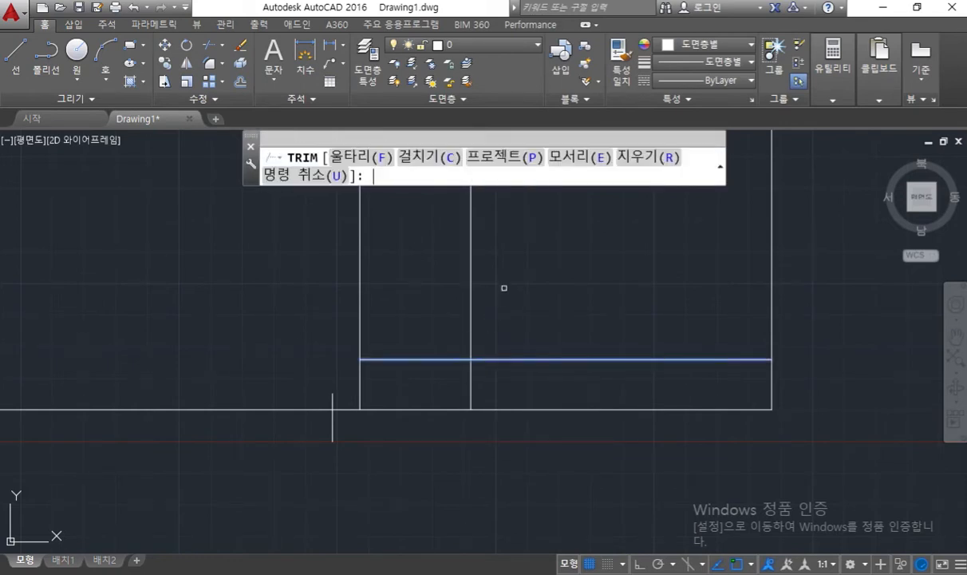
left_click(488, 283)
left_click(451, 253)
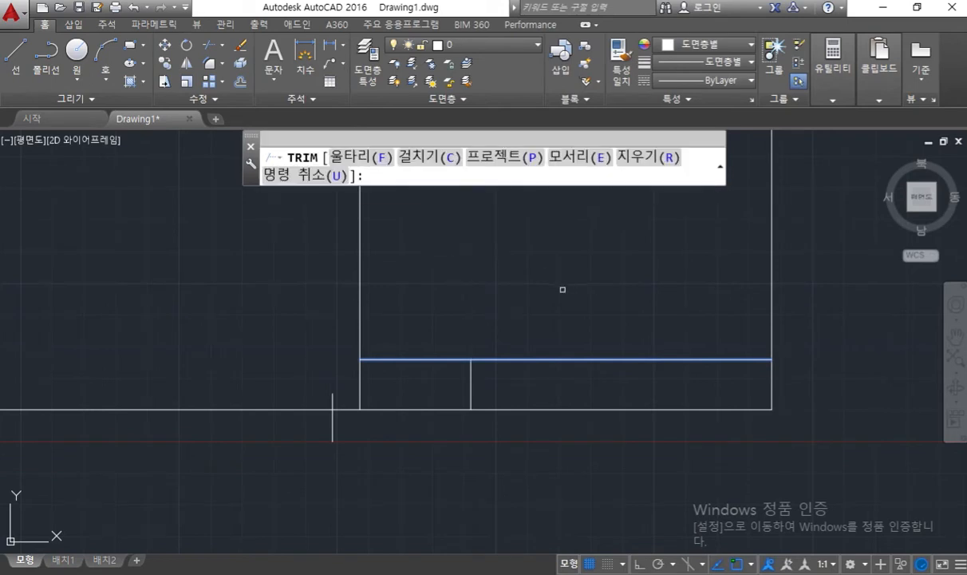
key("Return")
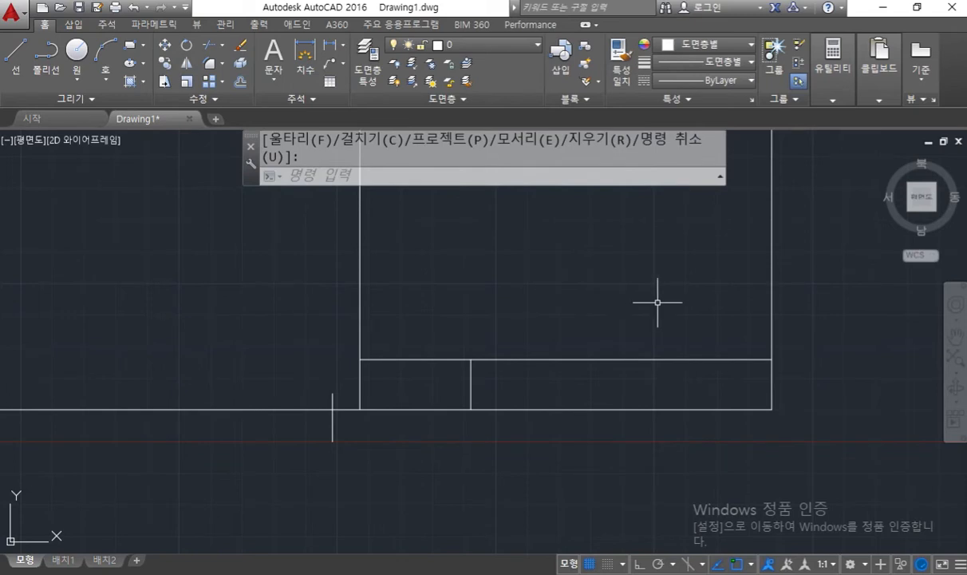
type("o")
key("Return")
Step: Offset the right border 35 units to the left to make a title-strip divider
type("35")
key("Return")
left_click(771, 301)
left_click(595, 281)
key("Return")
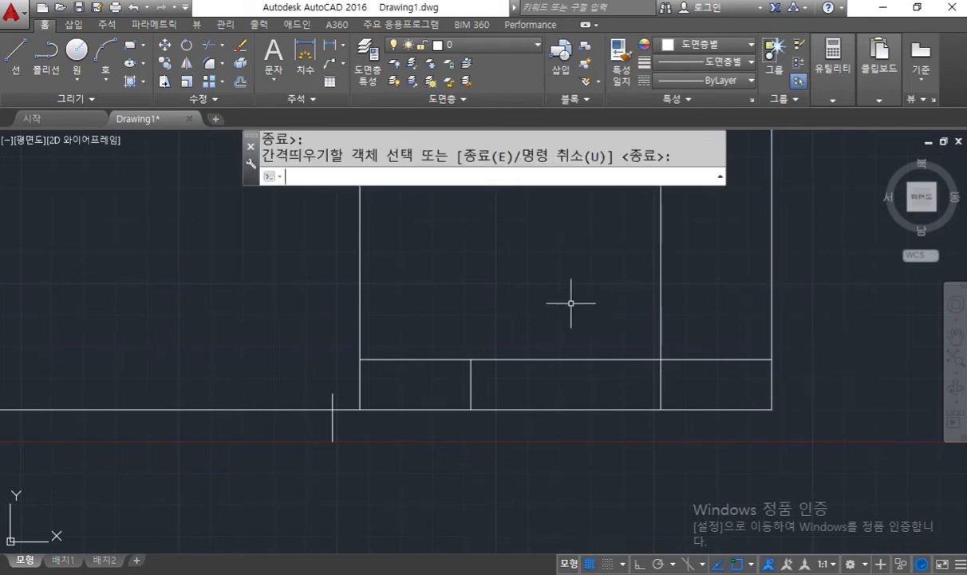
Step: Offset the new divider 10 units further left as a second vertical line
type("o")
key("Return")
type("10")
key("Return")
left_click(661, 284)
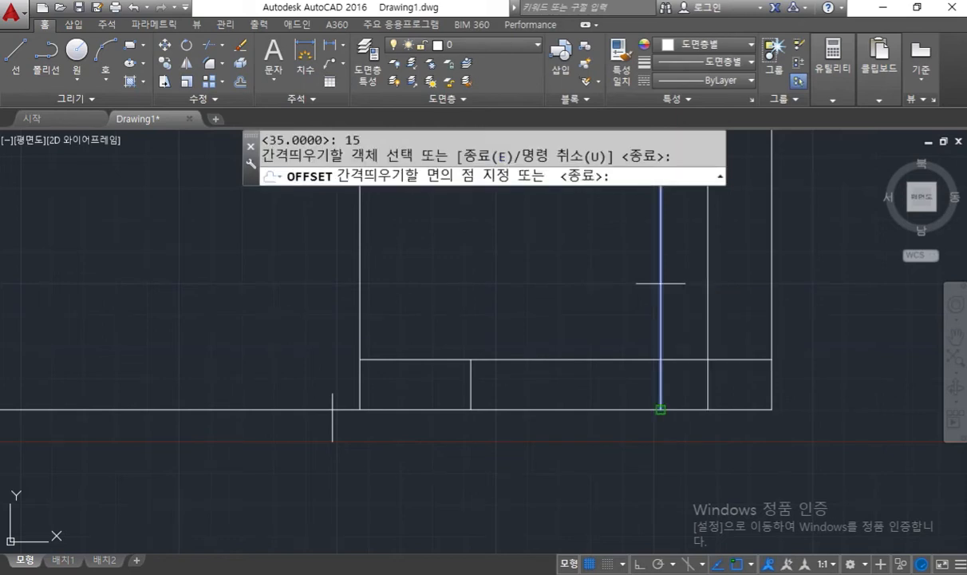
left_click(559, 282)
key("Return")
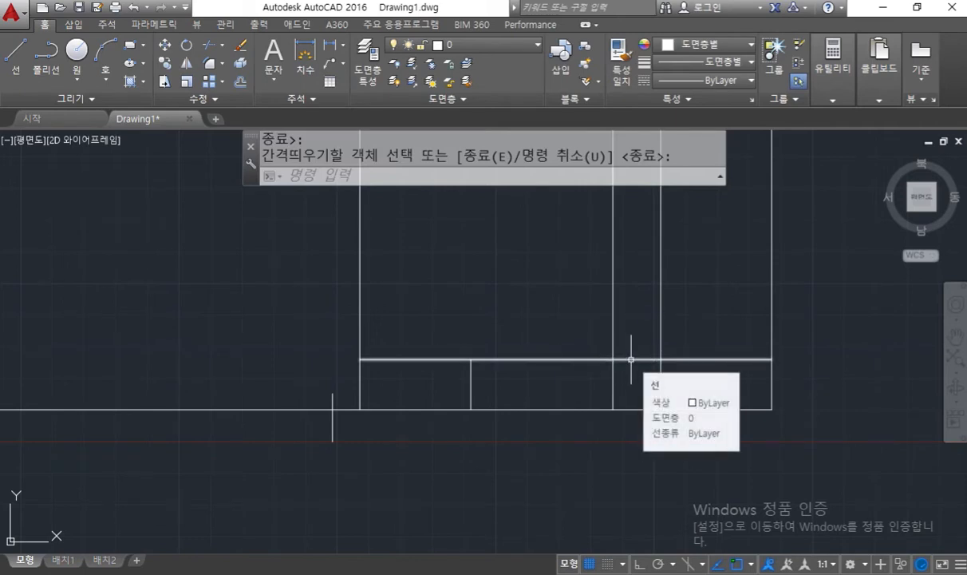
Step: Trim the new vertical line where it runs below the strip's top edge
type("tr")
key("Return")
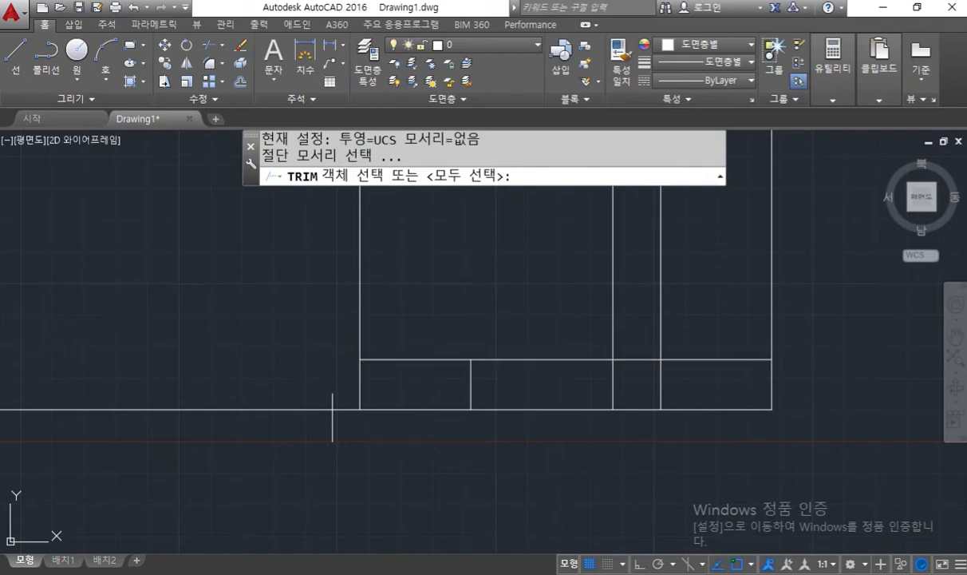
left_click(632, 359)
key("Return")
left_click(613, 375)
key("Return")
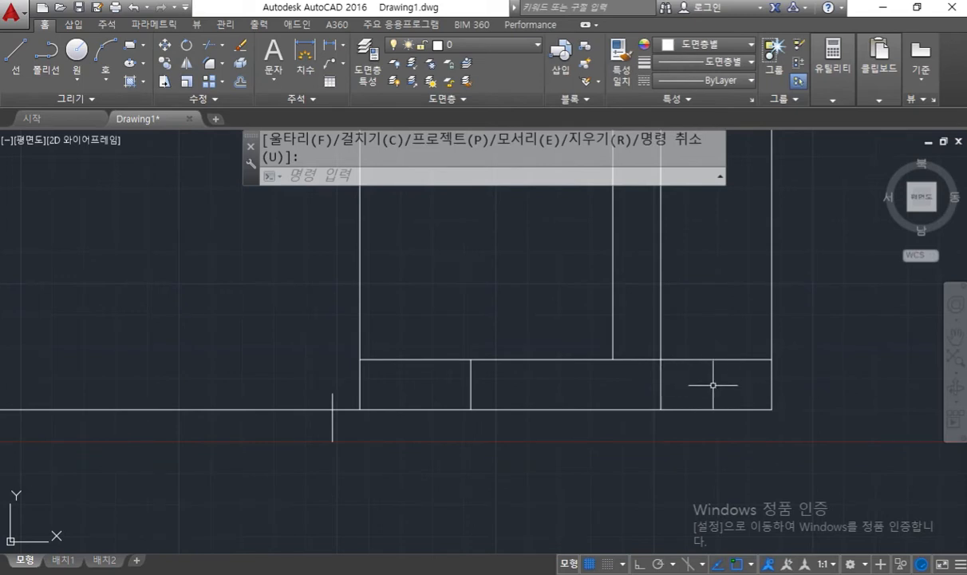
Step: Offset the short upper vertical line 20 units to the left
type("o")
key("Return")
type("20")
key("Return")
left_click(613, 278)
left_click(467, 264)
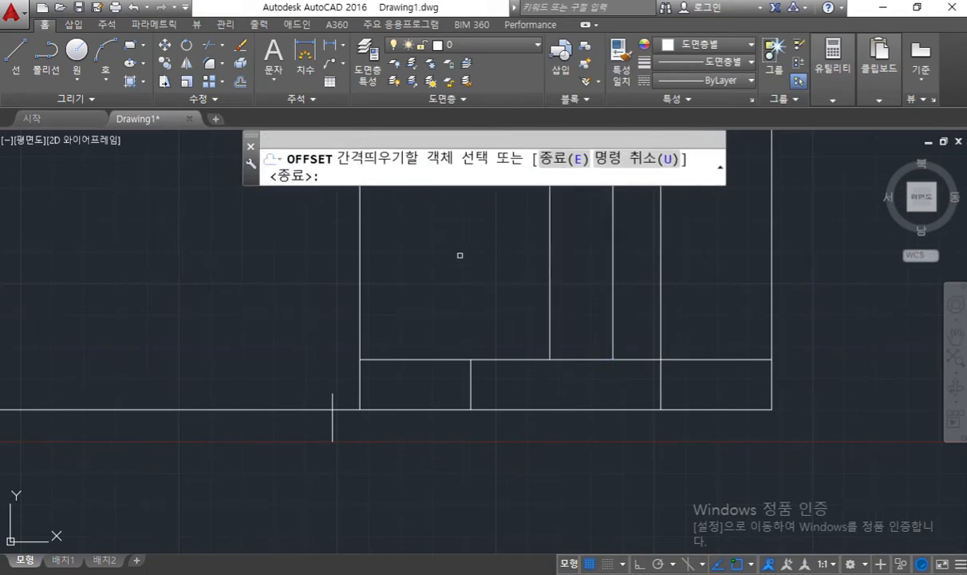
key("Return")
Step: Offset the strip's left edge 15 units to the right
key("Return")
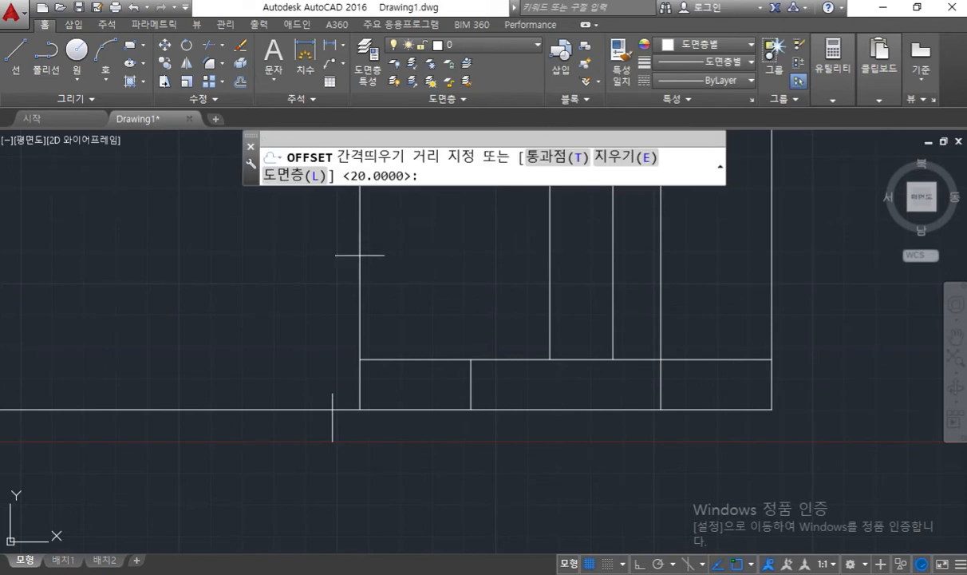
type("15")
key("Return")
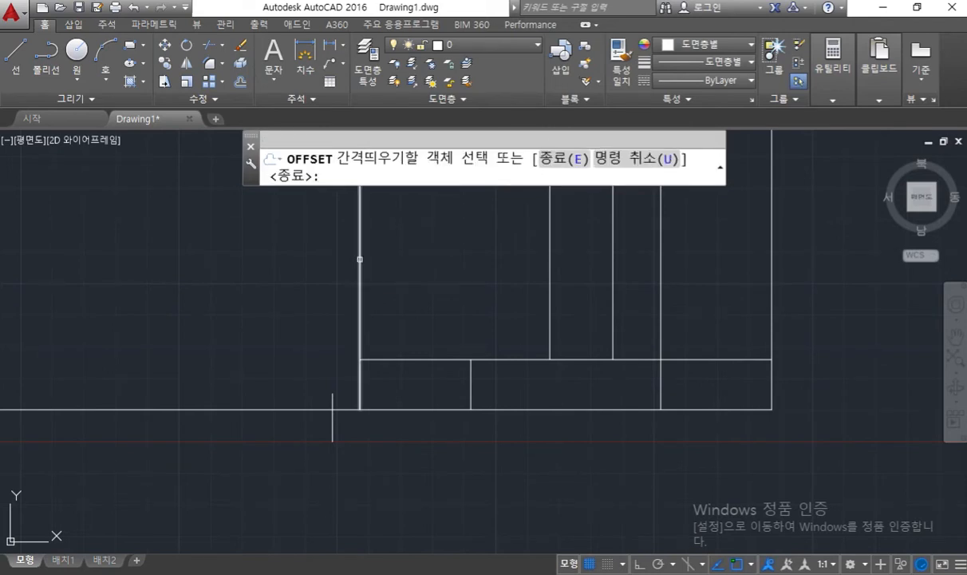
left_click(360, 258)
left_click(440, 263)
key("Return")
Step: Trim away the vertical stub below the horizontal cutting edge
type("tr")
key("Return")
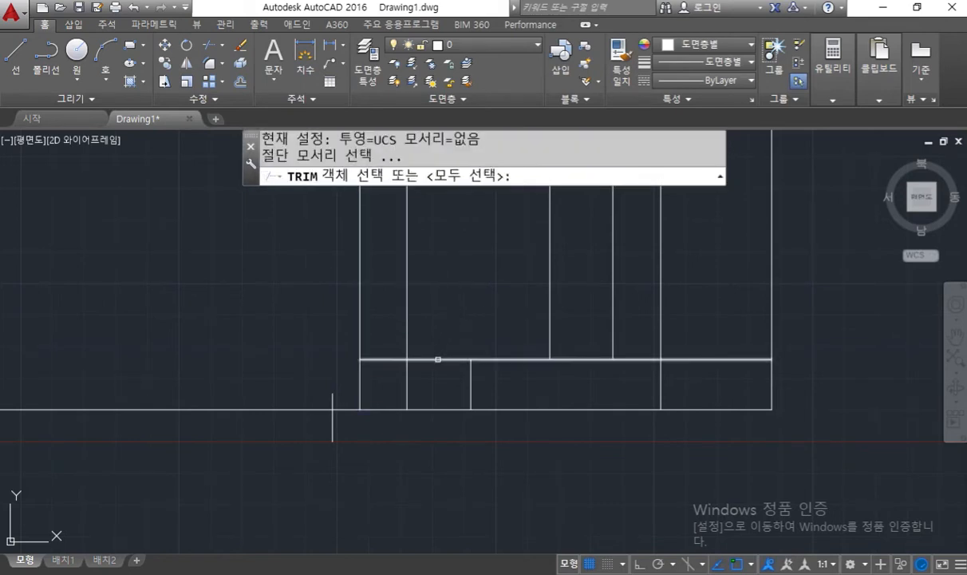
left_click(438, 359)
key("Return")
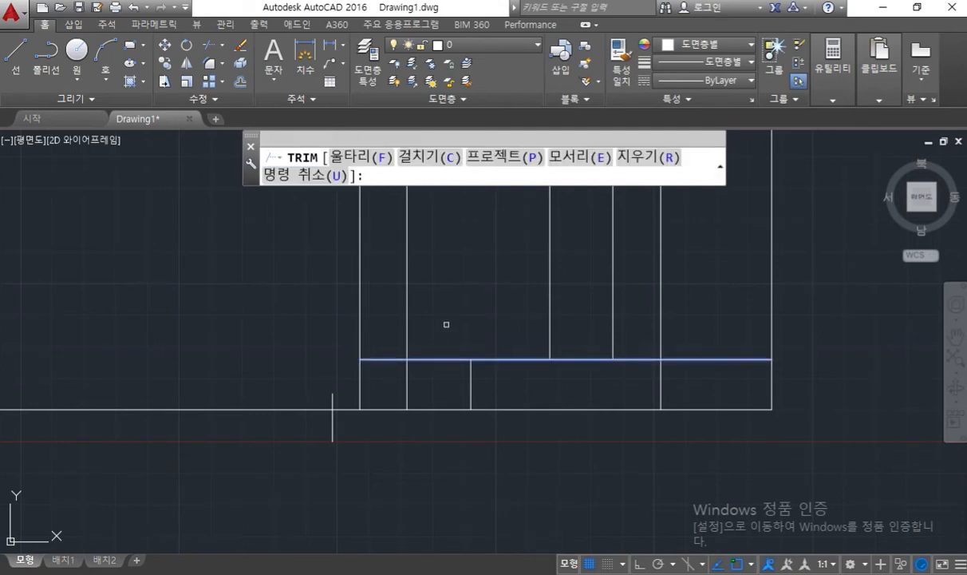
left_click(407, 376)
key("Return")
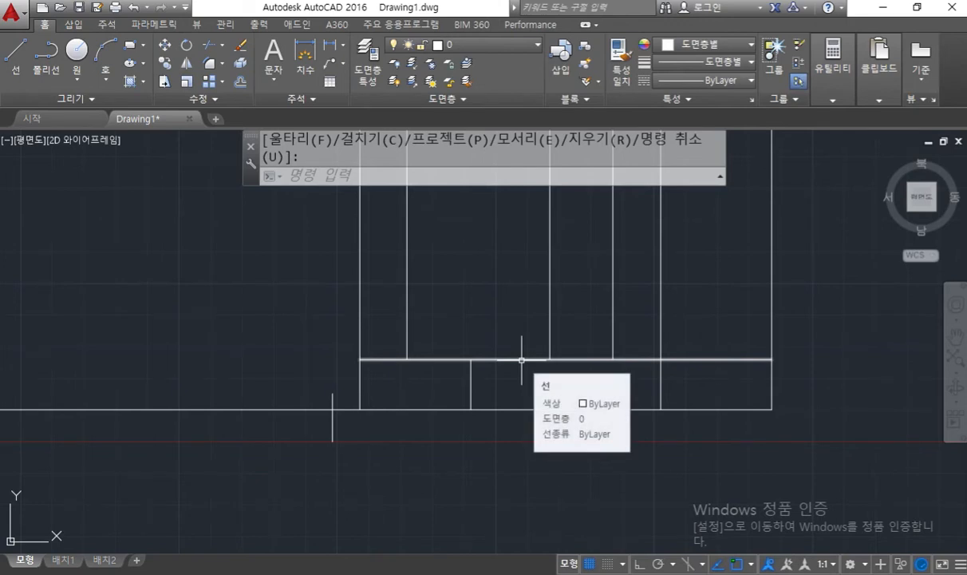
Step: Offset the horizontal line upward twice at 8 units to form two new rows
type("o")
key("Return")
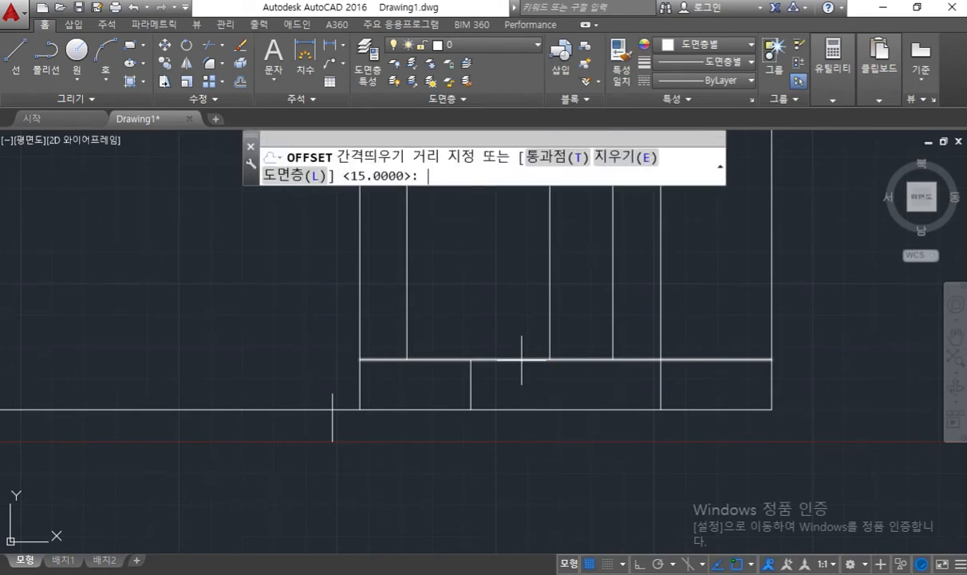
type("8")
key("Return")
left_click(521, 360)
left_click(510, 315)
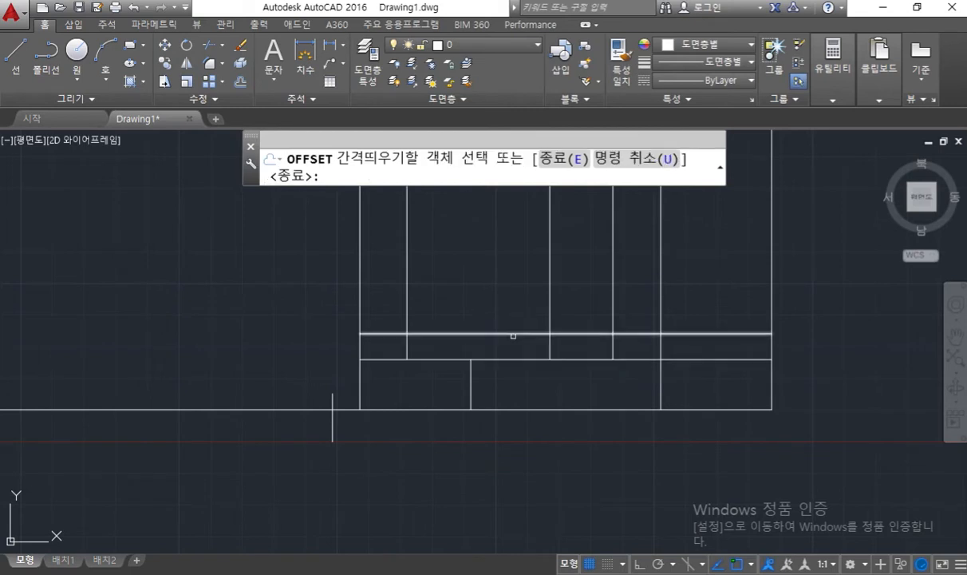
left_click(514, 334)
left_click(518, 253)
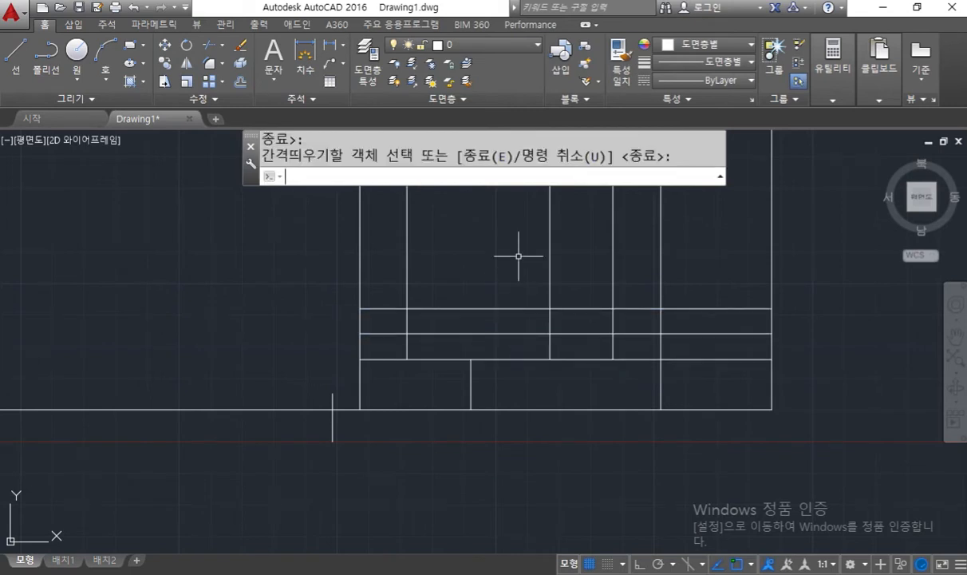
Step: Trim the dividers sticking up above the topmost new row line with a crossing selection
type("tr")
key("Return")
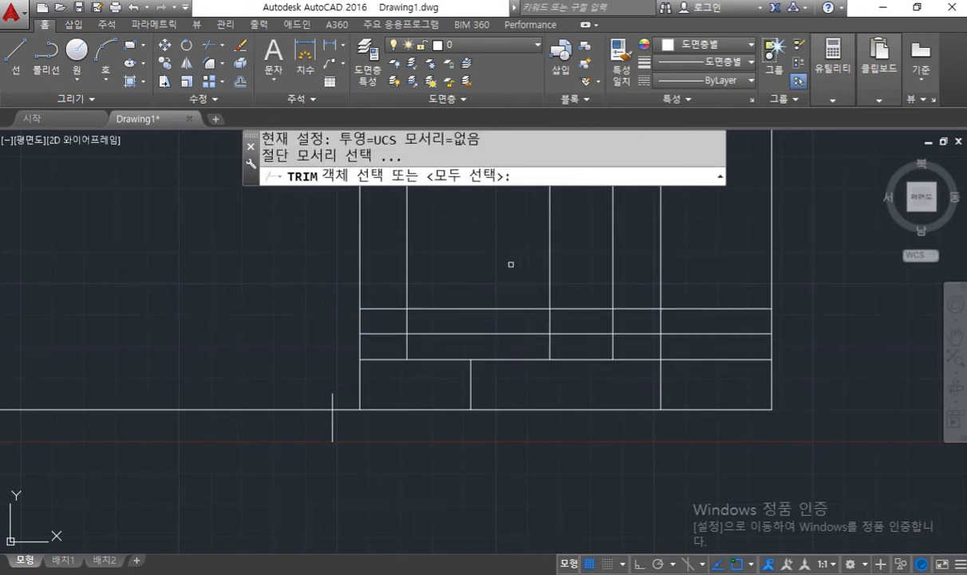
left_click(503, 307)
key("Return")
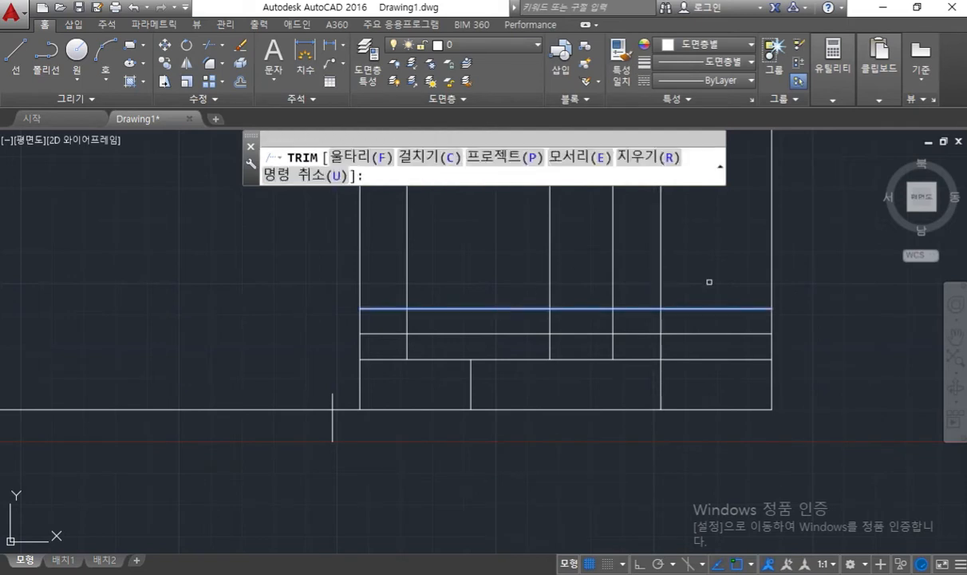
left_click(709, 281)
left_click(292, 228)
key("Return")
middle_click_drag(685, 391, 598, 306)
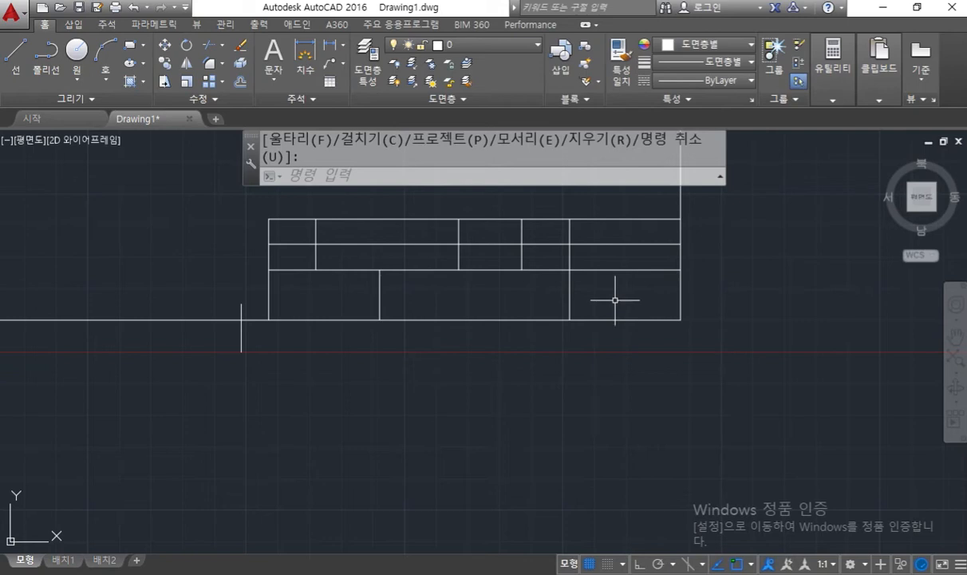
Step: Extend the vertical divider down to the title block's bottom line
type("ex")
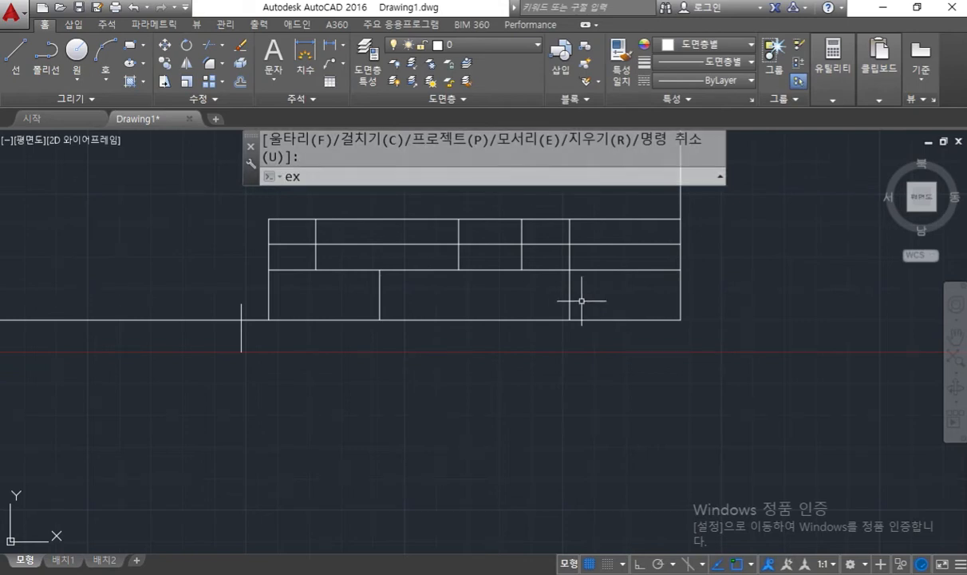
key("Return")
left_click(512, 319)
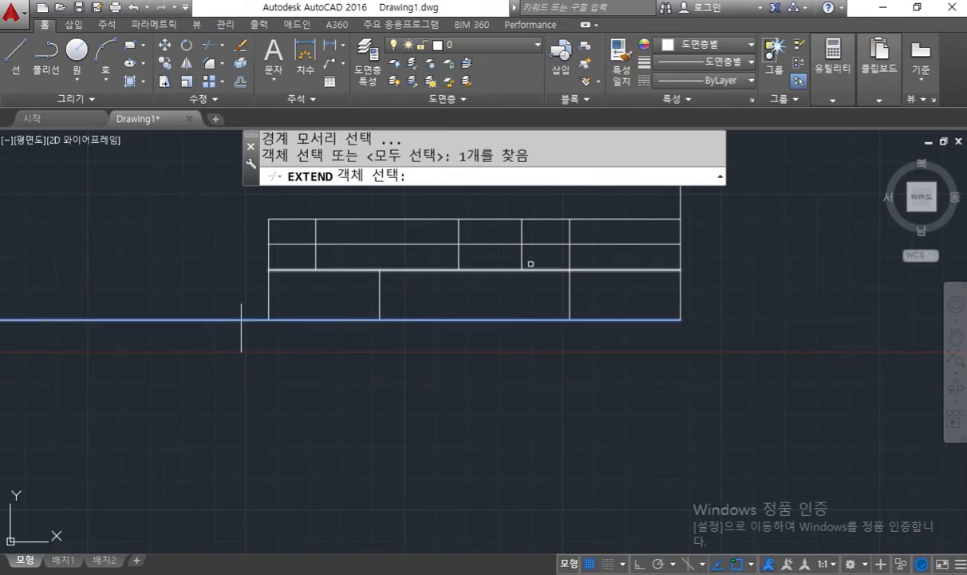
key("Return")
left_click(522, 265)
key("Return")
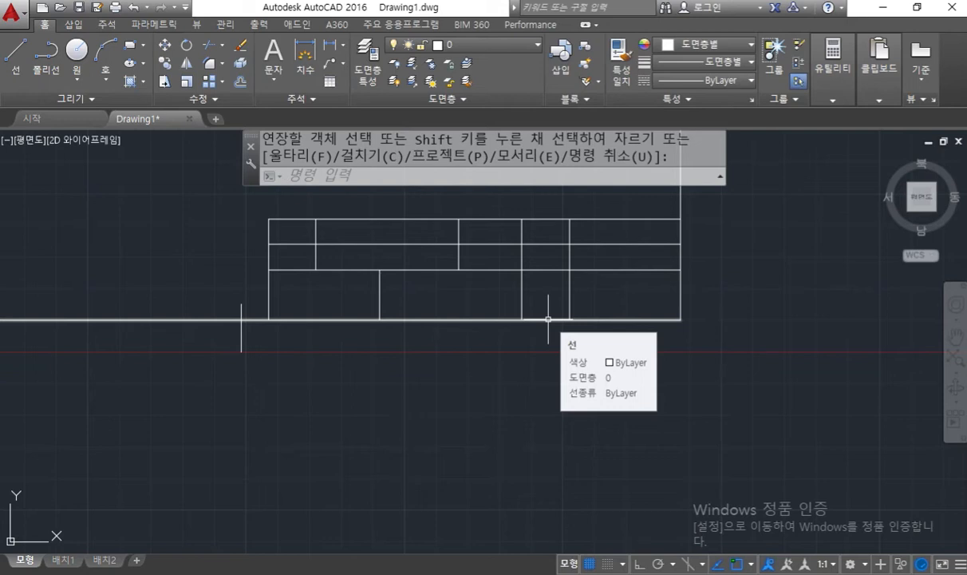
Step: Offset the bottom line 8 units upward
type("OFFSET")
key("Return")
type("8")
key("Return")
left_click(548, 318)
left_click(549, 286)
key("Return")
Step: Trim the new line's part left of the vertical divider
type("tr")
key("Return")
left_click(522, 283)
key("Return")
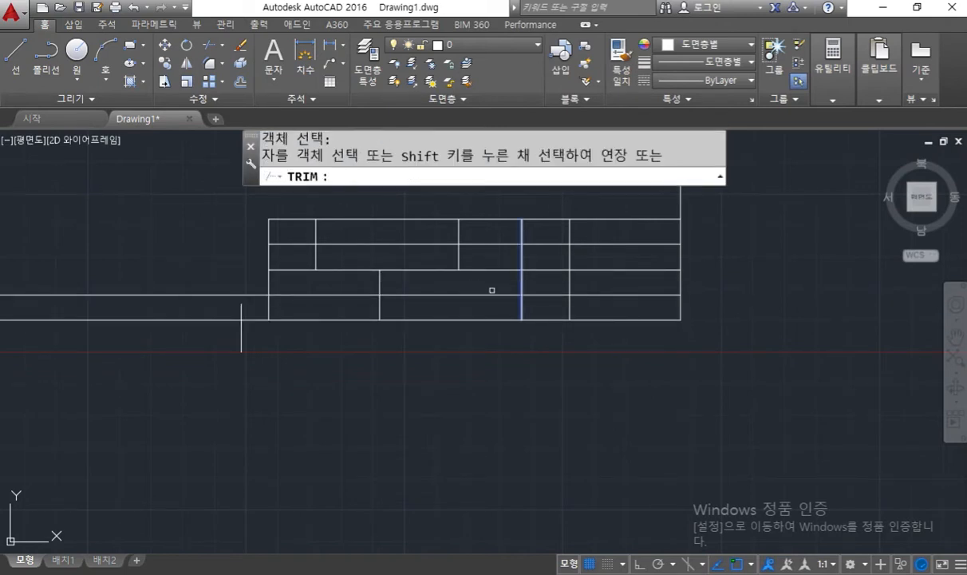
left_click(489, 292)
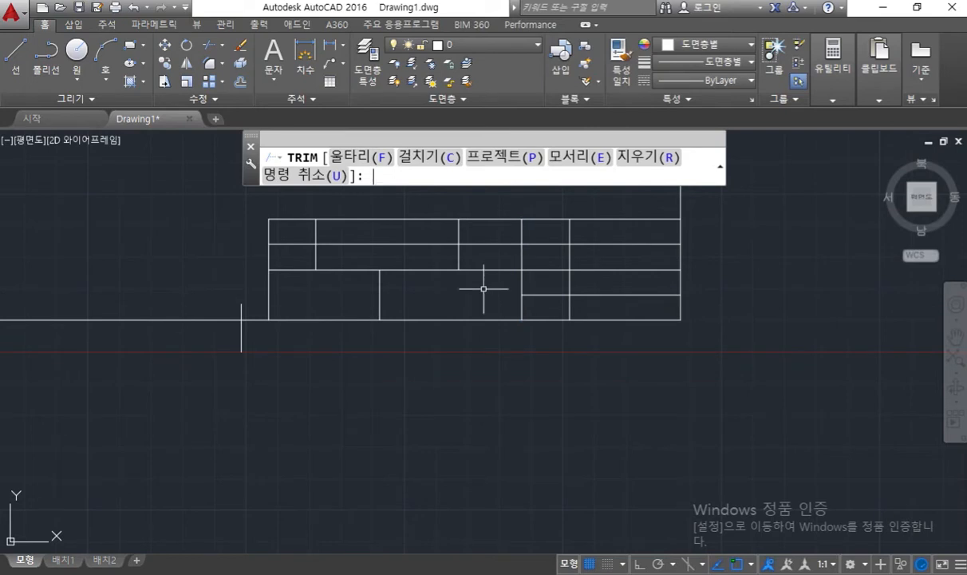
key("Return")
middle_click_drag(486, 280, 528, 339)
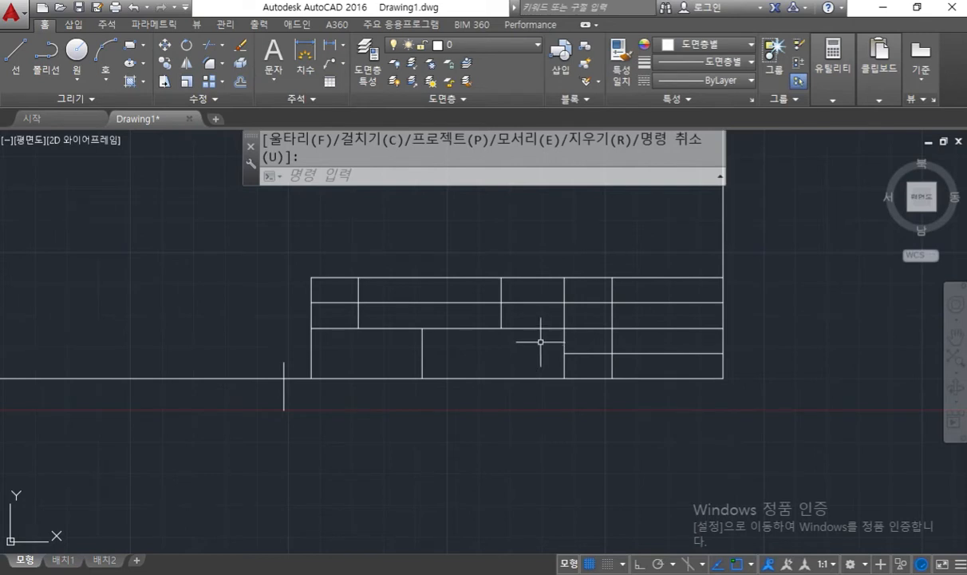
scroll(541, 342, "down", 5)
Step: Center the whole bordered exam sheet in view and open the Dimension Style Manager
middle_click_drag(392, 293, 488, 405)
middle_click_drag(531, 367, 515, 351)
scroll(520, 317, "up", 3)
scroll(520, 317, "down", 3)
middle_click_drag(518, 306, 516, 328)
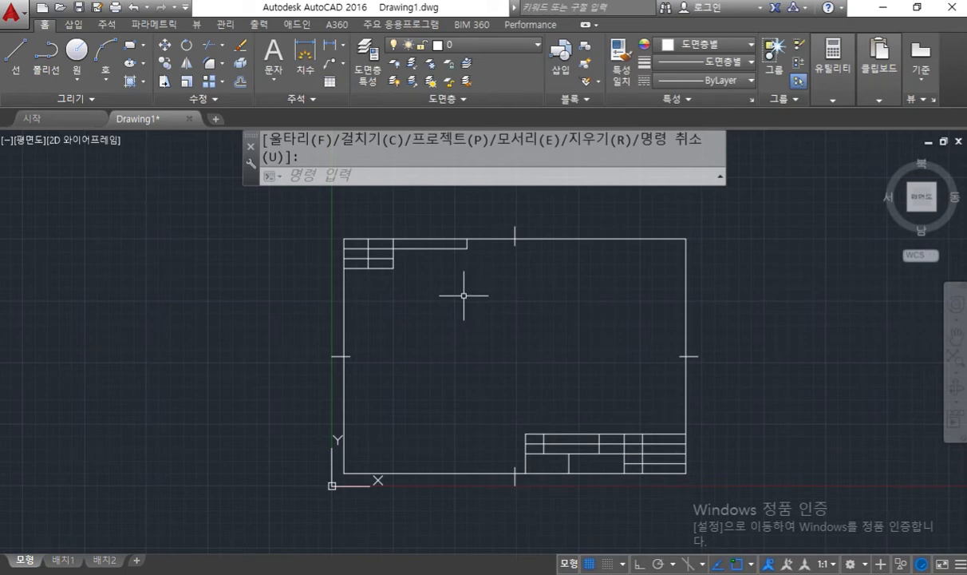
type("d")
key("Return")
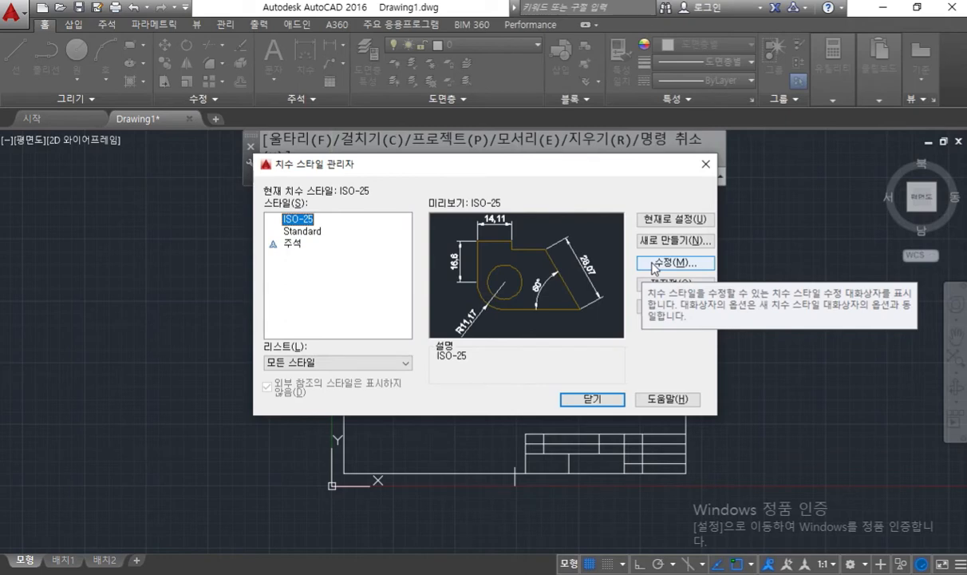
Step: Modify ISO-25 so dimension and extension line colours are ByLayer
left_click(652, 263)
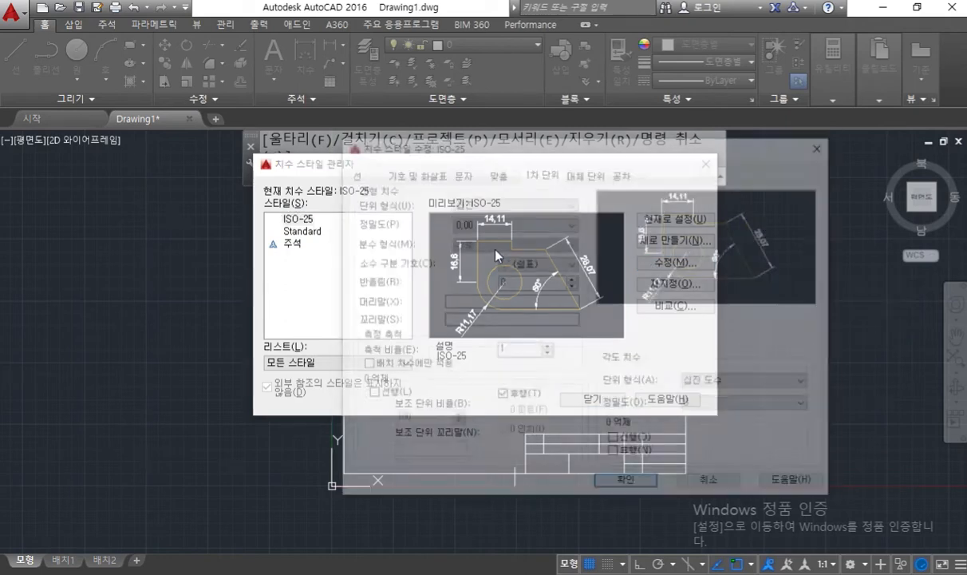
left_click_drag(470, 144, 459, 167)
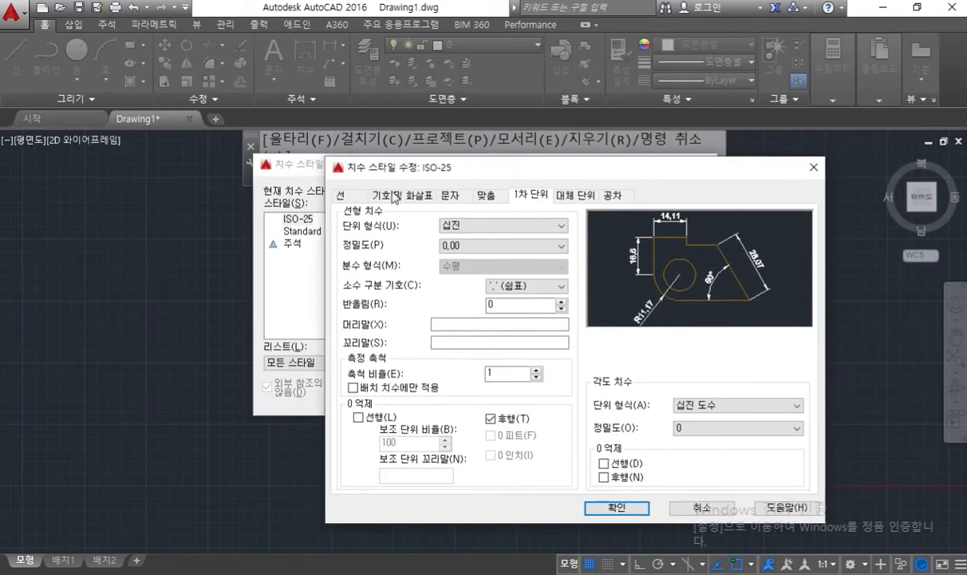
left_click(340, 194)
left_click(511, 227)
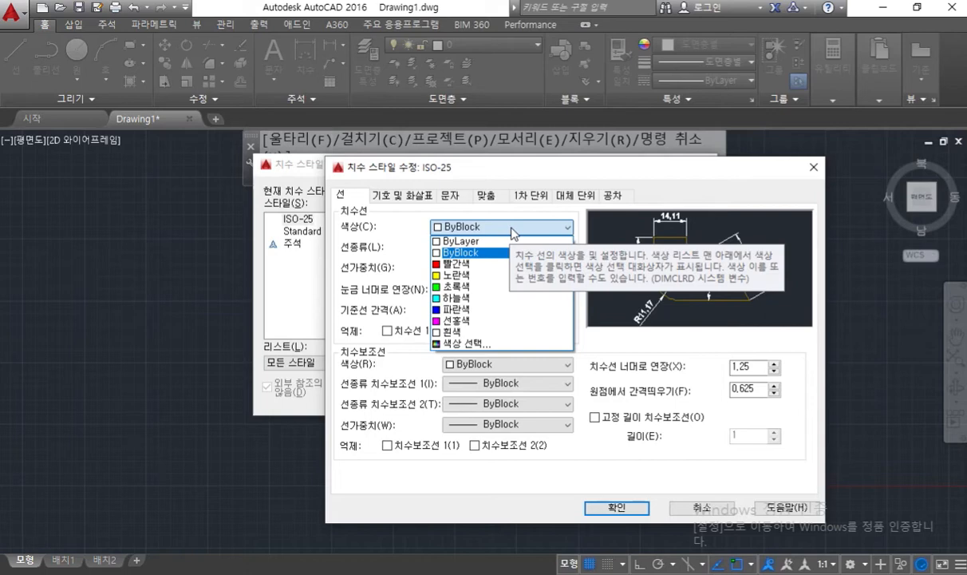
left_click(511, 240)
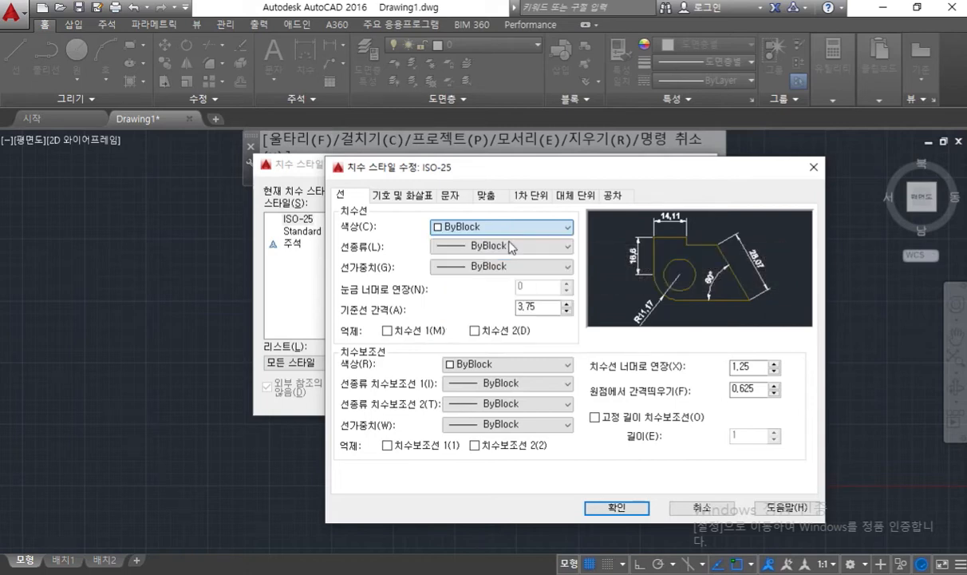
left_click(496, 365)
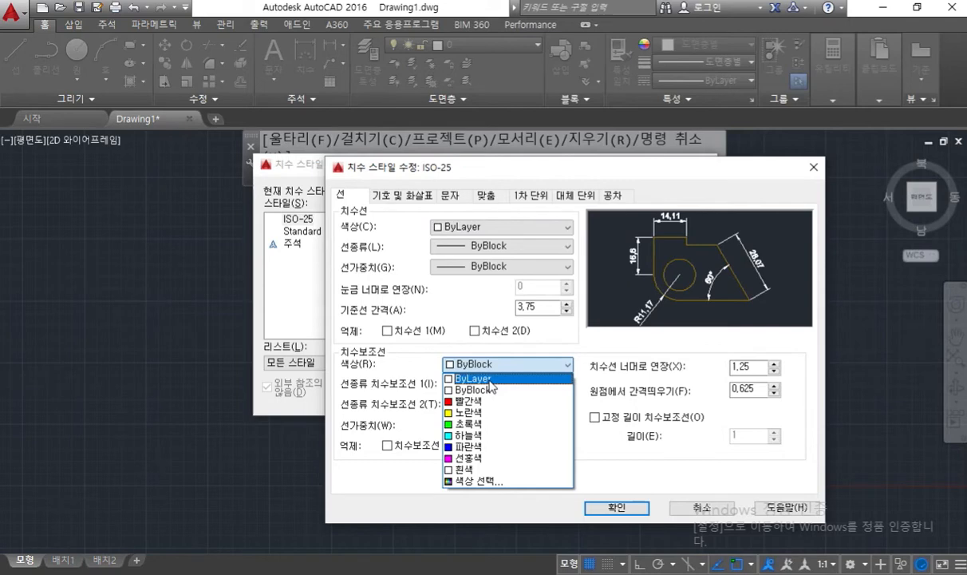
left_click(492, 379)
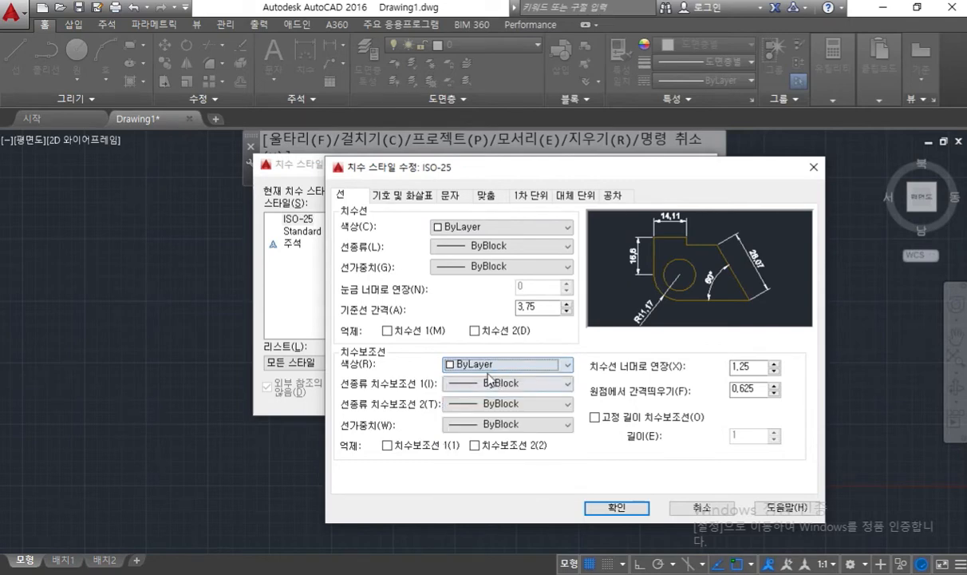
Step: Set baseline spacing 8, extend beyond dimension lines 2, and origin offset 1
left_click(549, 311)
double_click(549, 311)
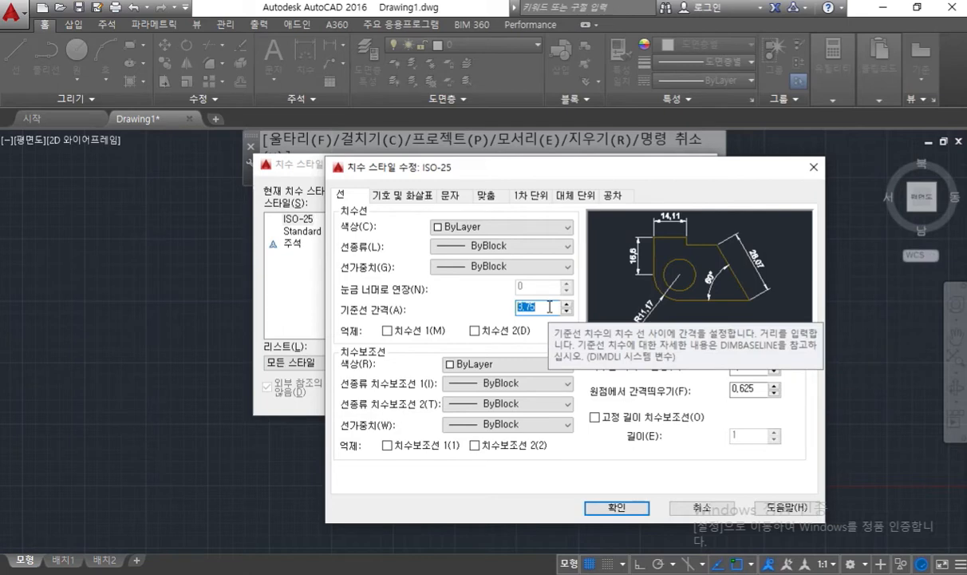
type("8")
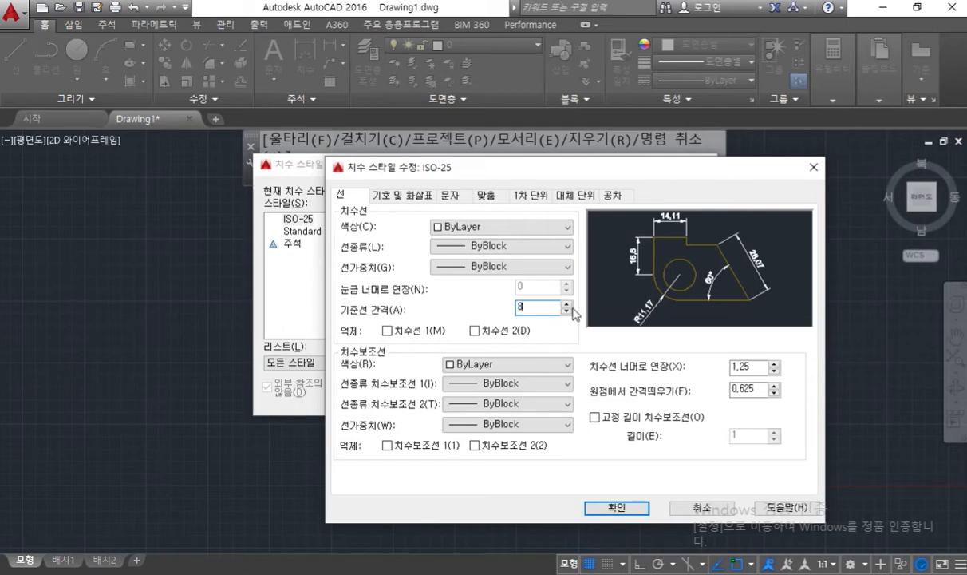
double_click(759, 368)
type("2")
double_click(750, 389)
type("1")
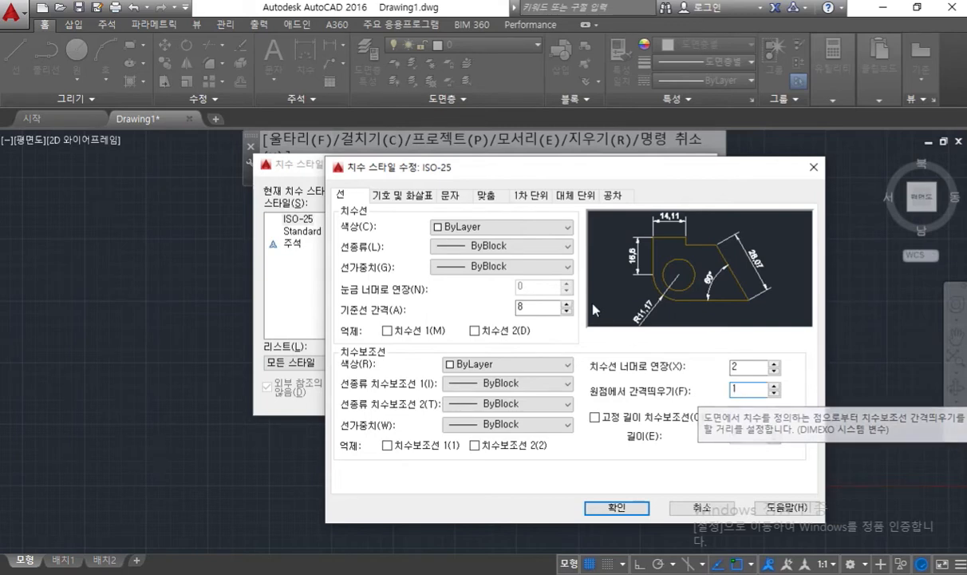
Step: Set arrow size 3,5 with no centre marks, then open the dimension text style settings
left_click(400, 195)
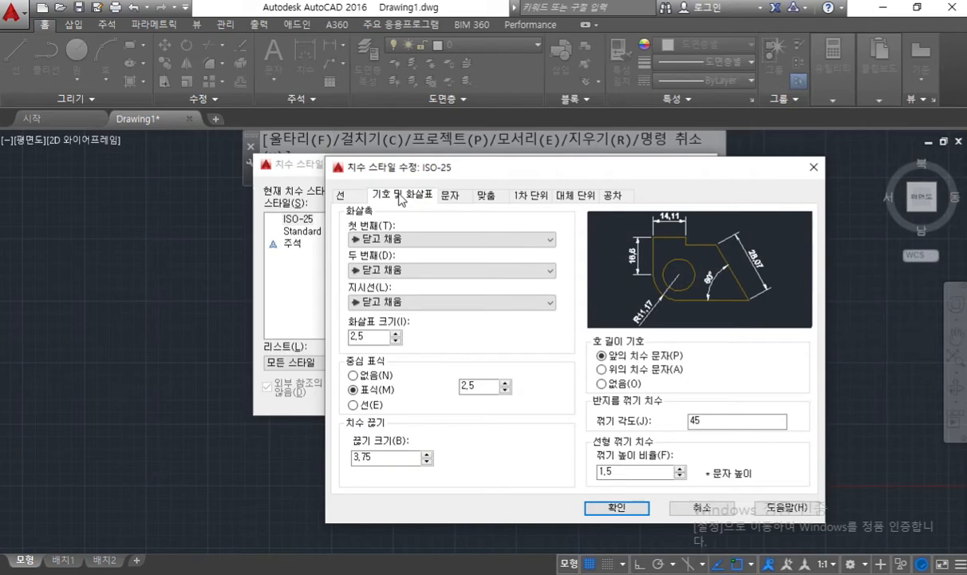
double_click(378, 335)
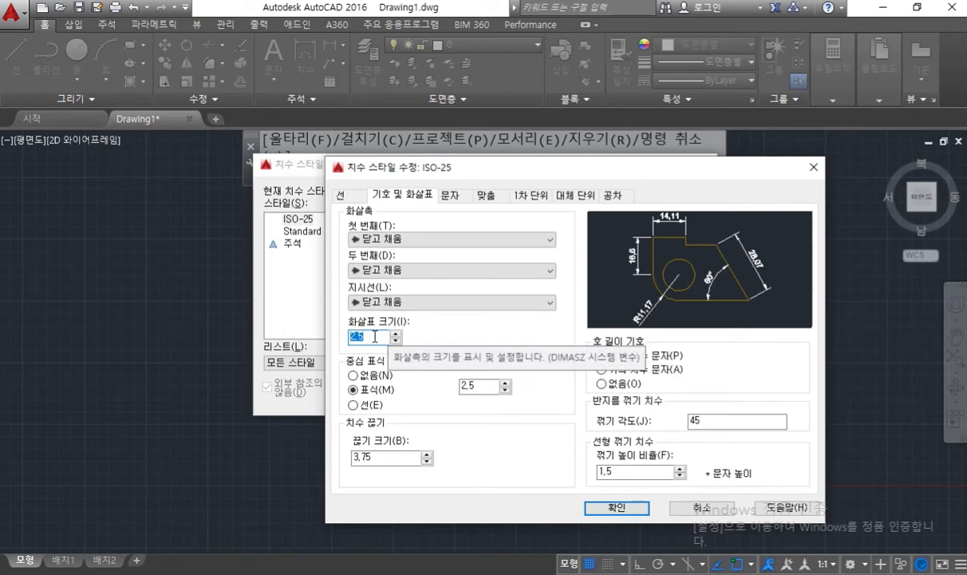
type("3,5")
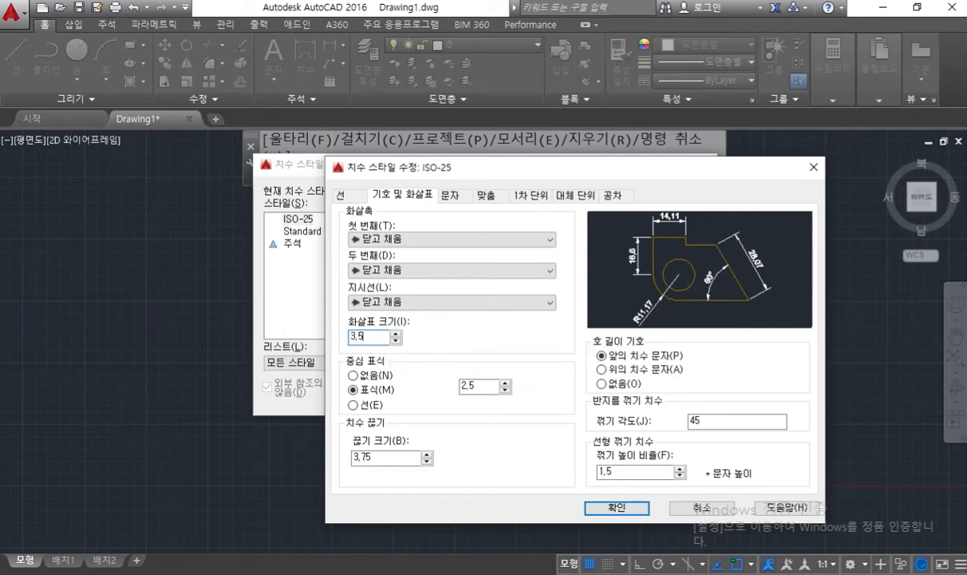
left_click(370, 378)
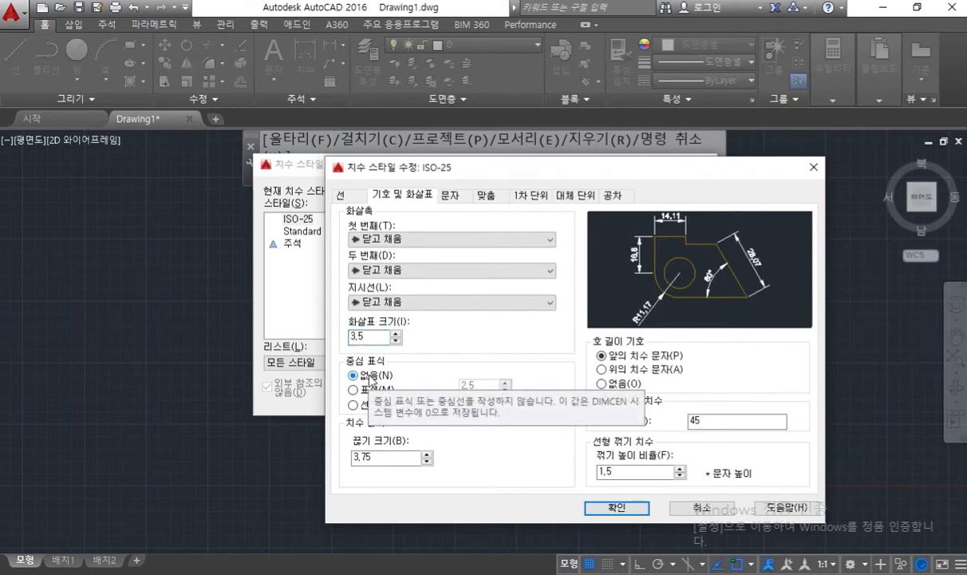
left_click(454, 196)
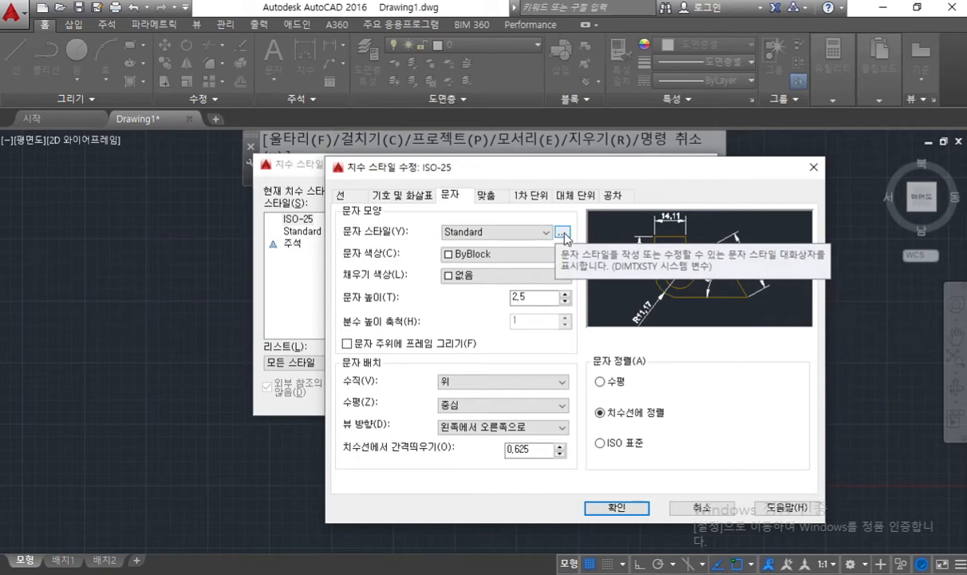
left_click(563, 233)
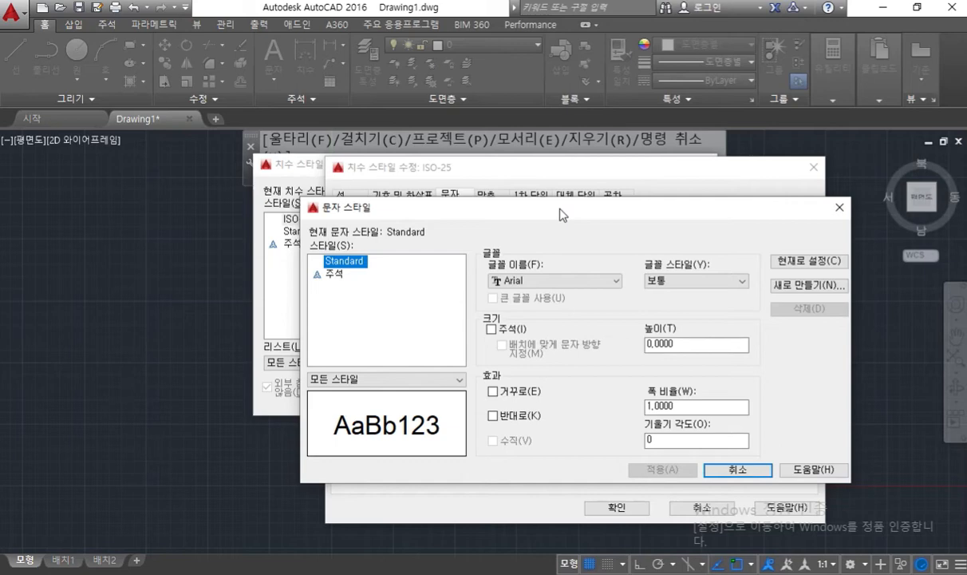
Step: Give the Standard text style the isocp.shx font with whgtxt.shx big font, set current, and close
left_click(572, 282)
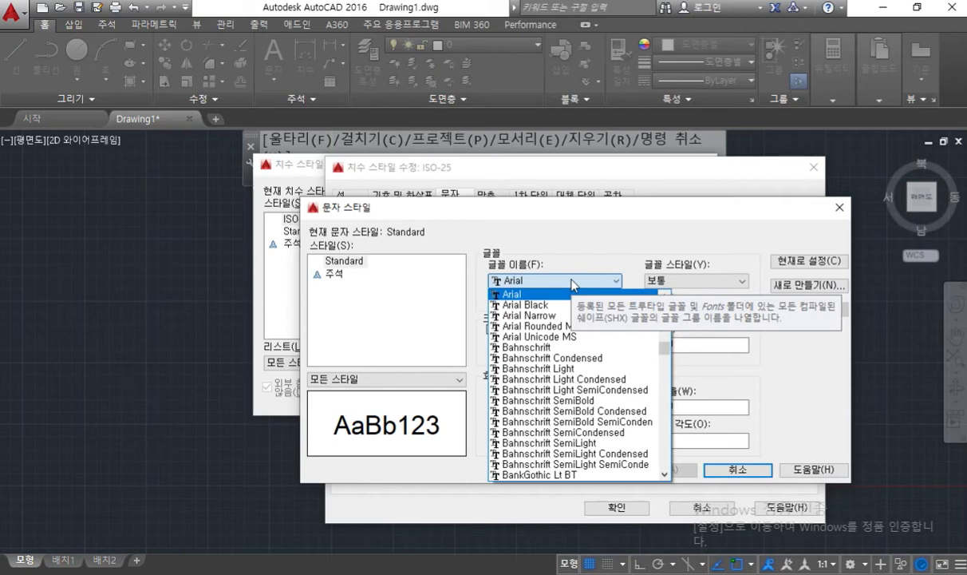
key("i")
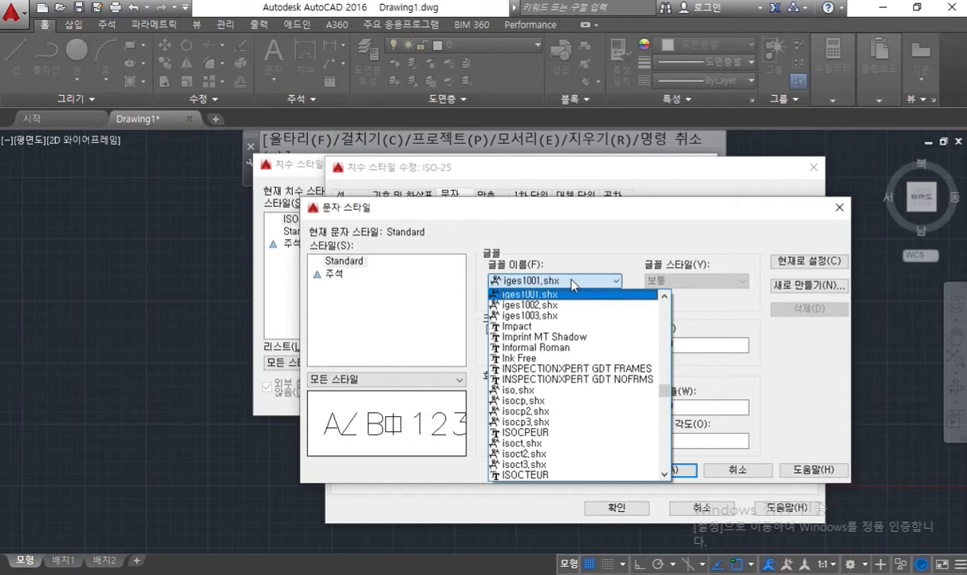
left_click(559, 401)
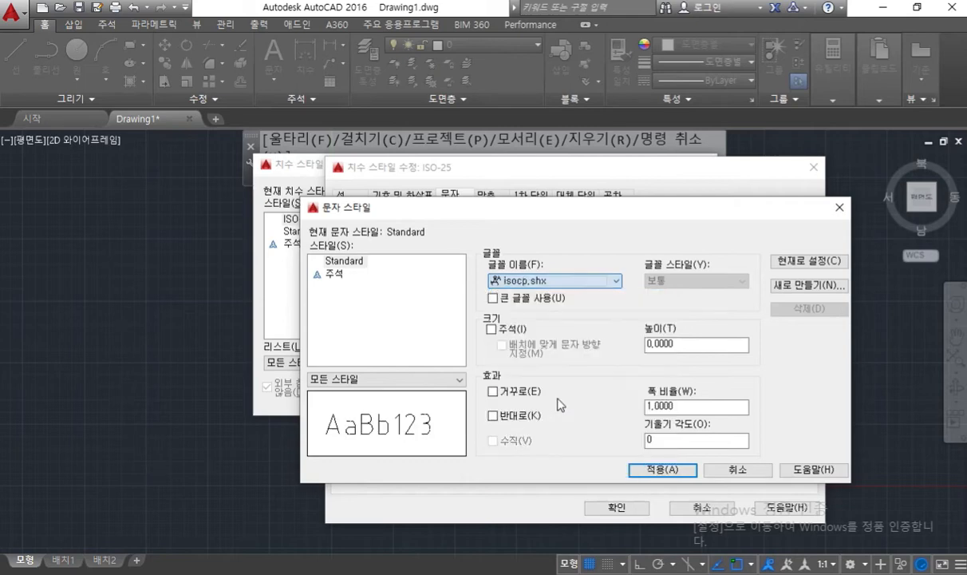
left_click(494, 299)
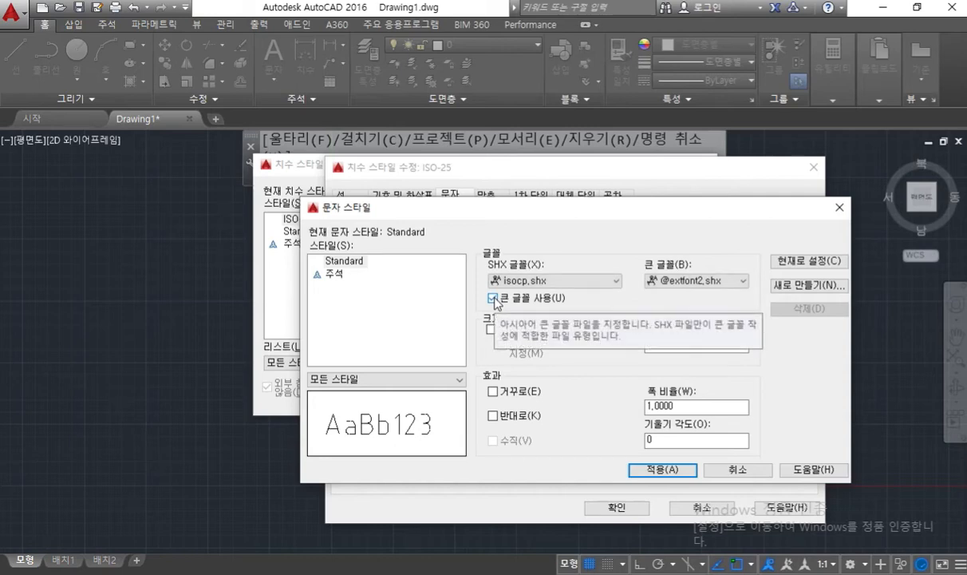
left_click(702, 282)
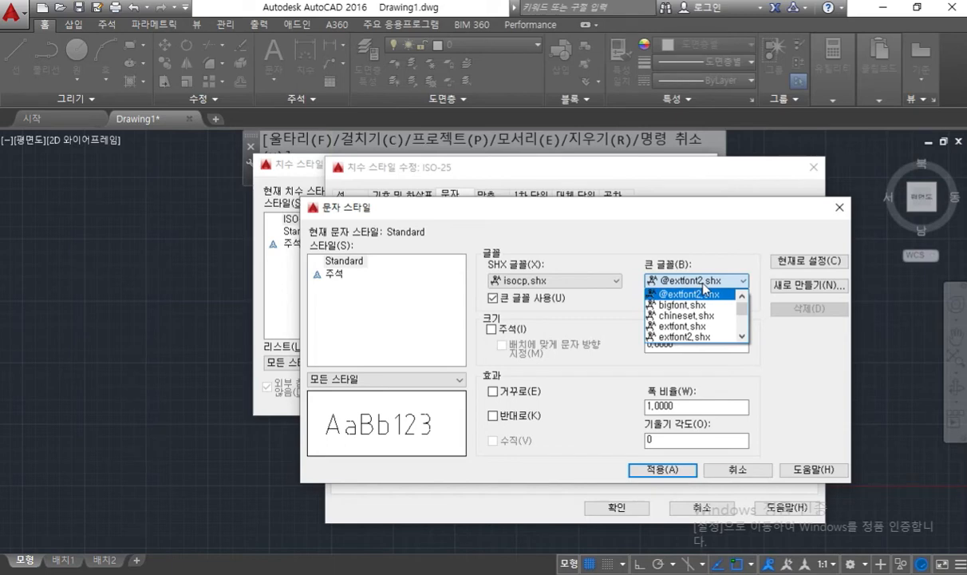
key("w")
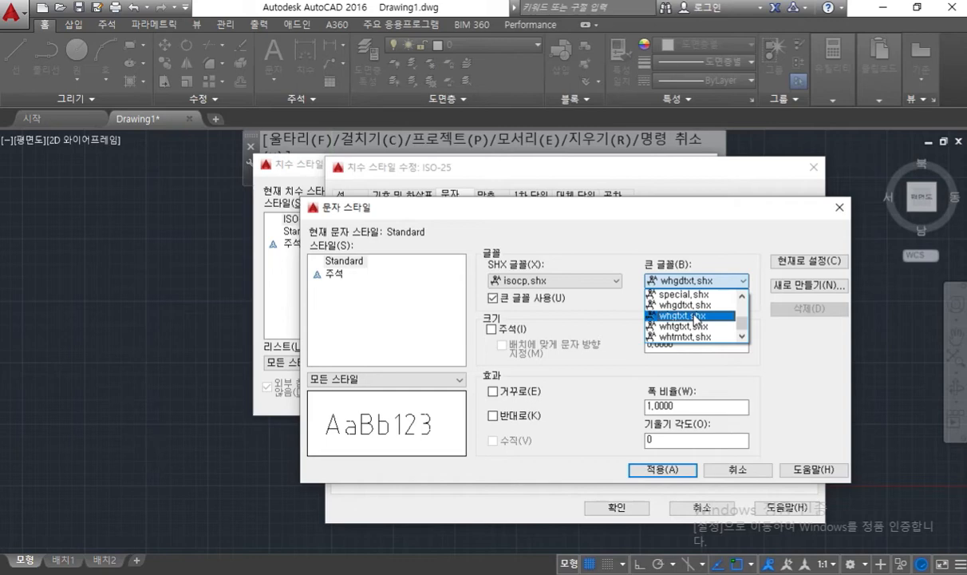
left_click(695, 319)
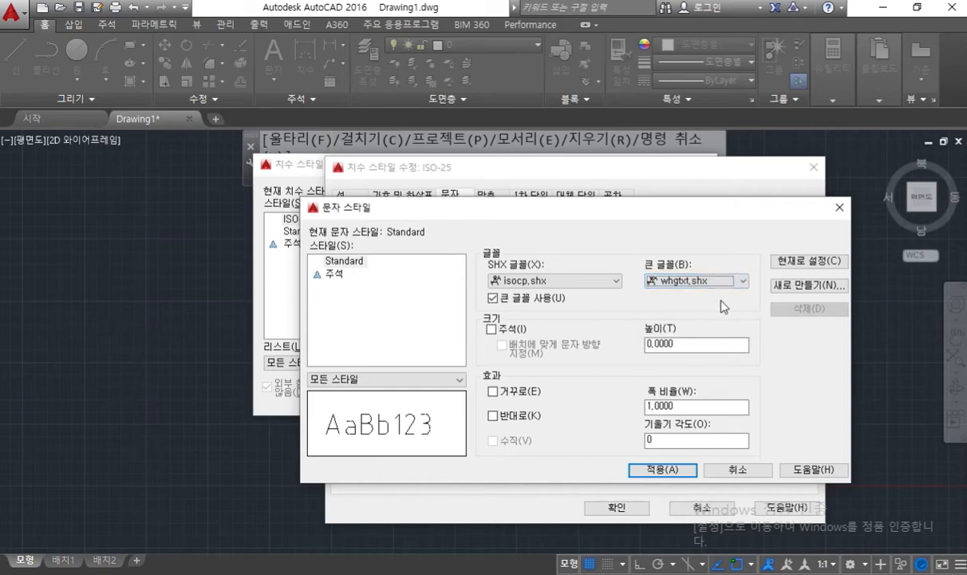
left_click(790, 263)
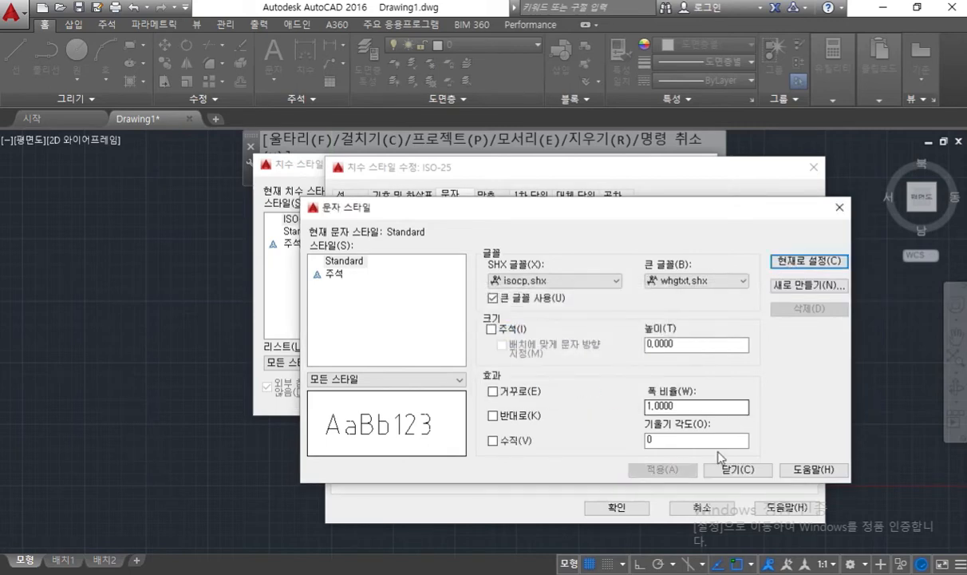
left_click(737, 470)
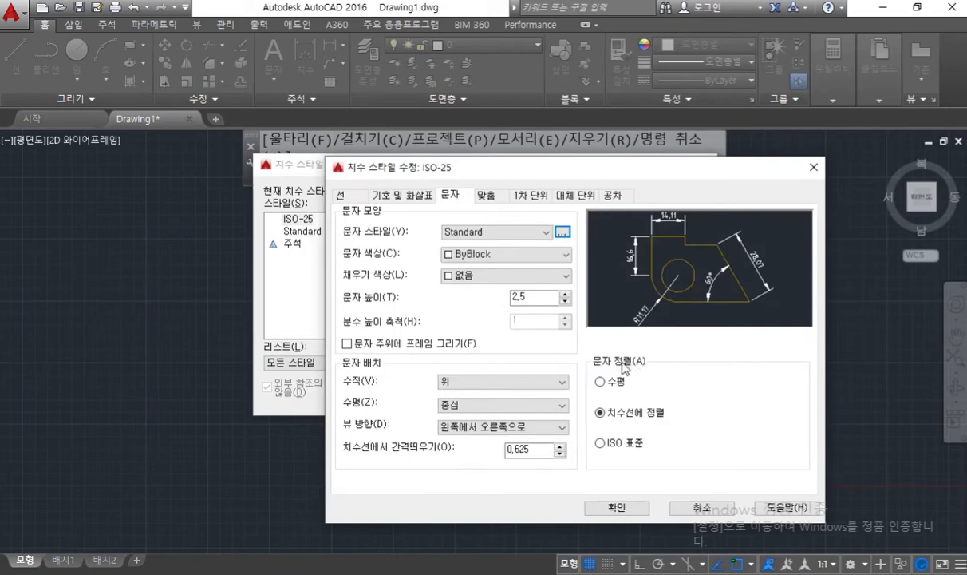
Step: Make ISO-25 dimension text yellow with a background fill and height 3,5
left_click(553, 254)
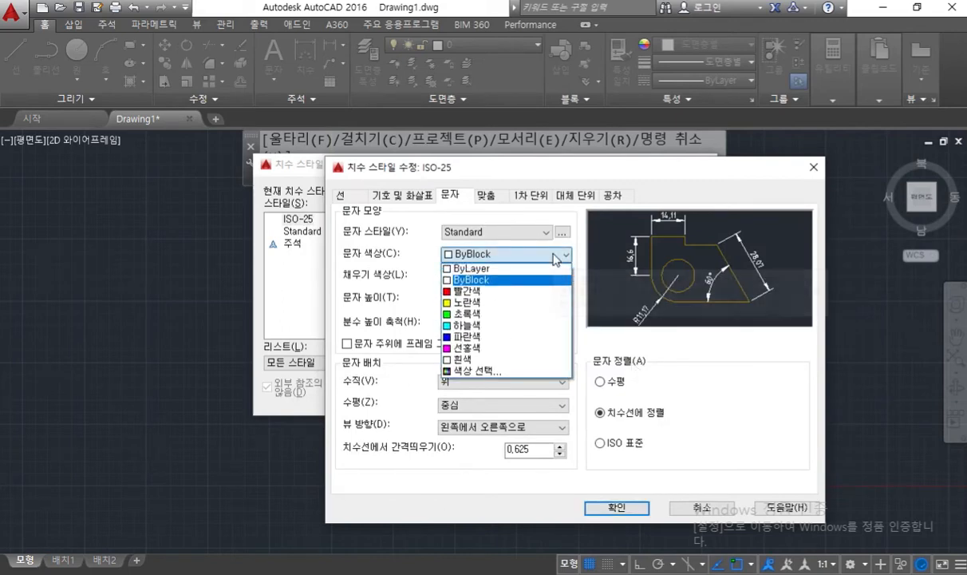
left_click(515, 303)
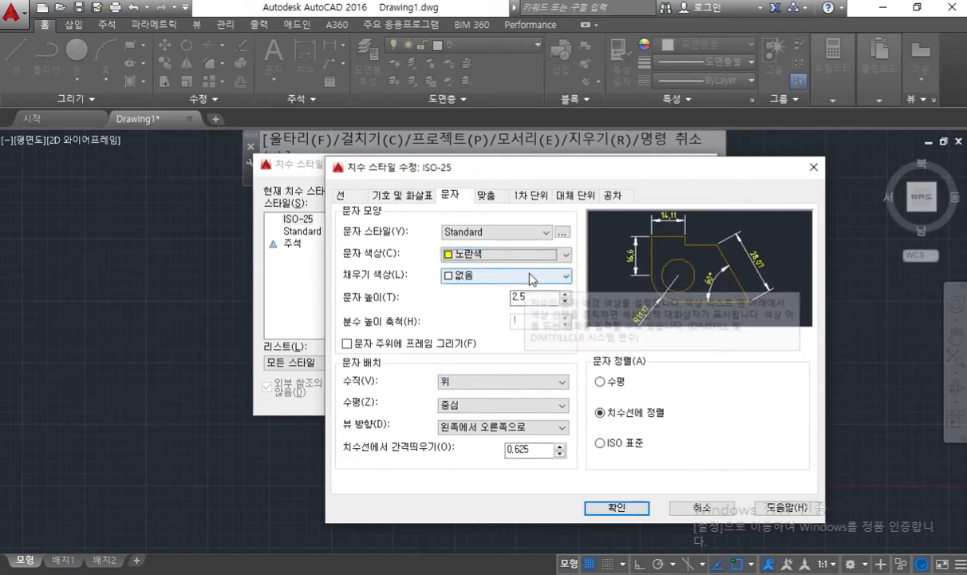
left_click(534, 277)
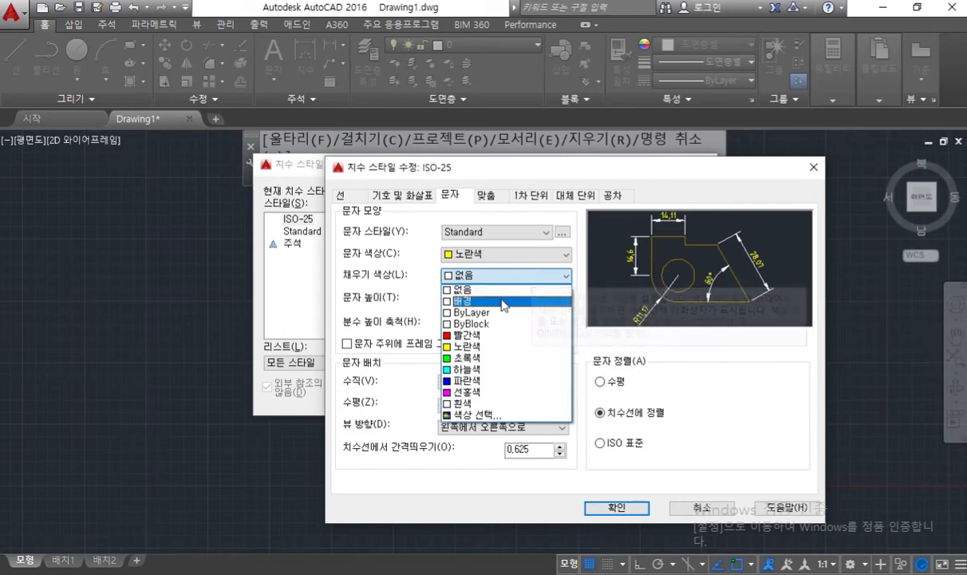
left_click(465, 301)
double_click(535, 297)
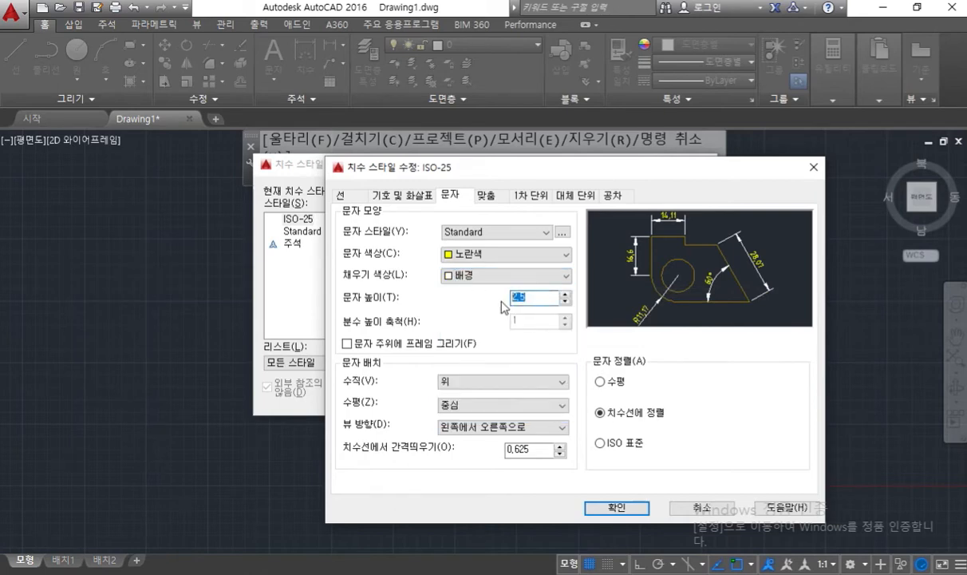
type("3")
left_click(530, 197)
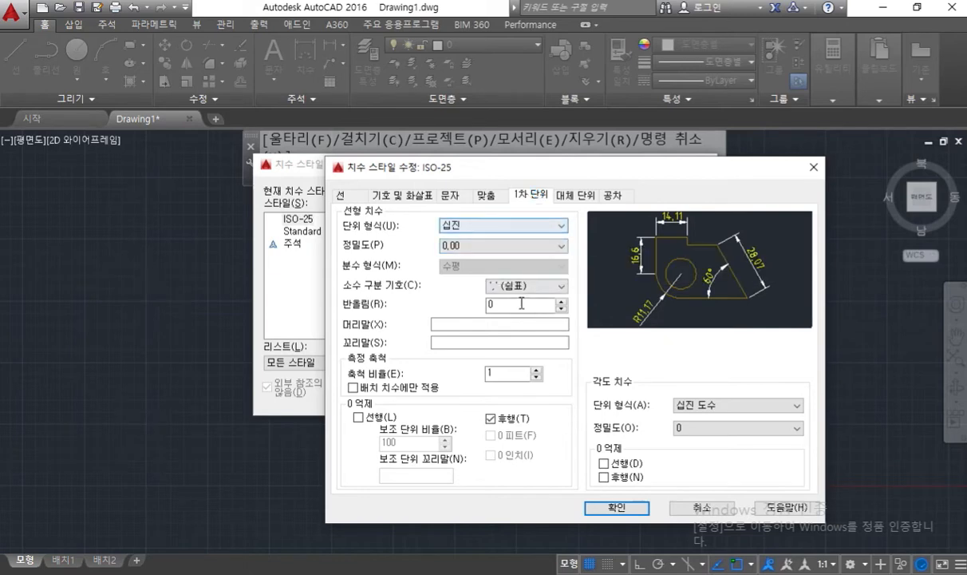
Step: Set the ISO-25 decimal separator to Period, accept the changes, and close the manager
left_click(539, 286)
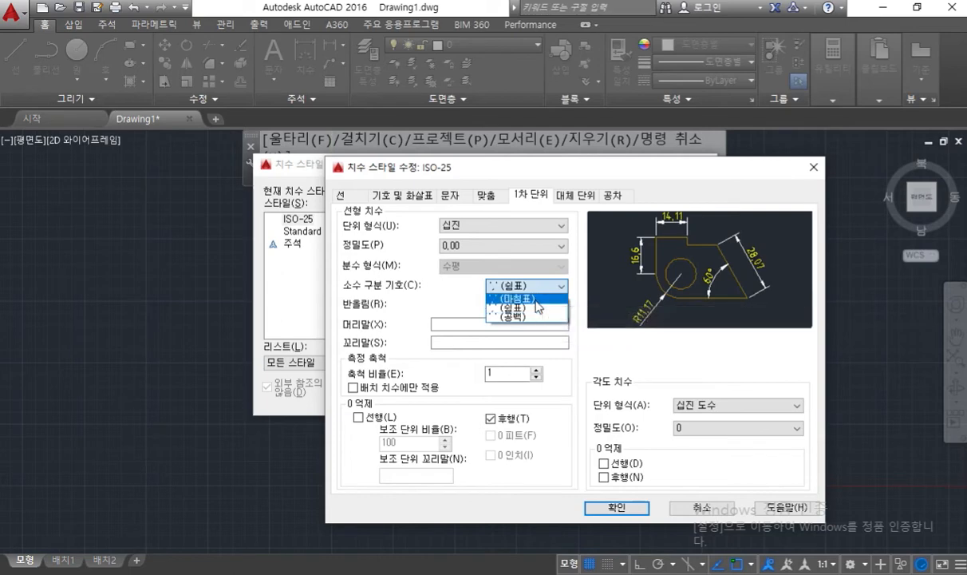
left_click(537, 301)
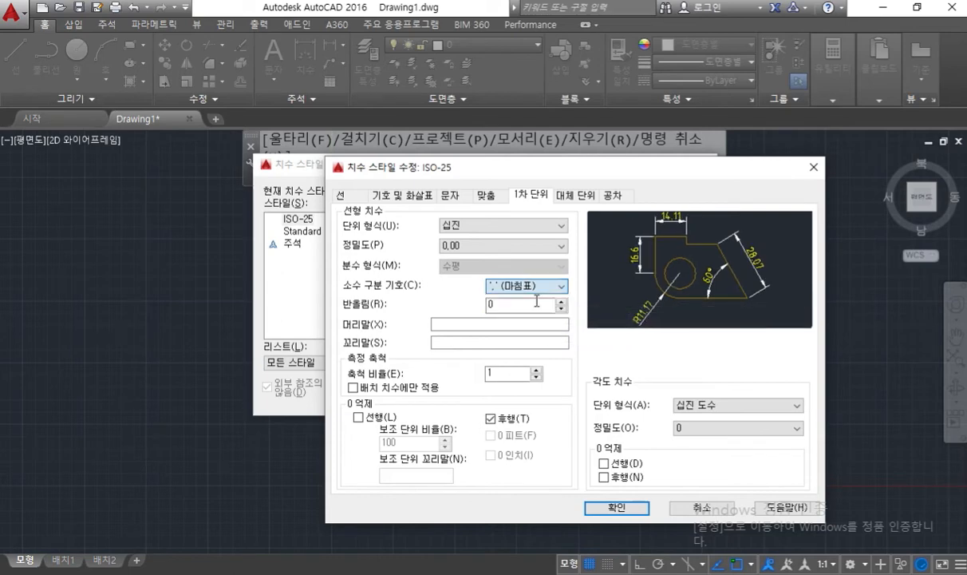
left_click(617, 508)
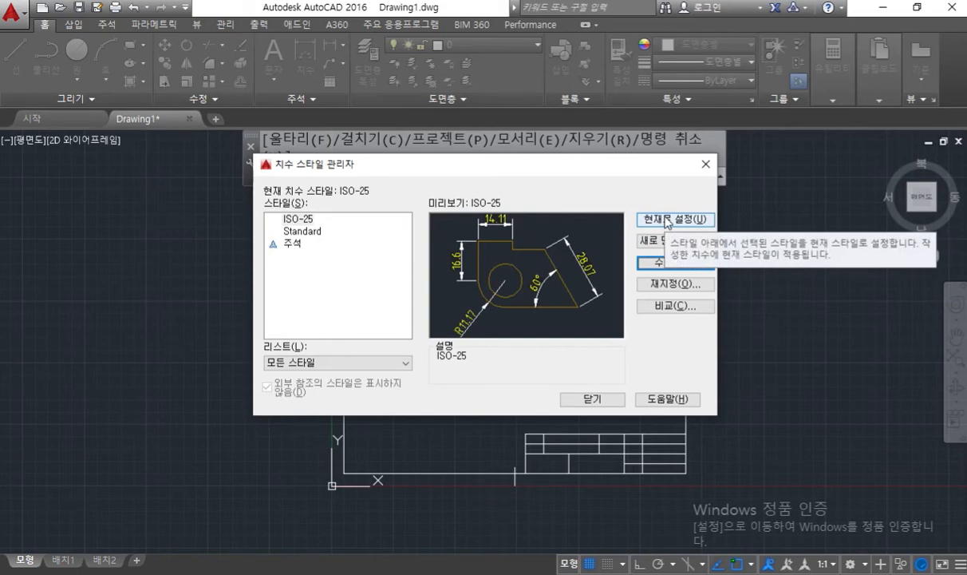
left_click(591, 400)
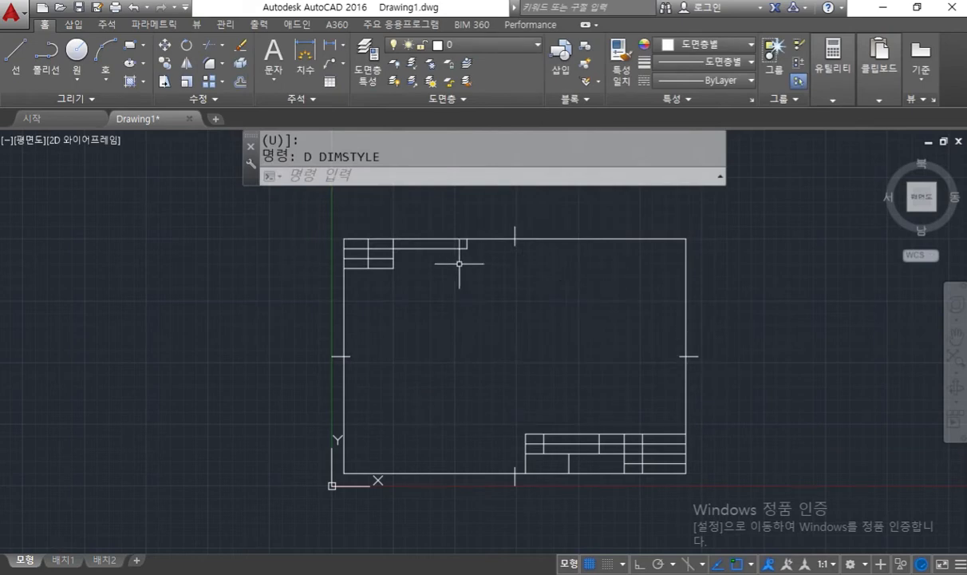
Step: Zoom into the top-left title block and draw an MT text area above its table
scroll(458, 263, "up", 6)
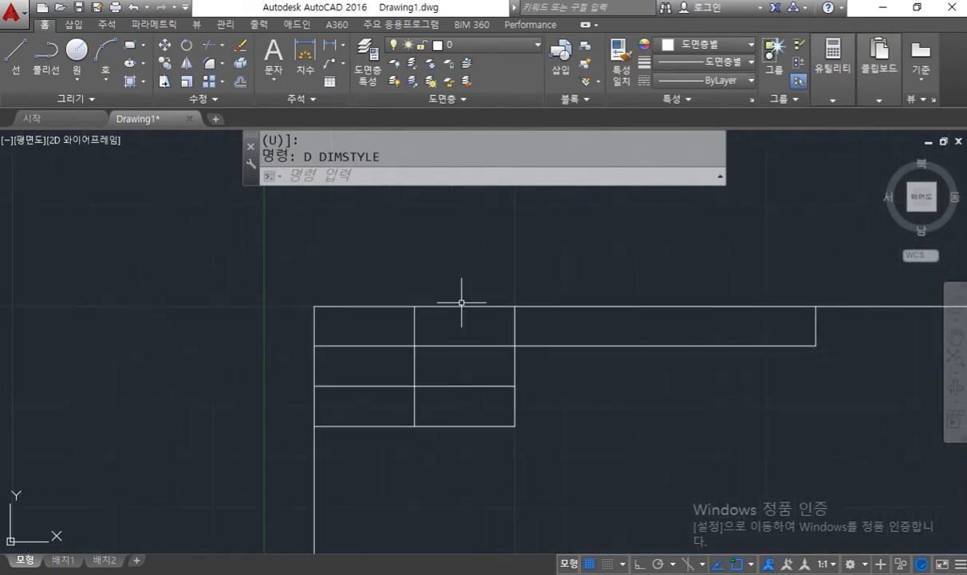
mouse_move(464, 297)
middle_mouse_down()
mouse_move(444, 298)
mouse_move(442, 309)
mouse_move(388, 298)
mouse_move(404, 298)
mouse_move(400, 287)
middle_mouse_up()
scroll(455, 278, "up", 2)
scroll(421, 269, "down", 2)
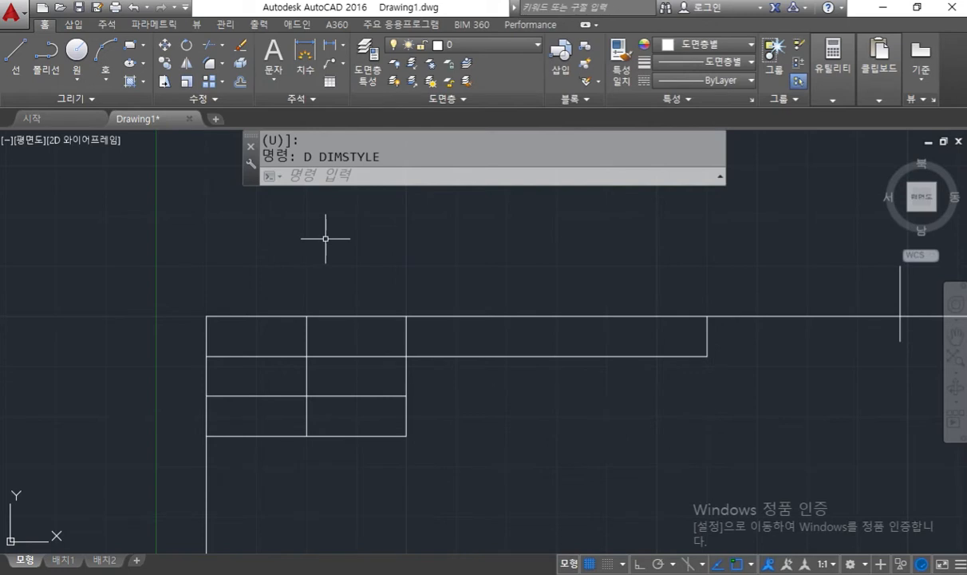
type("MT")
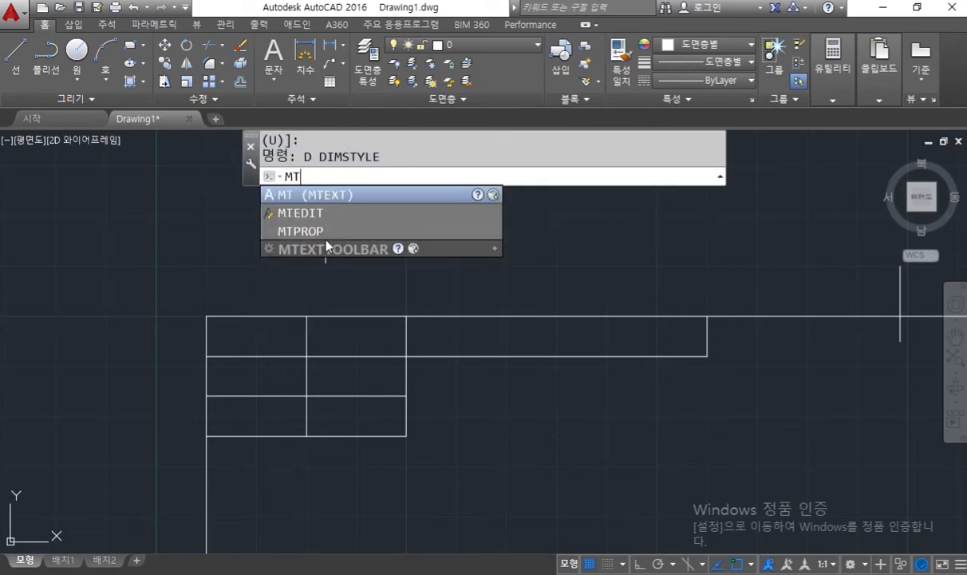
key("Return")
left_click(279, 213)
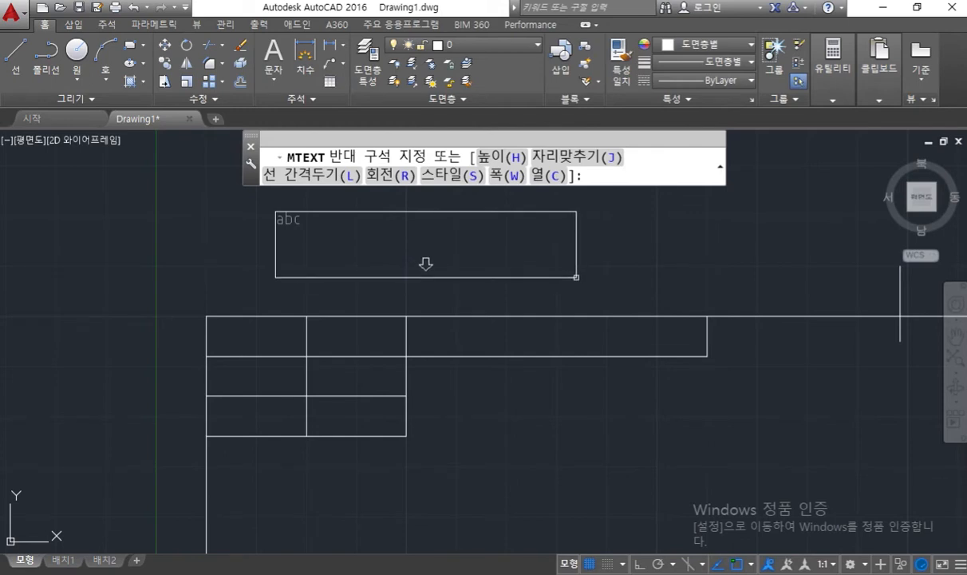
left_click(576, 277)
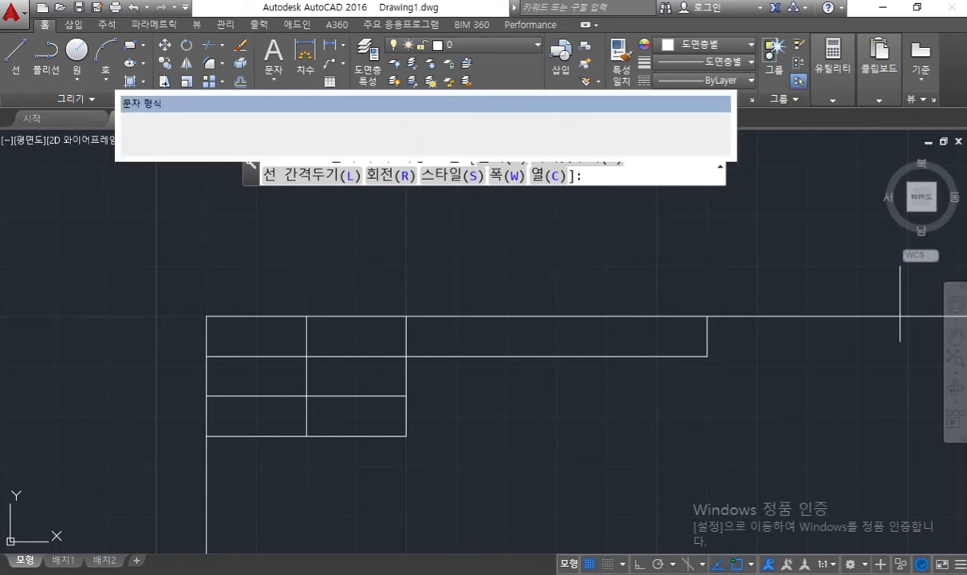
Step: Move the formatting bar aside and resize the empty multiline text box's width
middle_click_drag(576, 282, 561, 339)
left_click_drag(472, 104, 463, 171)
right_click(434, 285)
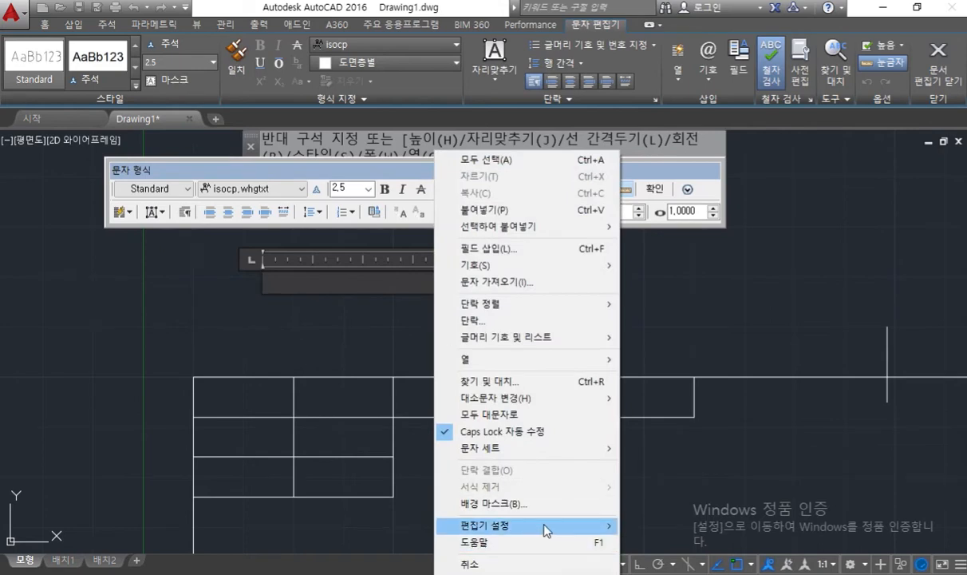
mouse_move(548, 525)
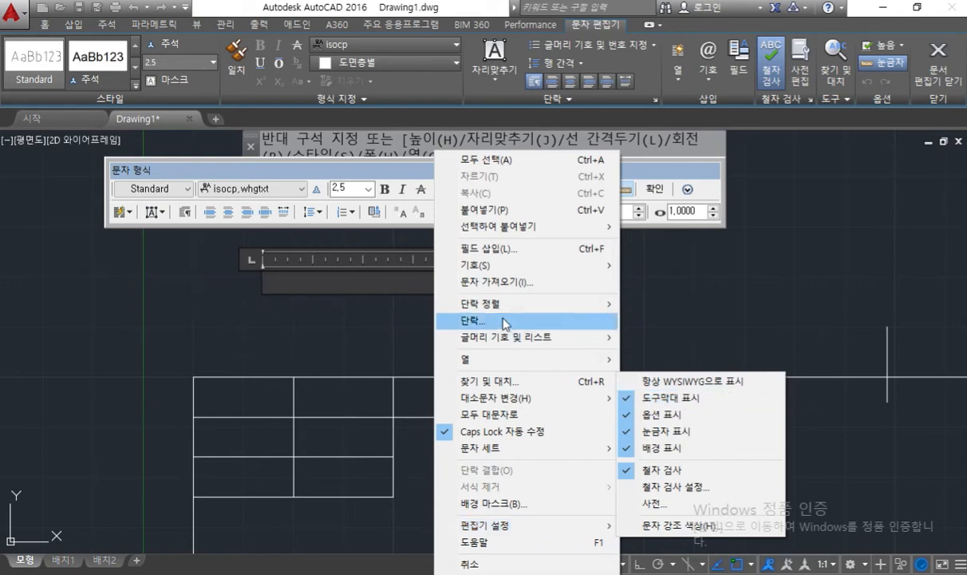
left_click(384, 281)
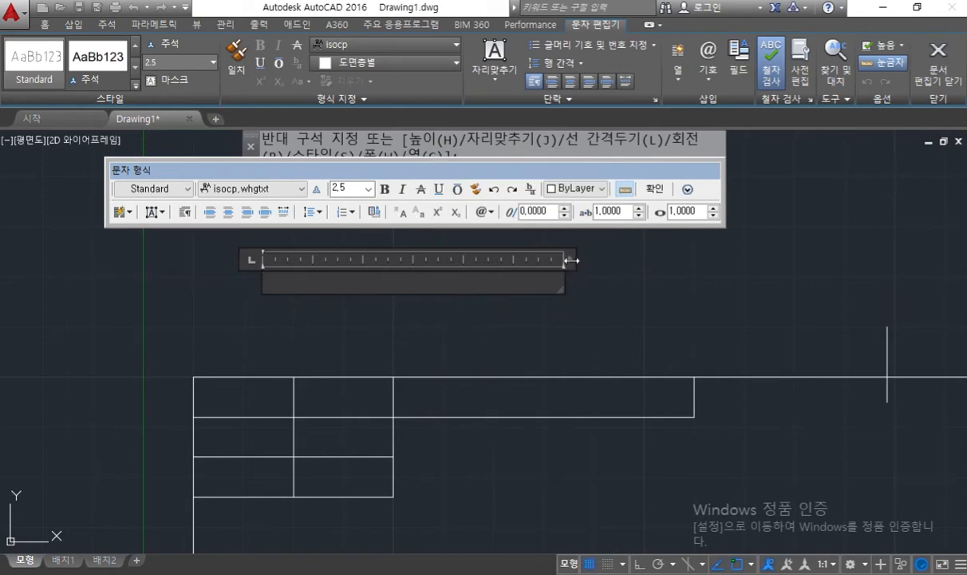
left_click_drag(571, 260, 335, 257)
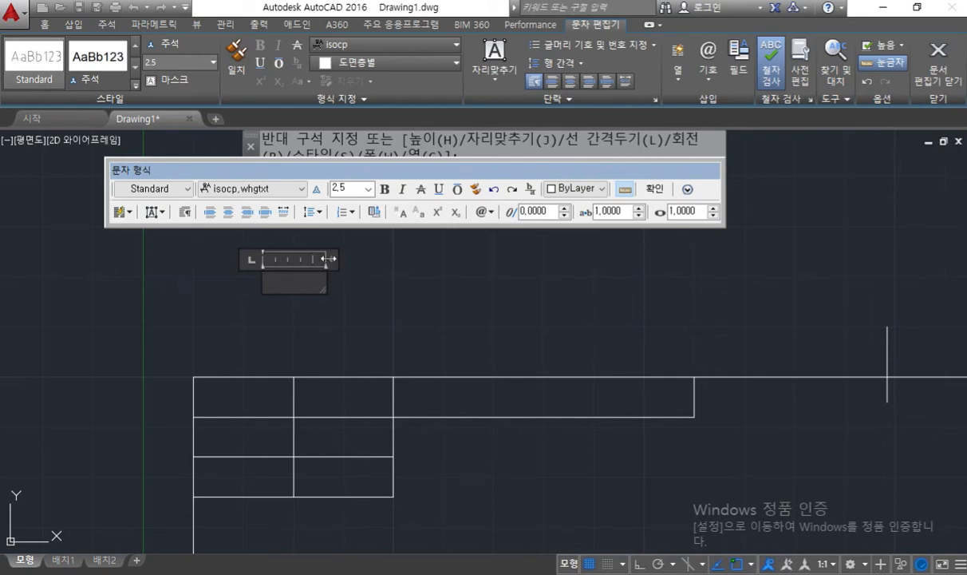
left_click_drag(334, 261, 488, 260)
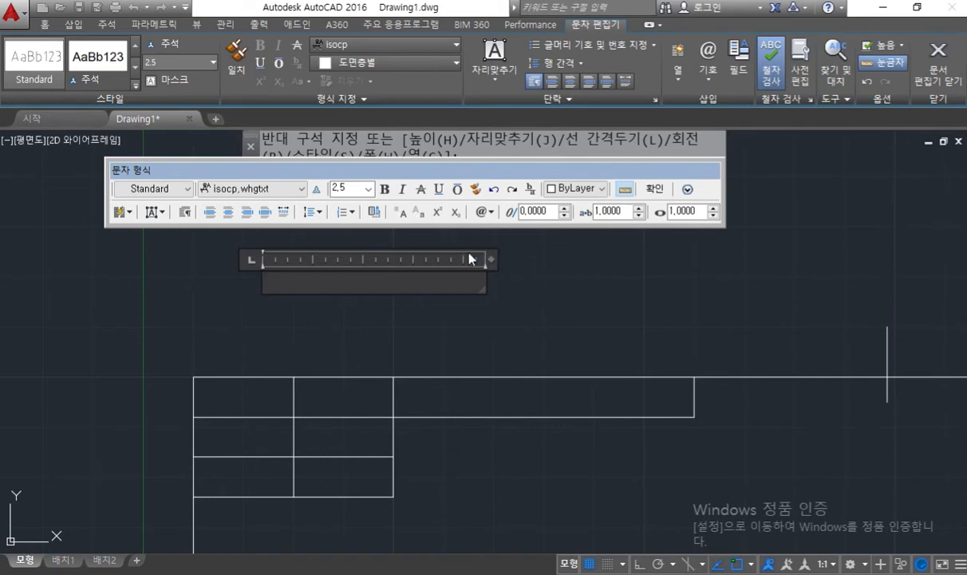
Step: Add multiline text 수험번호 above the title table at height 3.5, justified Middle Center
key("F12")
left_click_drag(119, 198, 294, 194)
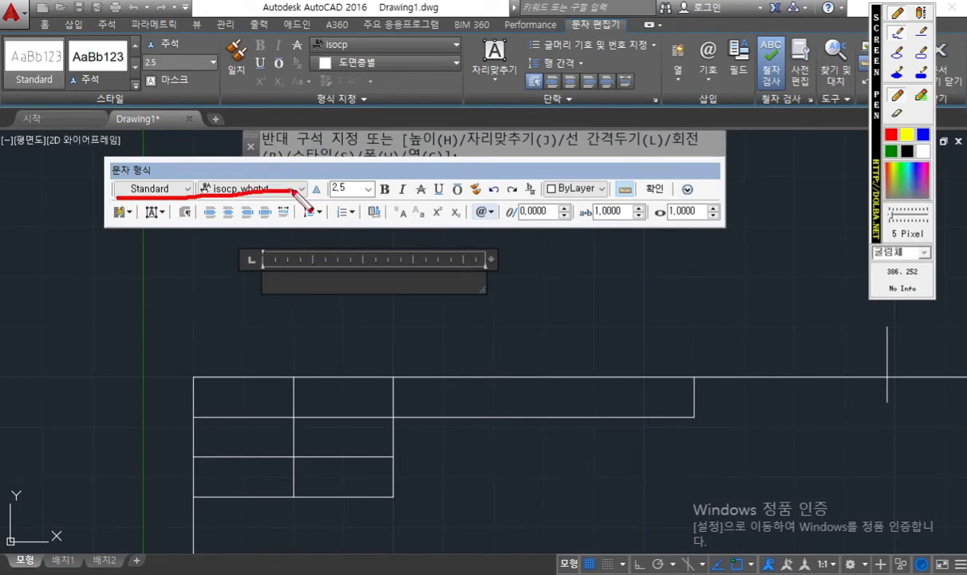
left_click_drag(353, 148, 351, 173)
left_click_drag(152, 199, 156, 211)
left_click_drag(142, 254, 173, 288)
left_click_drag(390, 286, 382, 298)
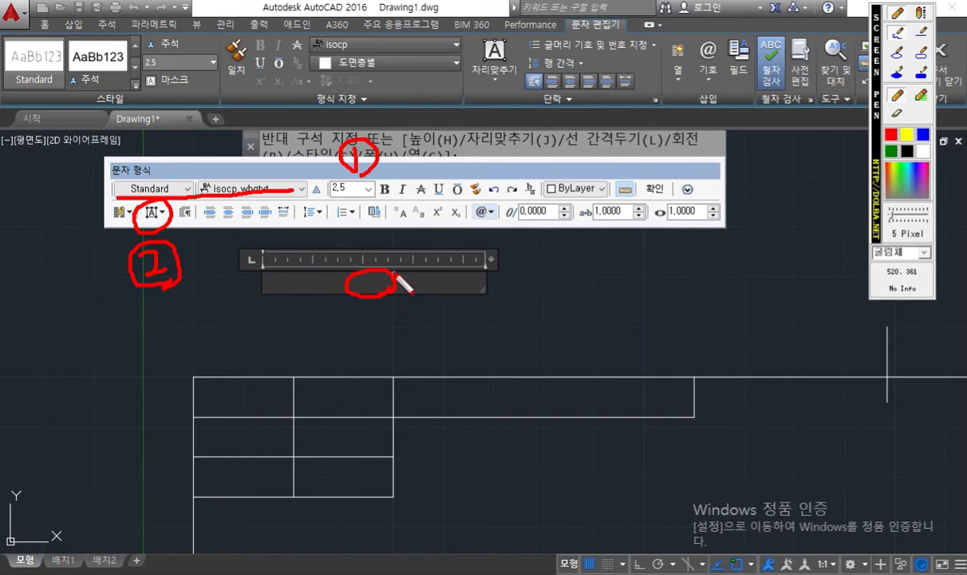
key("Escape")
left_click(369, 189)
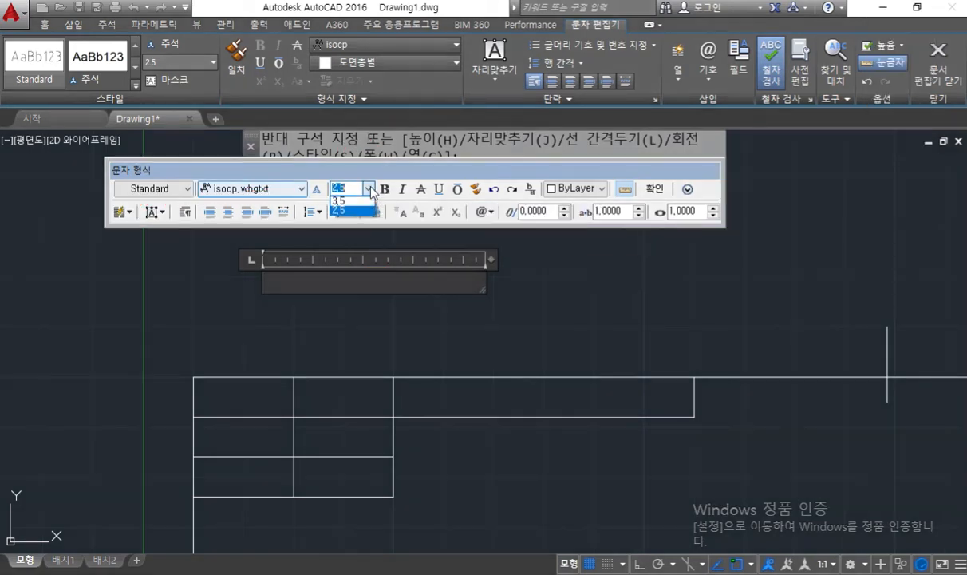
left_click(361, 200)
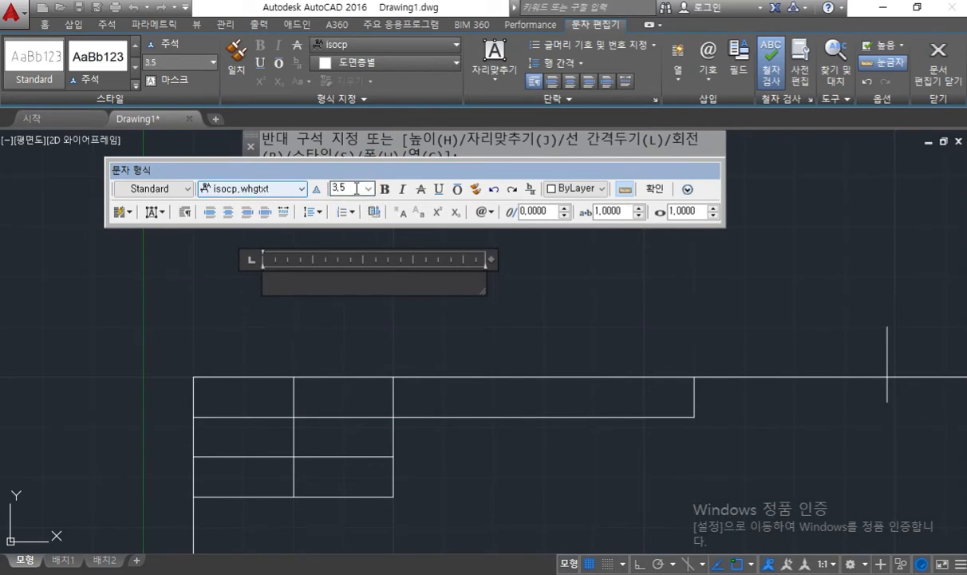
left_click(163, 212)
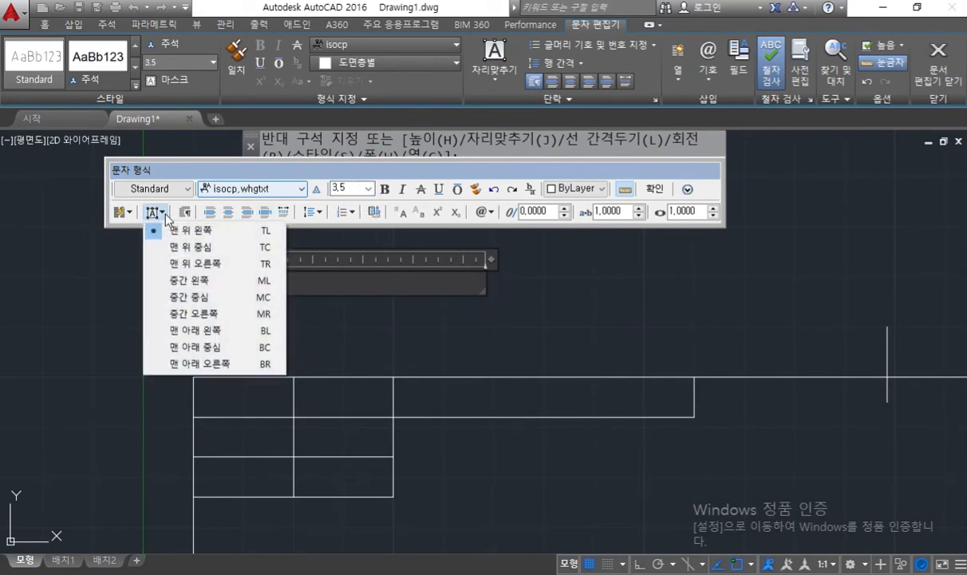
left_click(212, 298)
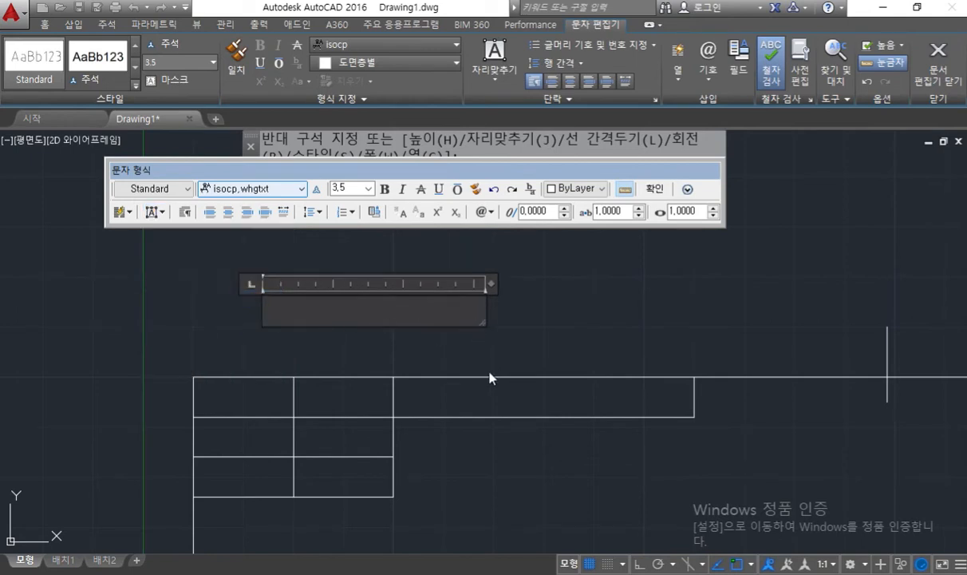
type("수험번호")
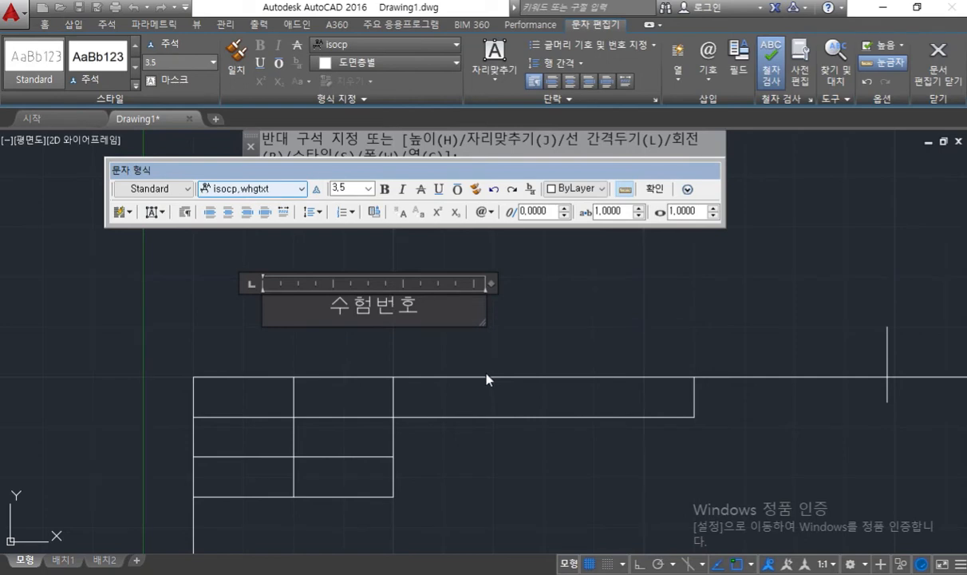
left_click(536, 324)
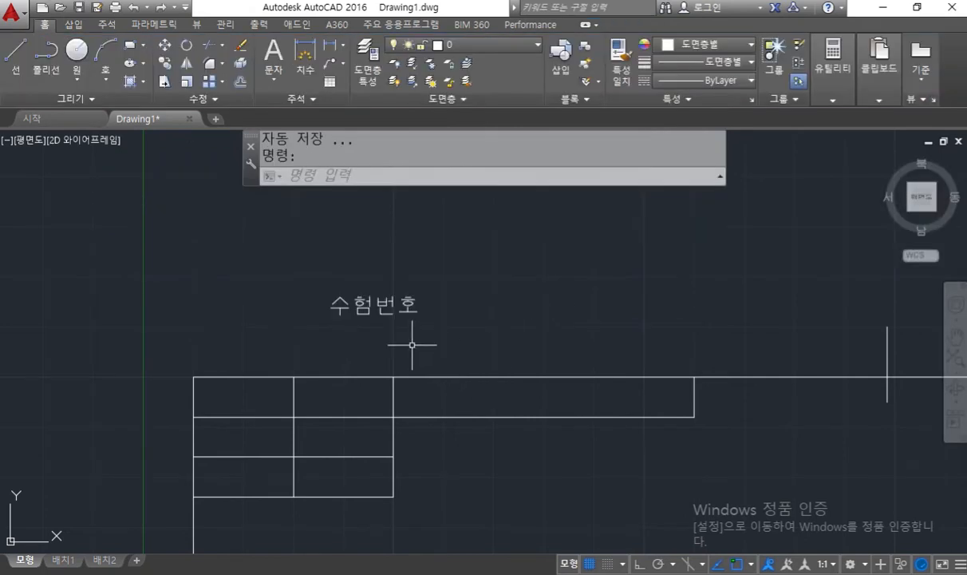
Step: Draw diagonal guide lines across the cells of the title table's top row
middle_click_drag(337, 357, 313, 327)
type("l")
key("Return")
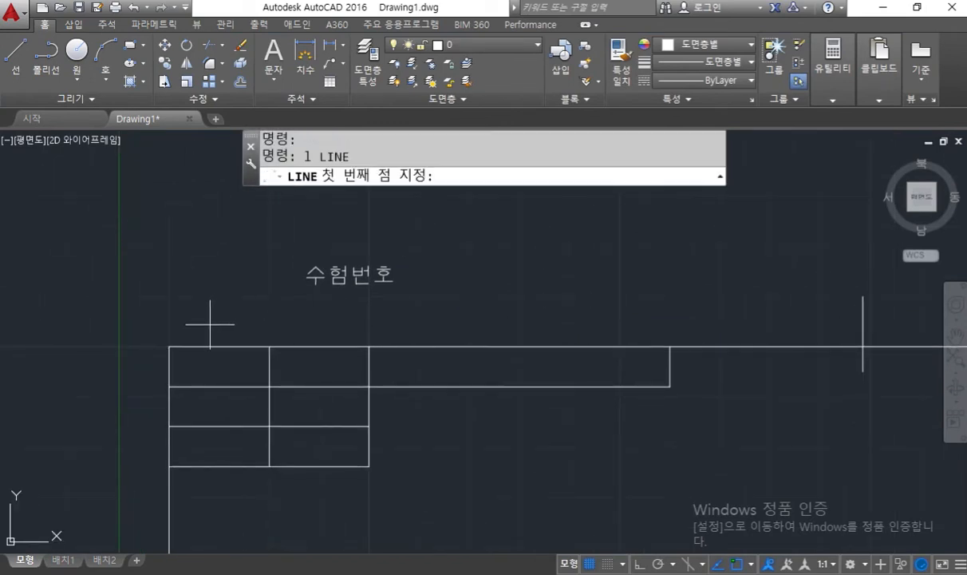
left_click(170, 346)
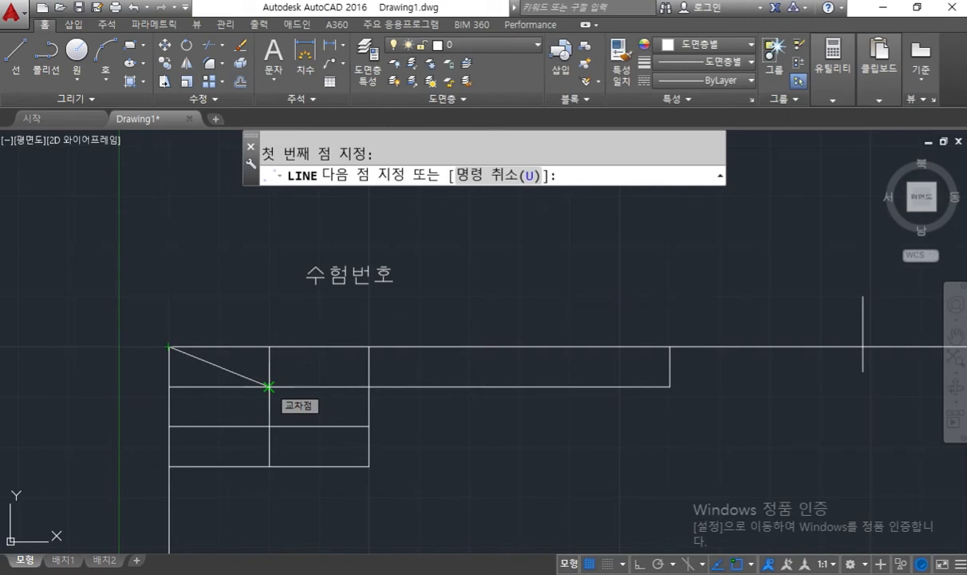
left_click(269, 387)
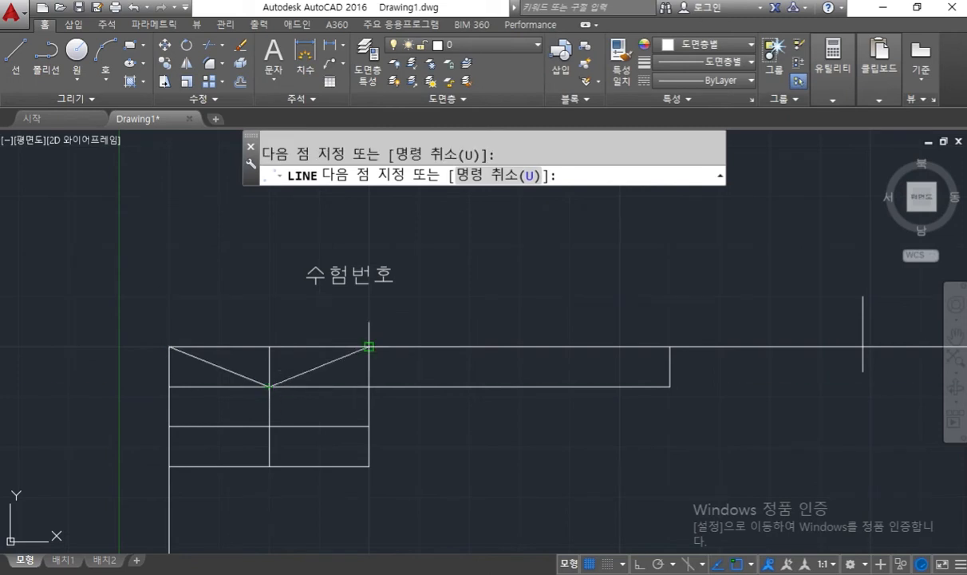
left_click(368, 347)
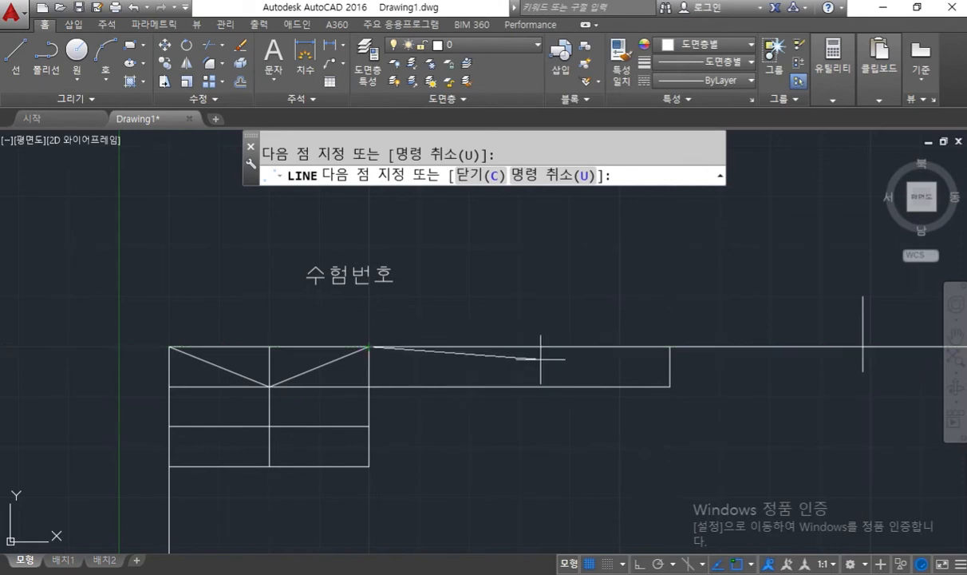
left_click(668, 387)
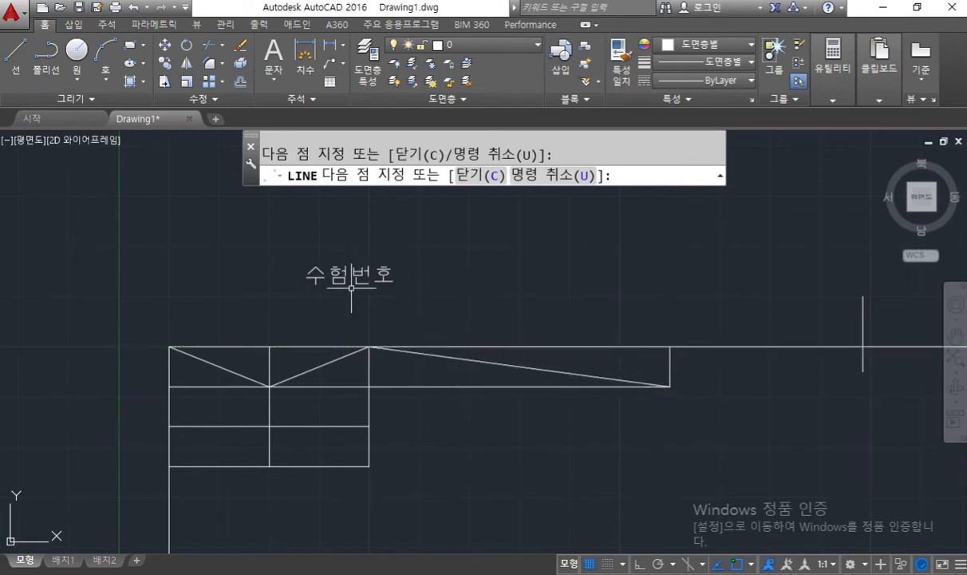
key("Return")
Step: Erase the unwanted first diagonal line
left_click(238, 373)
key("Delete")
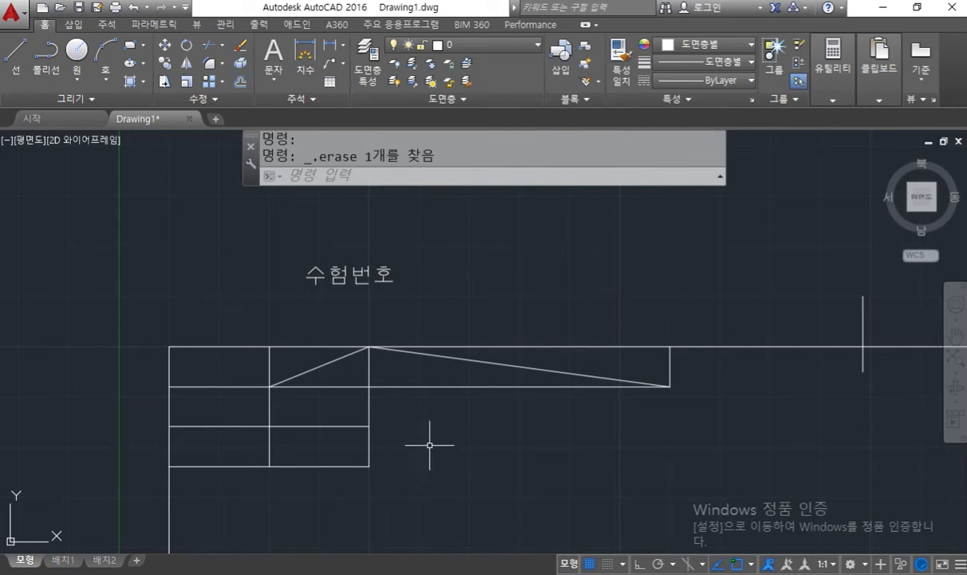
middle_click_drag(414, 304, 416, 273)
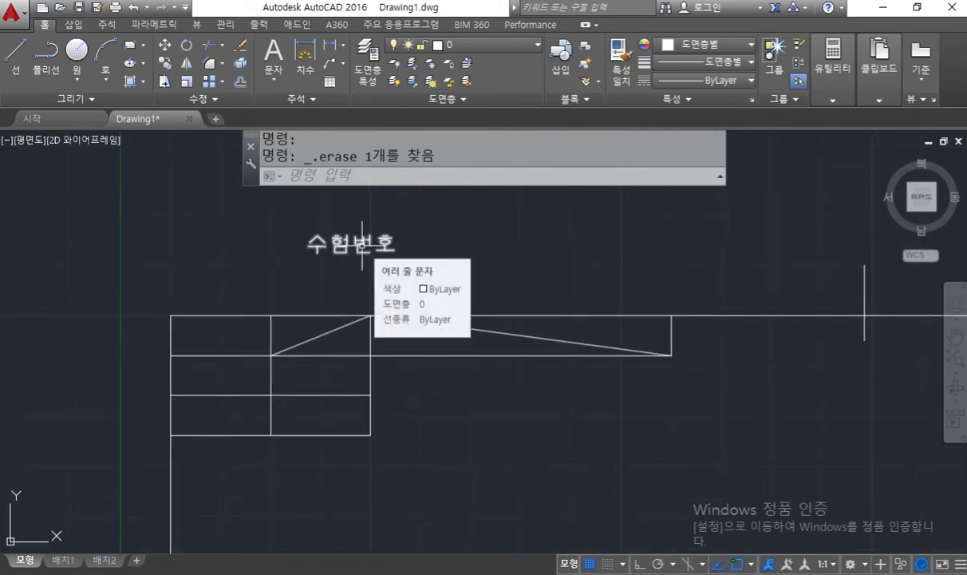
Step: Move 수험번호 from its insertion point onto the diagonal's midpoint
type("m")
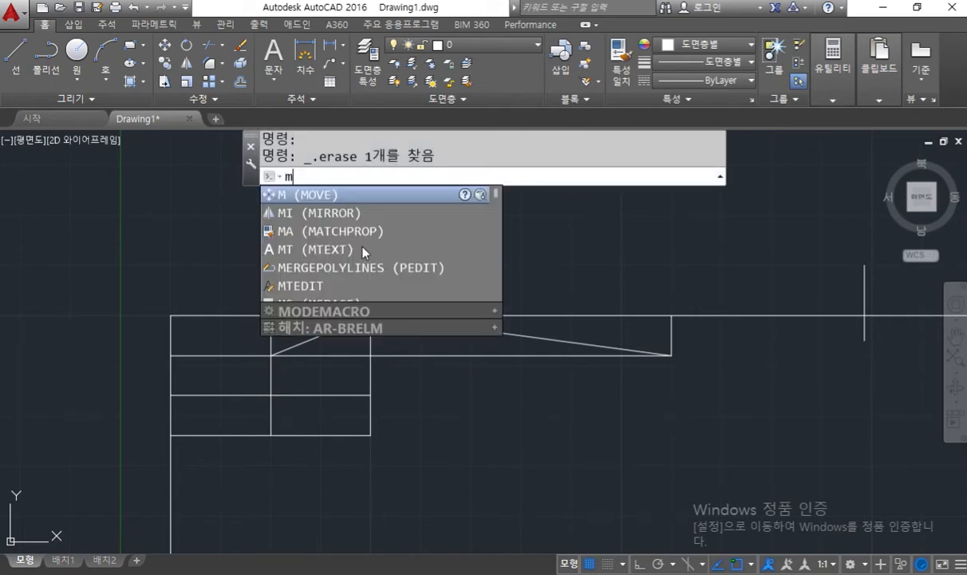
key("Return")
left_click(411, 267)
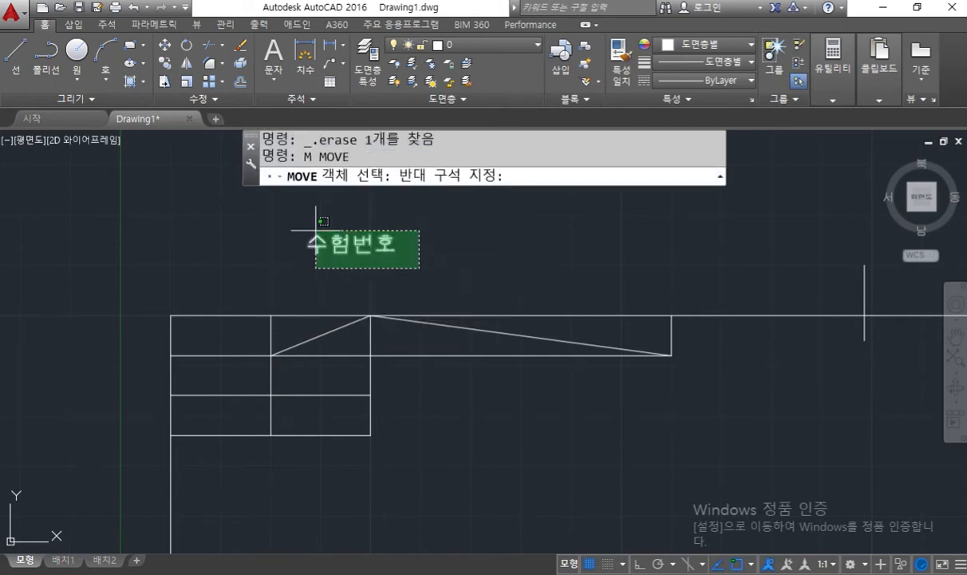
left_click(271, 205)
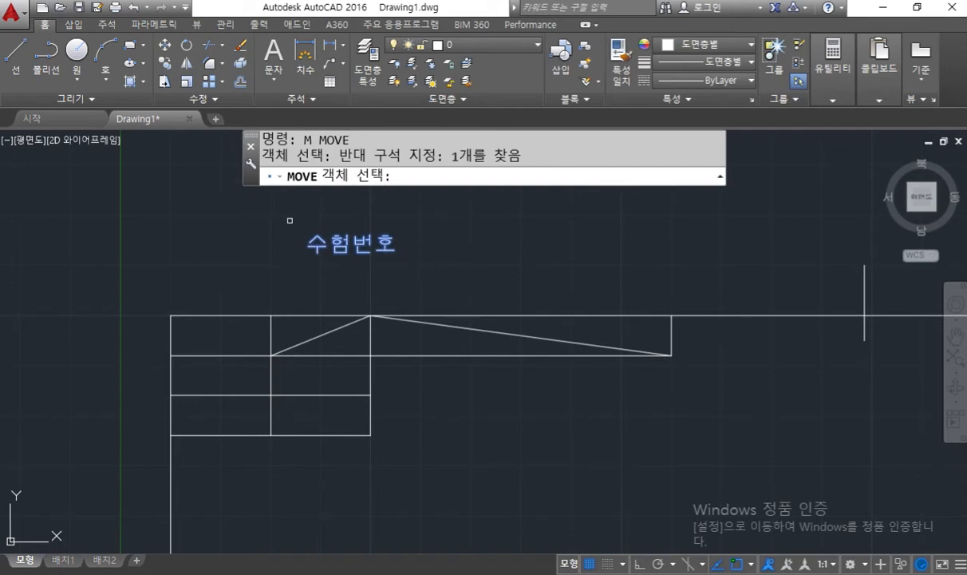
key("Return")
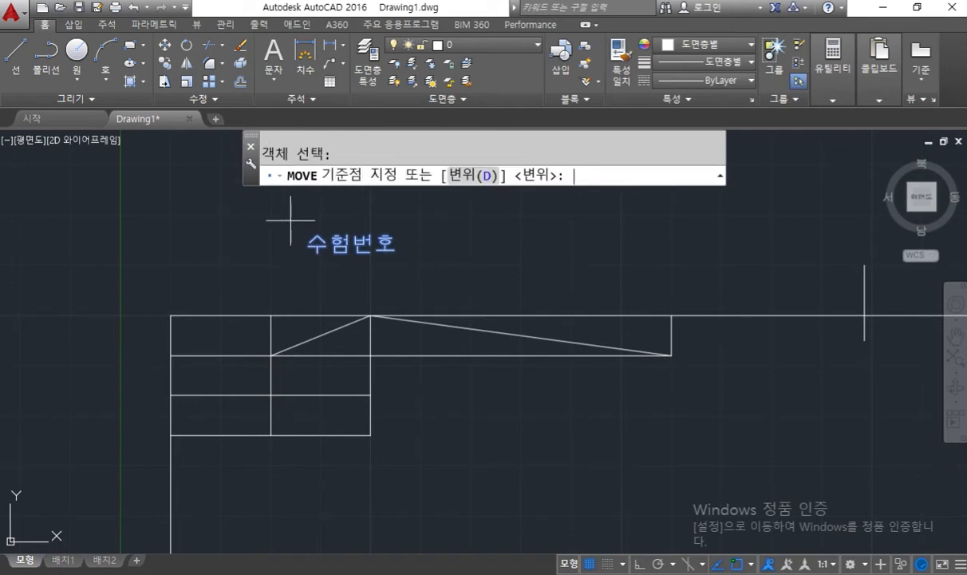
type("ins")
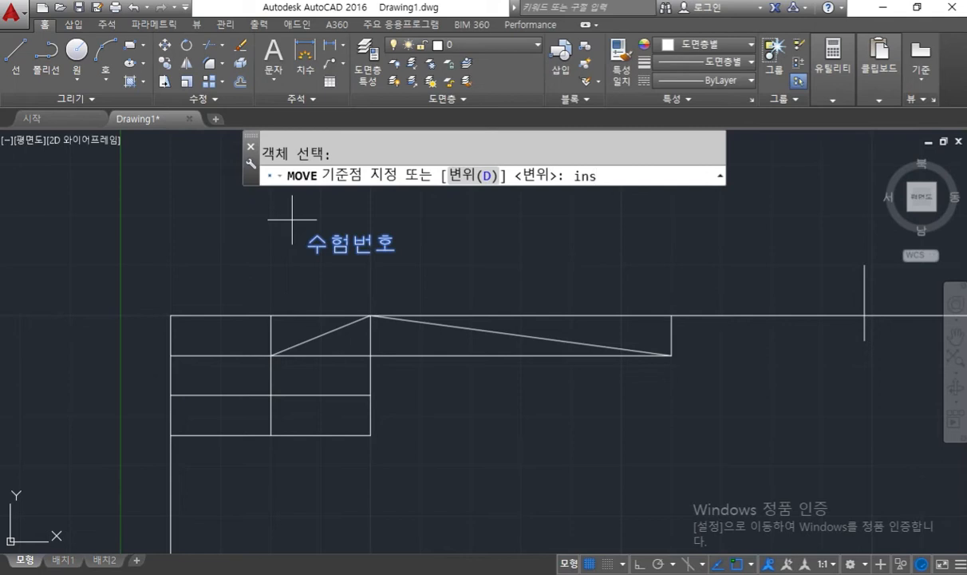
key("Return")
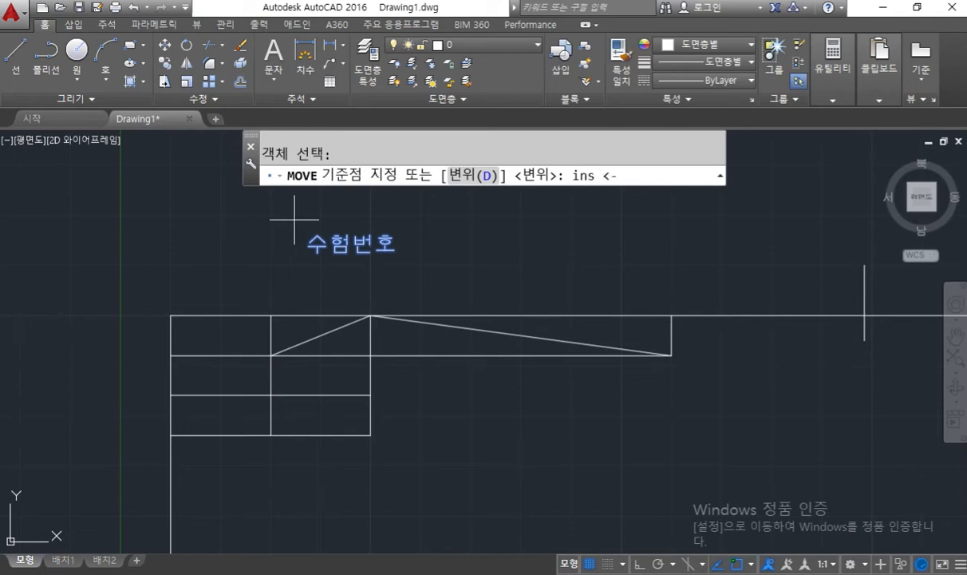
left_click(335, 237)
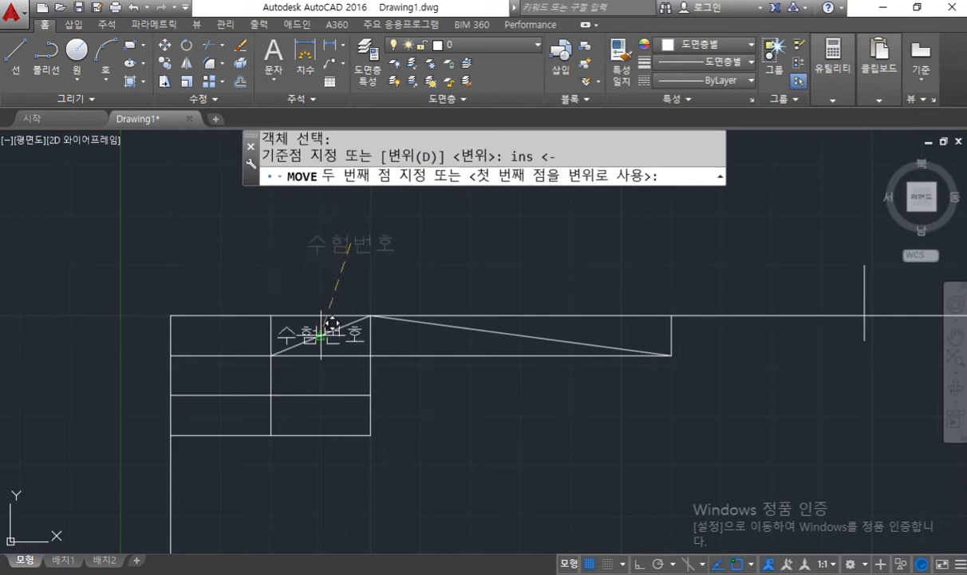
left_click(331, 323)
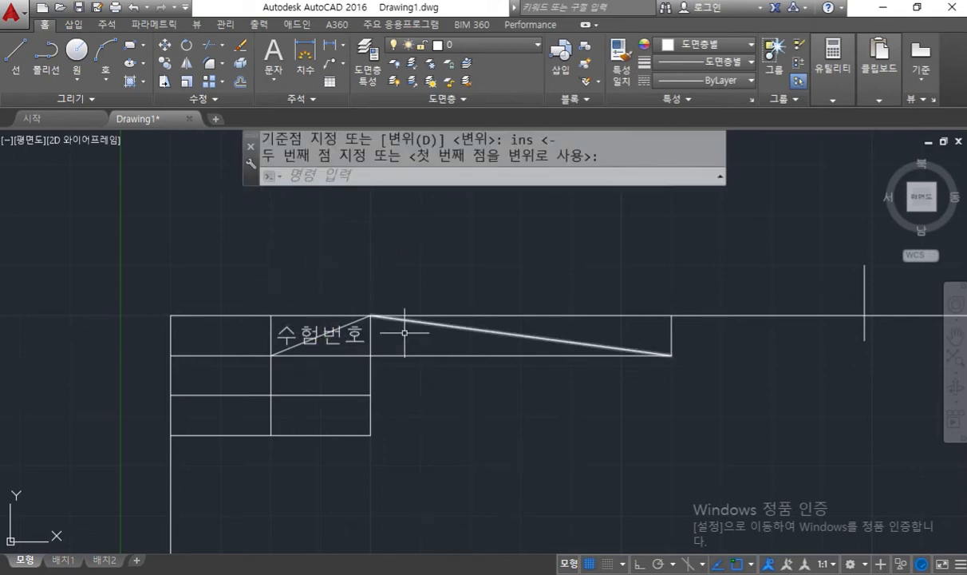
Step: Undo the move, returning 수험번호 above the table
scroll(395, 383, "up", 2)
mouse_move(395, 382)
middle_mouse_down()
mouse_move(412, 357)
mouse_move(441, 382)
mouse_move(453, 375)
middle_mouse_up()
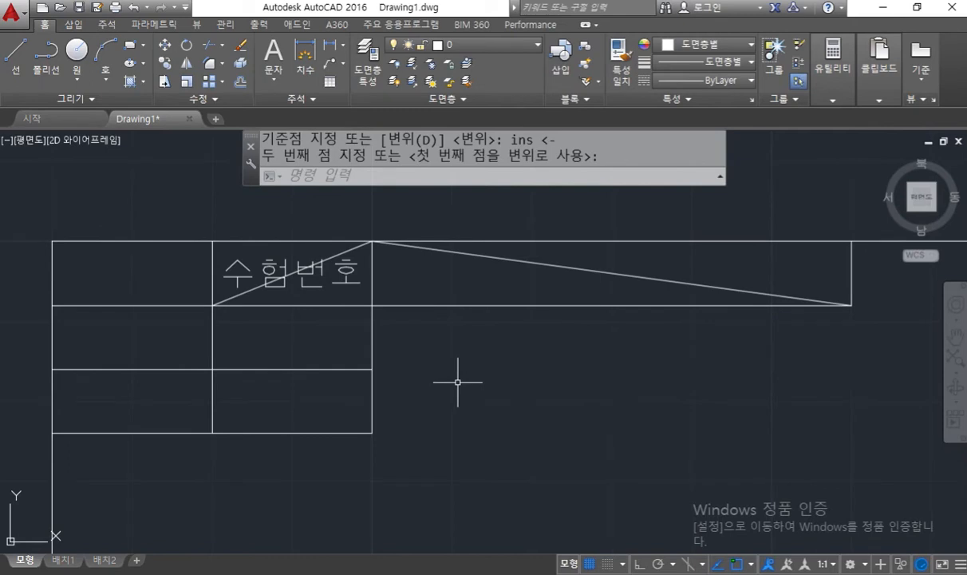
key("ctrl+z")
key("ctrl+z")
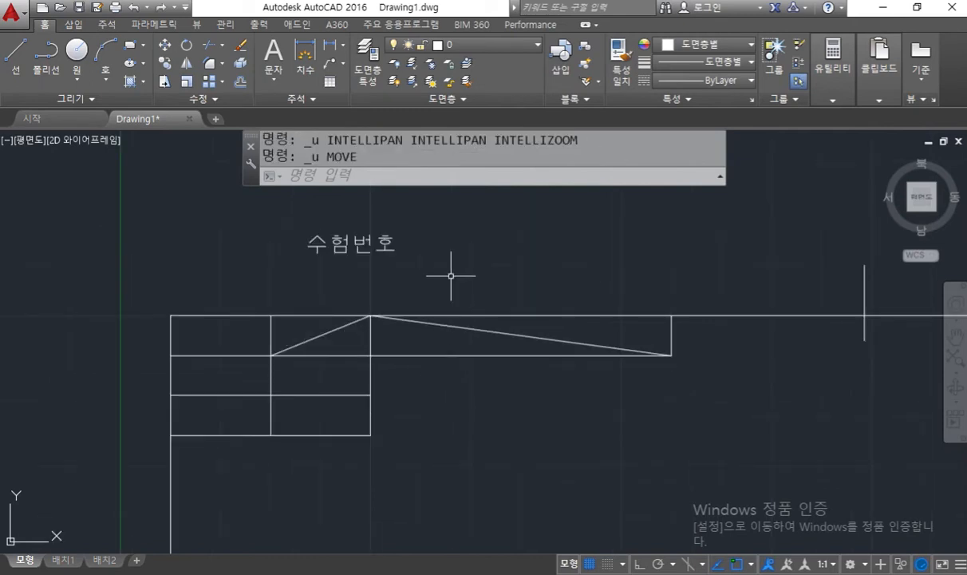
Step: Move 수험번호 by its insertion point into the second cell of the top row
type("m")
key("Return")
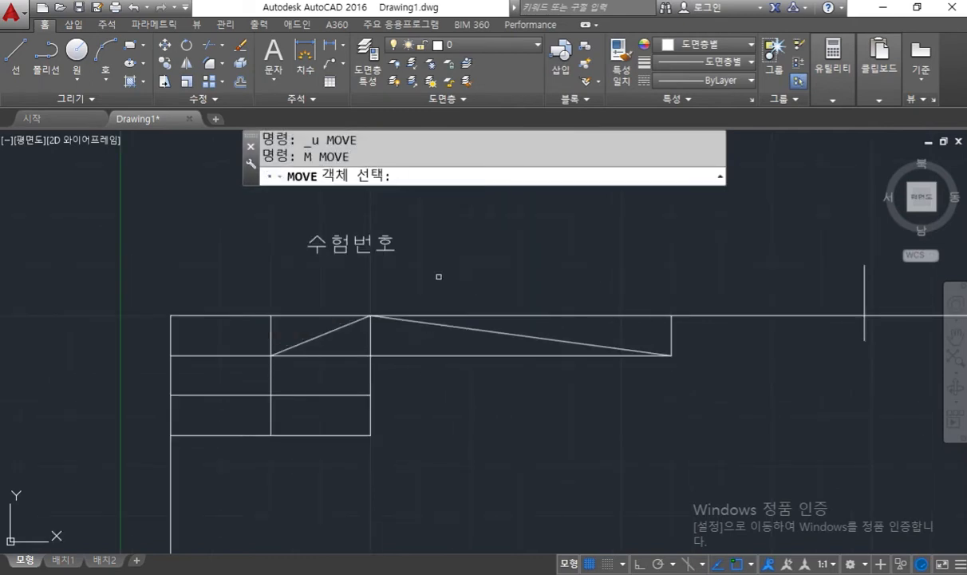
left_click(448, 268)
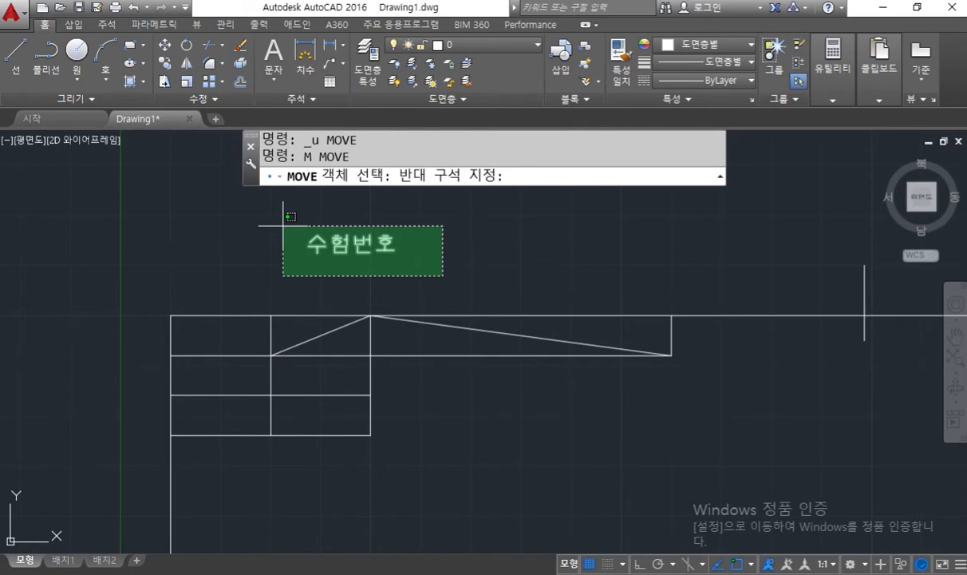
left_click(283, 226)
key("Return")
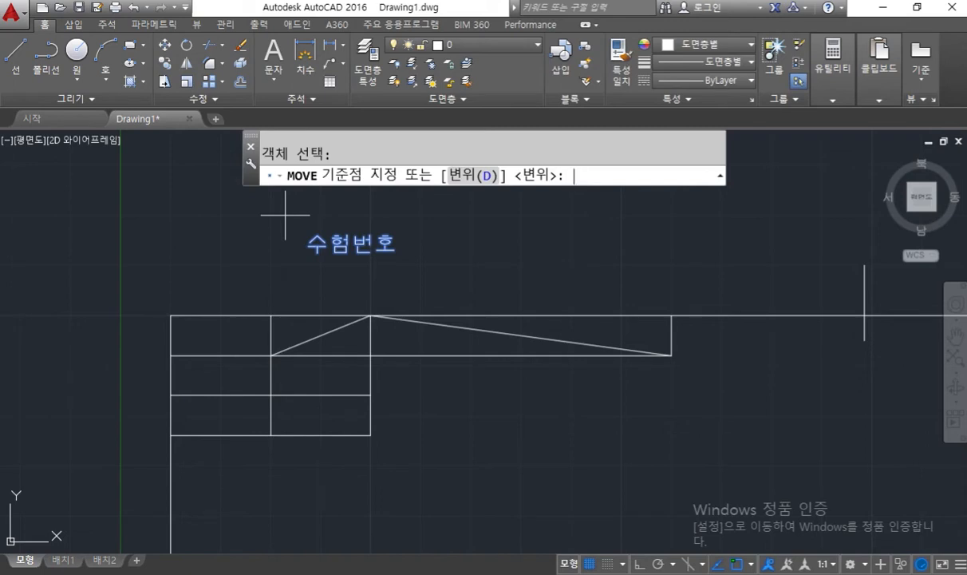
type("in")
type("sd")
key("BackSpace")
key("space")
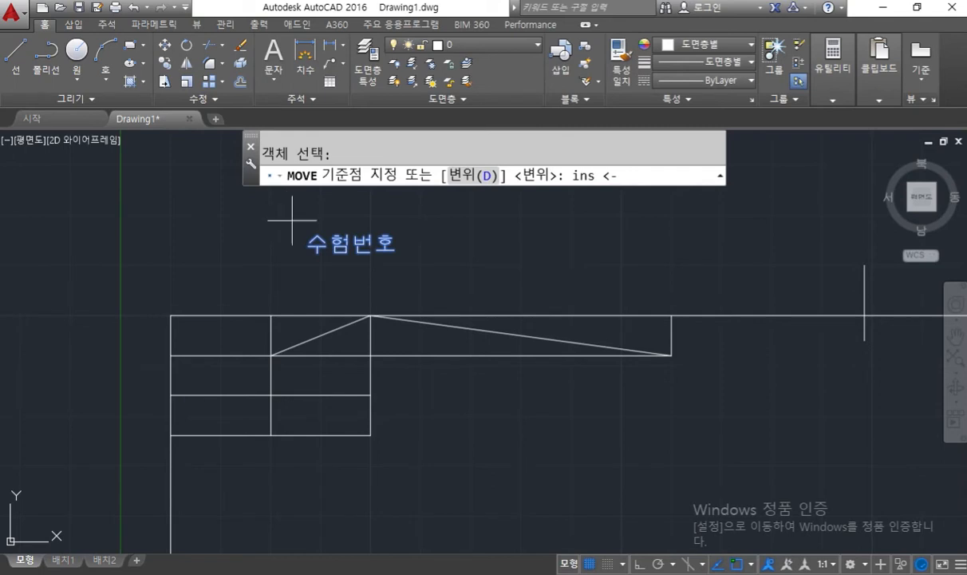
left_click(330, 235)
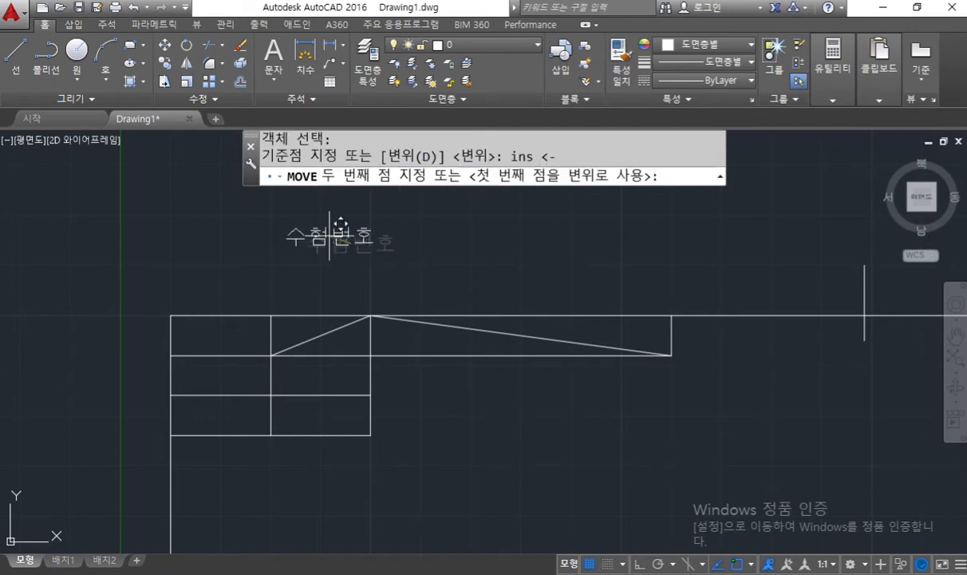
left_click(320, 338)
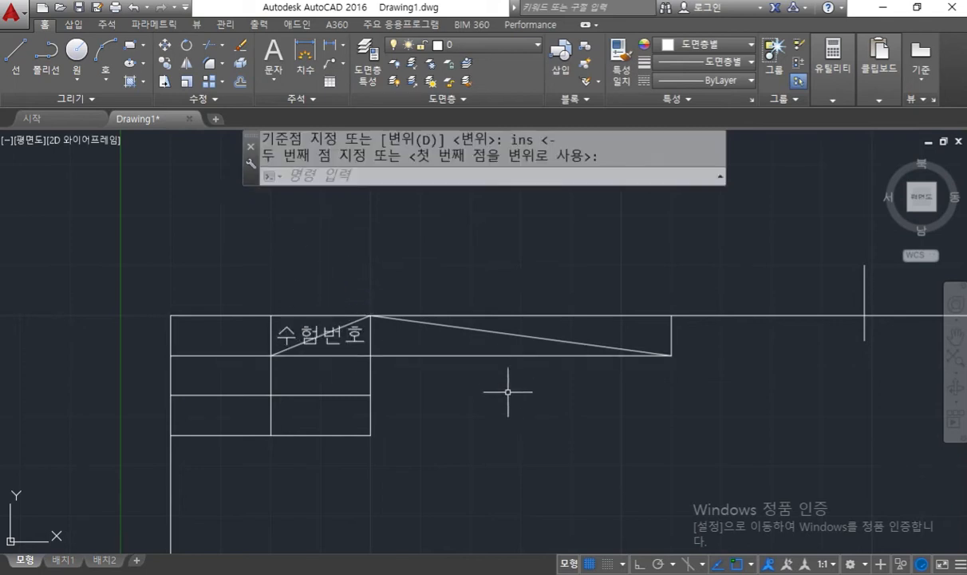
scroll(441, 371, "up", 2)
middle_click_drag(440, 369, 453, 334)
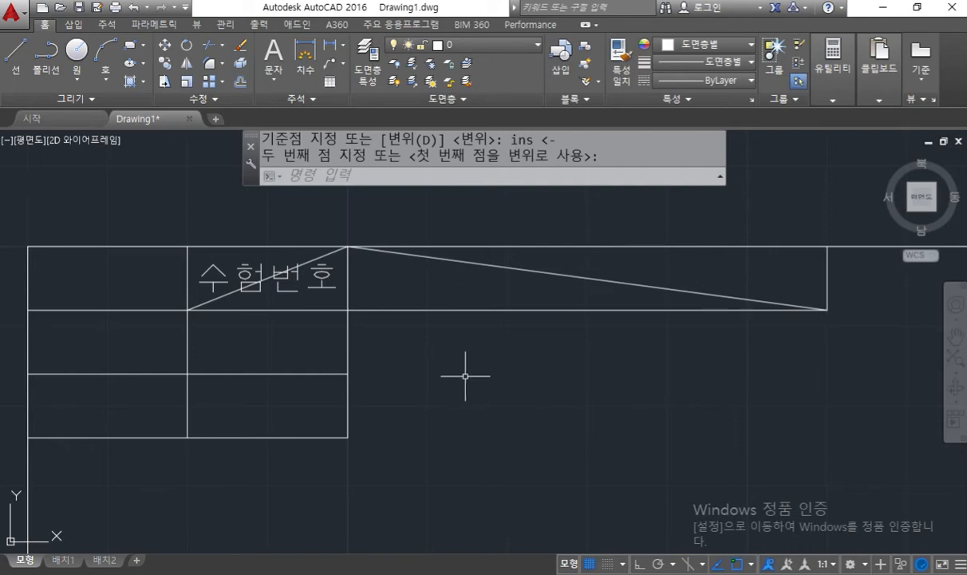
Step: Copy 수험번호 from its middle into the wide cell at the right of the top row
type("CO")
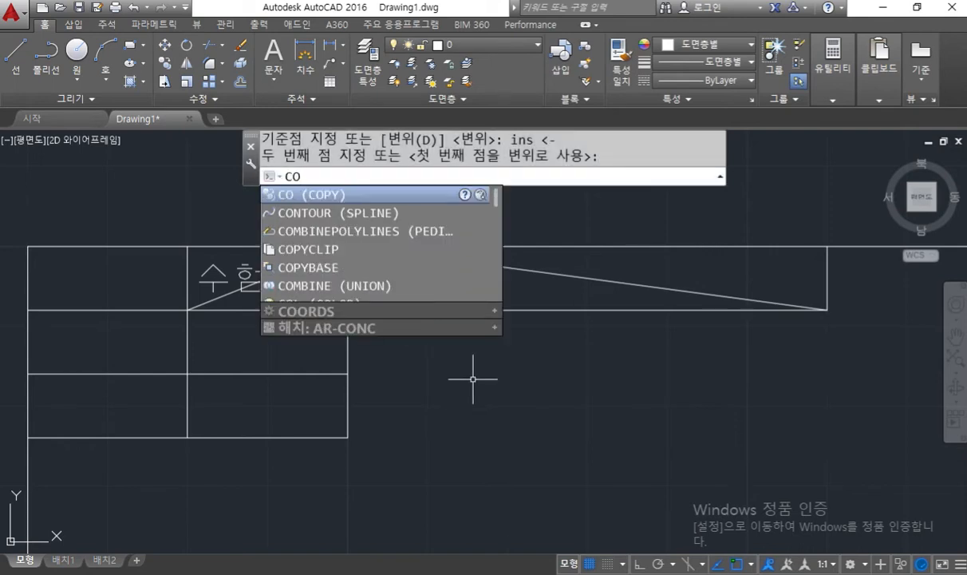
key("Return")
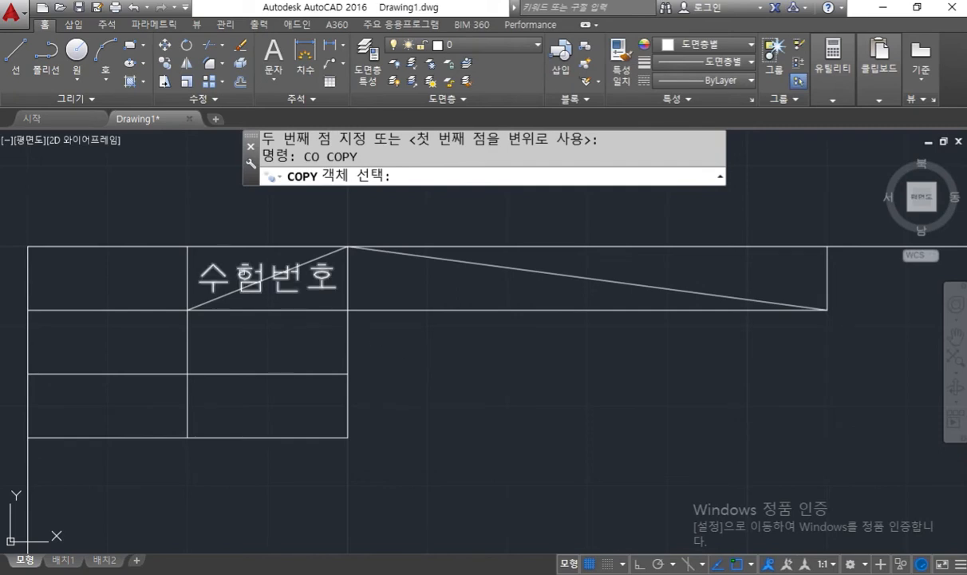
left_click(248, 266)
key("Return")
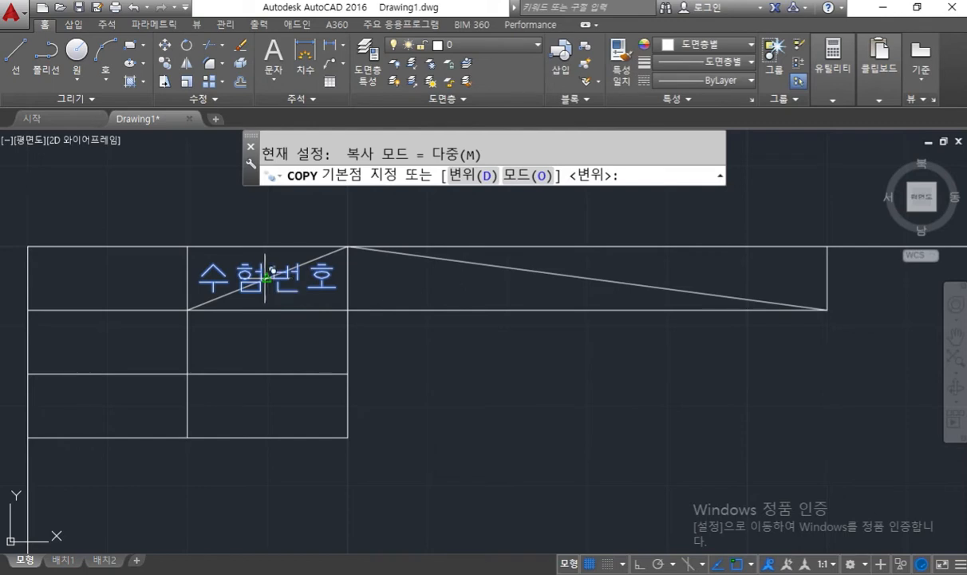
left_click(266, 278)
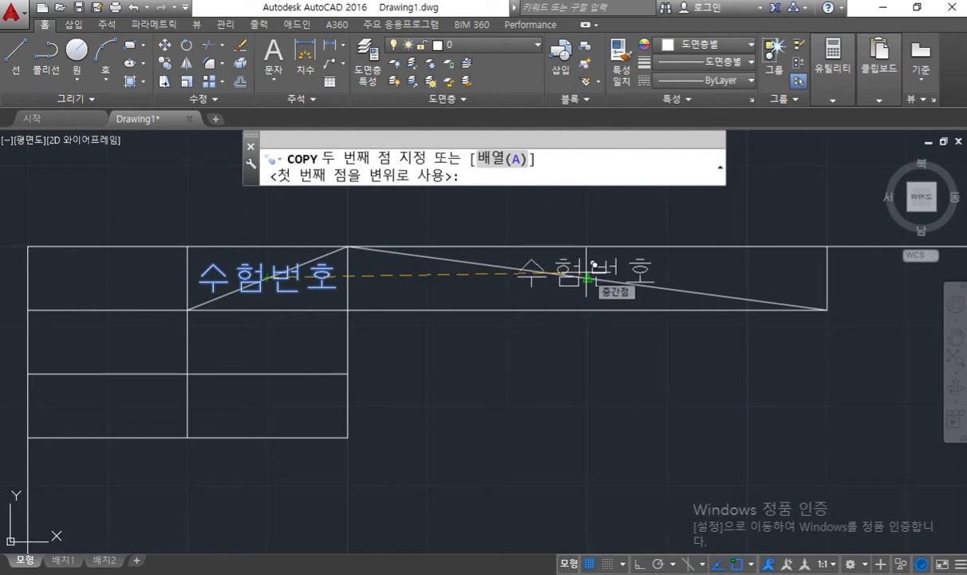
left_click(586, 277)
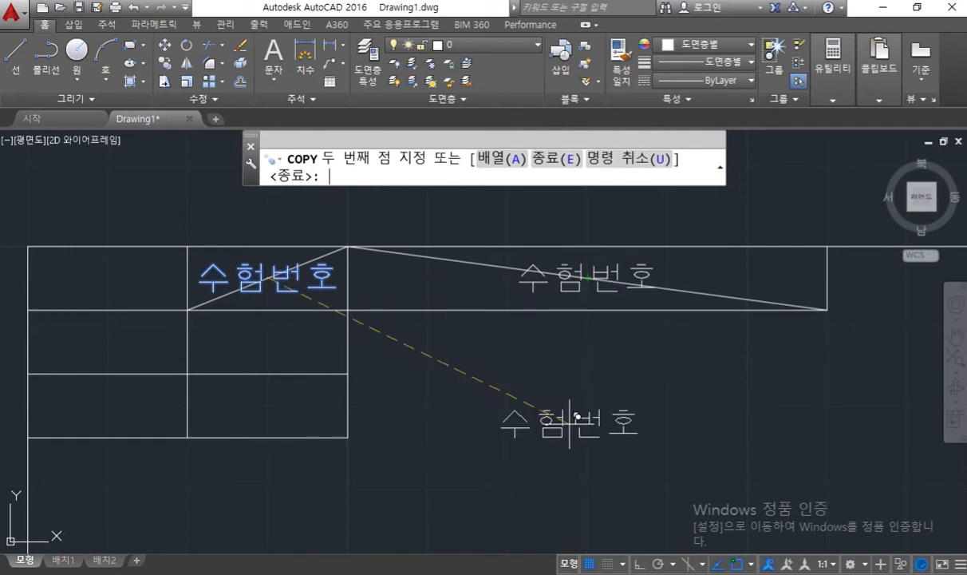
key("Return")
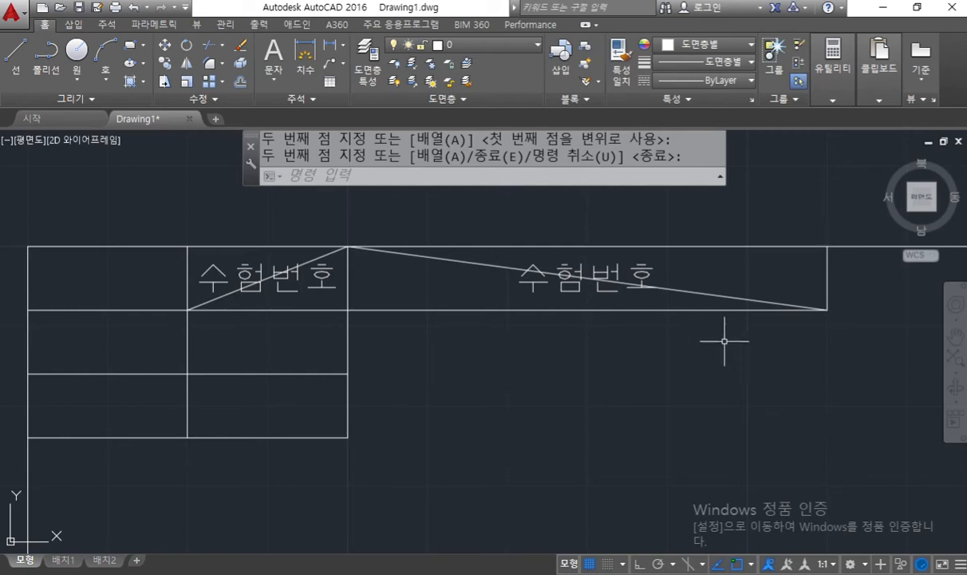
middle_click_drag(496, 367, 576, 356)
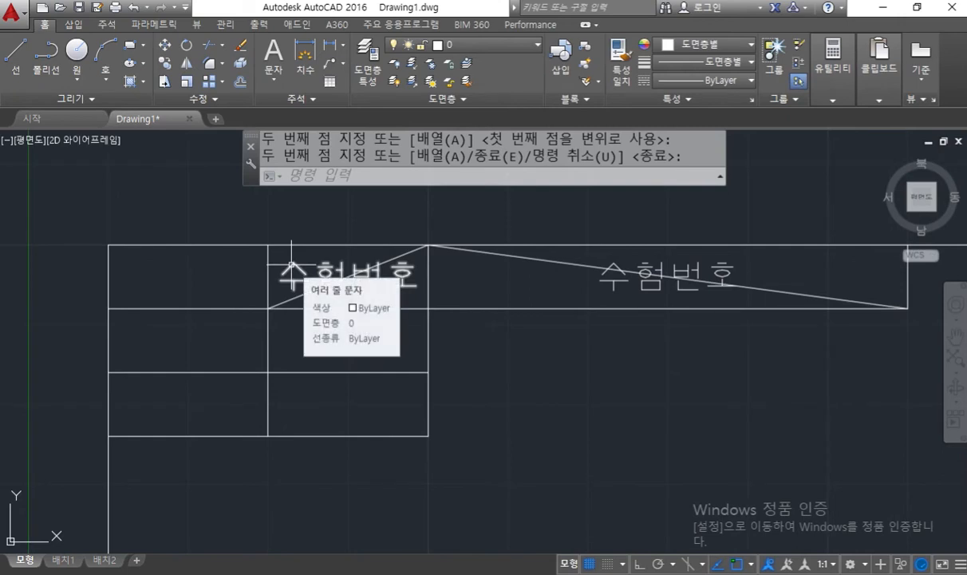
Step: Copy the top-middle 수험번호 into the top-left, second-row left and middle, and third-row left cells
type("co")
key("Return")
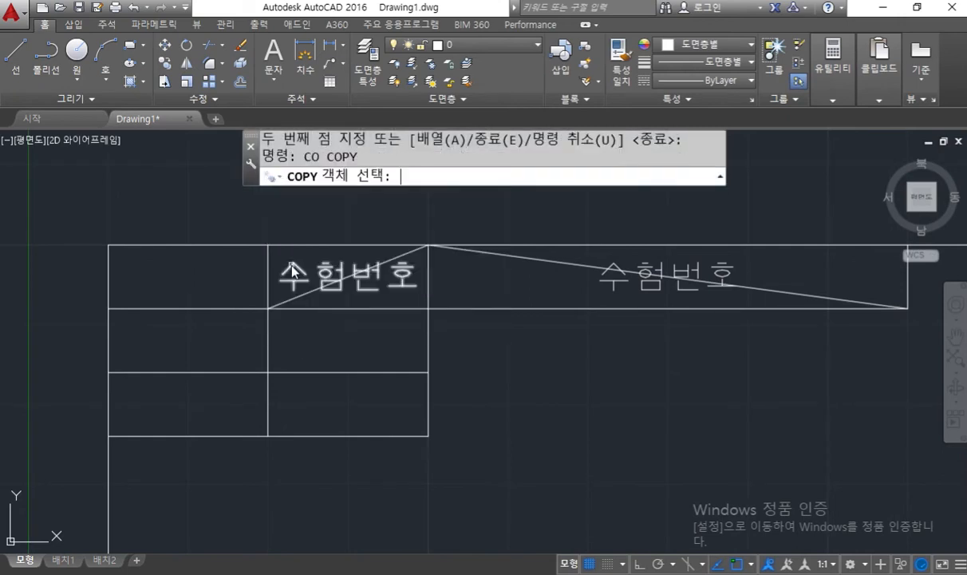
key("Return")
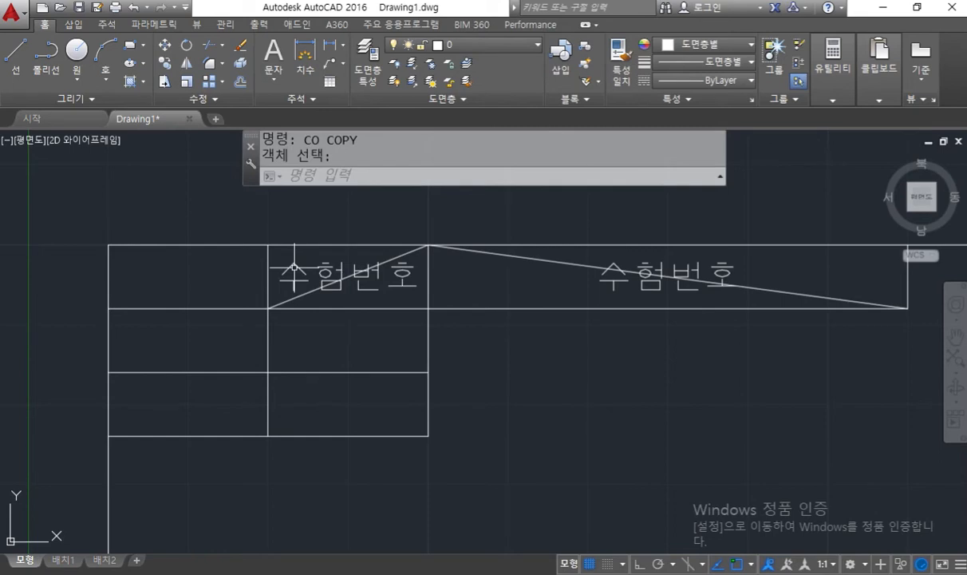
key("Return")
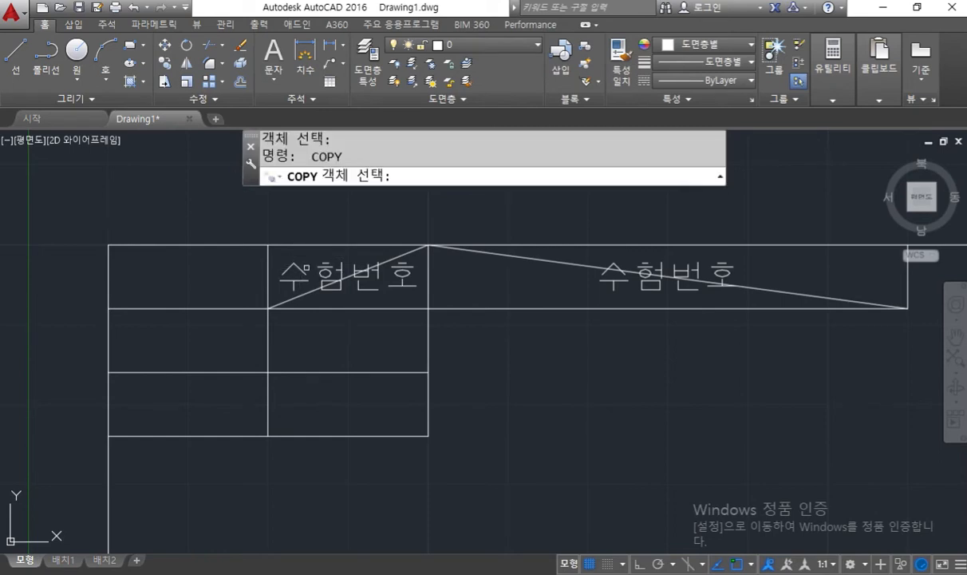
left_click(296, 269)
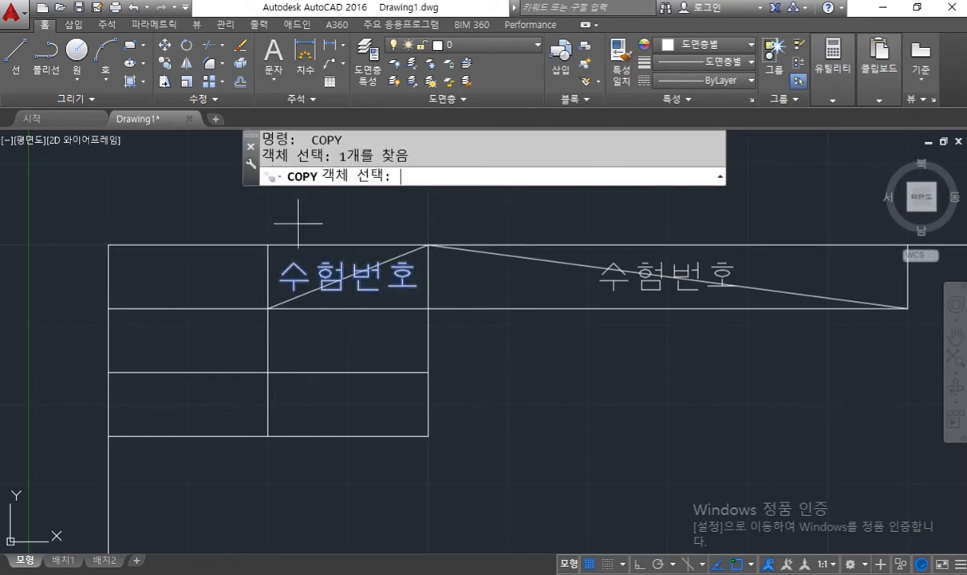
key("Return")
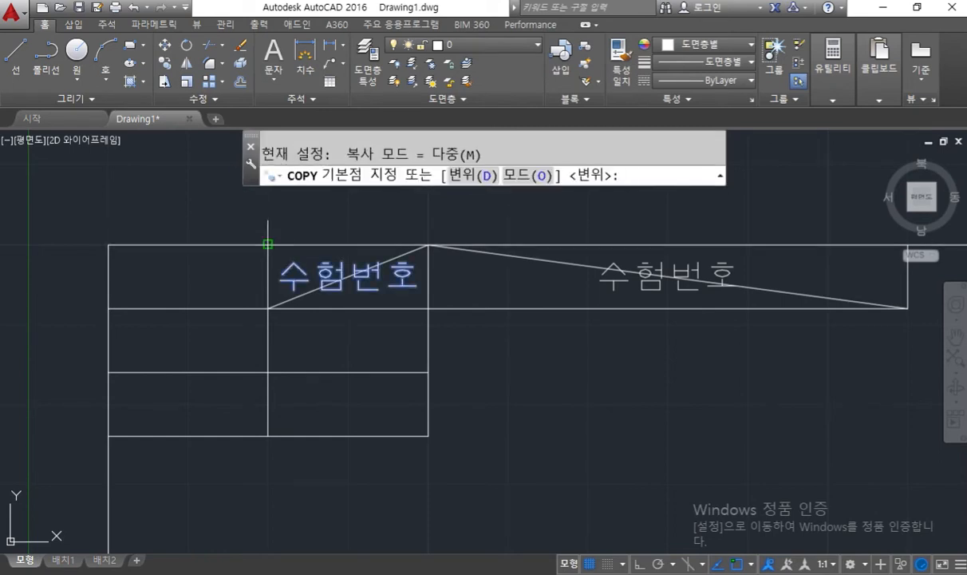
left_click(267, 243)
left_click(108, 244)
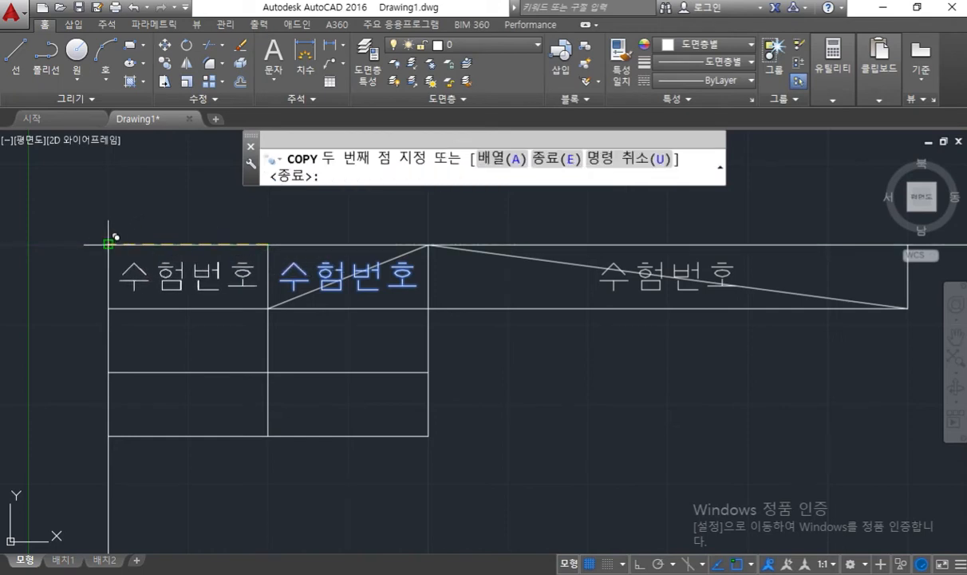
left_click(108, 308)
left_click(107, 372)
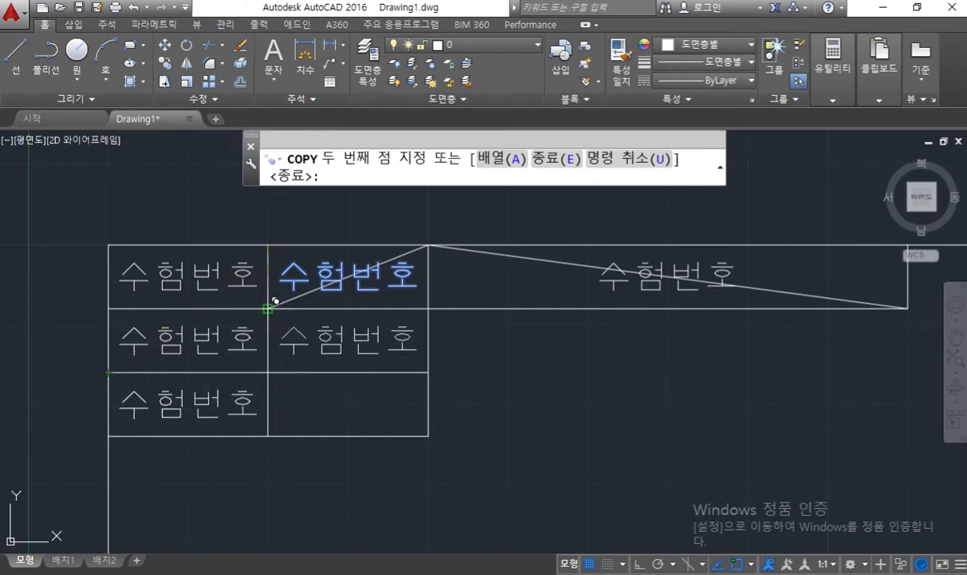
left_click(268, 308)
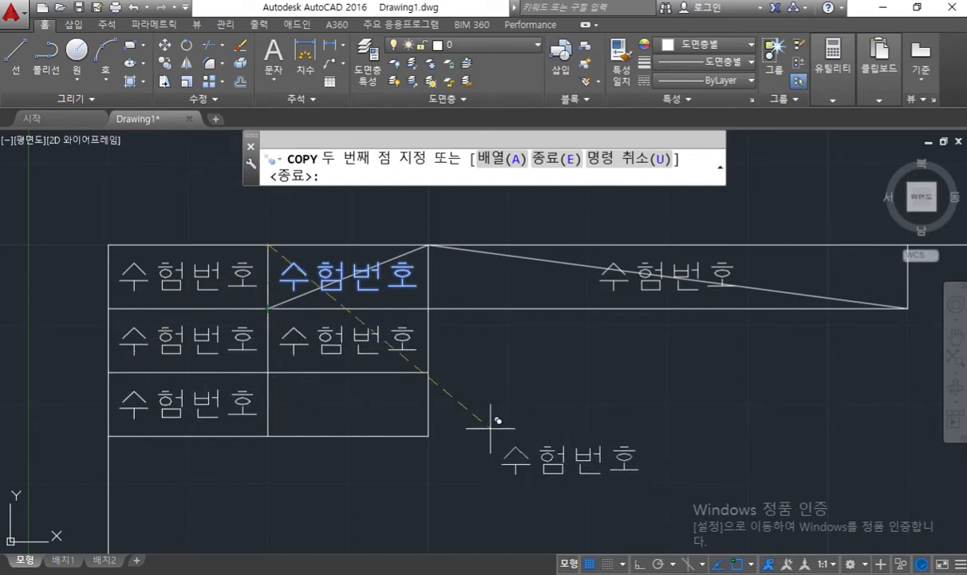
key("Return")
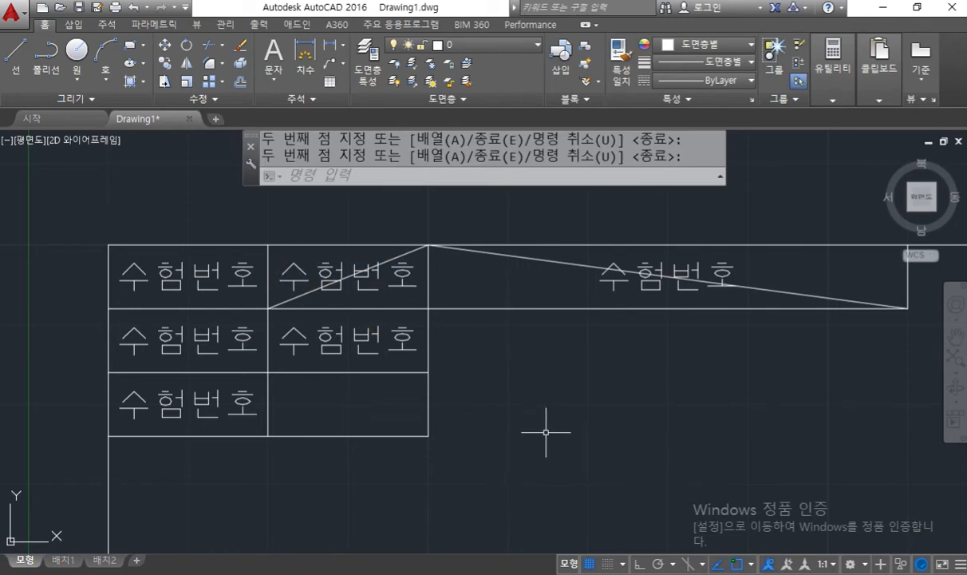
double_click(323, 269)
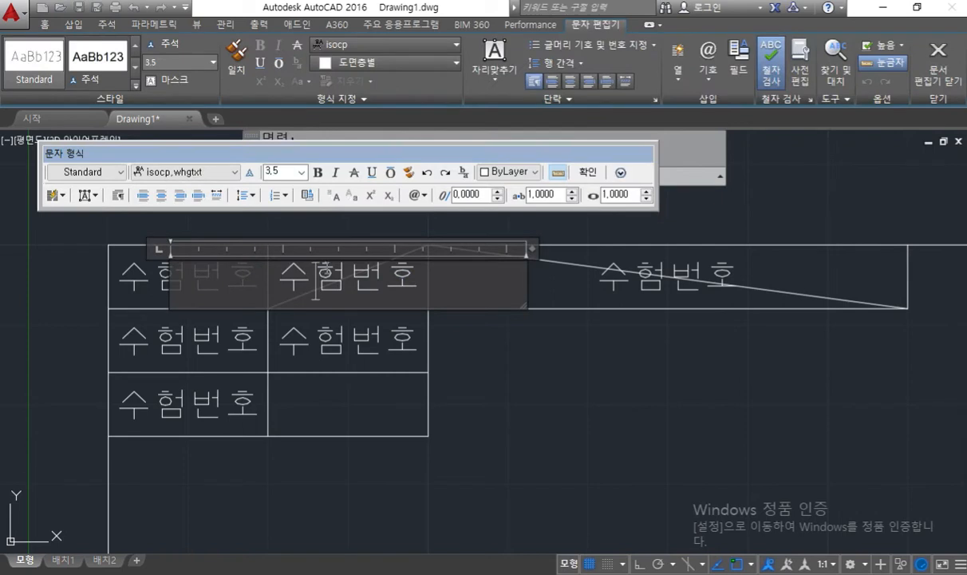
Step: Replace the top-middle label's text with the exam number
double_click(324, 274)
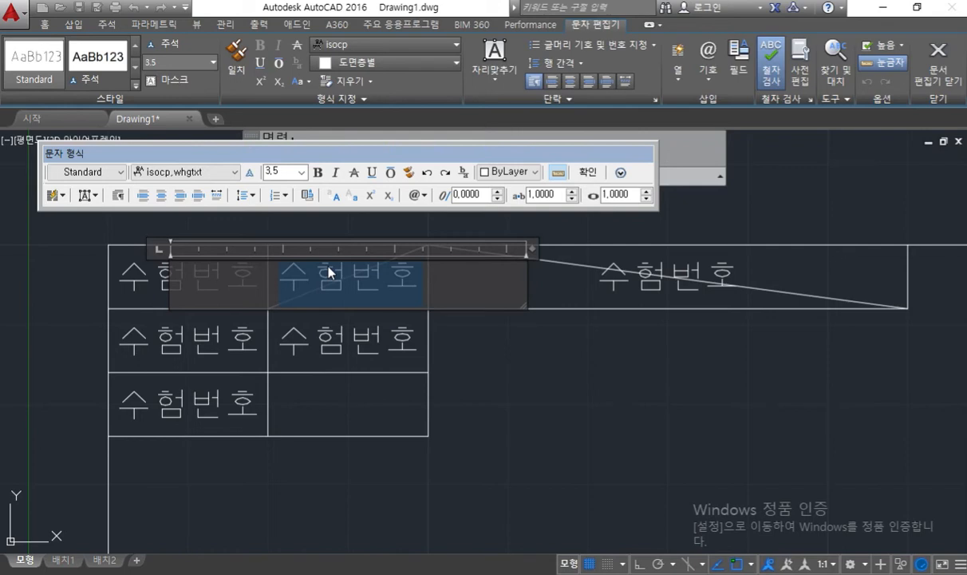
type("2020")
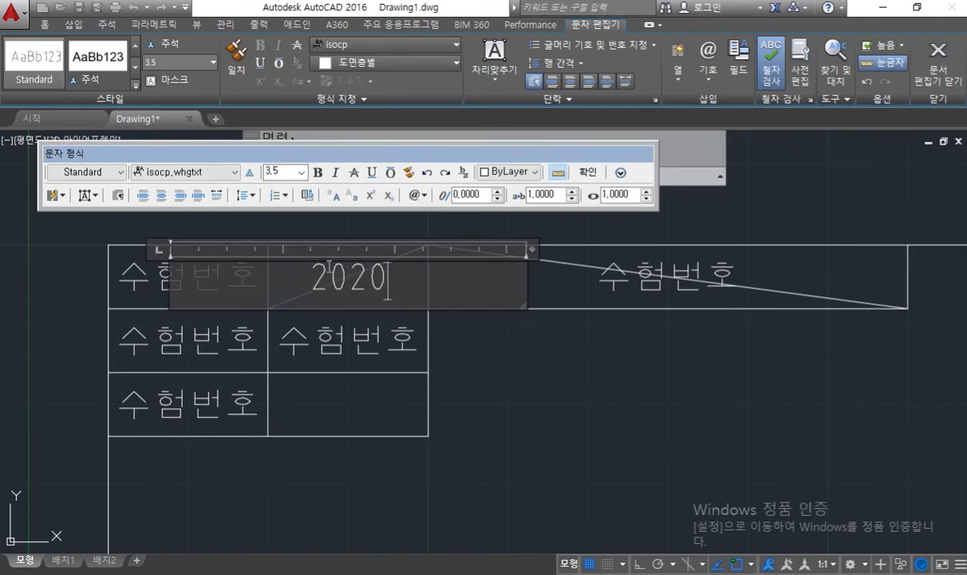
type("040")
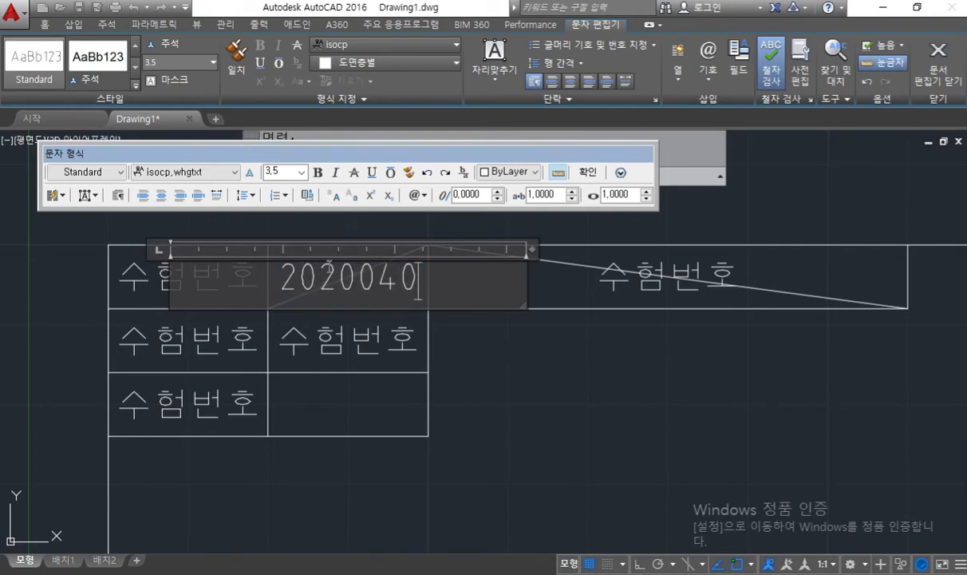
type("3")
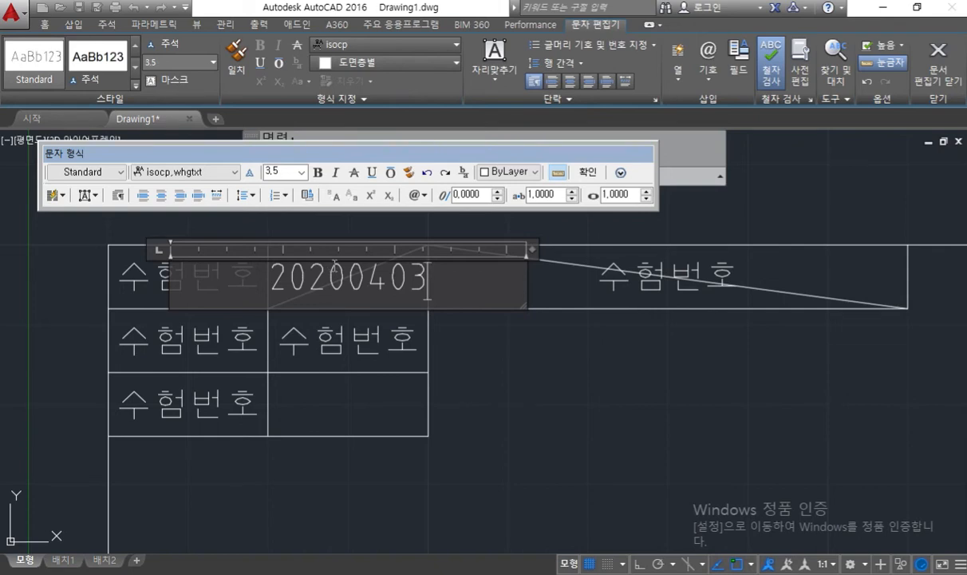
Step: Commit the 20200403 entry, then retype the wide right cell as 전산응용기계제도기능사 on one line
left_click(544, 427)
double_click(632, 300)
key("ctrl+a")
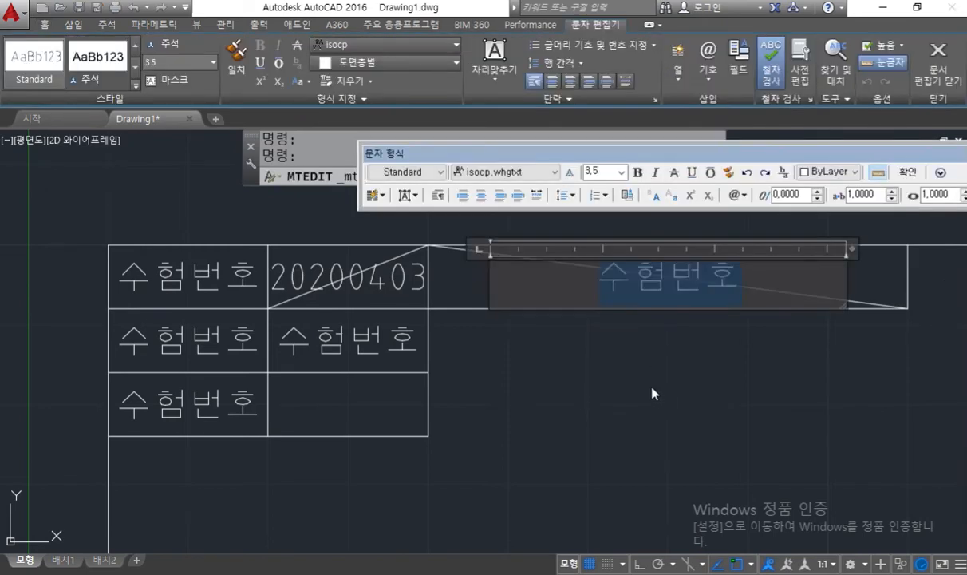
type("전산")
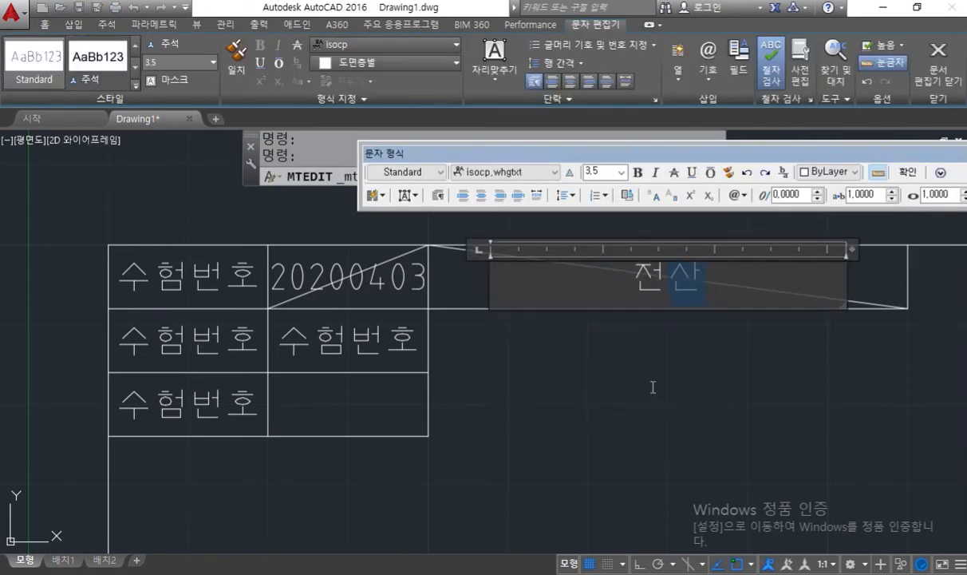
type("응용기{")
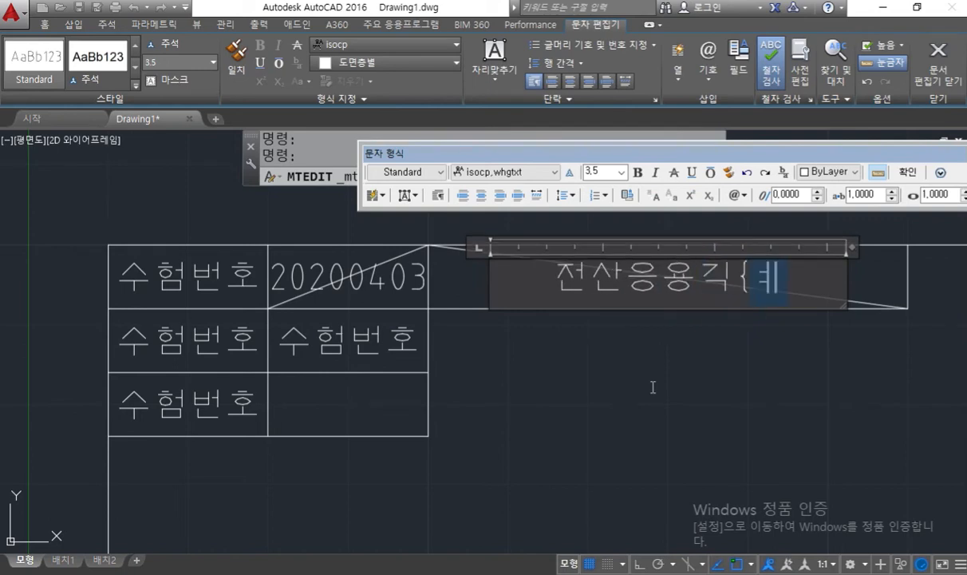
key("BackSpace")
key("BackSpace")
type("긱계제도")
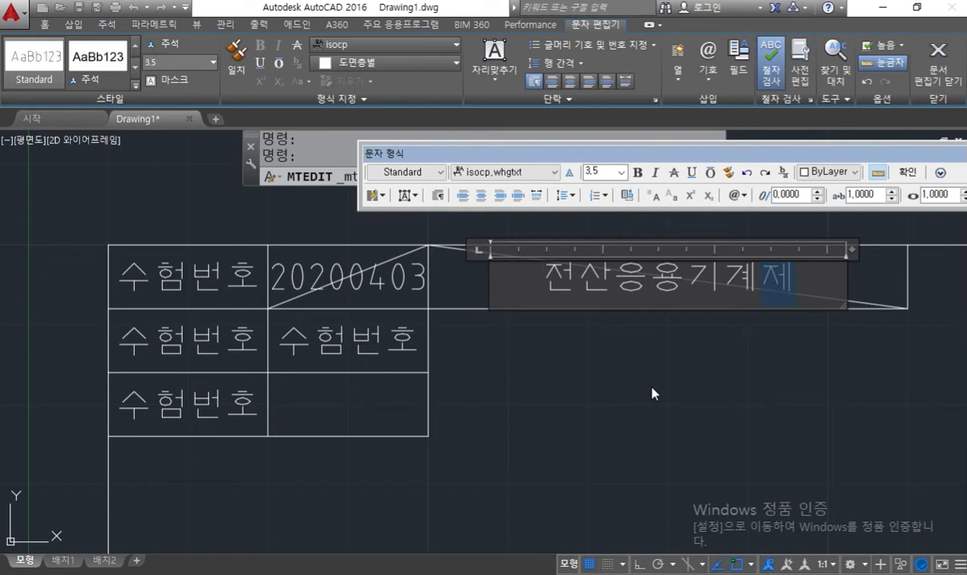
type("기능사")
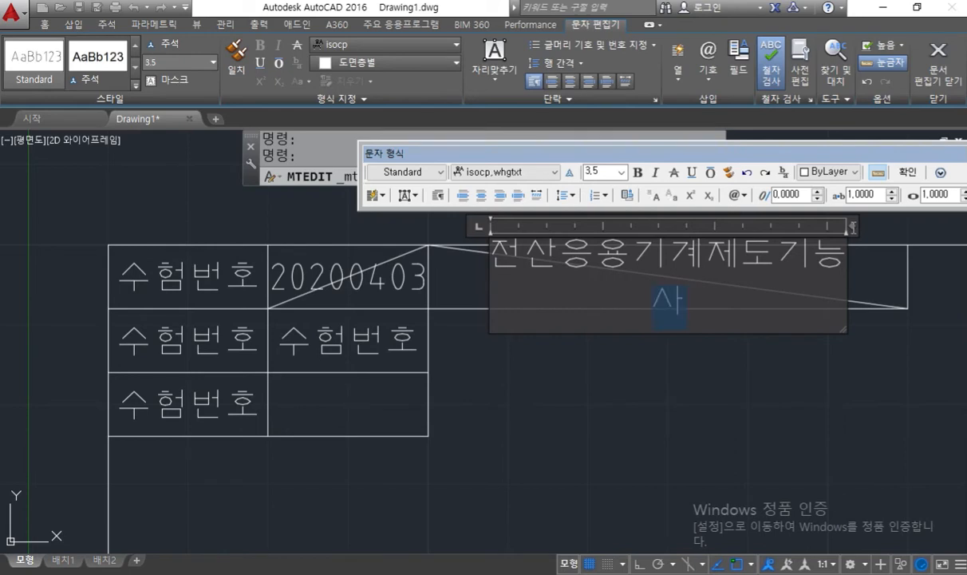
mouse_move(852, 226)
left_mouse_down()
mouse_move(879, 231)
mouse_move(778, 225)
mouse_move(893, 226)
mouse_move(814, 227)
mouse_move(863, 226)
left_mouse_up()
left_click(585, 370)
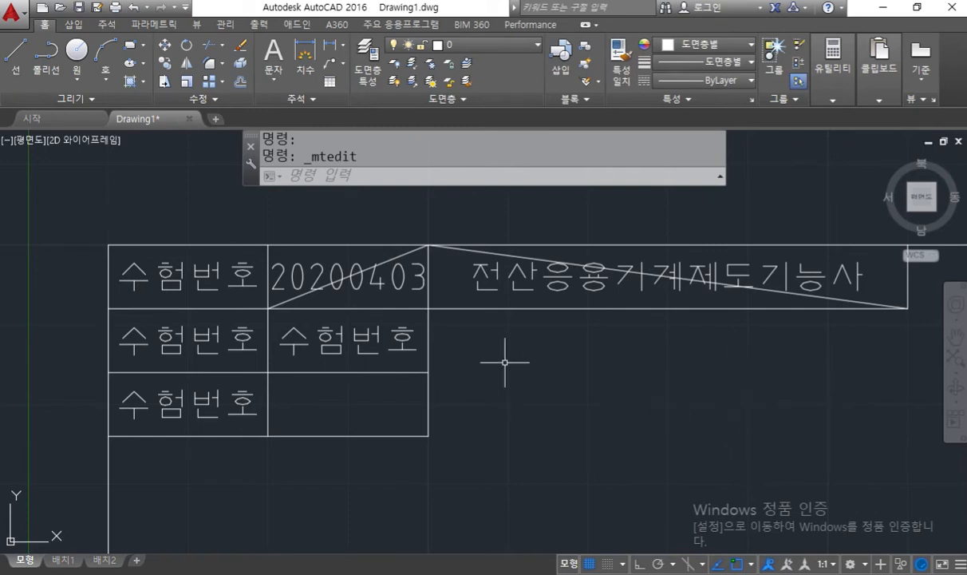
Step: Relabel the second-row cell as 성 명 and enter the examinee's name beside it
double_click(217, 330)
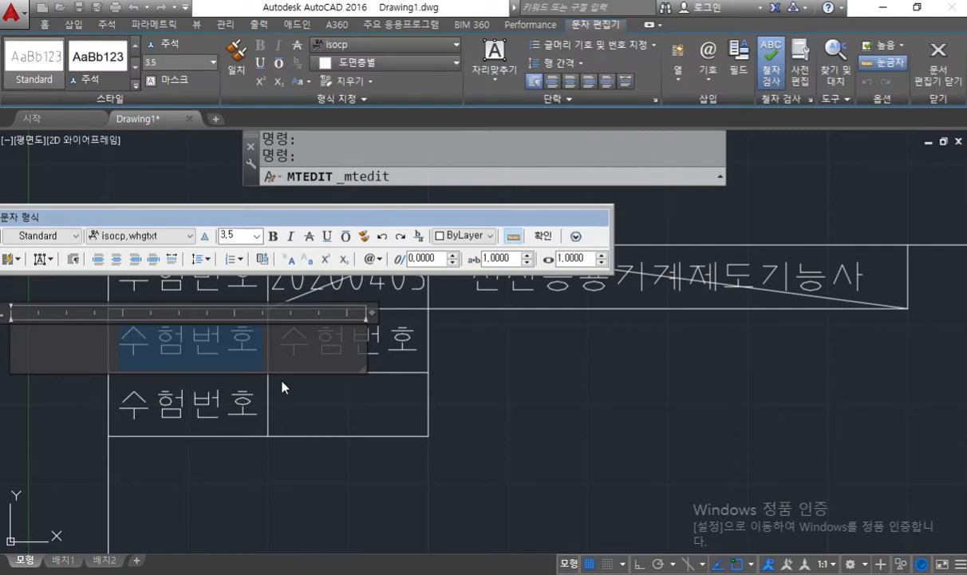
type("성     명")
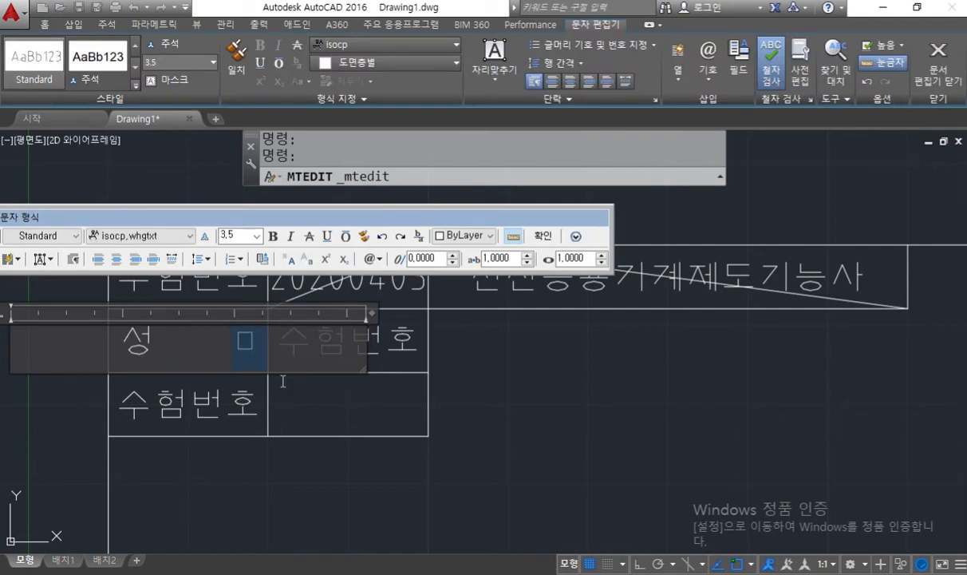
left_click(497, 399)
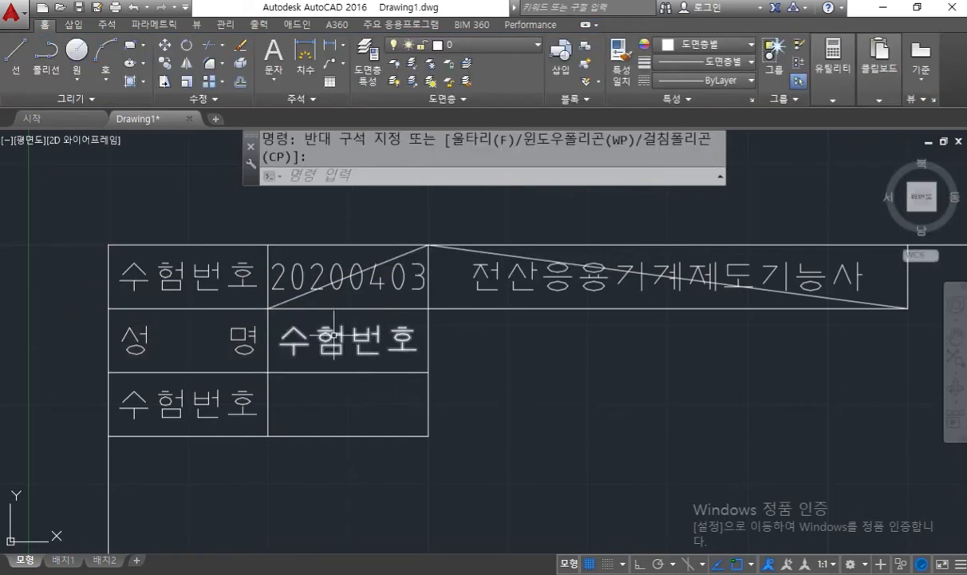
left_click(329, 339)
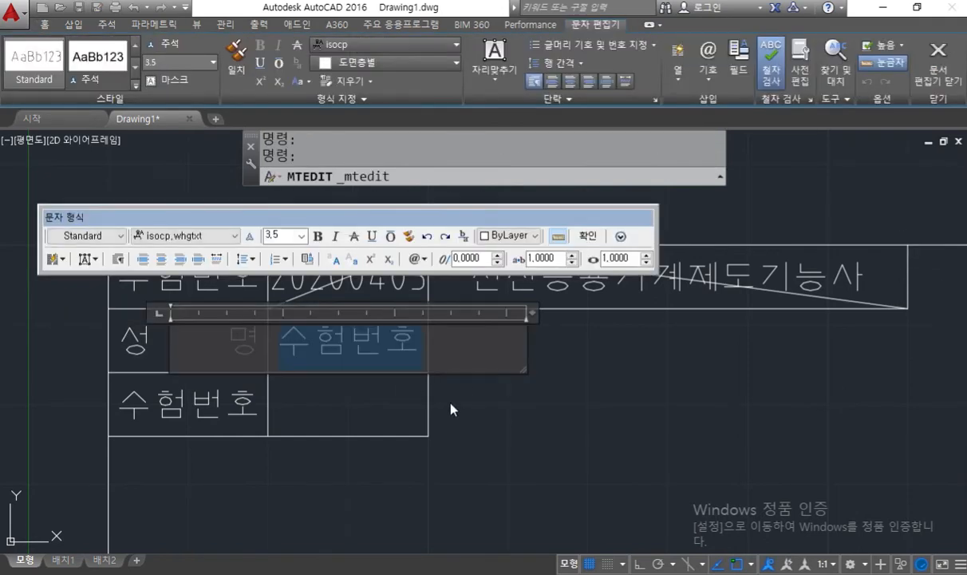
type("홍 길 동")
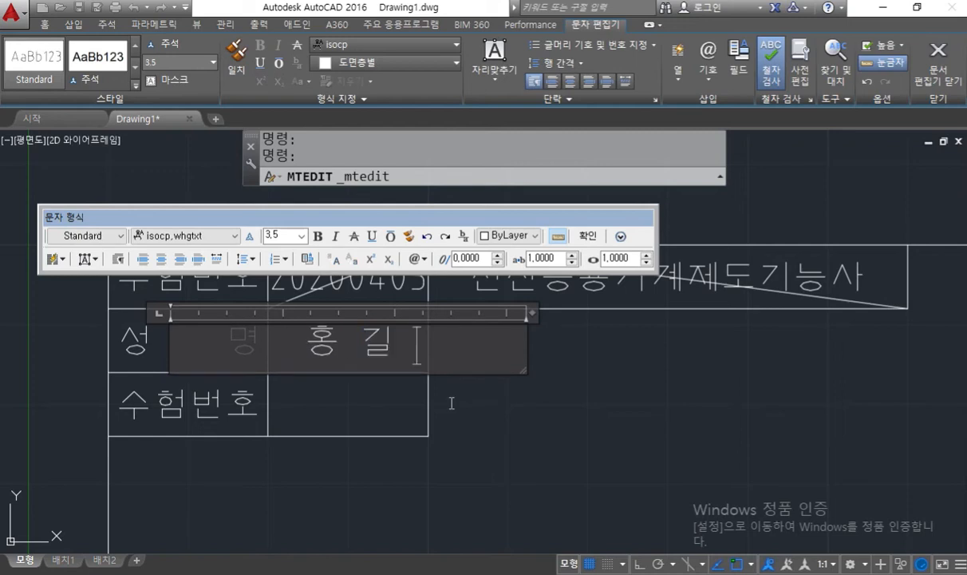
left_click(515, 435)
Step: Replace the third-row label's text with 감독확인
double_click(251, 403)
key("ctrl+a")
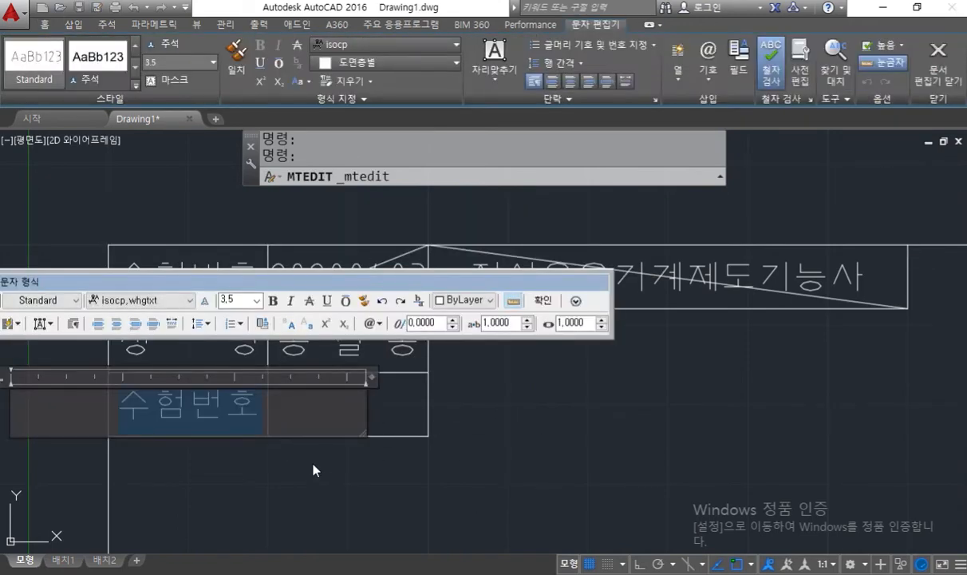
type("감")
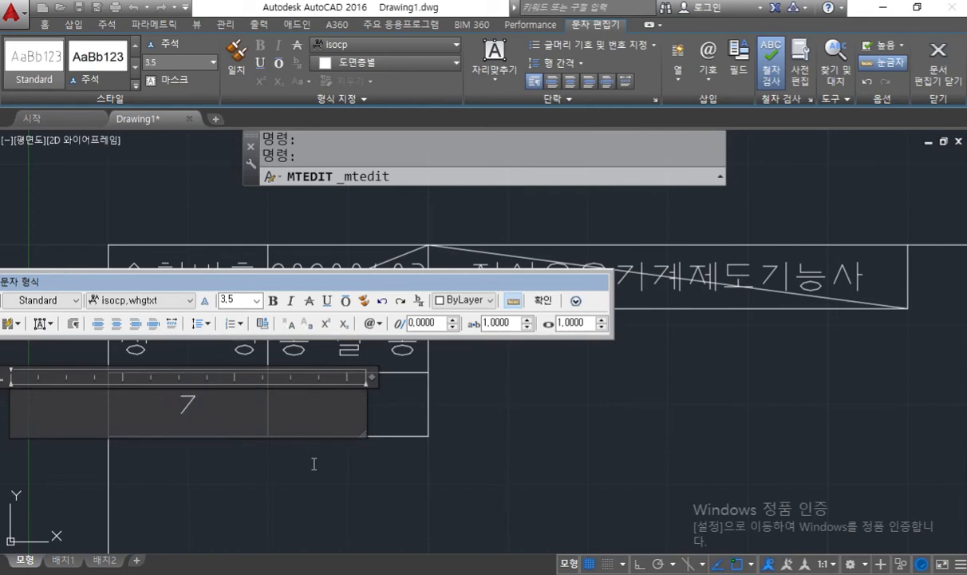
type("독확인")
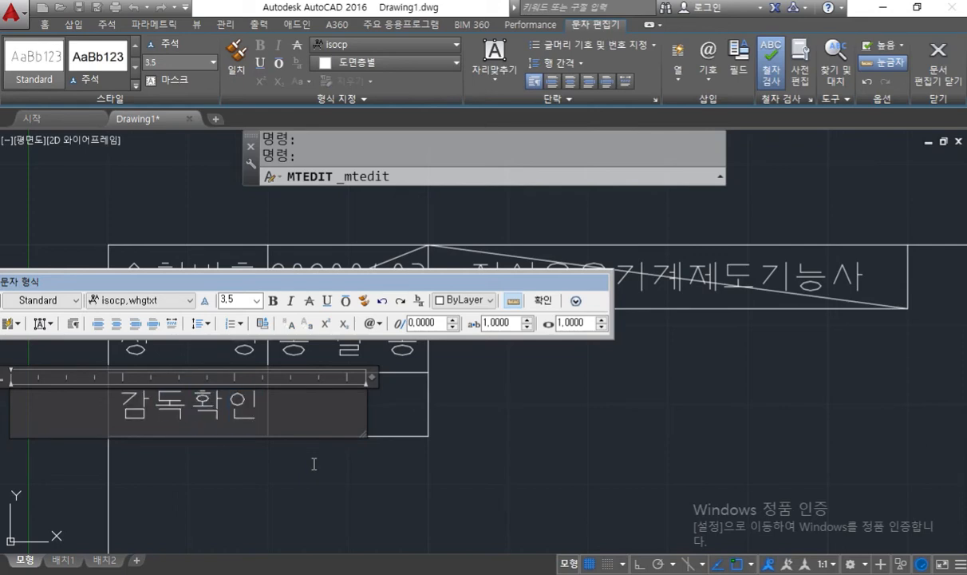
left_click(520, 433)
Step: Commit 감독확인 and bring the lower-right title-block table into view
left_click(520, 432)
scroll(535, 392, "down", 4)
middle_click_drag(650, 499, 364, 283)
middle_click_drag(566, 449, 413, 224)
middle_click_drag(527, 384, 460, 289)
scroll(463, 285, "up", 2)
scroll(500, 313, "up", 2)
scroll(500, 313, "down", 2)
middle_click_drag(496, 319, 438, 334)
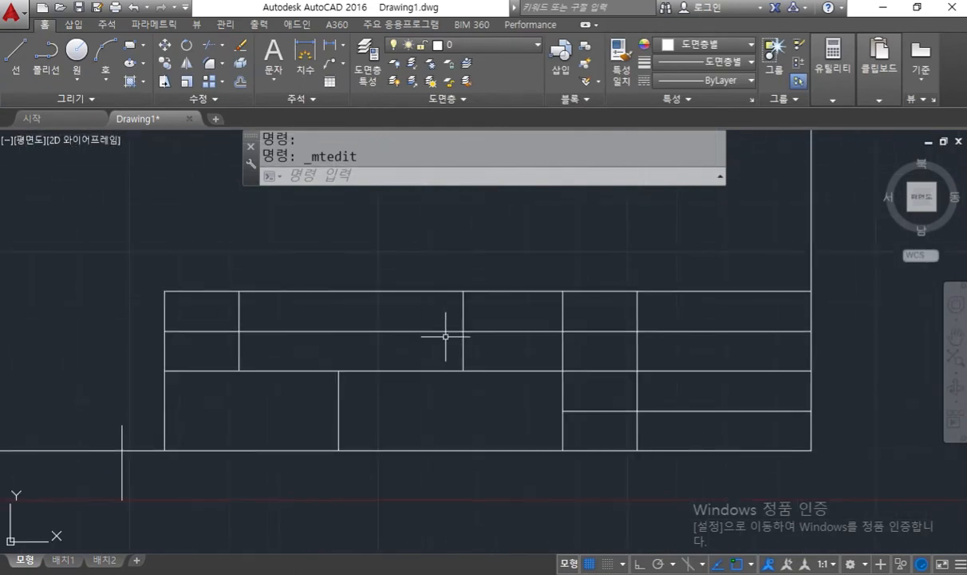
Step: Draw a zigzag guide line between the upper cell corners of the table
type("l")
key("Return")
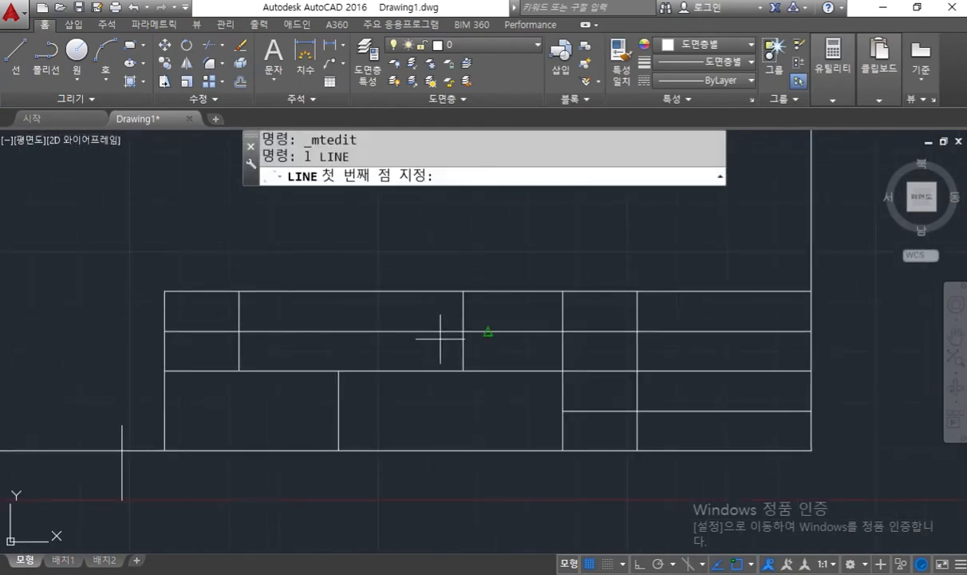
left_click(164, 330)
left_click(238, 291)
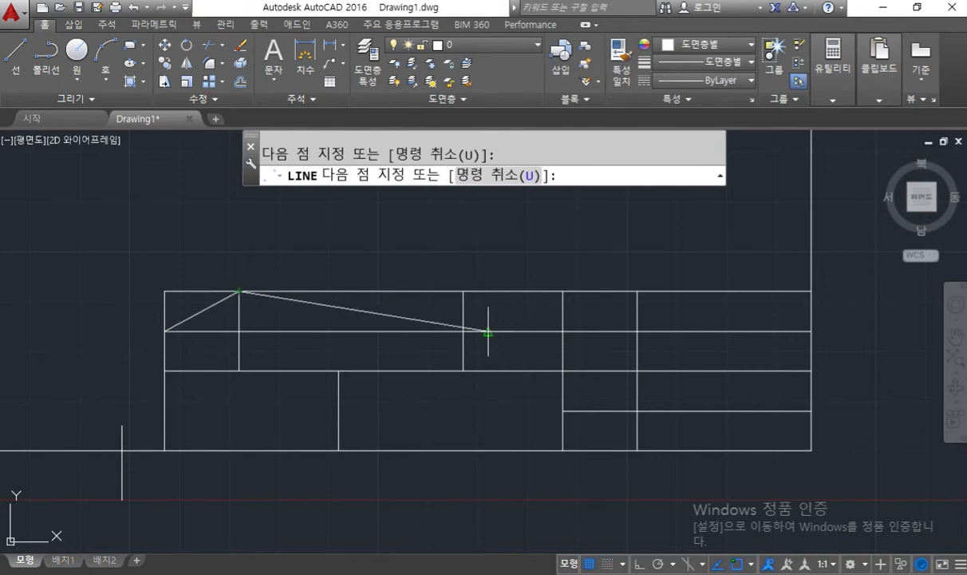
left_click(463, 331)
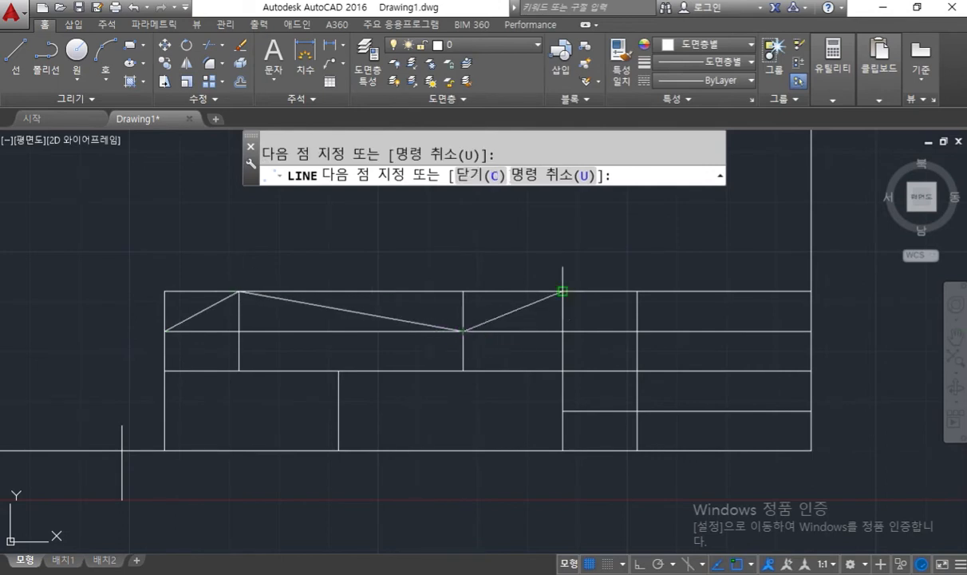
left_click(562, 291)
left_click(636, 331)
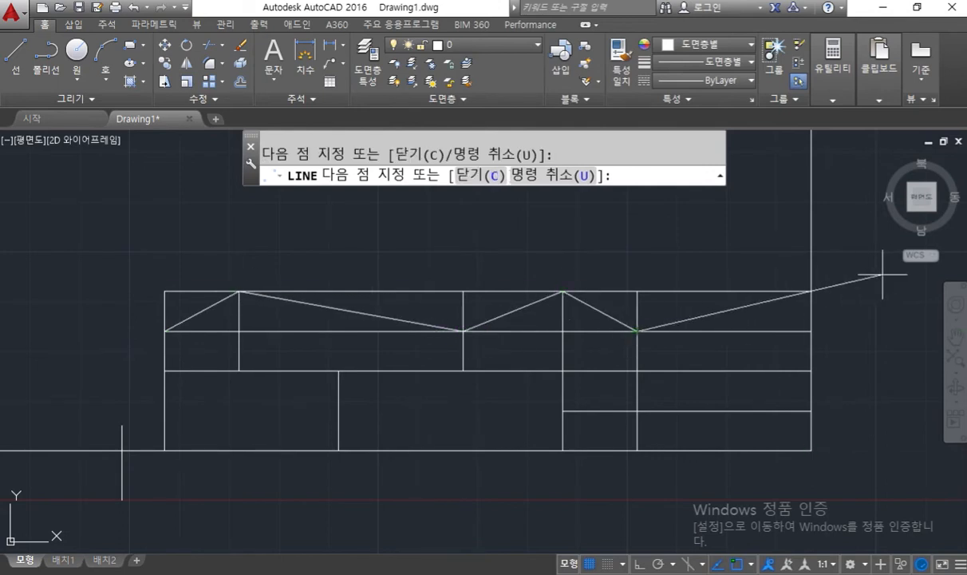
left_click(812, 291)
key("Return")
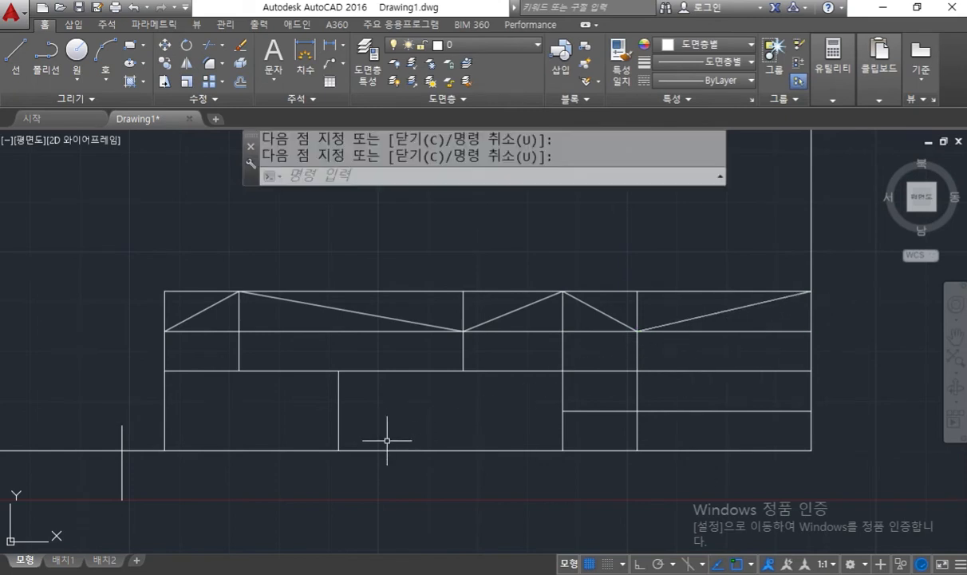
Step: Draw a second diagonal from the lower-left corner up and back down to the bottom edge
key("Return")
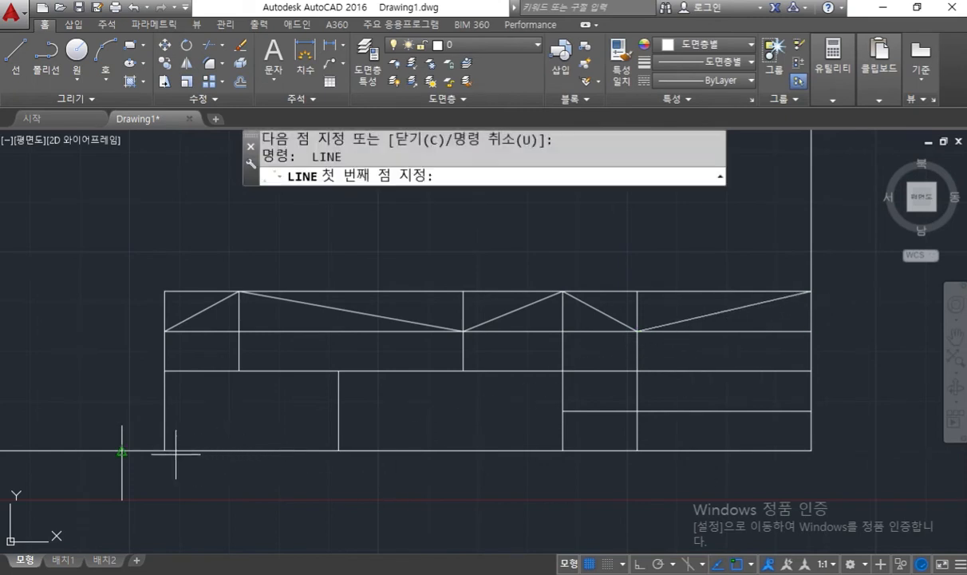
left_click(164, 450)
left_click(339, 371)
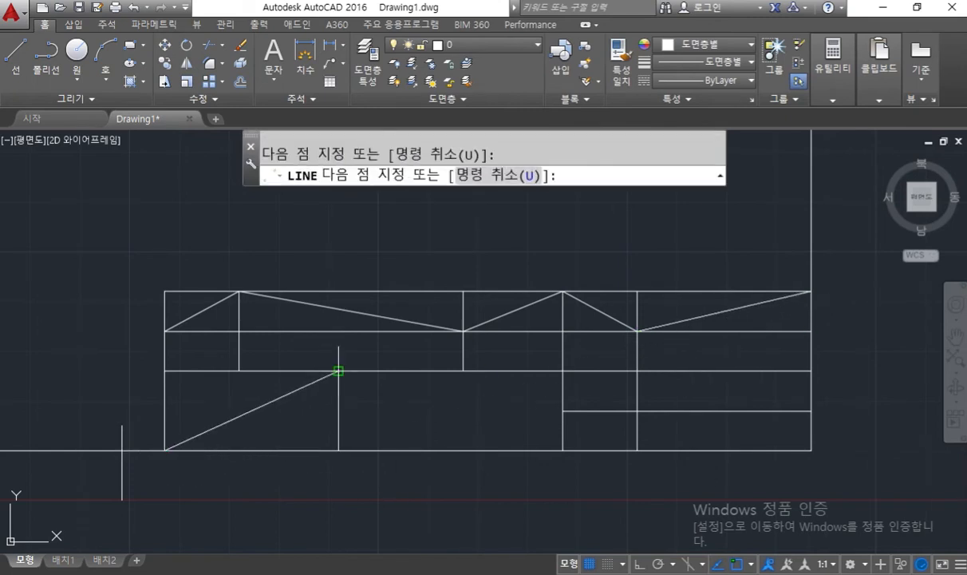
left_click(561, 450)
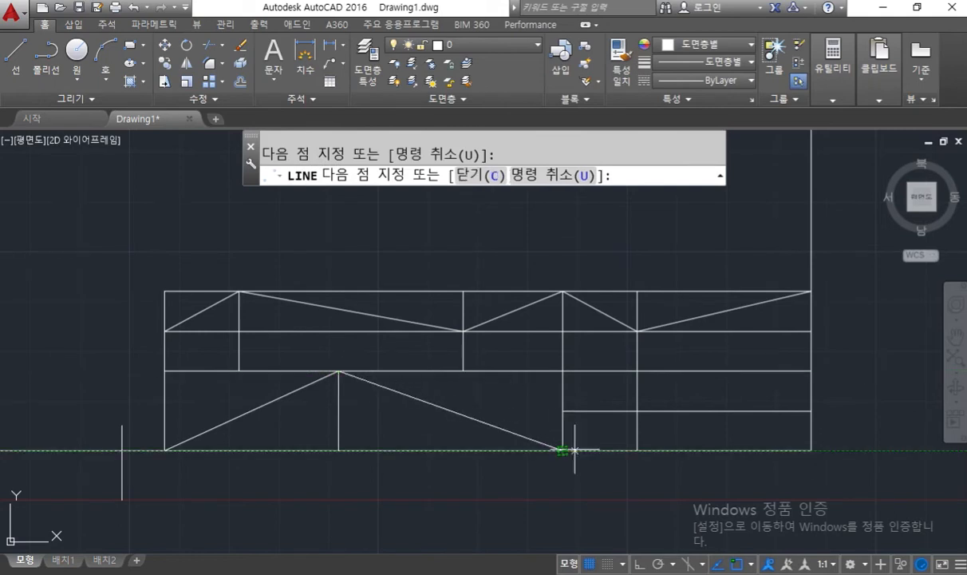
key("Return")
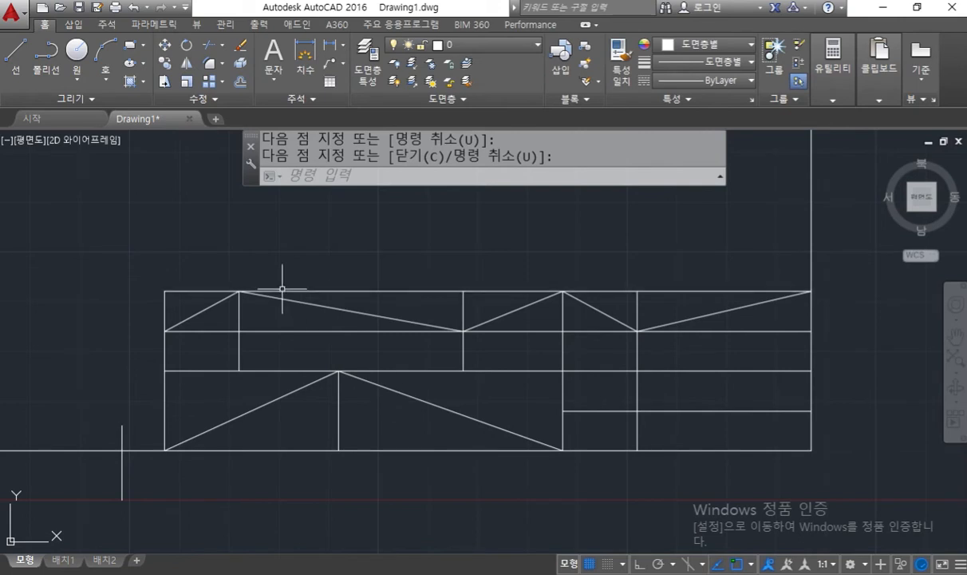
Step: Begin a multiline text box above the table with MT, picking its first corner
middle_click_drag(281, 287, 287, 315)
type("mt")
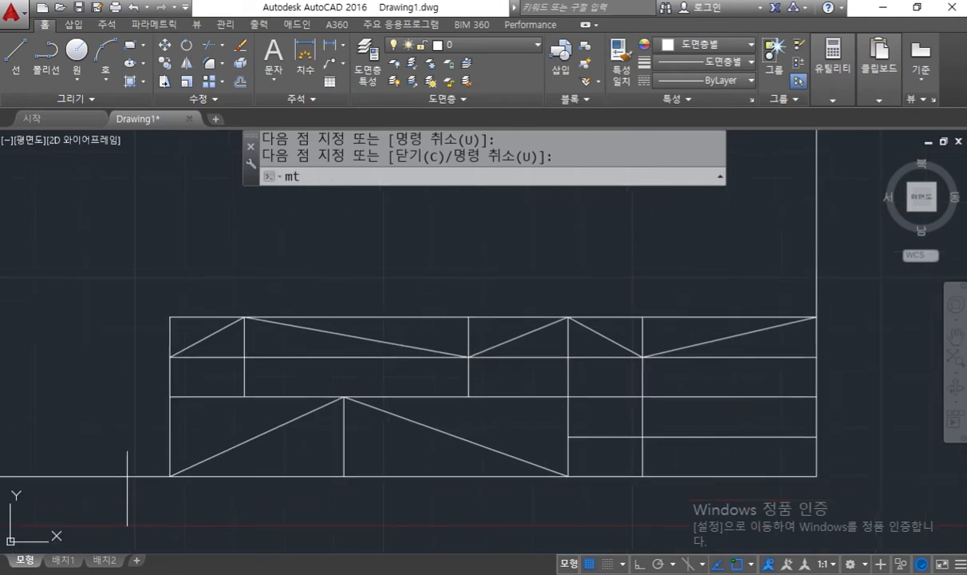
key("Return")
left_click(196, 227)
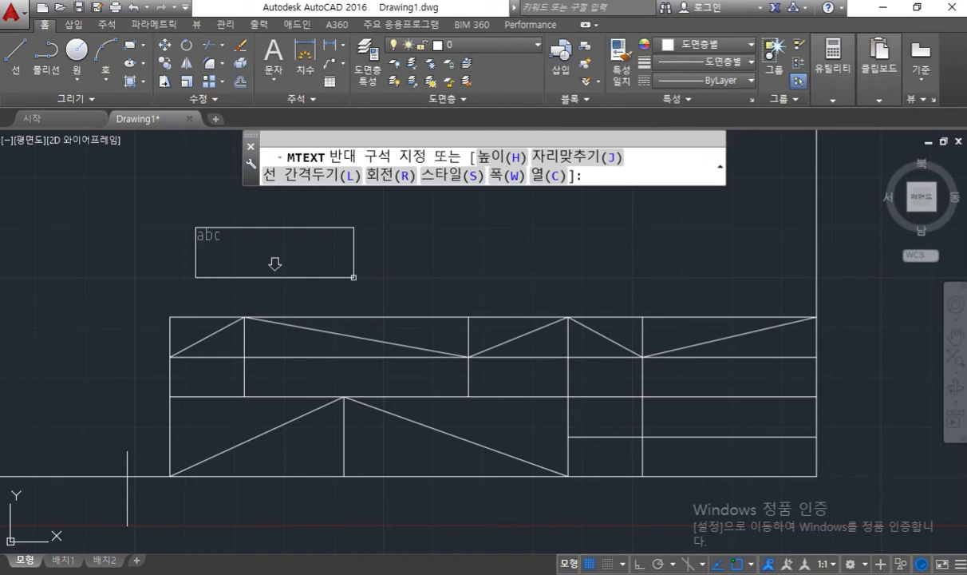
Step: Create middle-centre multiline text 과제명 with 3.5 height above the table
left_click(353, 277)
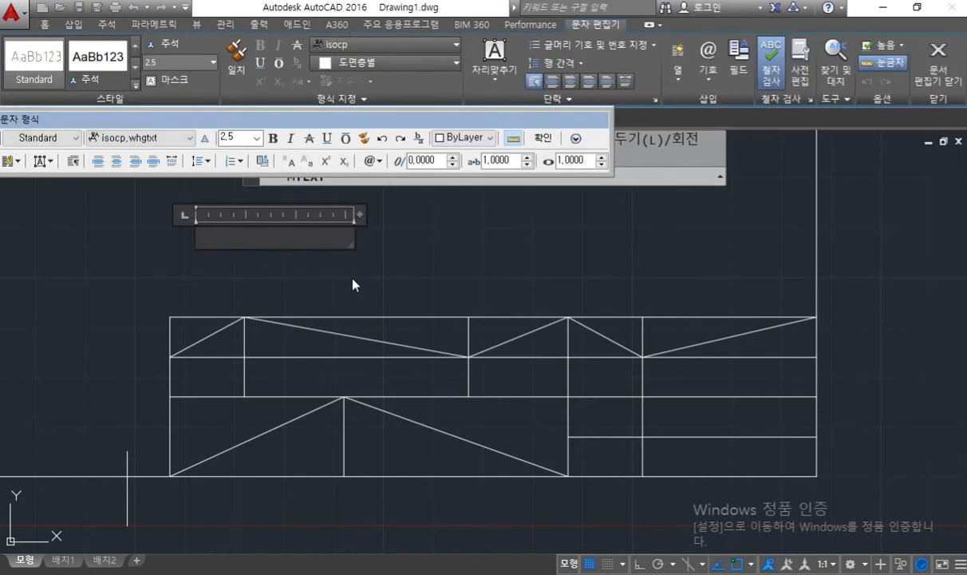
left_click(233, 138)
type("3.5")
key("Return")
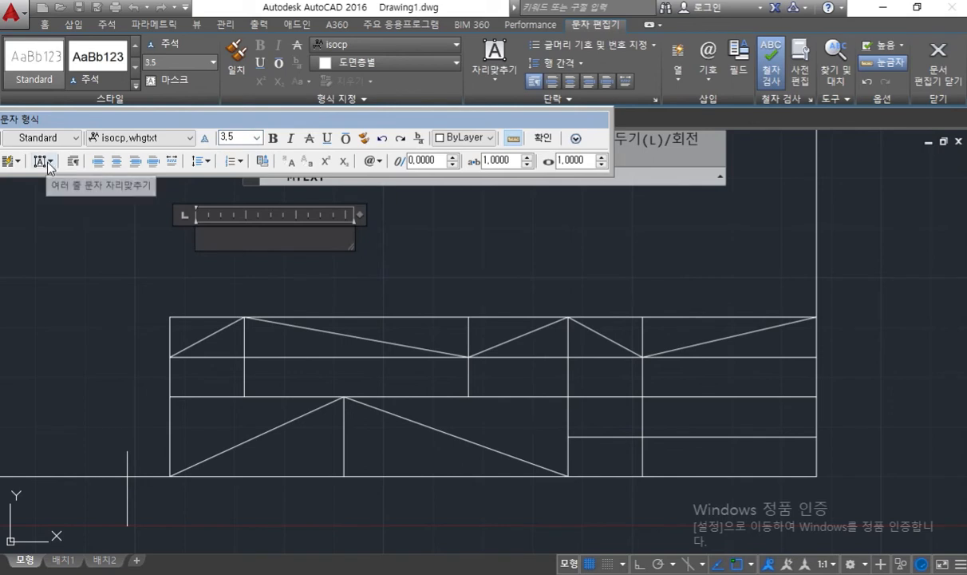
left_click(48, 163)
left_click(84, 247)
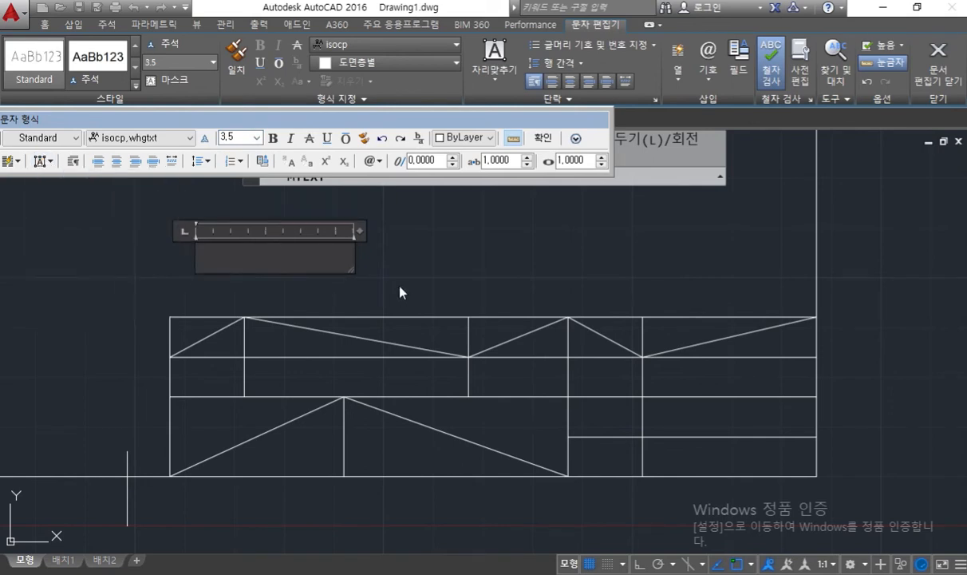
type("과제명")
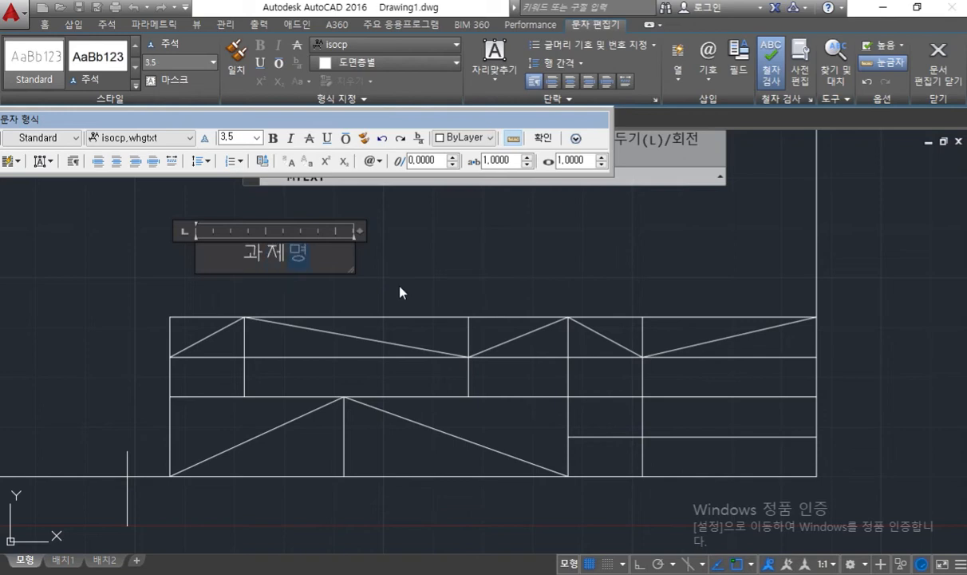
left_click(425, 247)
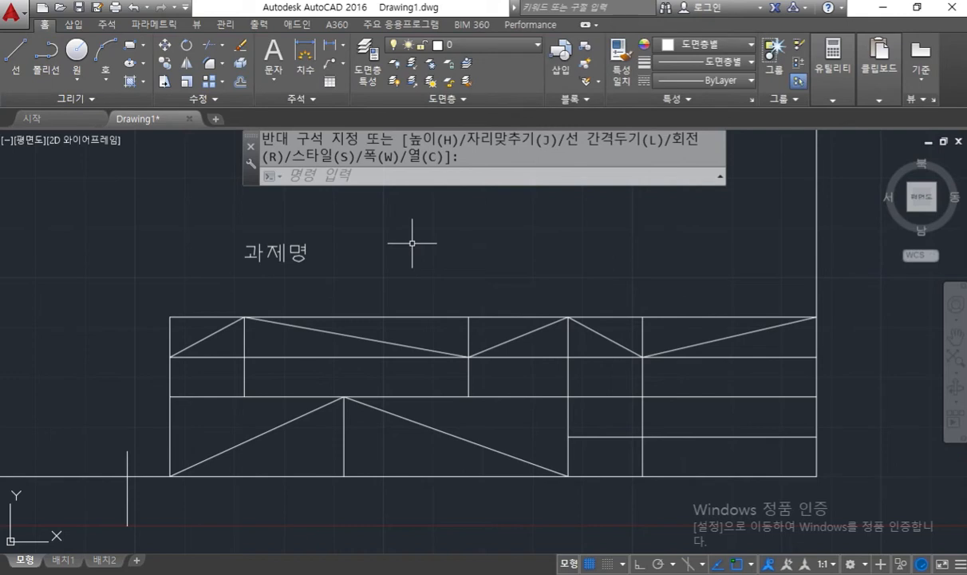
Step: Move 과제명 by its insertion point into the top-left cell of the table
type("m")
key("Return")
left_click(361, 266)
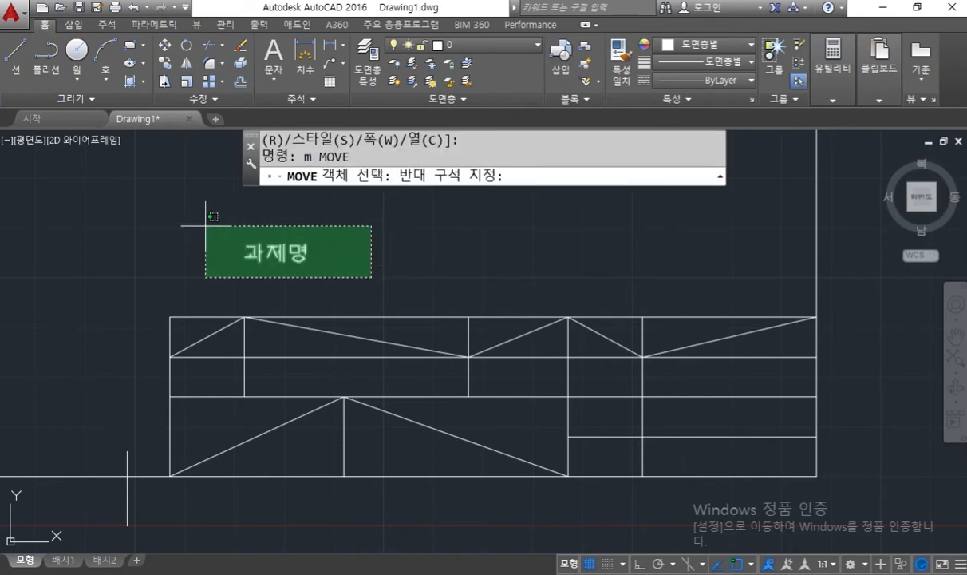
left_click(199, 214)
key("Return")
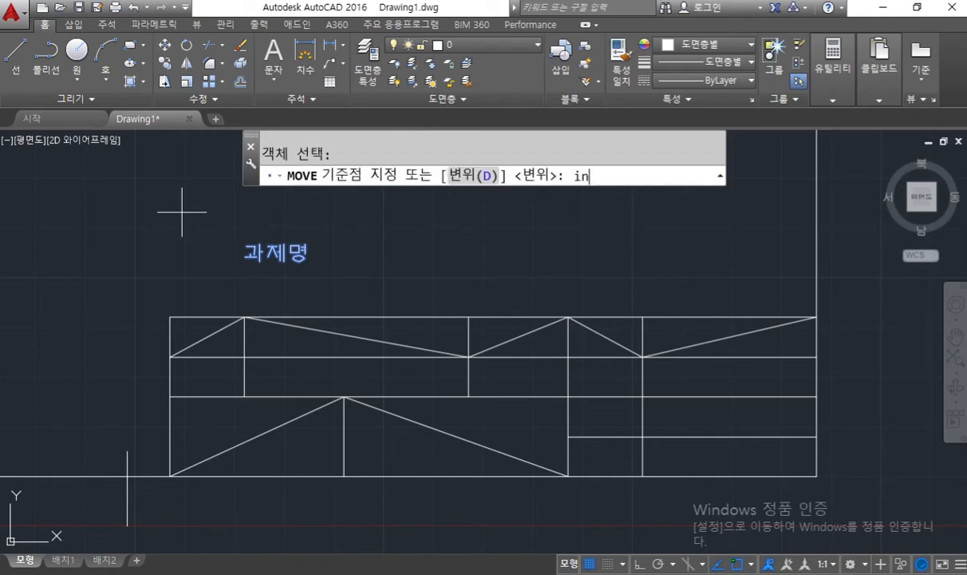
type("ins")
key("Return")
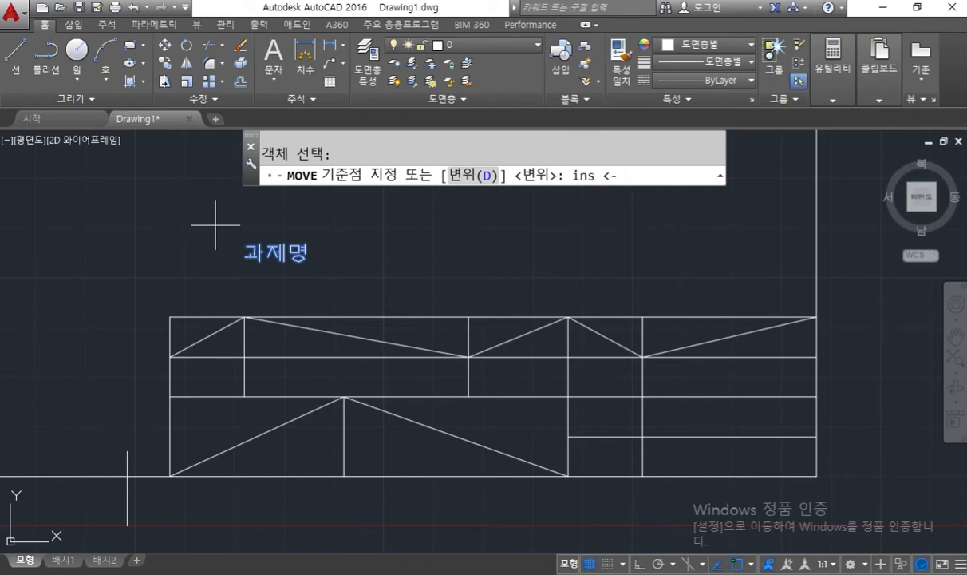
left_click(253, 249)
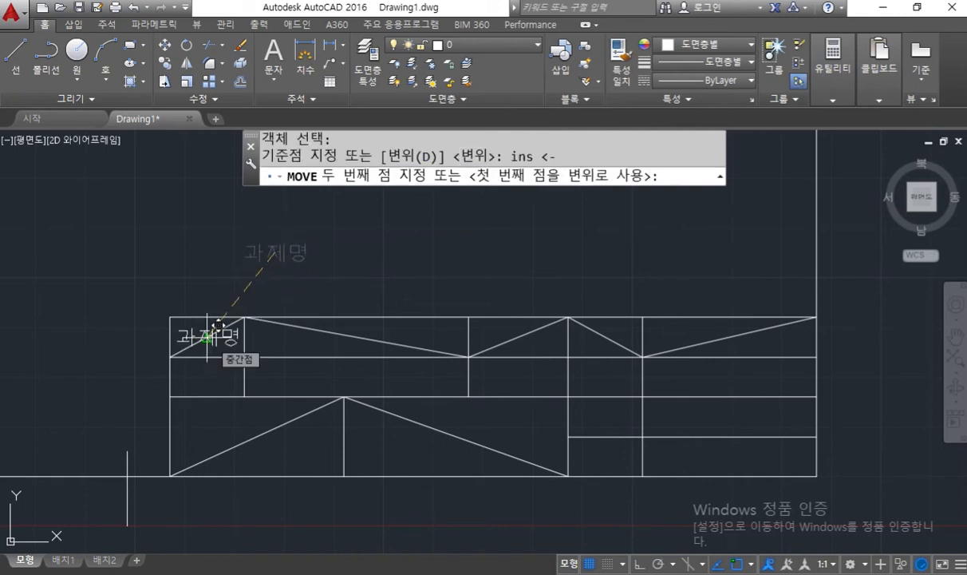
left_click(207, 339)
middle_click_drag(343, 280, 306, 208)
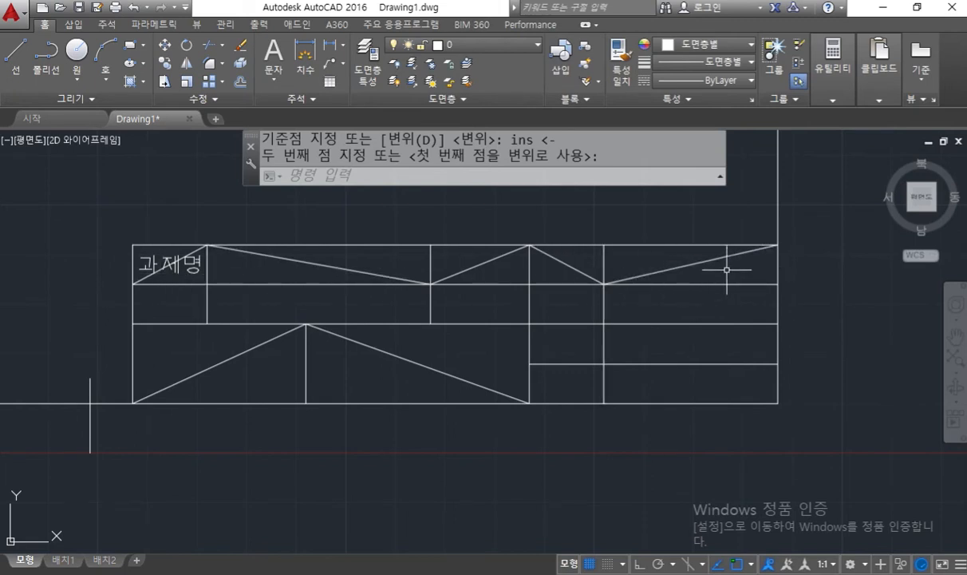
key("Escape")
Step: Copy 과제명 into the remaining top-row cells and the two large lower cells
type("co")
key("Return")
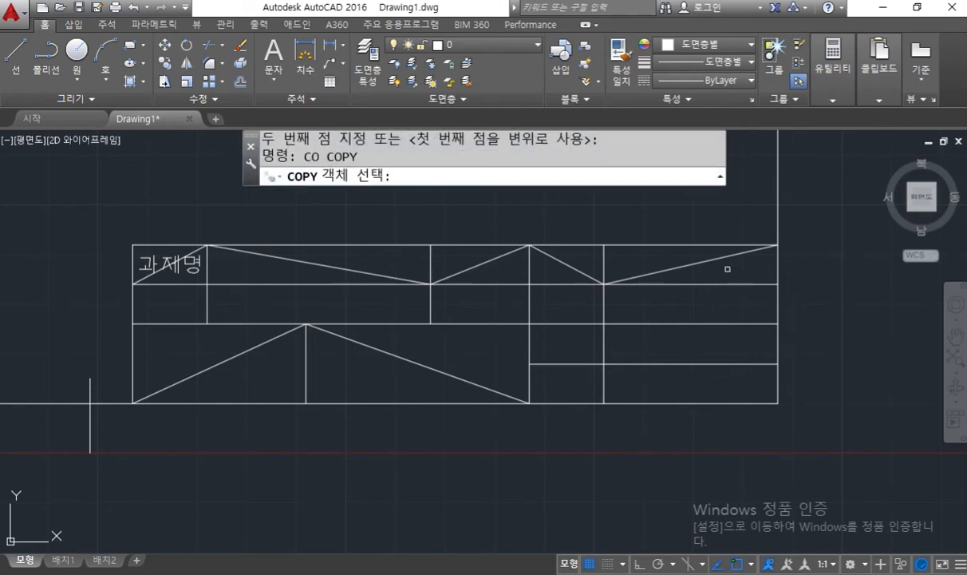
left_click(170, 263)
key("Return")
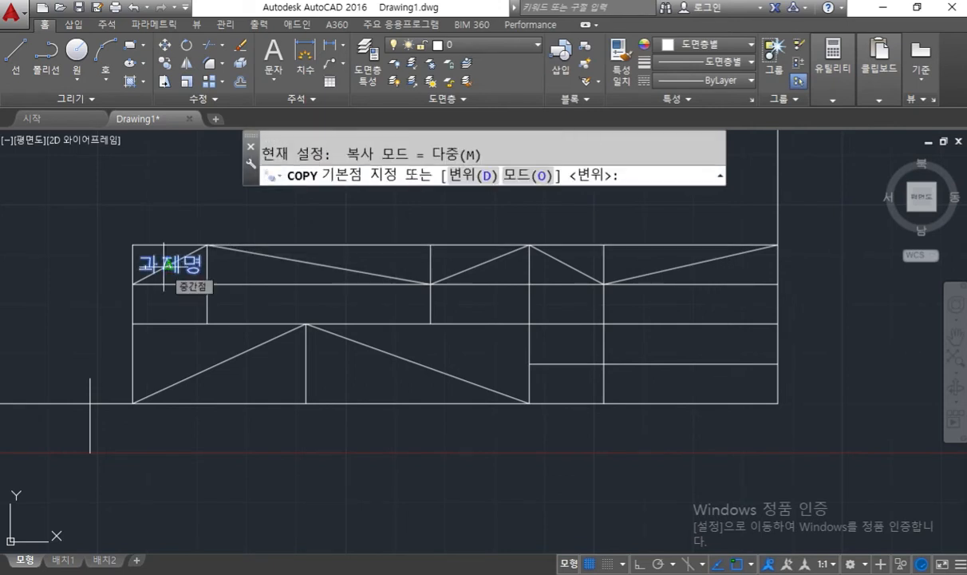
left_click(165, 264)
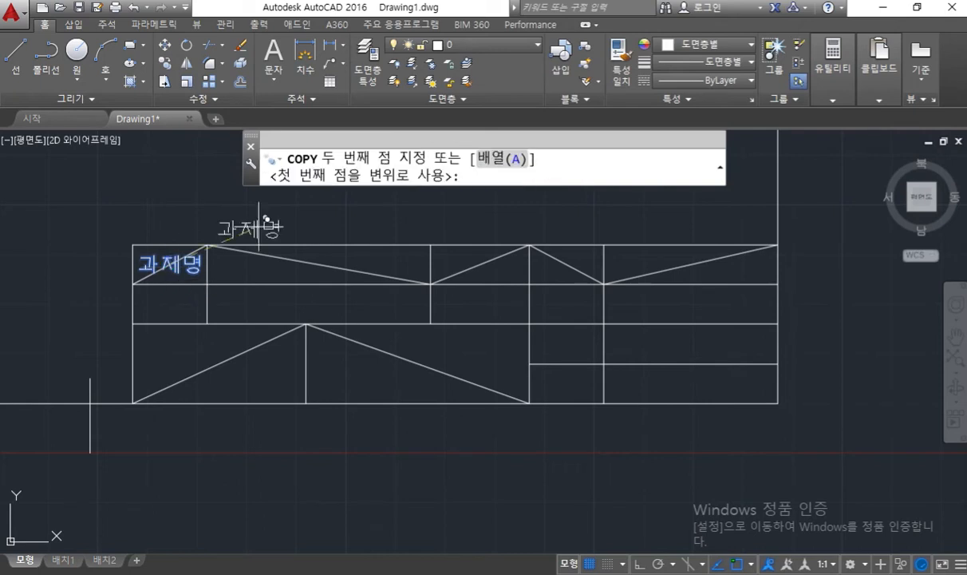
left_click(319, 263)
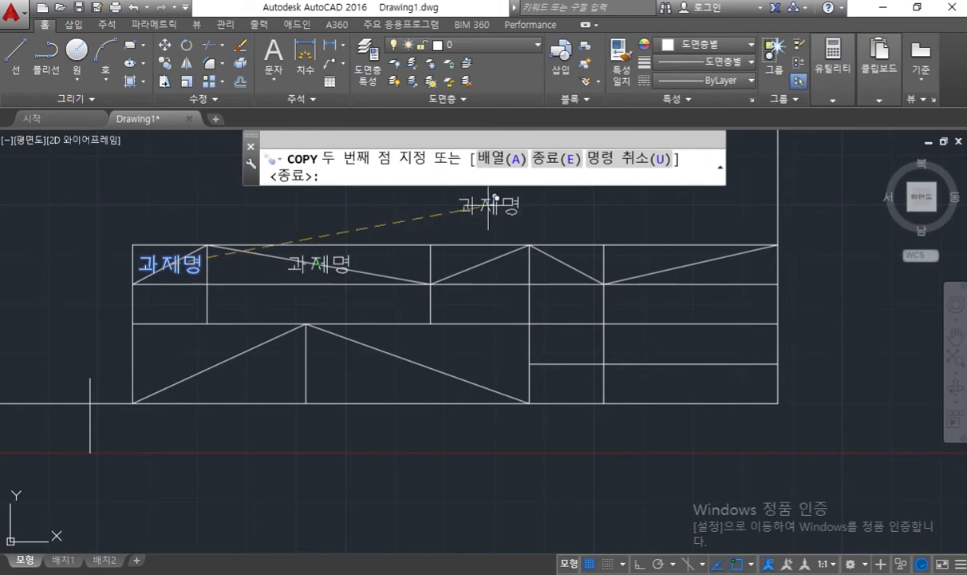
left_click(479, 263)
left_click(572, 260)
left_click(691, 263)
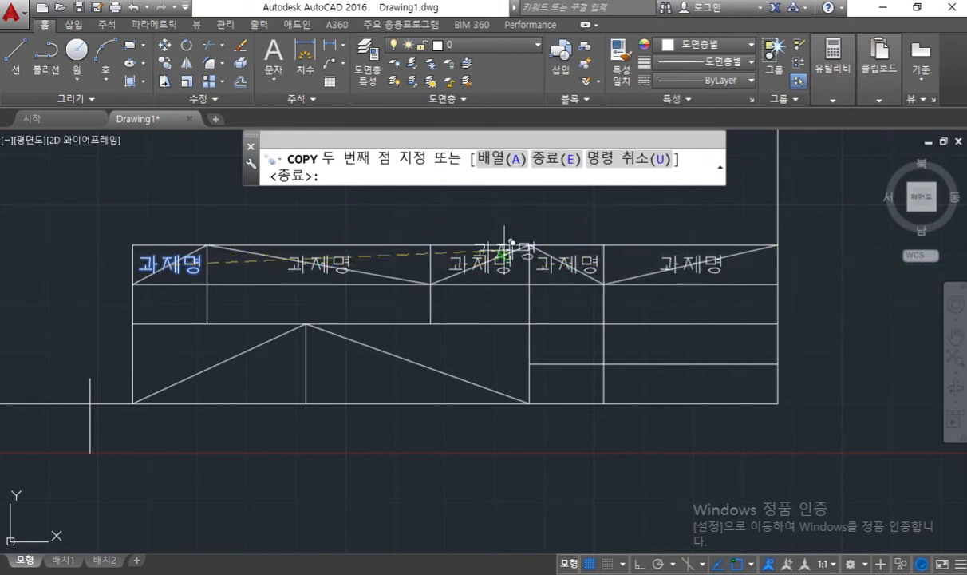
left_click(216, 365)
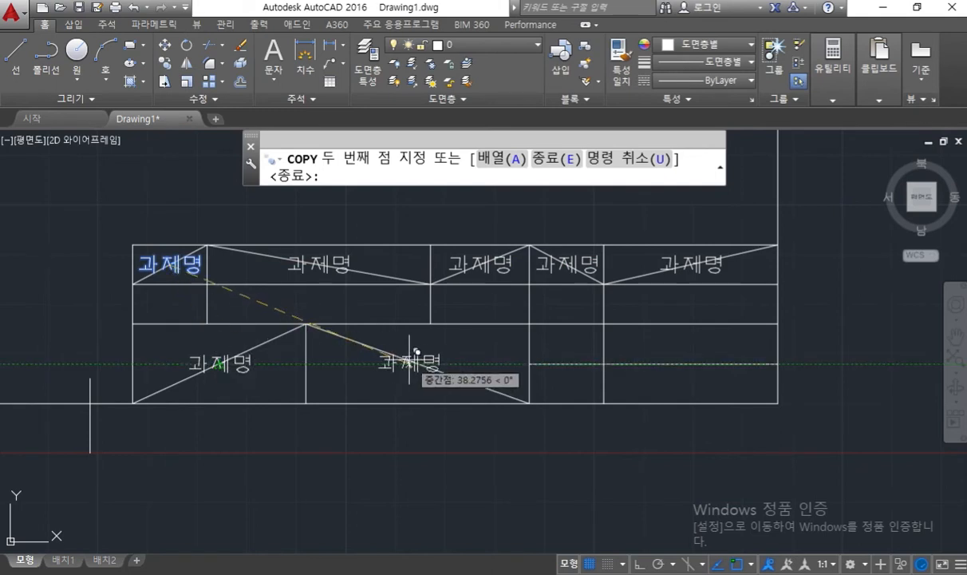
left_click(417, 363)
key("Return")
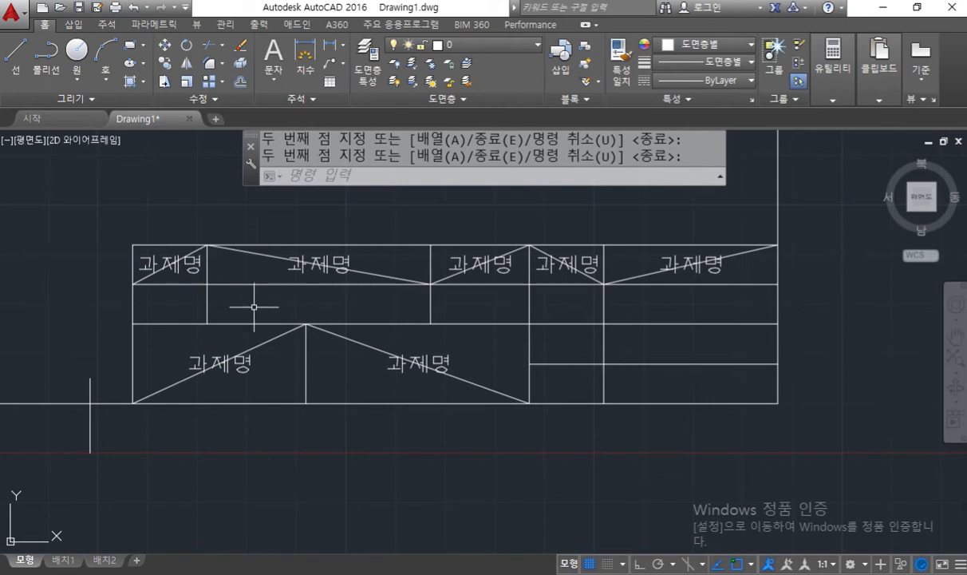
Step: Copy all five top-row labels one row down
type("Co")
key("Return")
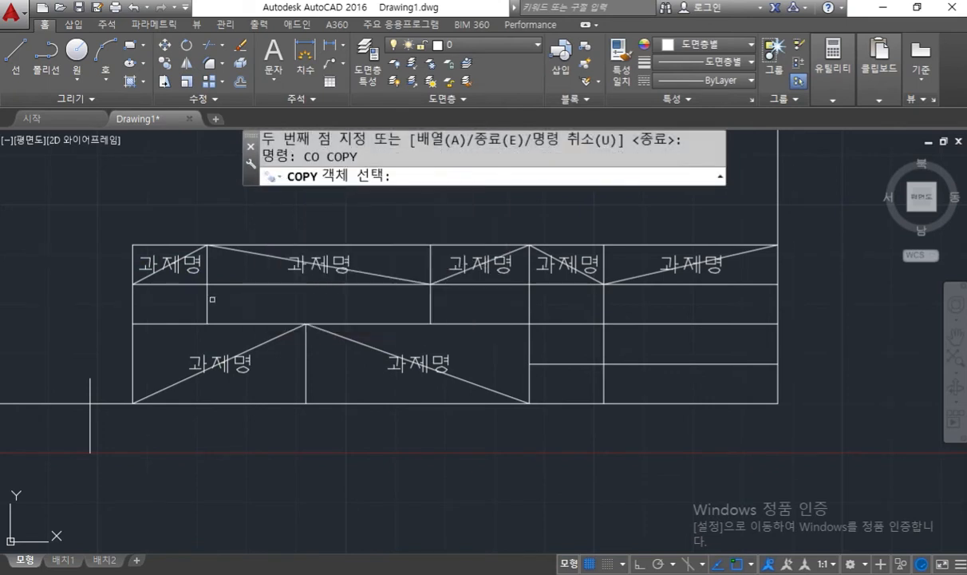
left_click(140, 250)
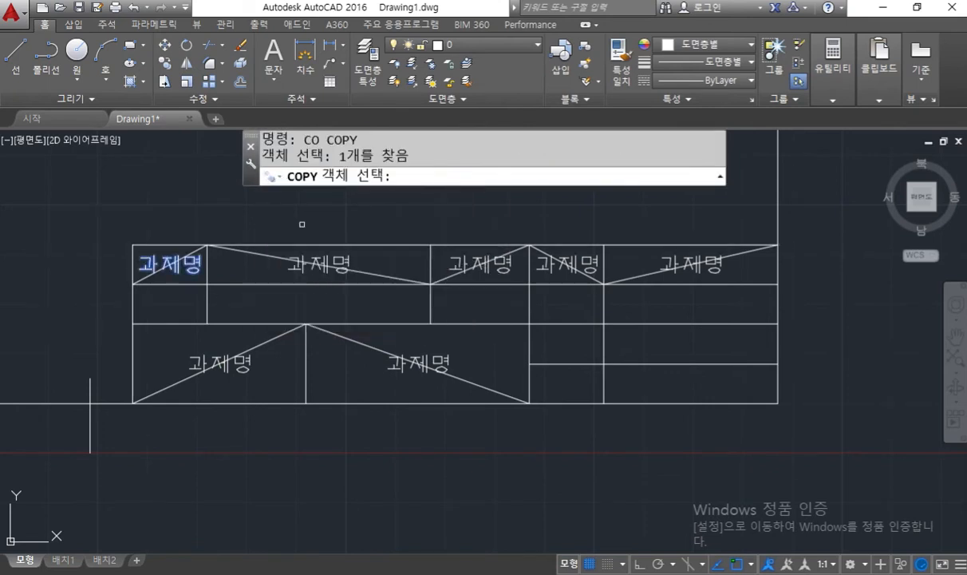
left_click(257, 209)
left_click(369, 307)
left_click(441, 221)
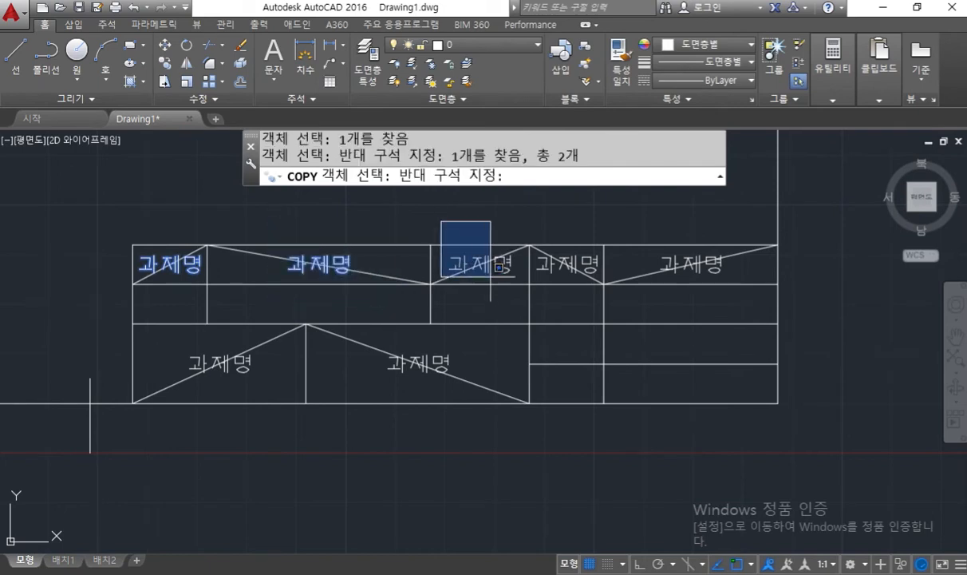
left_click(517, 289)
left_click(536, 227)
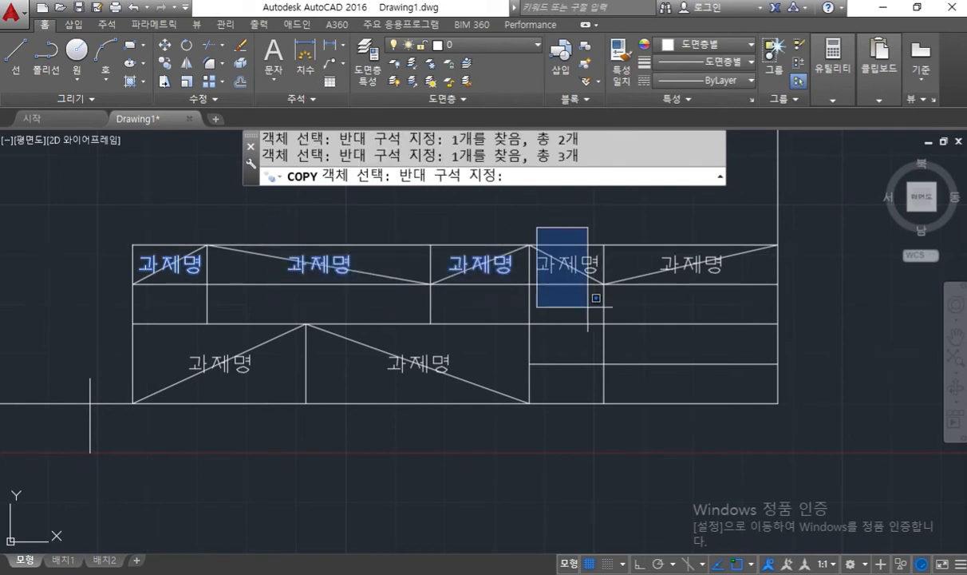
left_click(595, 321)
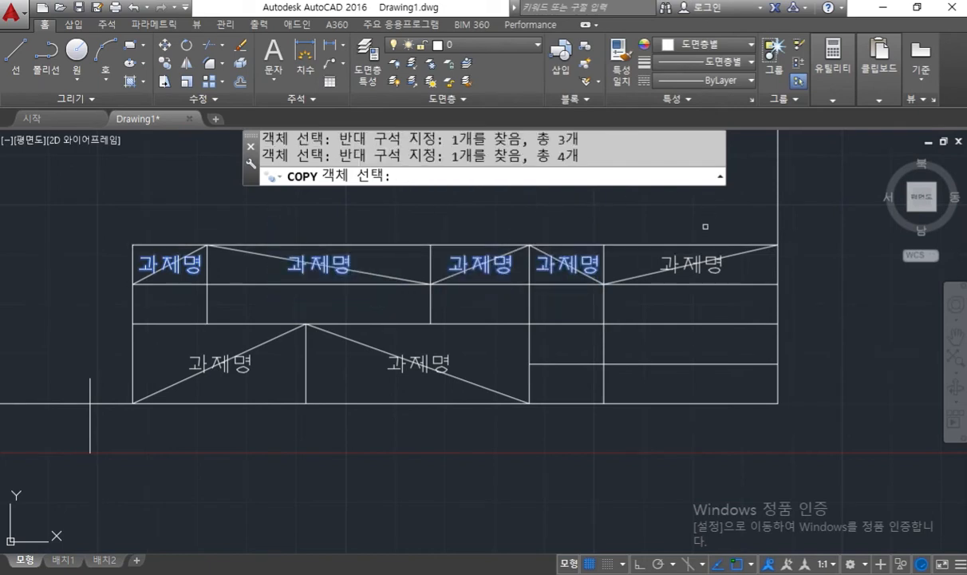
left_click(645, 219)
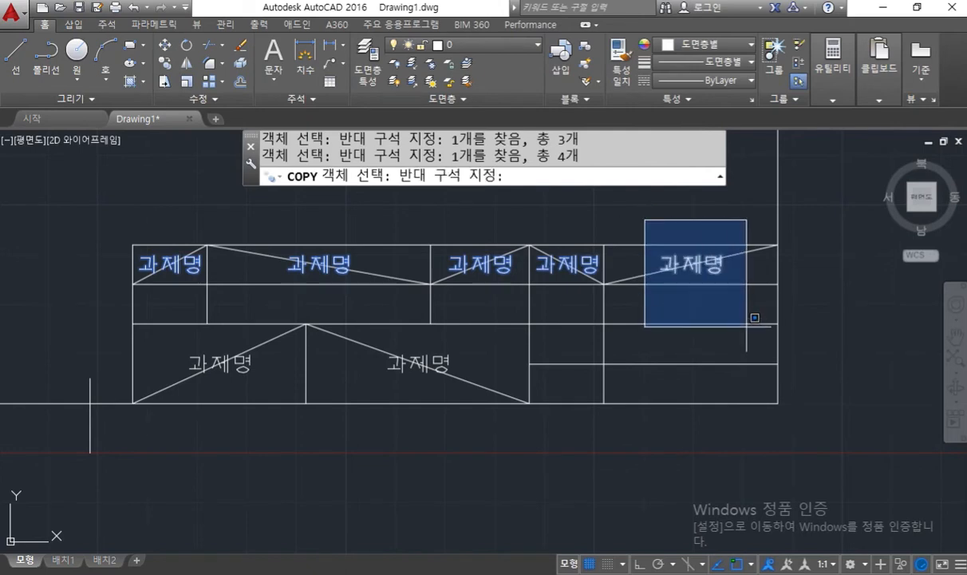
left_click(746, 325)
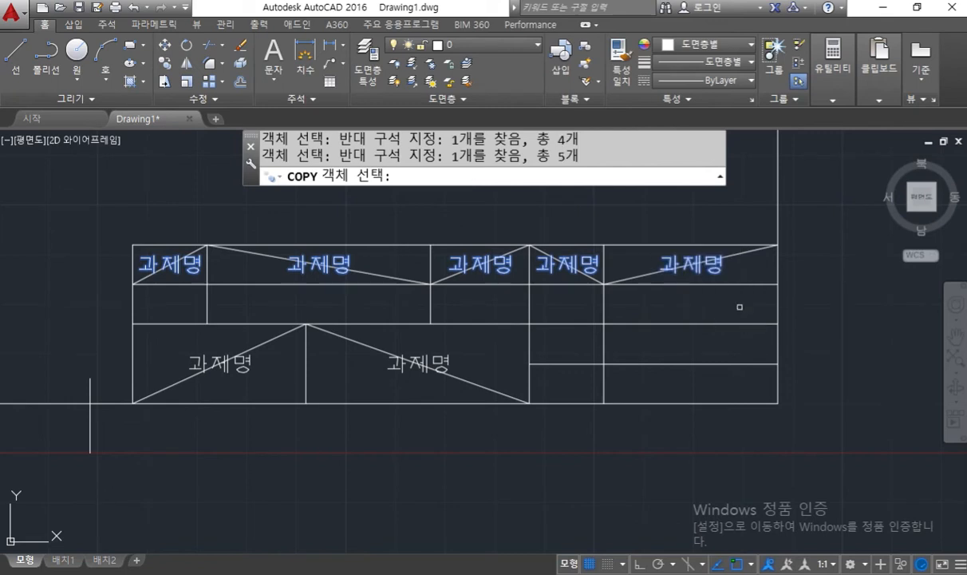
key("Return")
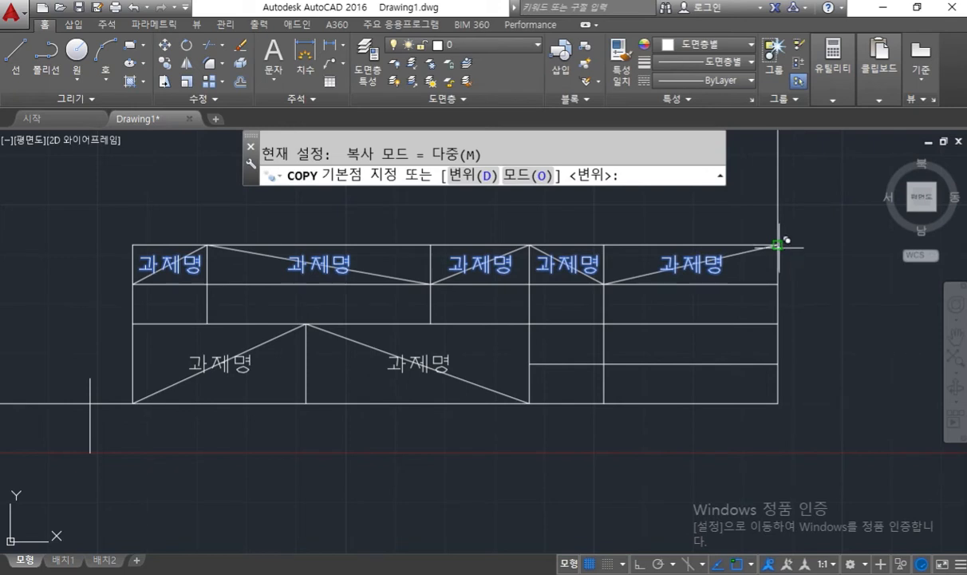
left_click(777, 244)
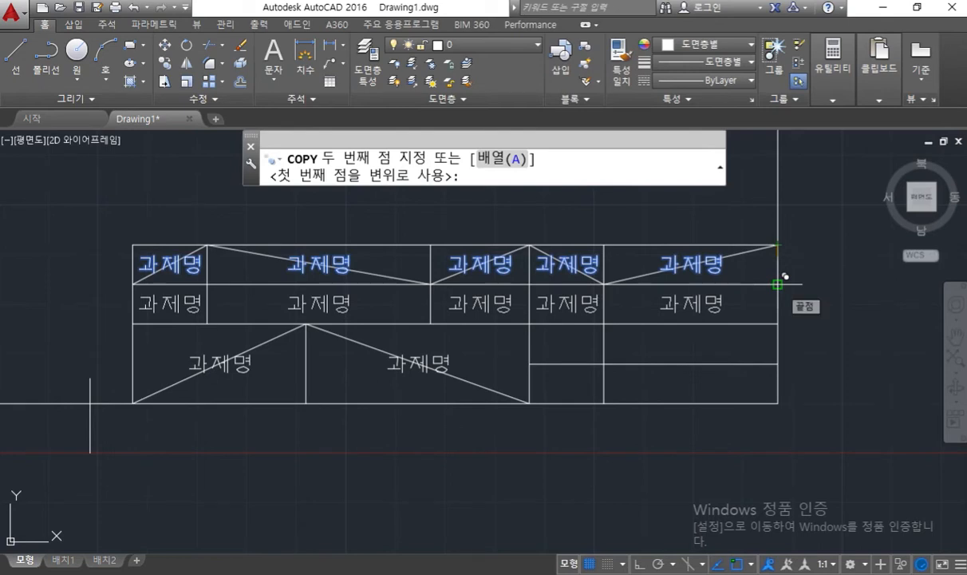
left_click(777, 285)
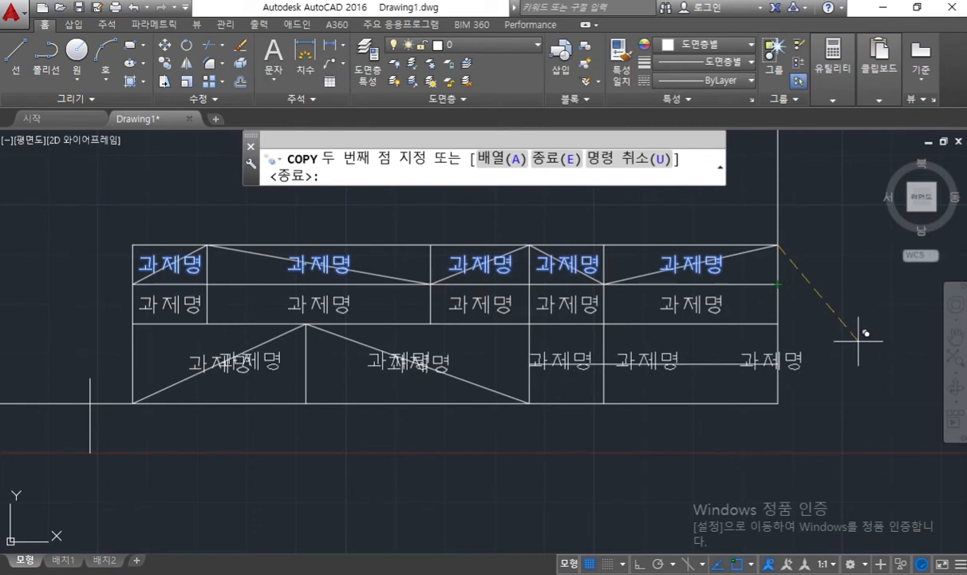
key("Return")
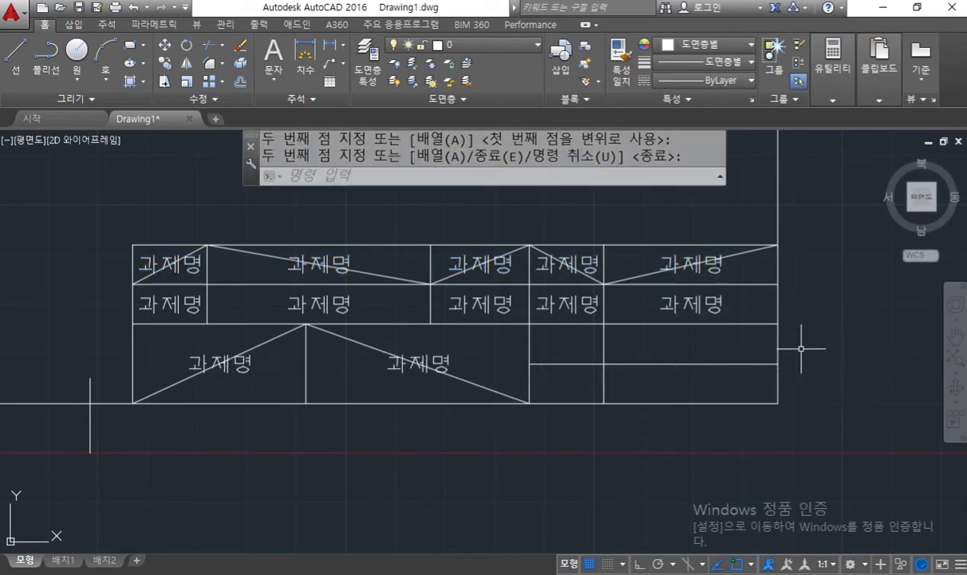
Step: Copy the two right-hand second-row labels down into rows 3 and 4
key("F12")
mouse_move(585, 357)
left_mouse_down()
mouse_move(563, 352)
mouse_move(571, 348)
left_mouse_up()
left_click_drag(661, 343, 670, 352)
left_click_drag(550, 318, 597, 309)
left_click_drag(668, 310, 700, 321)
key("F12")
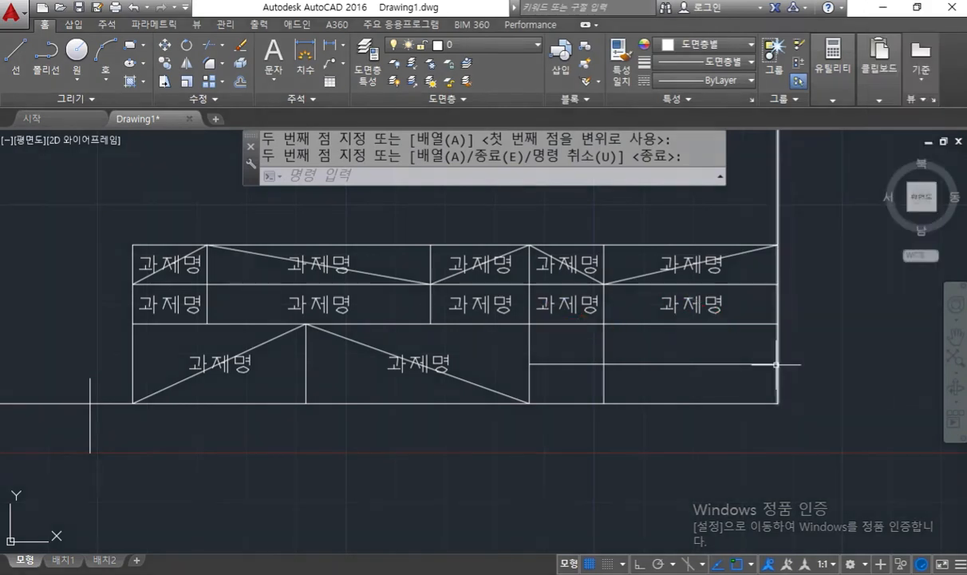
type("co")
key("Return")
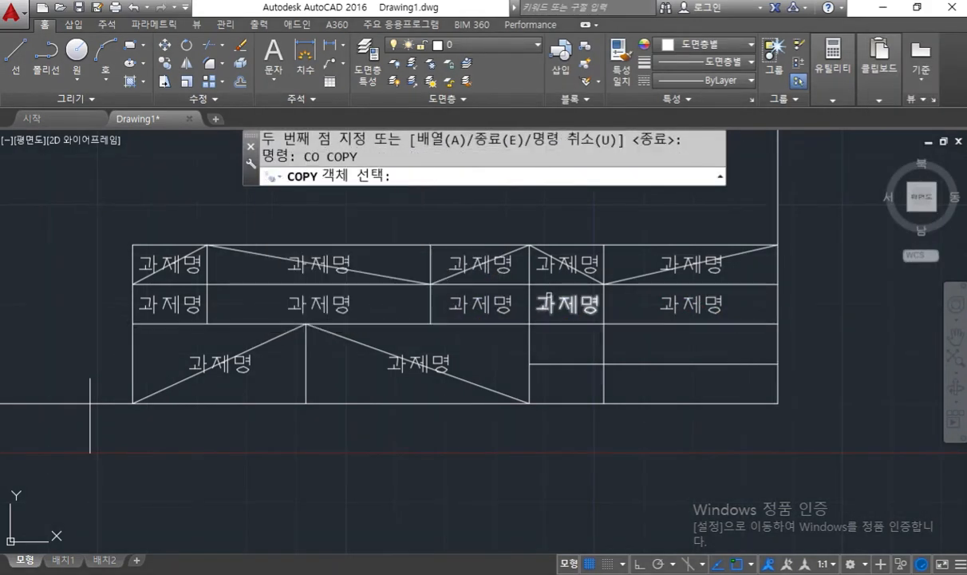
left_click(542, 281)
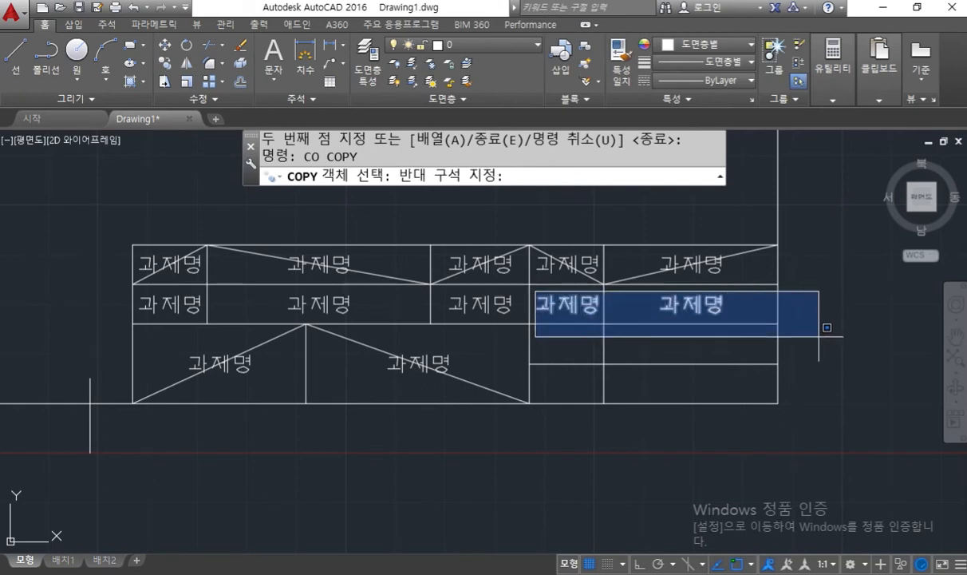
left_click(819, 336)
key("Return")
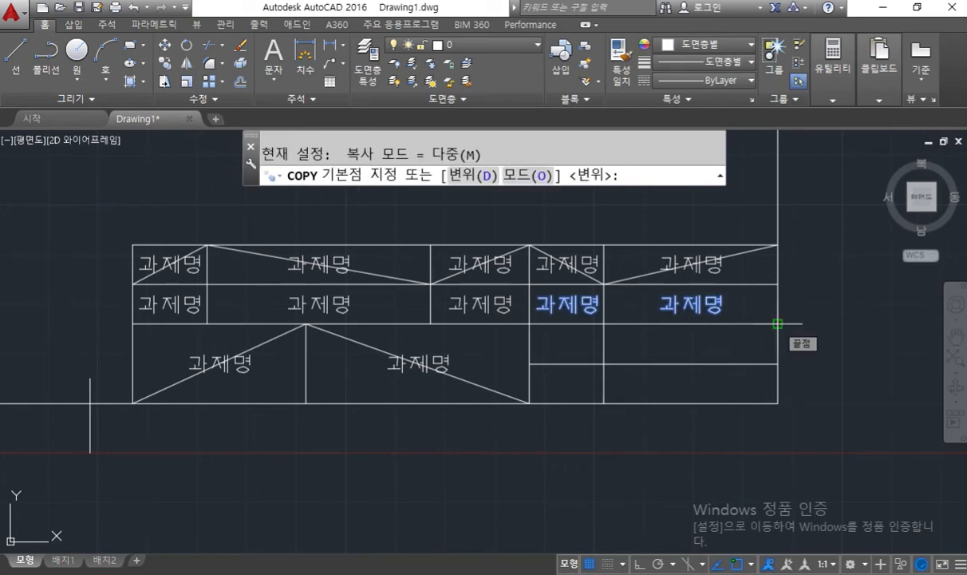
left_click(778, 324)
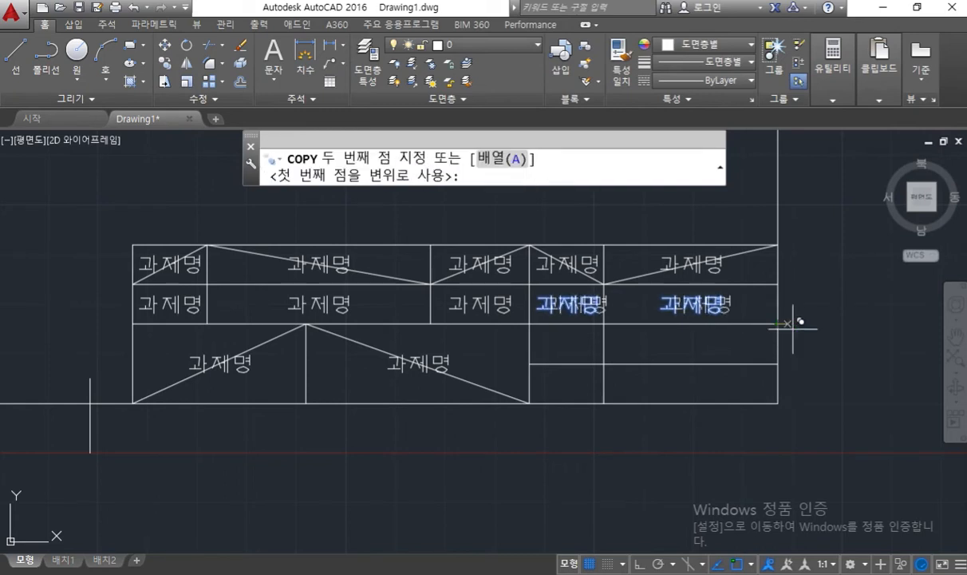
left_click(777, 364)
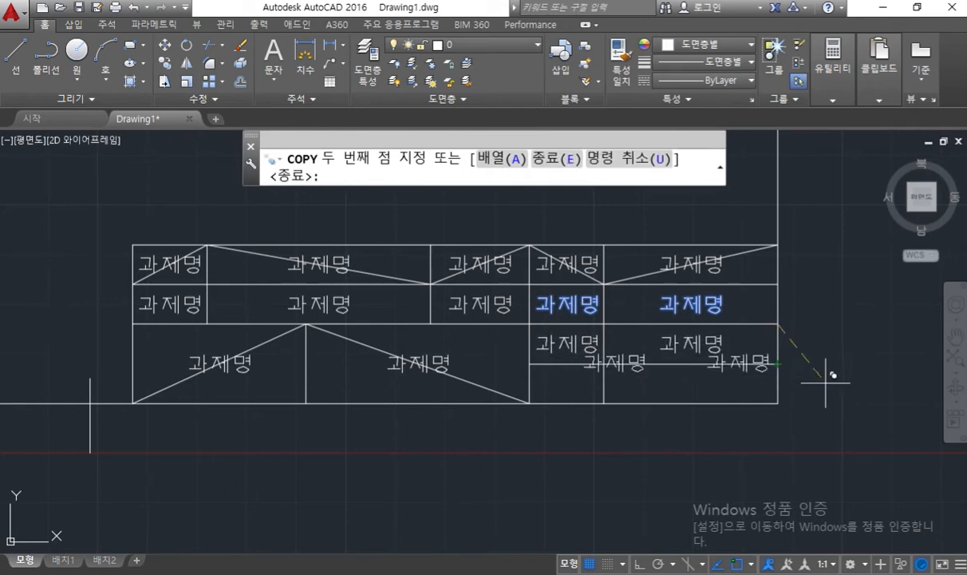
left_click(778, 403)
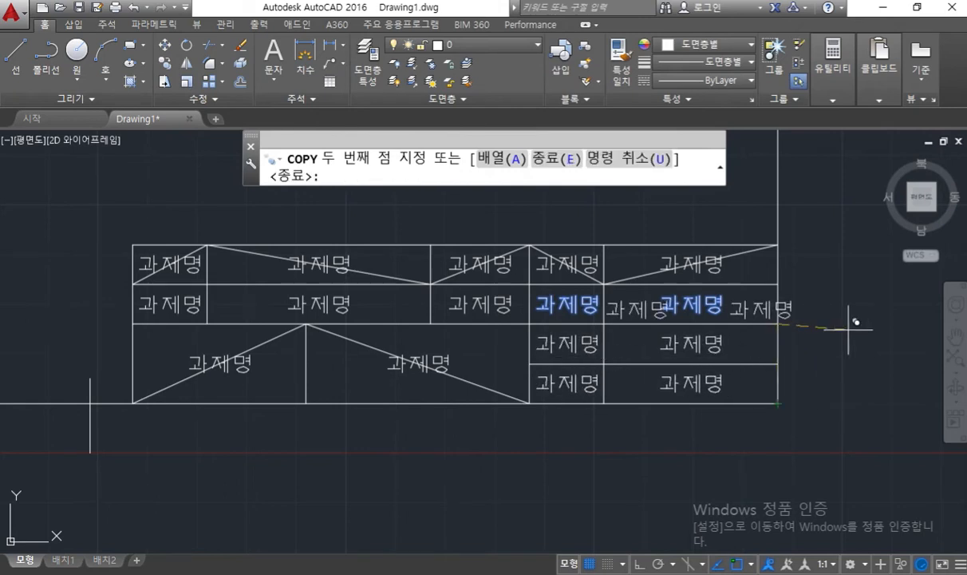
key("Return")
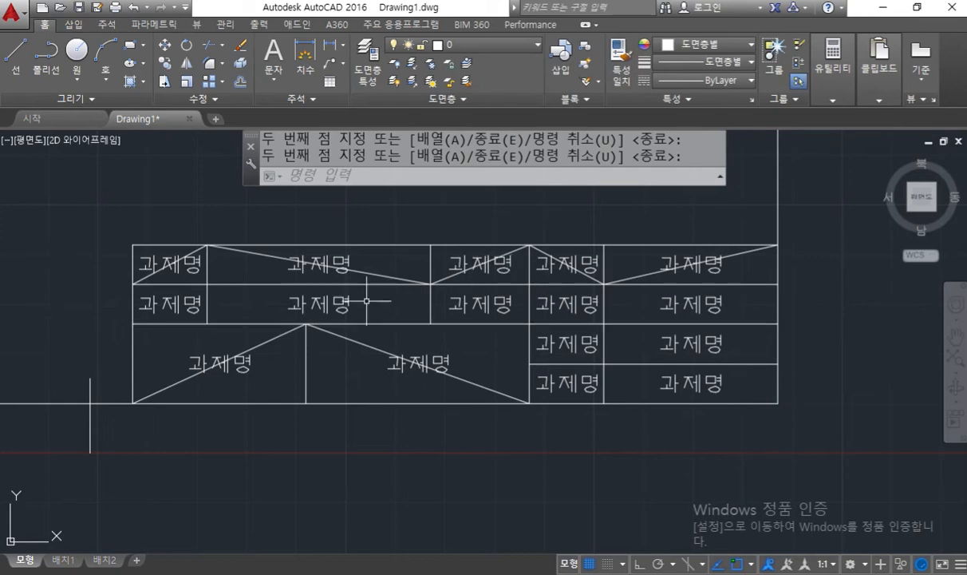
double_click(254, 366)
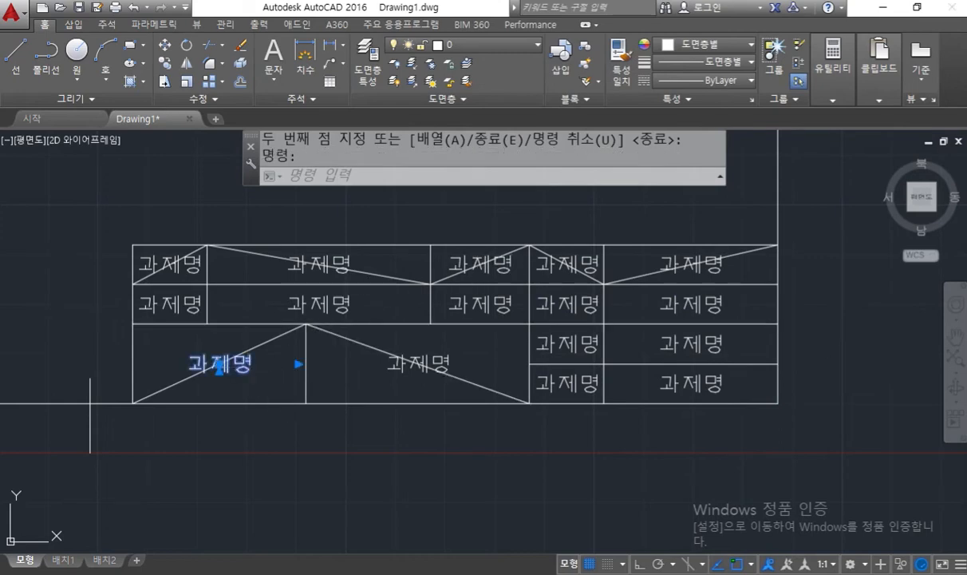
Step: Append 000 to the middle large cell so it reads 과제명 000
left_click(356, 388)
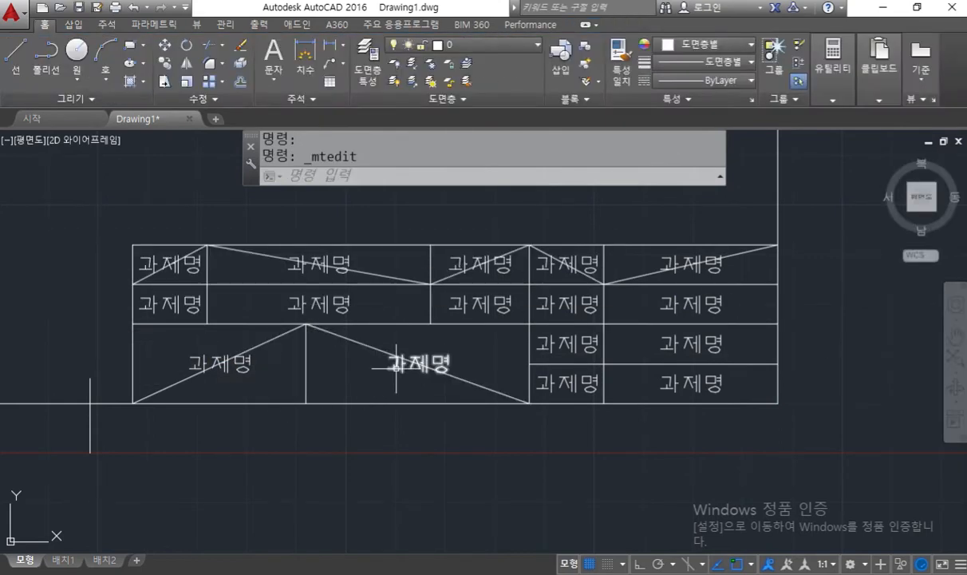
double_click(415, 366)
key("ctrl+a")
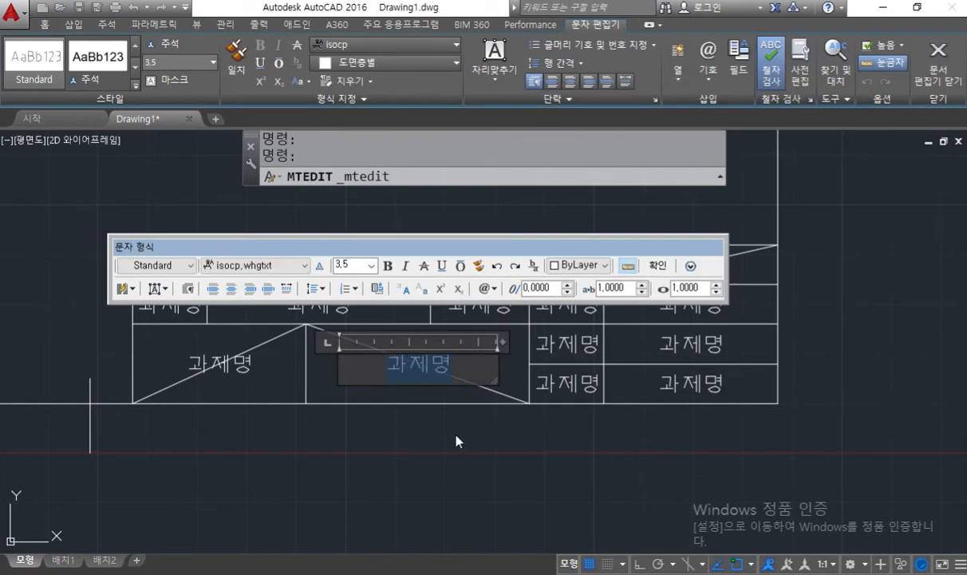
key("End")
type("00")
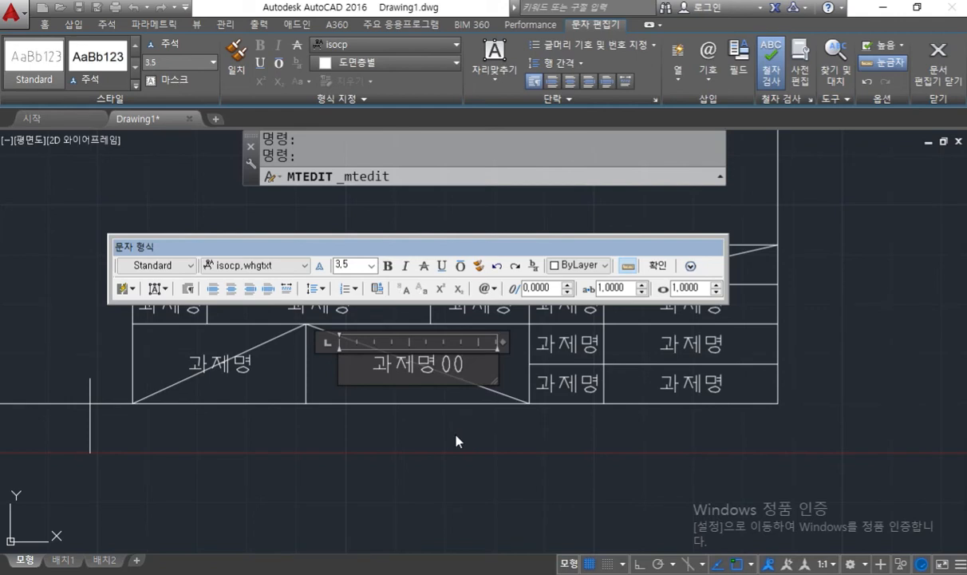
type("0")
left_click(456, 441)
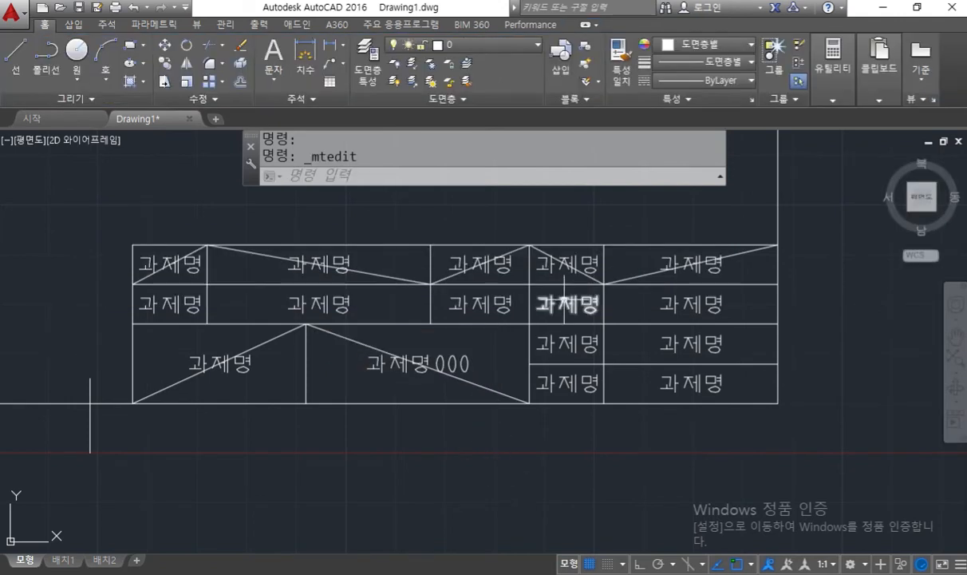
Step: Relabel the lower-right cells in rows 3 and 4 as 척도 and 각법
double_click(575, 342)
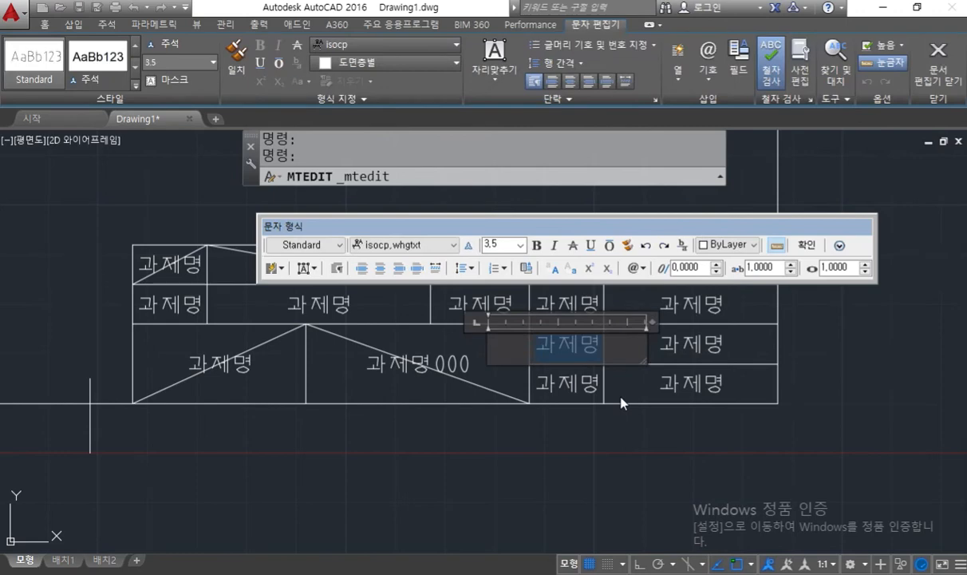
type("척도")
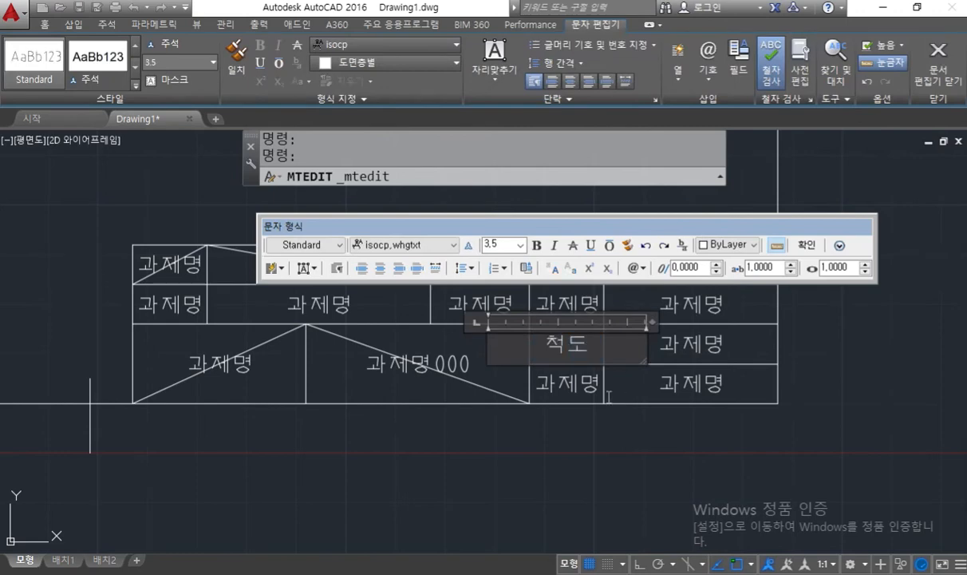
left_click(608, 395)
double_click(568, 385)
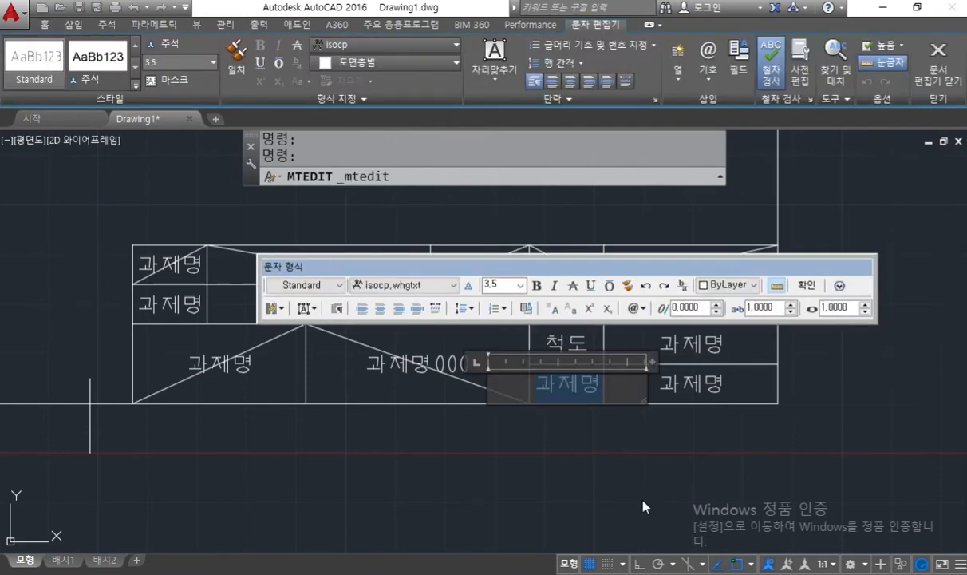
type("각법")
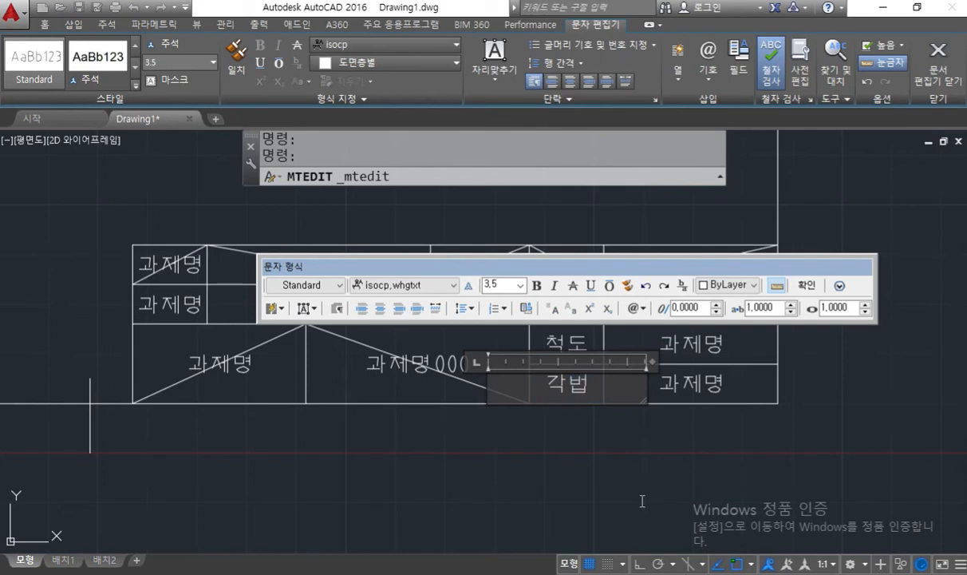
left_click(643, 500)
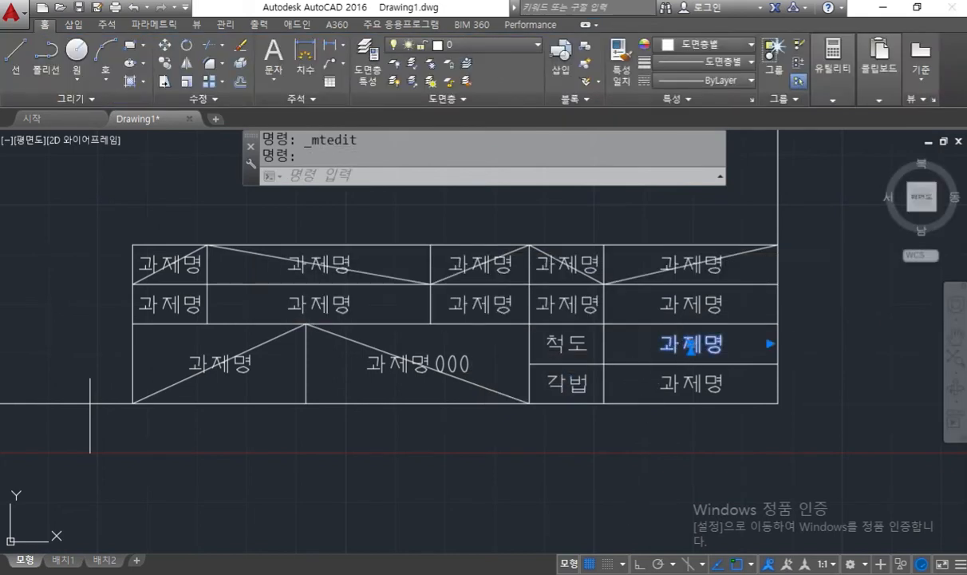
Step: Enter 1 : 1 beside 척도 and 3 각법 beside 각법
double_click(691, 346)
type("1 :")
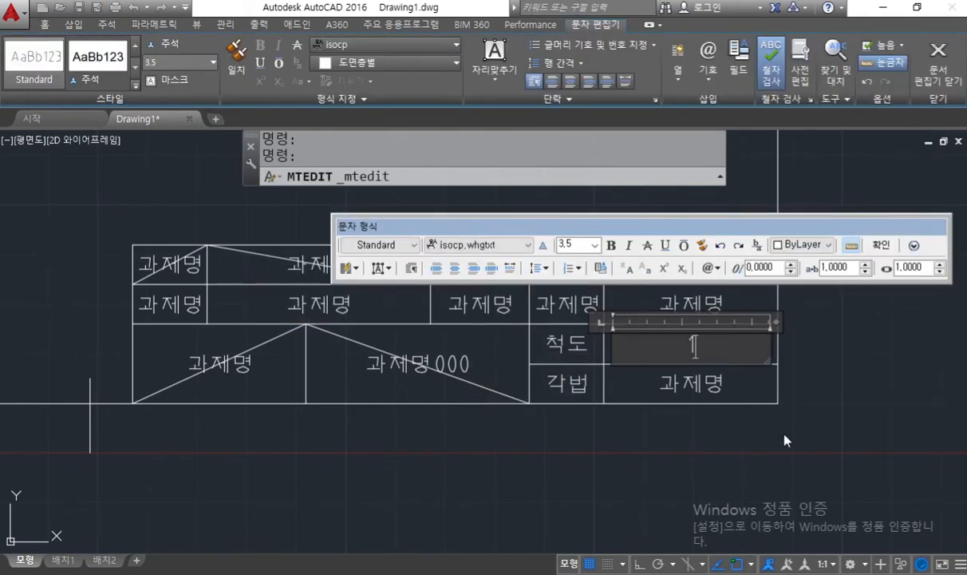
type(" 1")
left_click(658, 414)
double_click(691, 385)
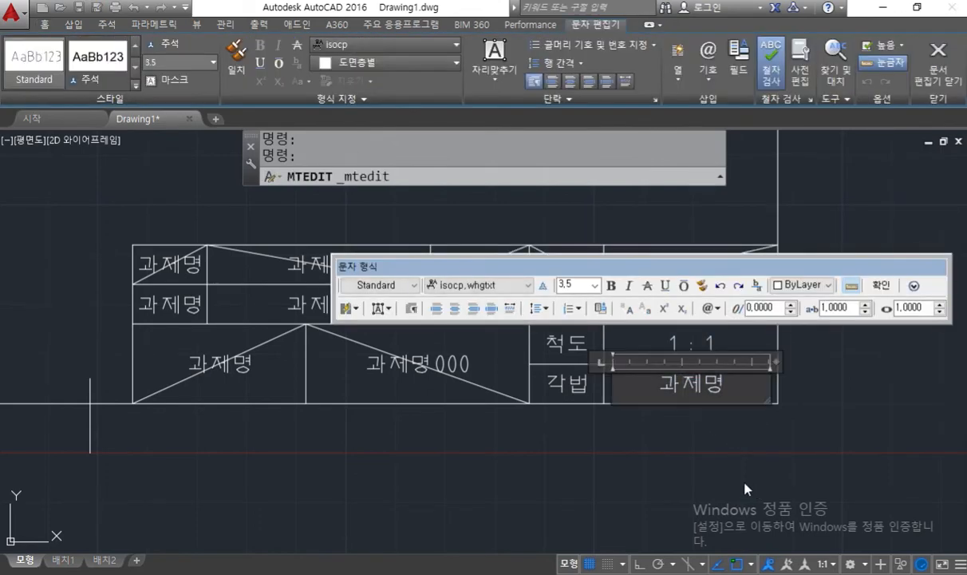
type("3")
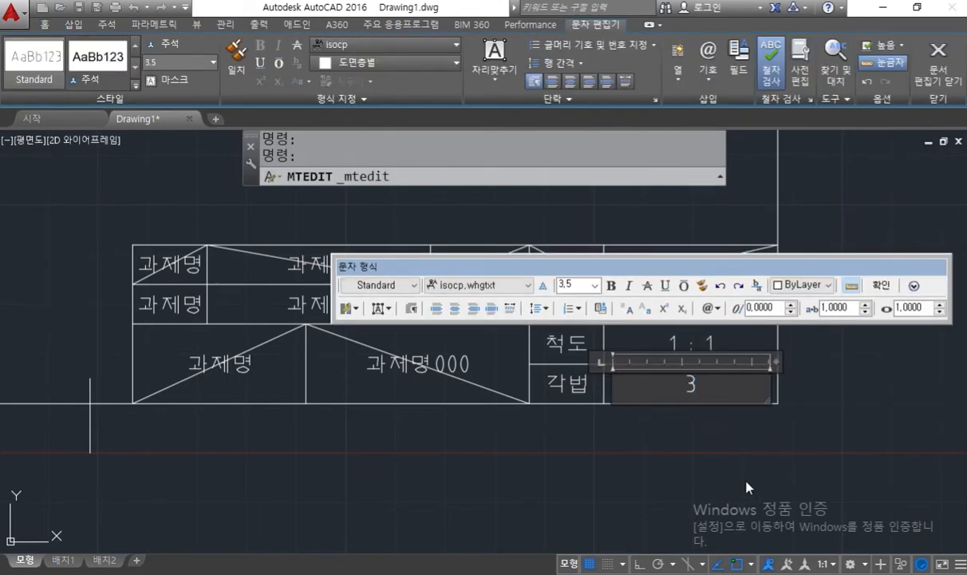
type(" 가각법")
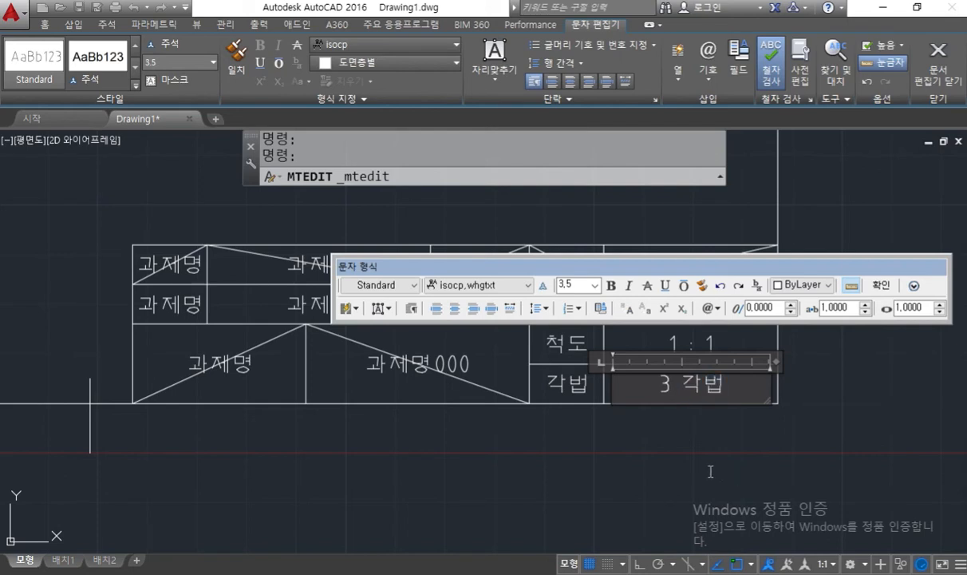
left_click(596, 435)
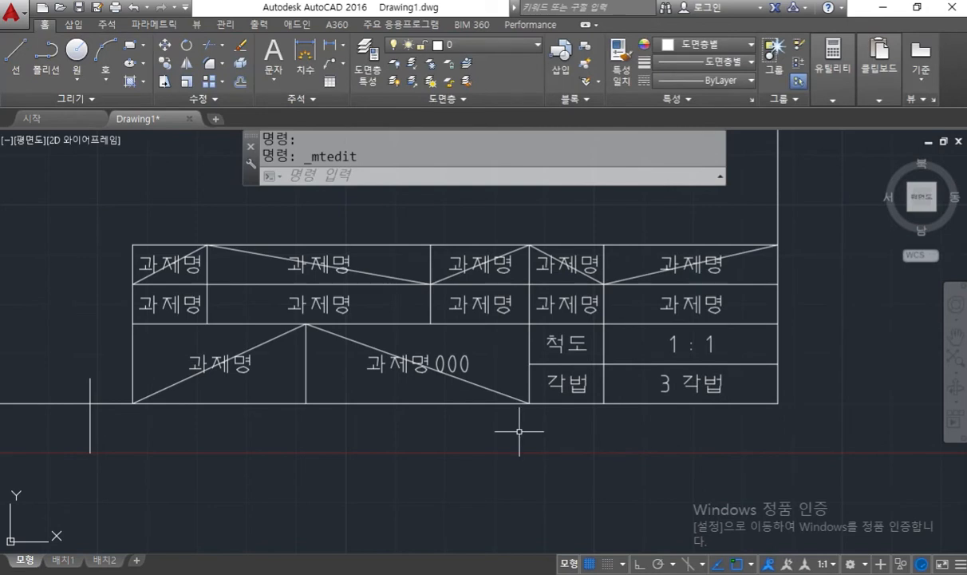
Step: Relabel the first three row-2 cells 품번, 품 명 and 재질
double_click(171, 304)
key("ctrl+a")
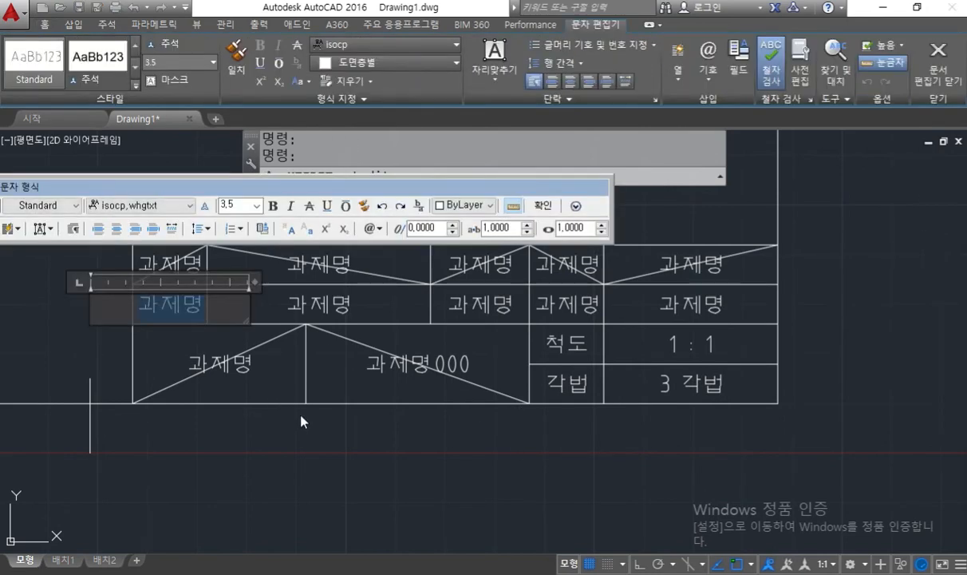
type("품번")
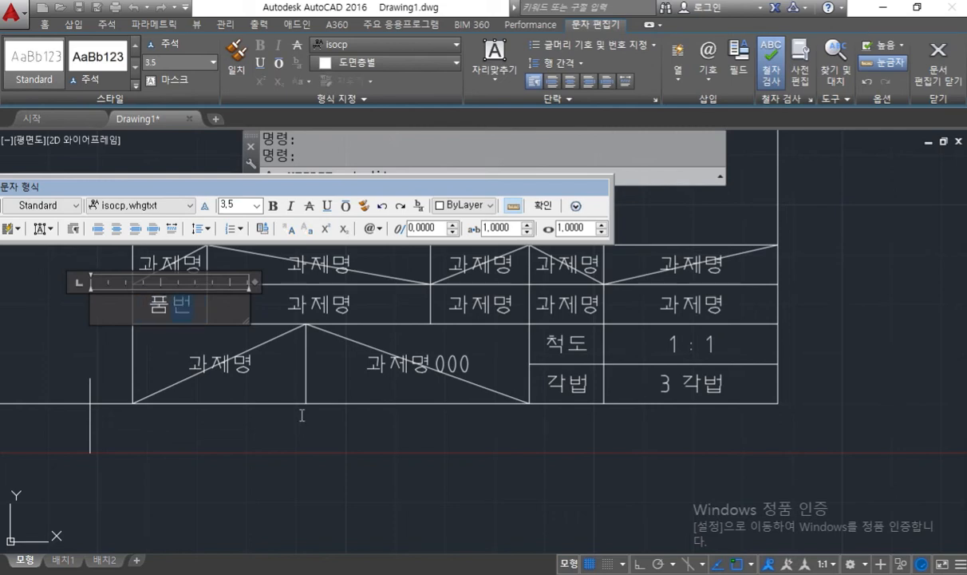
left_click(304, 429)
double_click(320, 303)
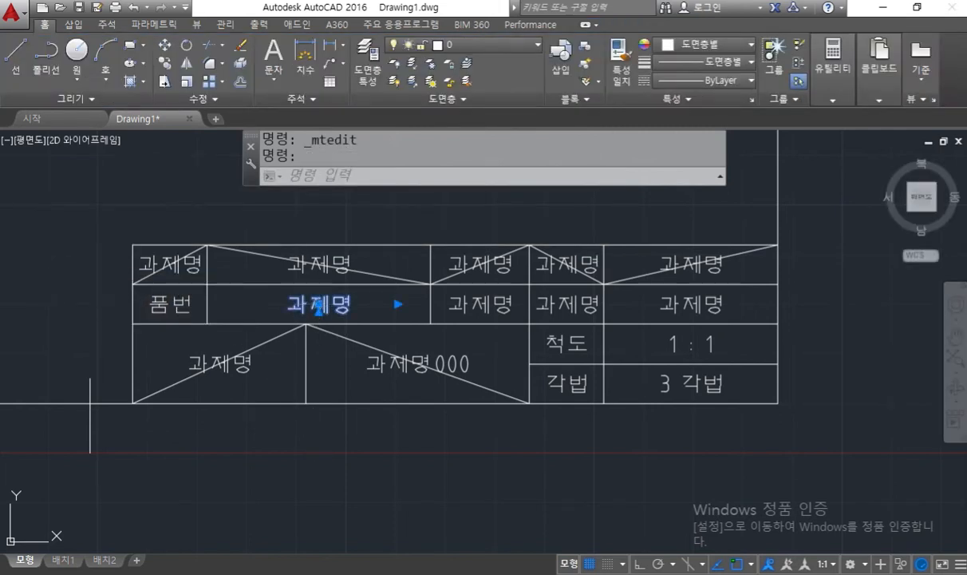
key("ctrl+a")
type("품명")
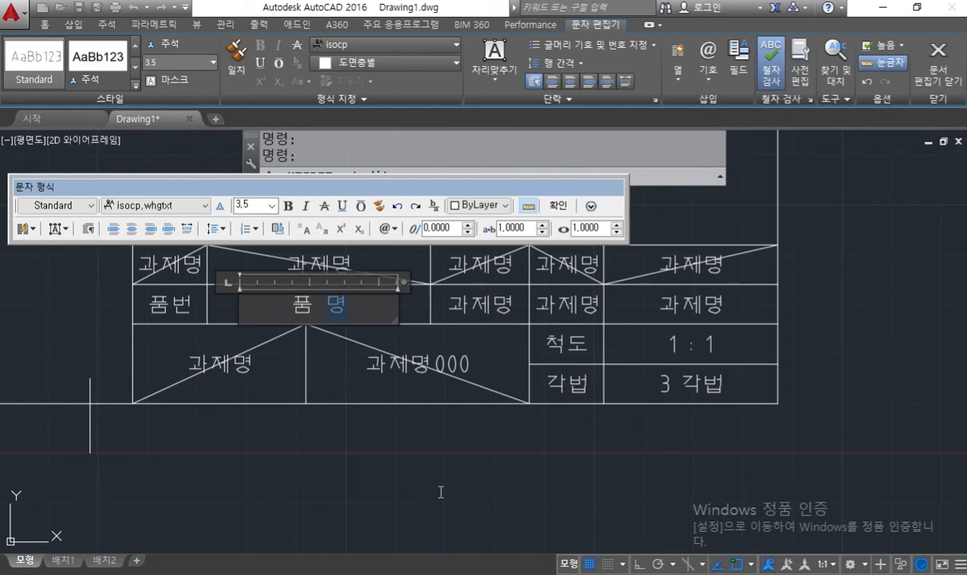
left_click(440, 490)
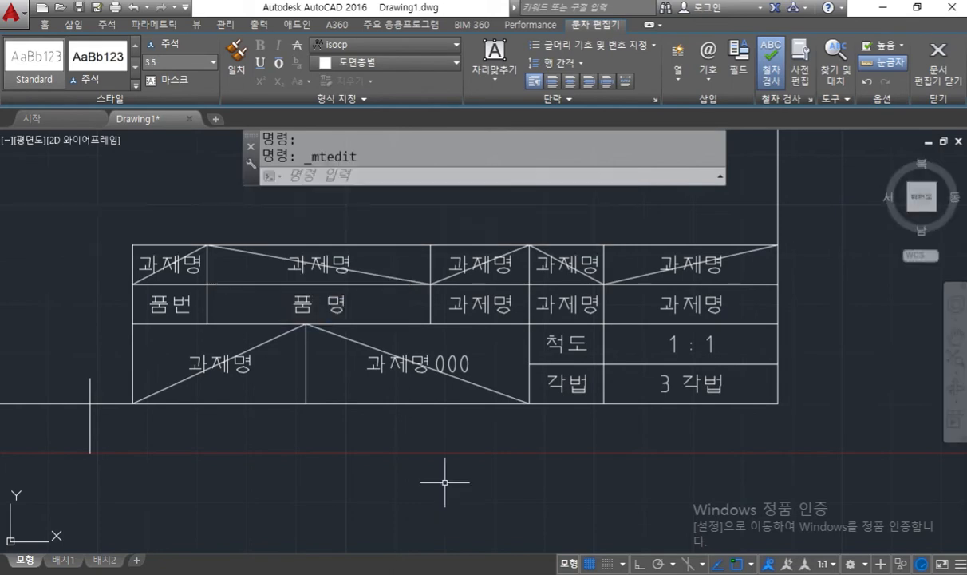
left_click(479, 304)
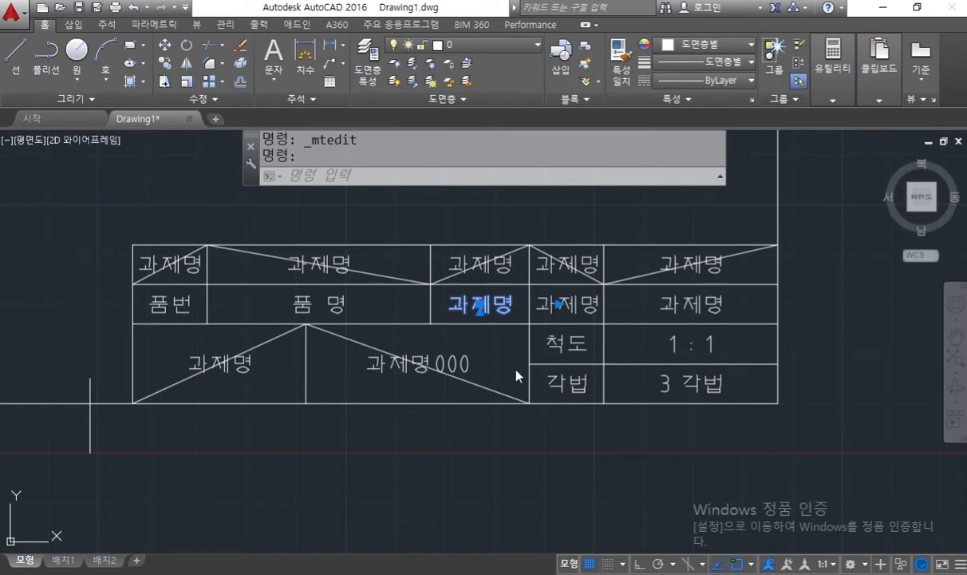
key("ctrl+a")
type("재")
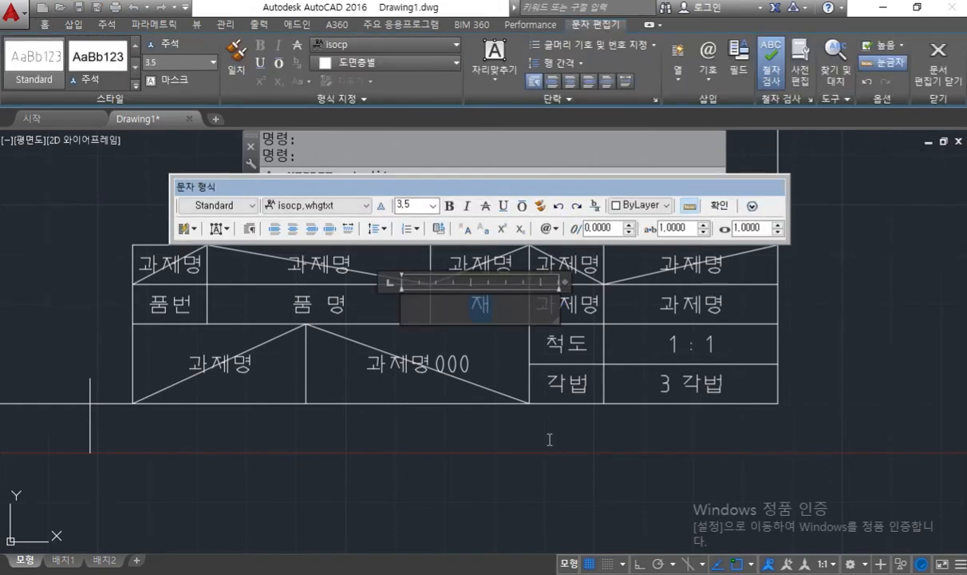
type("질")
left_click(546, 439)
Step: Label the last two row-2 cells 수량 and 비고, then start a red screen-pen mark
double_click(575, 304)
key("ctrl+a")
type("수량")
left_click(620, 451)
double_click(679, 303)
key("ctrl+a")
type("ㅂㅣ고")
left_click(827, 363)
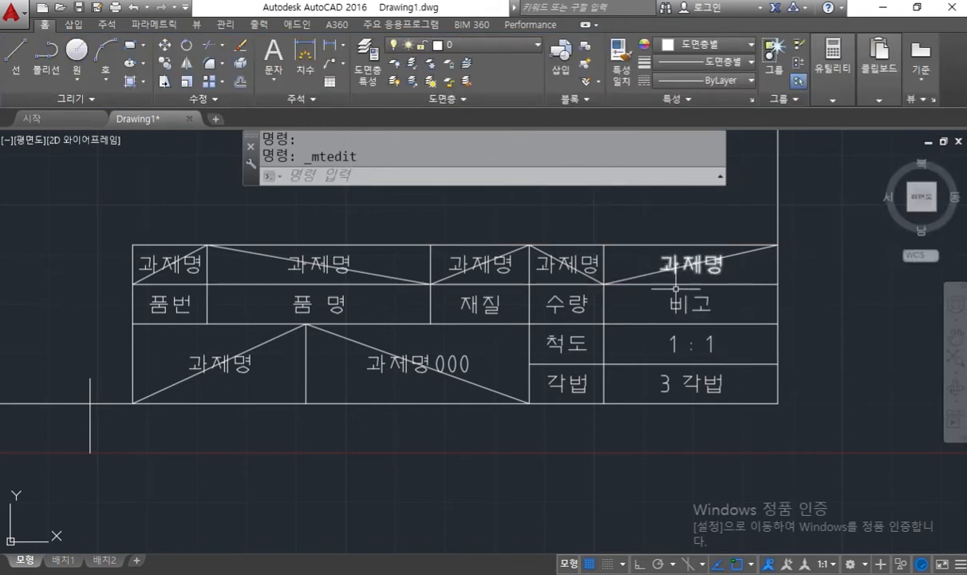
double_click(690, 307)
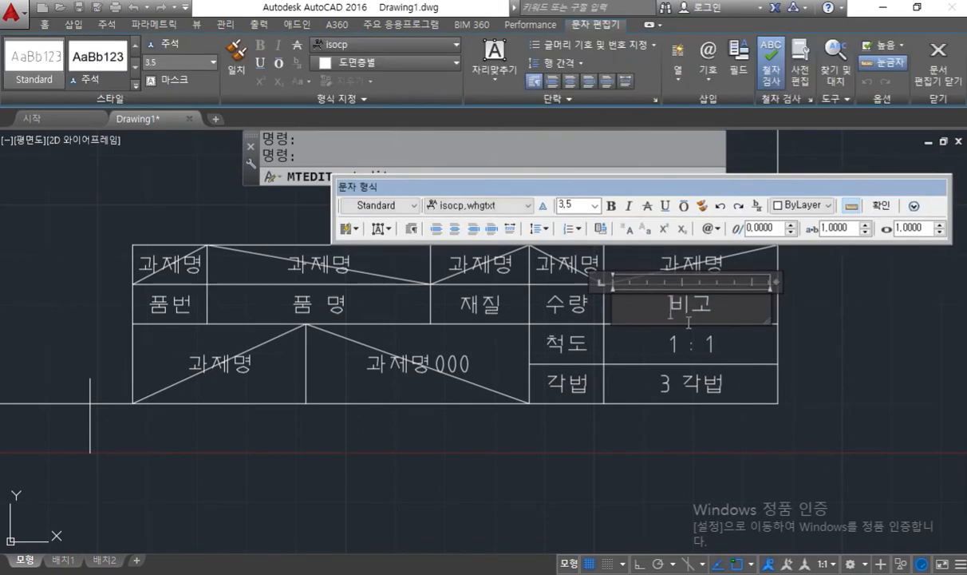
left_click(846, 328)
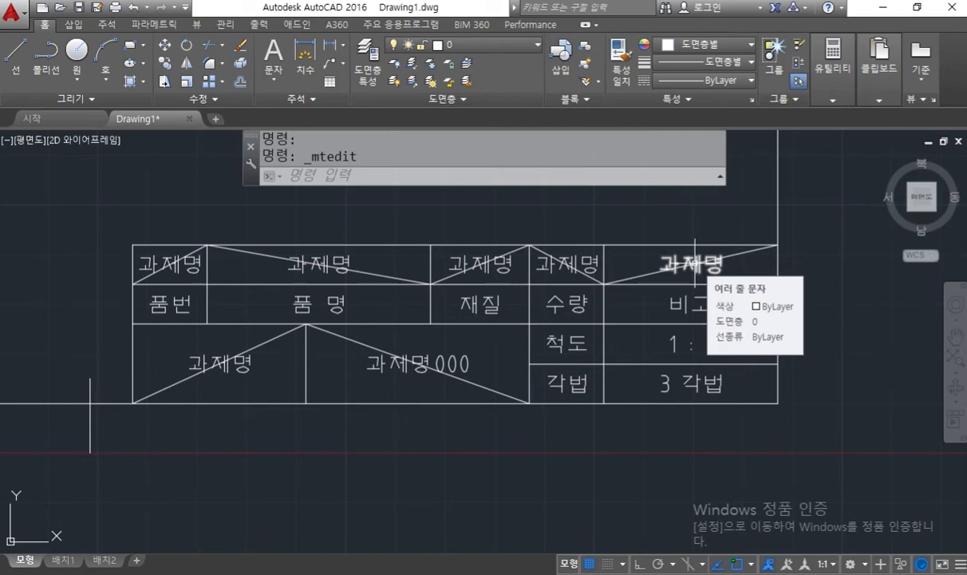
key("F12")
left_click_drag(668, 230, 664, 269)
Step: Handwrite 1.5kgf in red beside the top-right cell and begin a note above the table
mouse_move(720, 233)
left_mouse_down()
mouse_move(716, 270)
mouse_move(742, 269)
mouse_move(749, 284)
left_mouse_up()
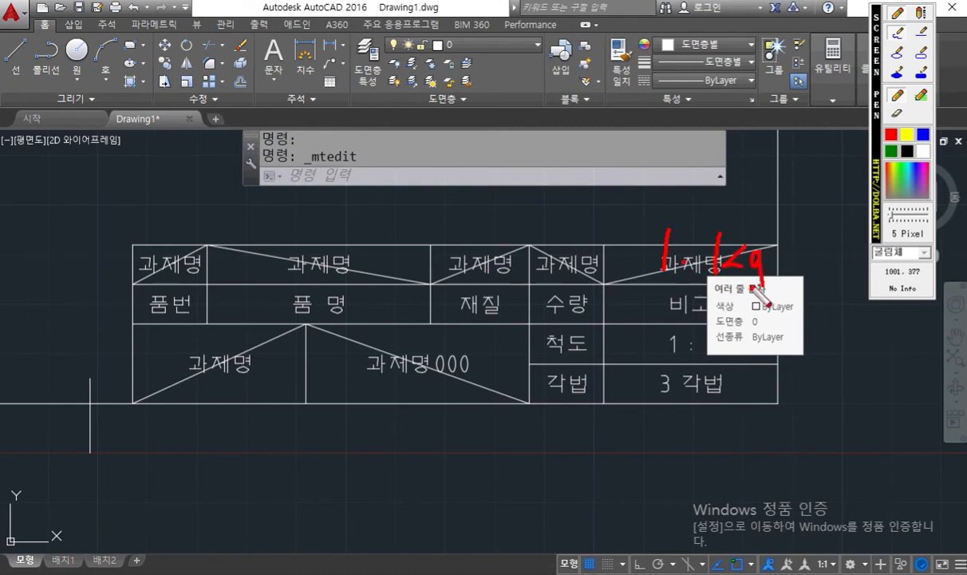
mouse_move(788, 255)
left_mouse_down()
mouse_move(782, 240)
mouse_move(781, 279)
mouse_move(790, 261)
left_mouse_up()
left_click(801, 278)
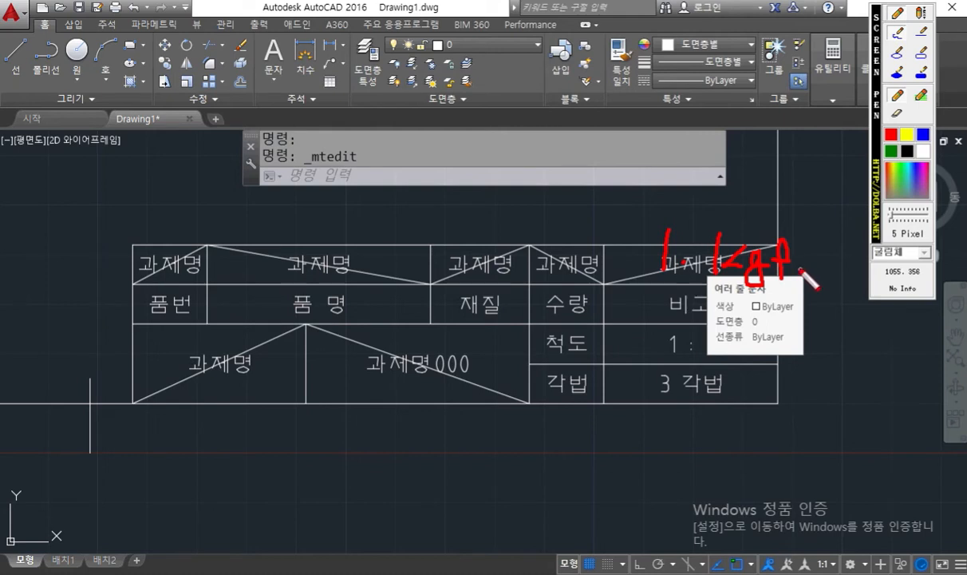
mouse_move(690, 236)
left_mouse_down()
mouse_move(688, 265)
mouse_move(702, 237)
left_mouse_up()
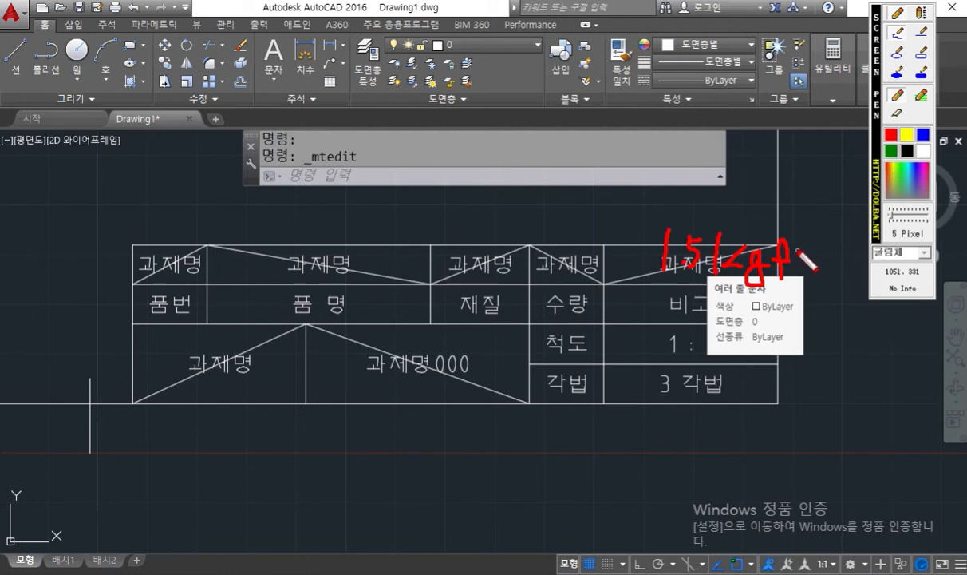
mouse_move(623, 152)
left_mouse_down()
mouse_move(650, 154)
mouse_move(610, 185)
mouse_move(645, 158)
mouse_move(631, 192)
mouse_move(672, 193)
left_mouse_up()
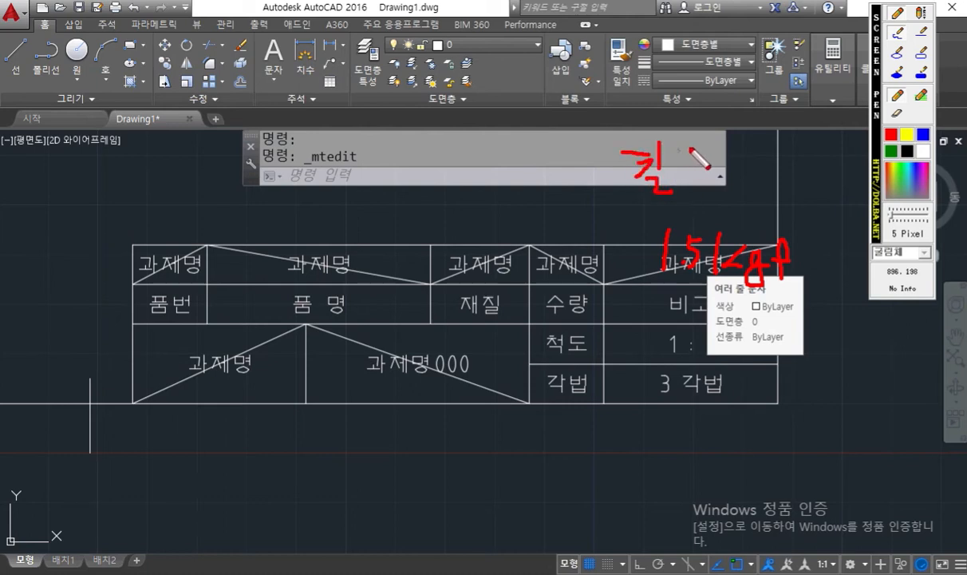
Step: Finish the red note 킬로그램중 pointing at the weight, then dismiss the pen overlay
mouse_move(679, 149)
left_mouse_down()
mouse_move(675, 172)
mouse_move(703, 151)
mouse_move(743, 144)
mouse_move(750, 177)
mouse_move(768, 172)
mouse_move(774, 188)
left_mouse_up()
mouse_move(795, 153)
left_mouse_down()
mouse_move(822, 170)
mouse_move(808, 178)
mouse_move(801, 253)
mouse_move(820, 253)
left_mouse_up()
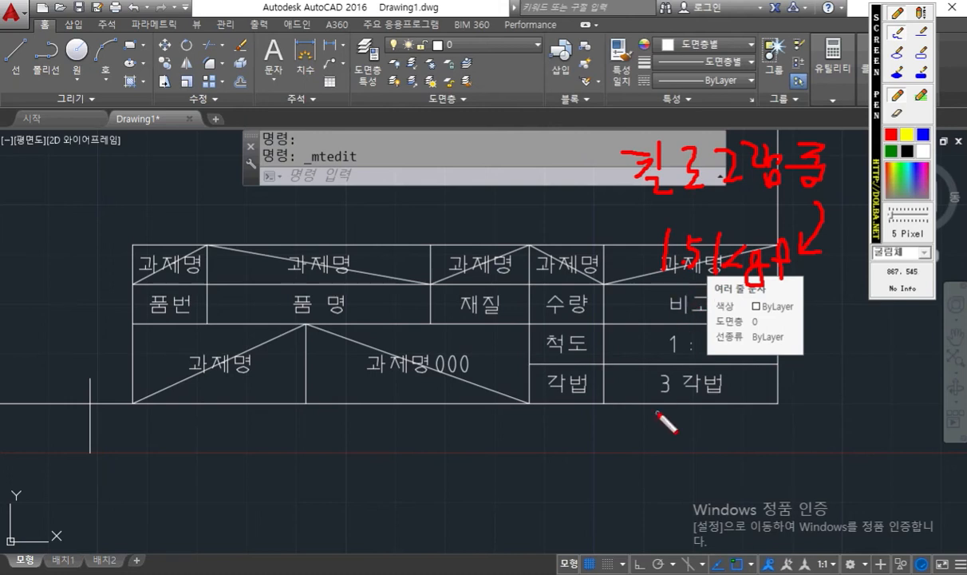
key("Escape")
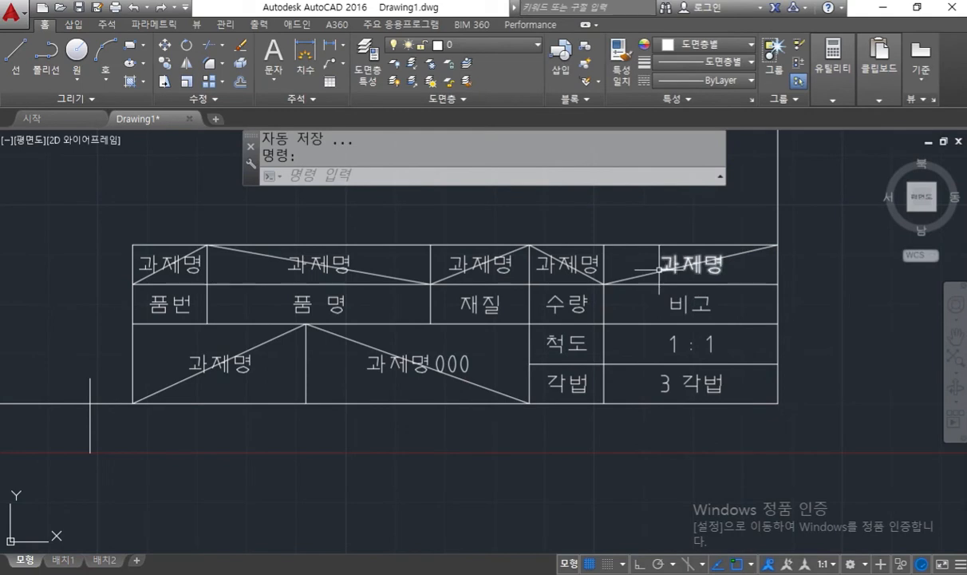
Step: Replace the first three top-row placeholders with 1, shaft and SCM435
double_click(167, 261)
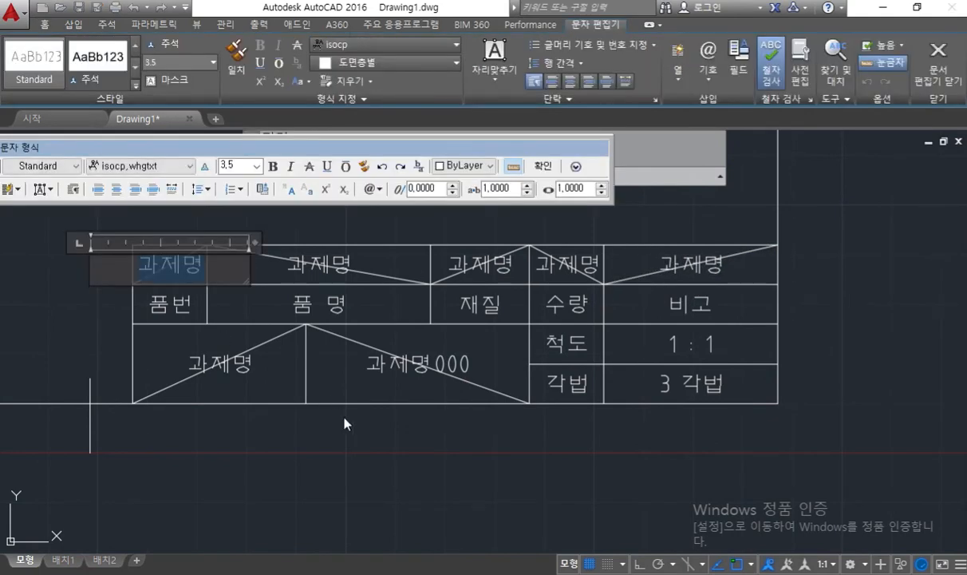
type("1")
left_click(356, 450)
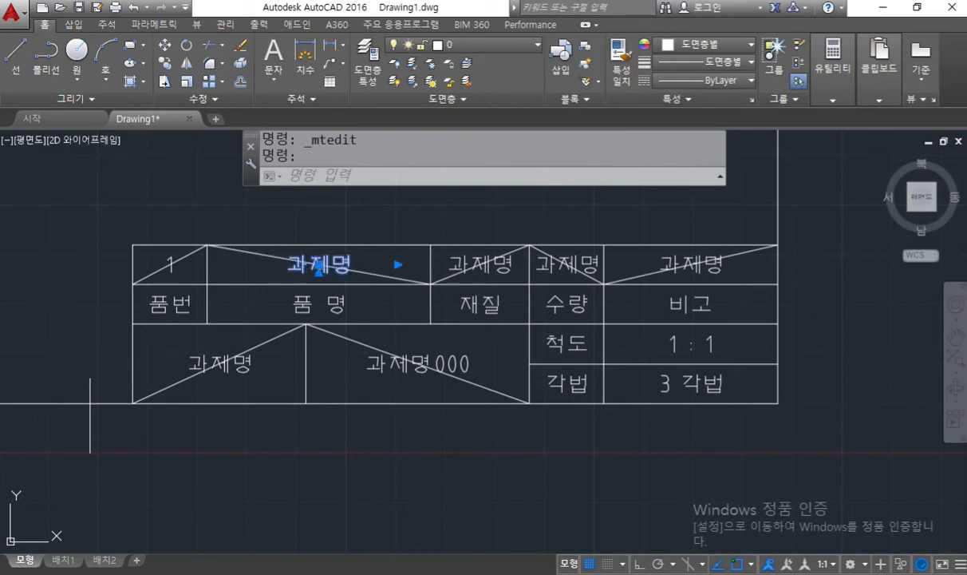
double_click(307, 266)
type("shaft")
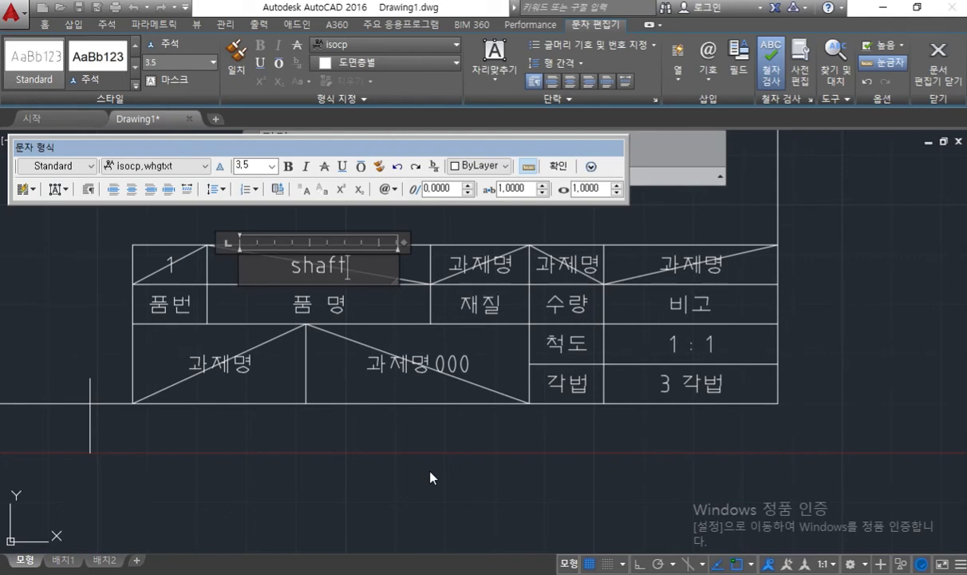
left_click(431, 478)
double_click(473, 265)
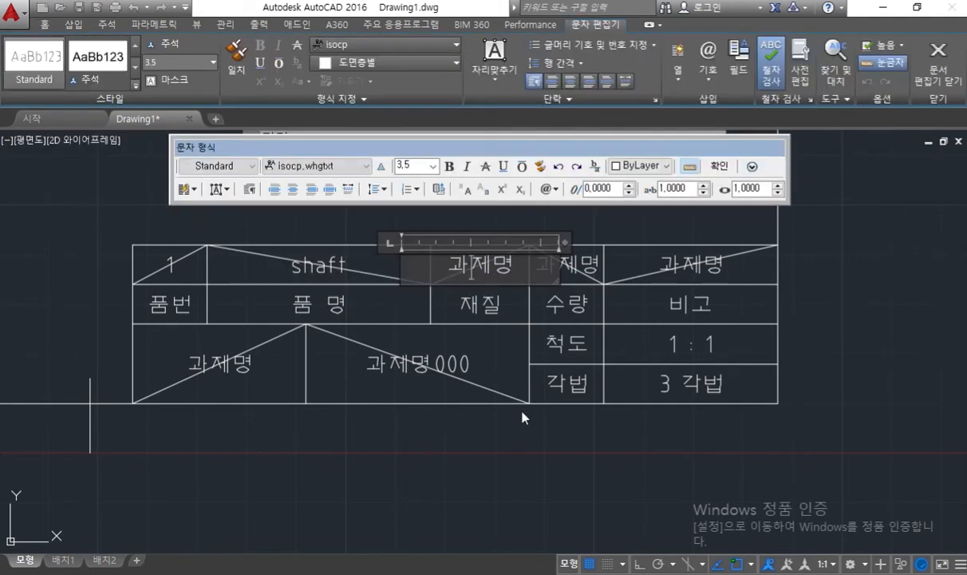
key("ctrl+a")
type("S")
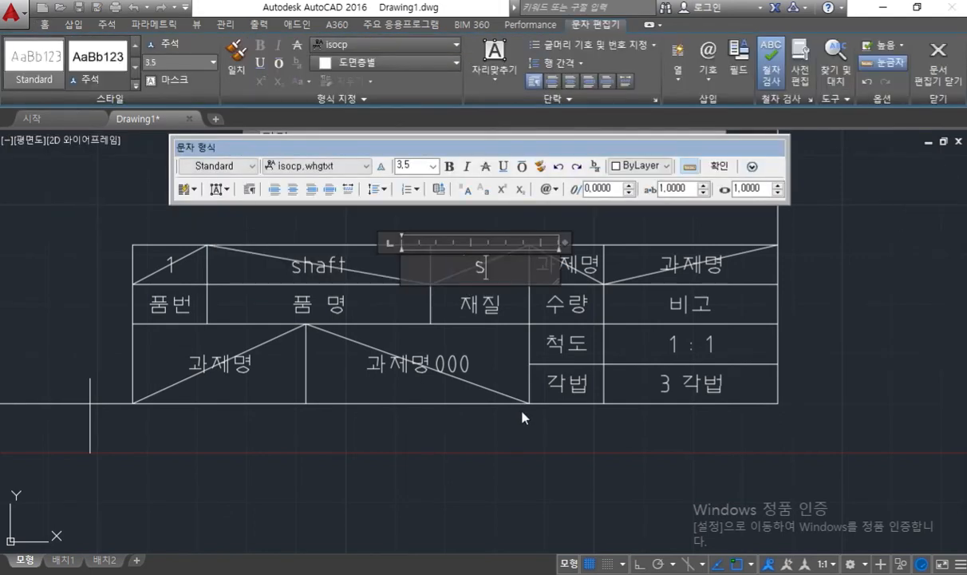
type("CM435")
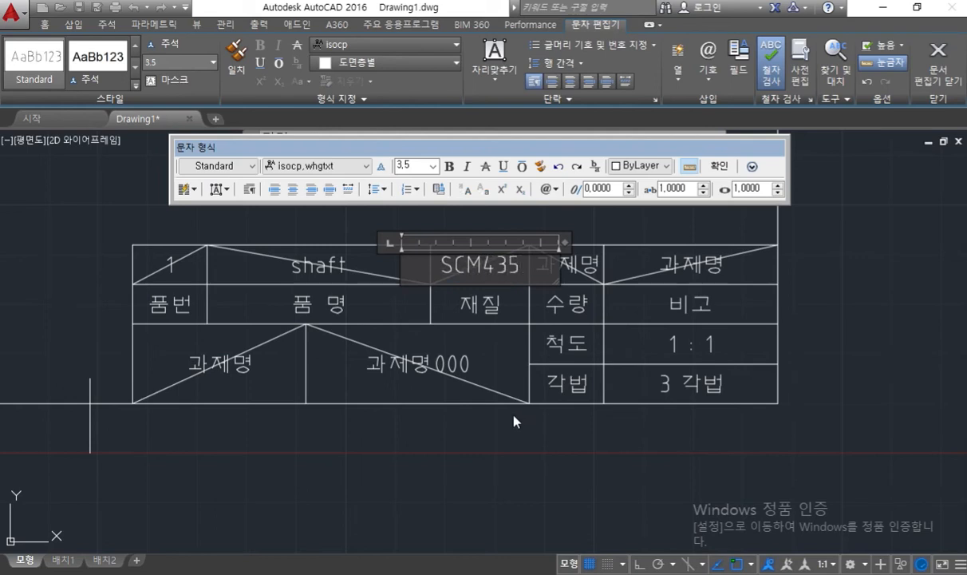
left_click(500, 461)
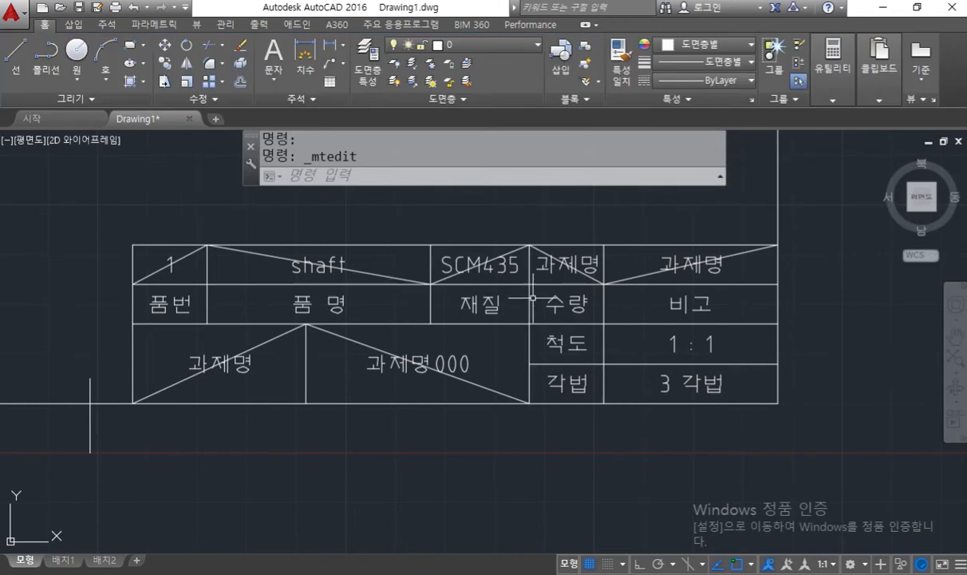
Step: Enter 1 as the quantity and 1.5 kgf in the top-right cell
double_click(566, 269)
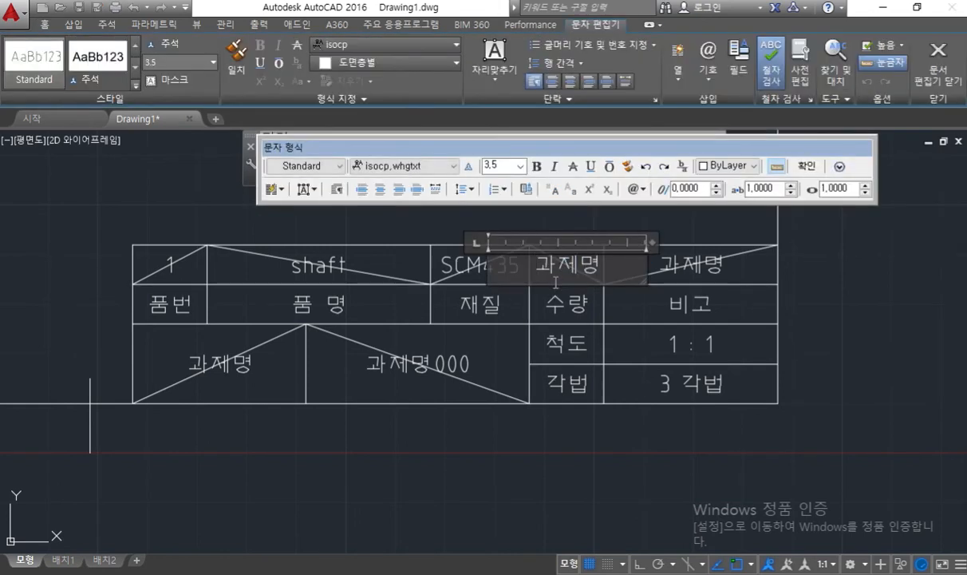
double_click(538, 269)
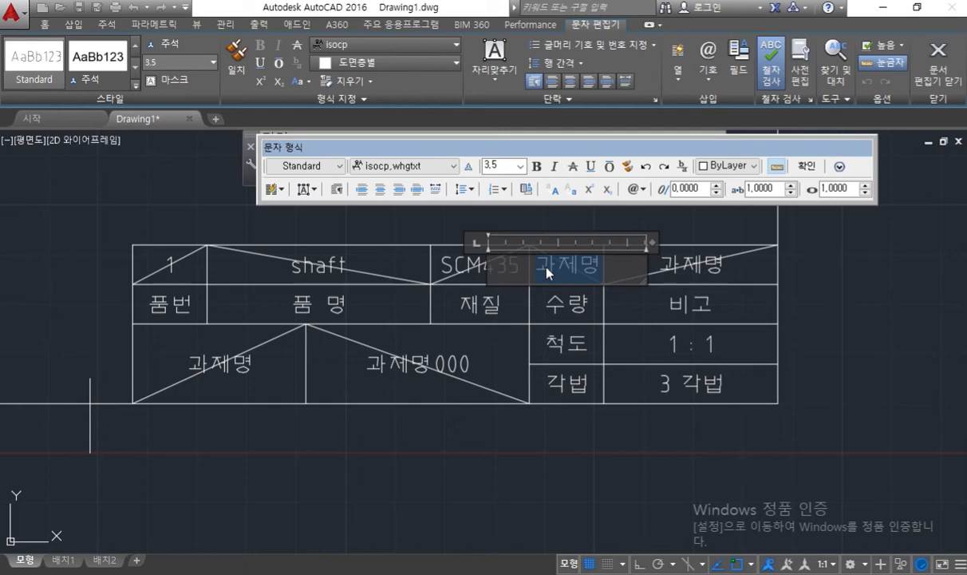
type("1")
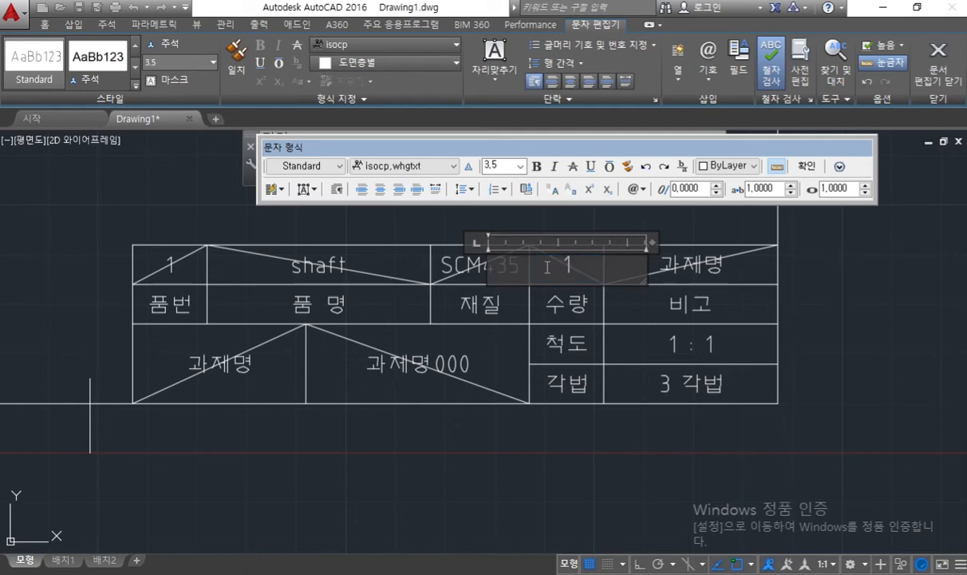
left_click(562, 403)
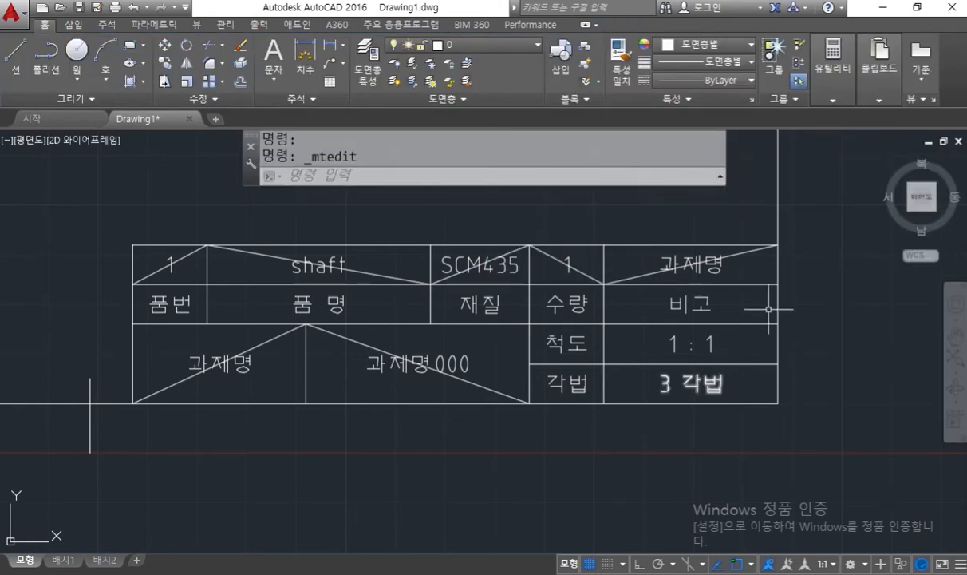
double_click(675, 259)
key("ctrl+a")
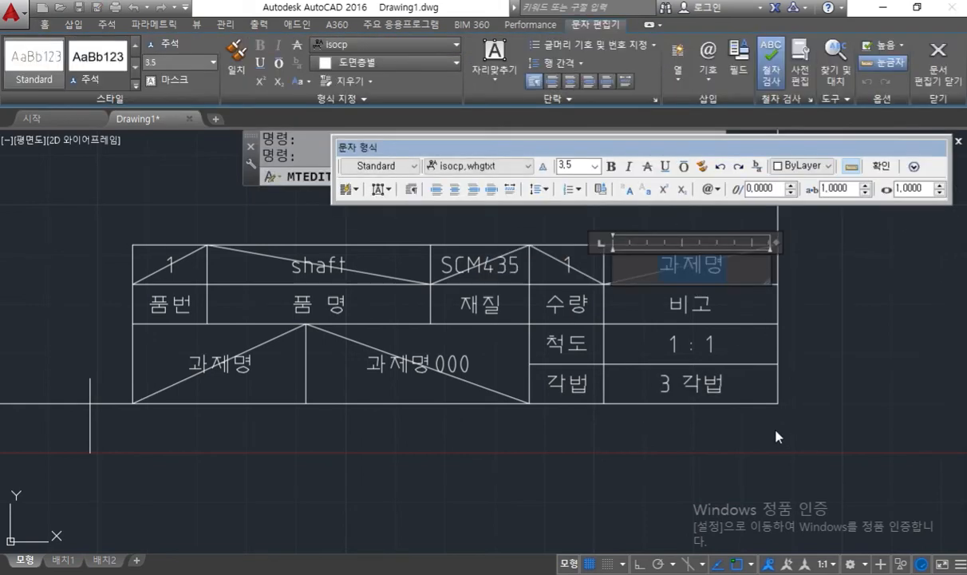
type("1.")
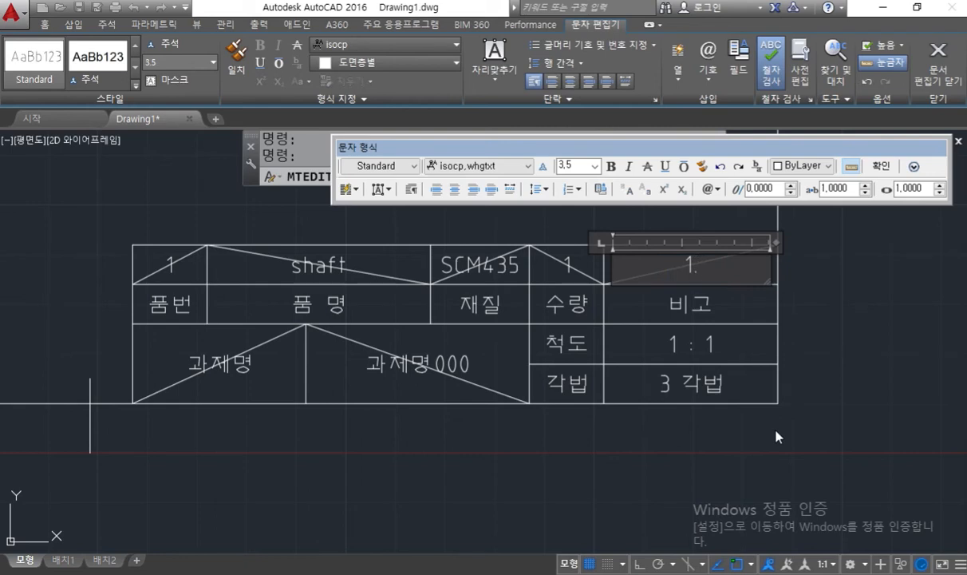
type("5 kgf")
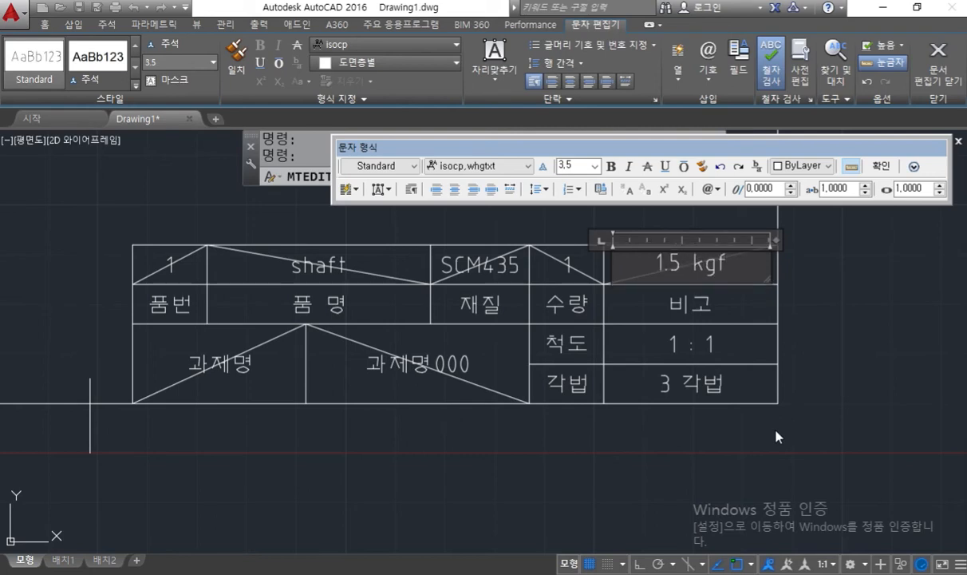
left_click(758, 391)
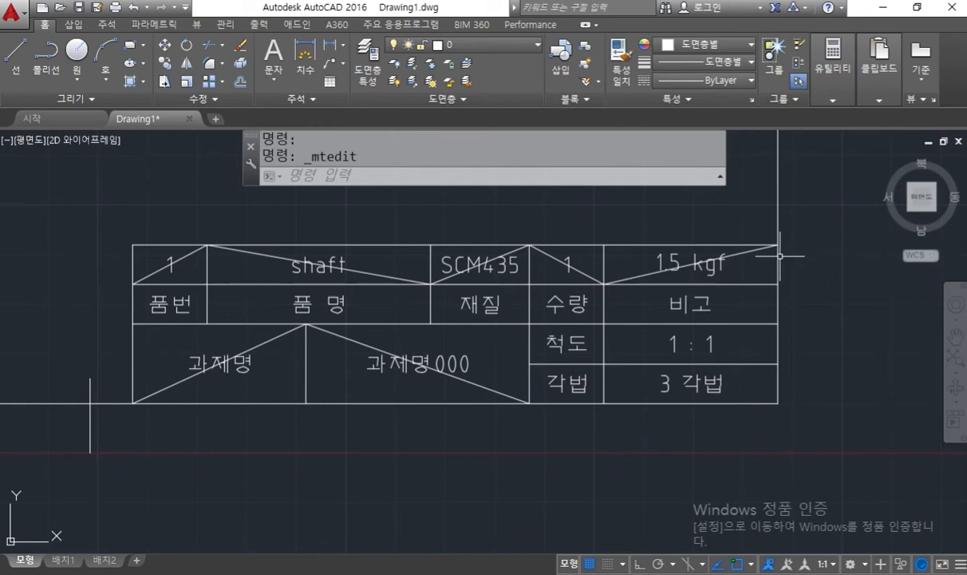
Step: Select the seven diagonal guide lines across the title-block cells and delete them
left_click(702, 262)
left_click(553, 257)
left_click(447, 277)
left_click(366, 271)
left_click(188, 253)
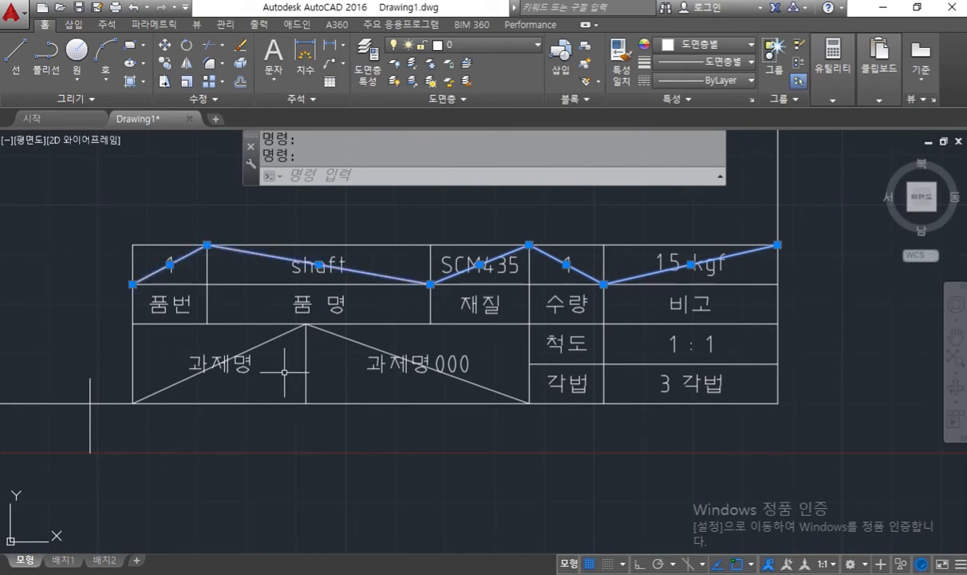
left_click(256, 342)
left_click(353, 341)
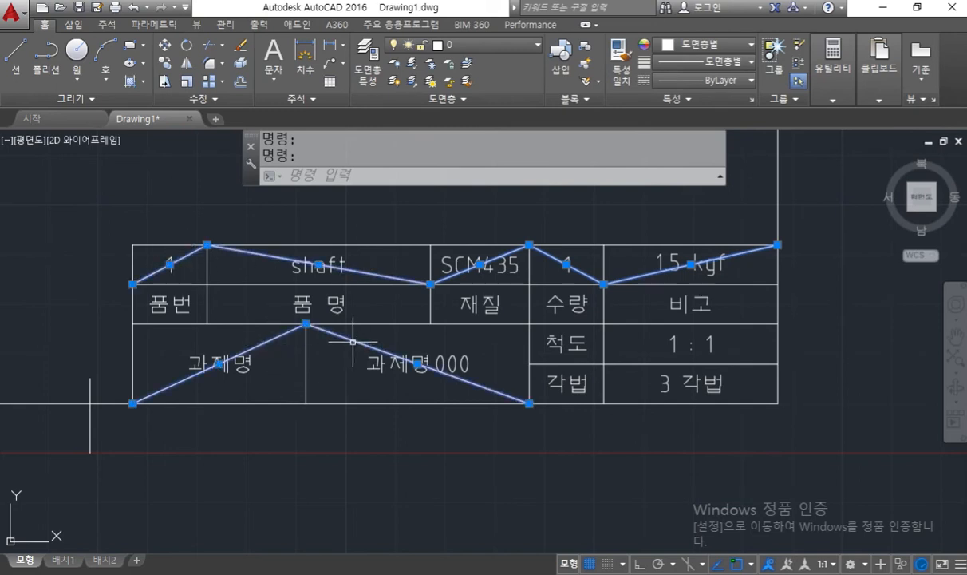
key("Delete")
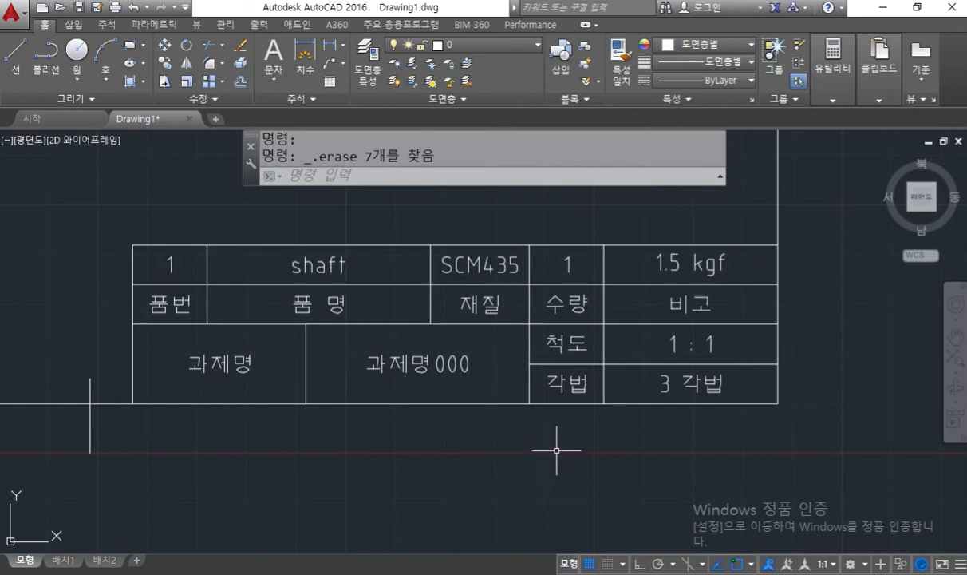
scroll(556, 451, "down", 5)
middle_click_drag(296, 268, 378, 321)
Step: Delete the two diagonals in the upper-left exam info table
scroll(388, 262, "up", 5)
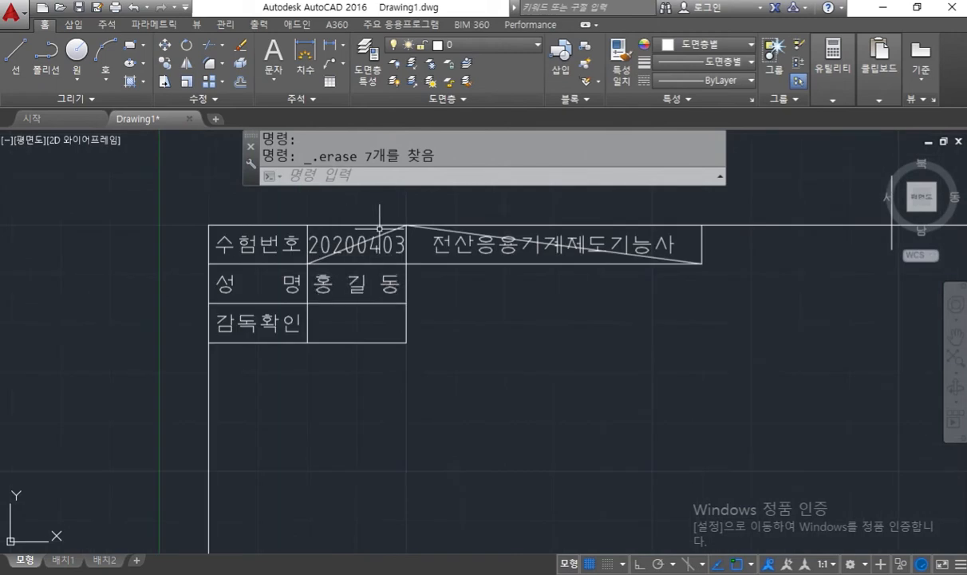
left_click(374, 237)
left_click(451, 230)
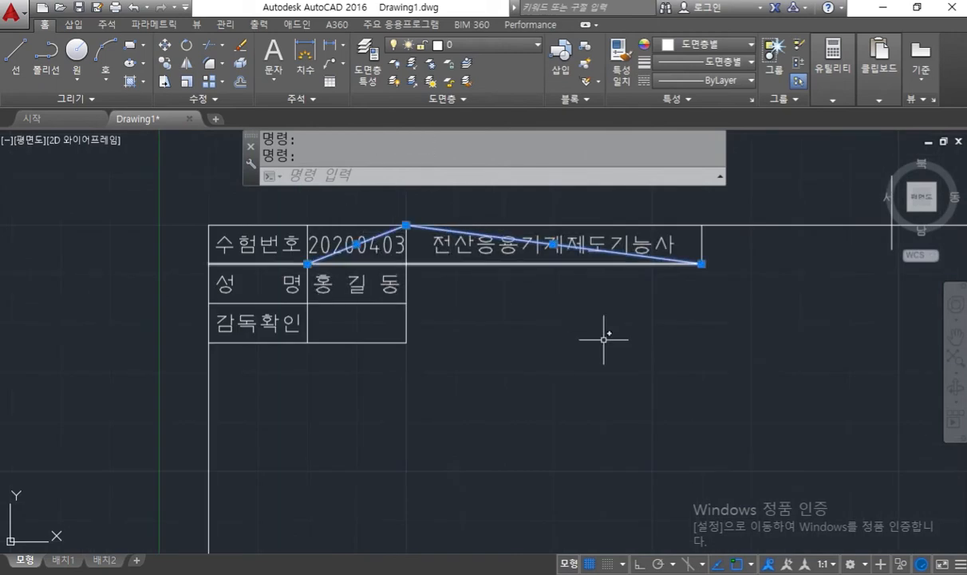
key("Delete")
middle_click_drag(495, 324, 414, 324)
scroll(443, 324, "down", 6)
middle_click_drag(518, 328, 504, 338)
scroll(520, 330, "up", 2)
scroll(514, 339, "down", 2)
Step: Put the border frame's side, top and bottom lines on the 윤곽선 layer
left_click(765, 399)
left_click(162, 295)
left_click(478, 239)
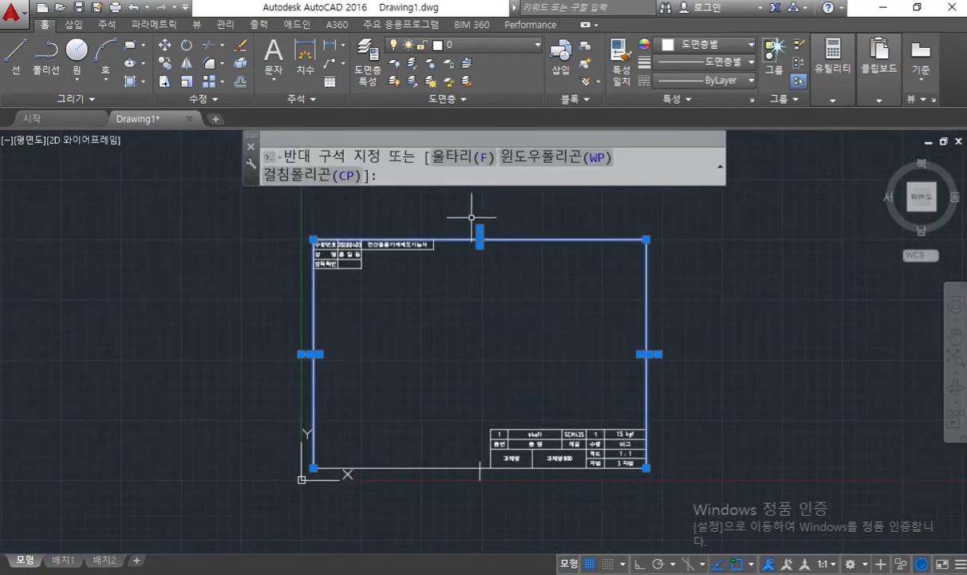
left_click(481, 469)
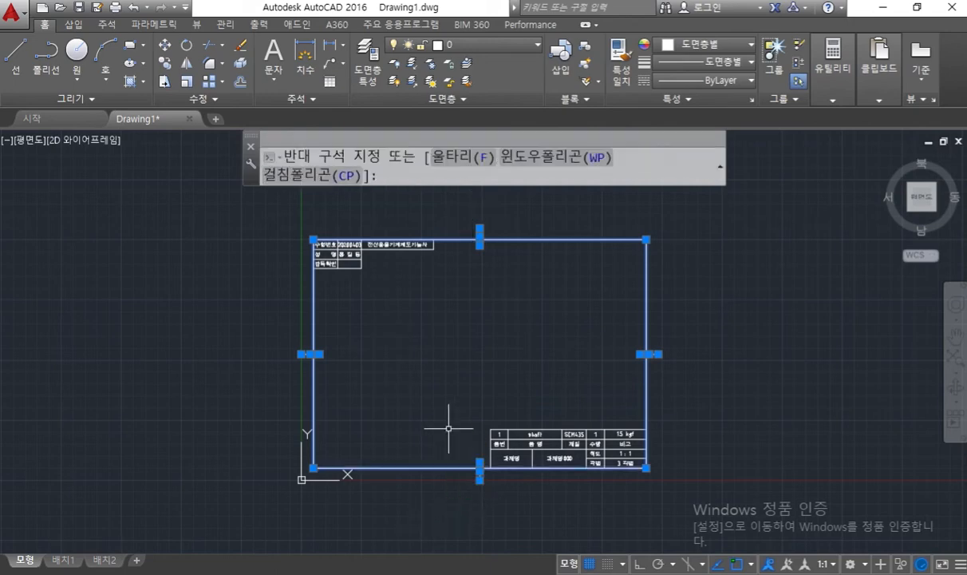
left_click(477, 44)
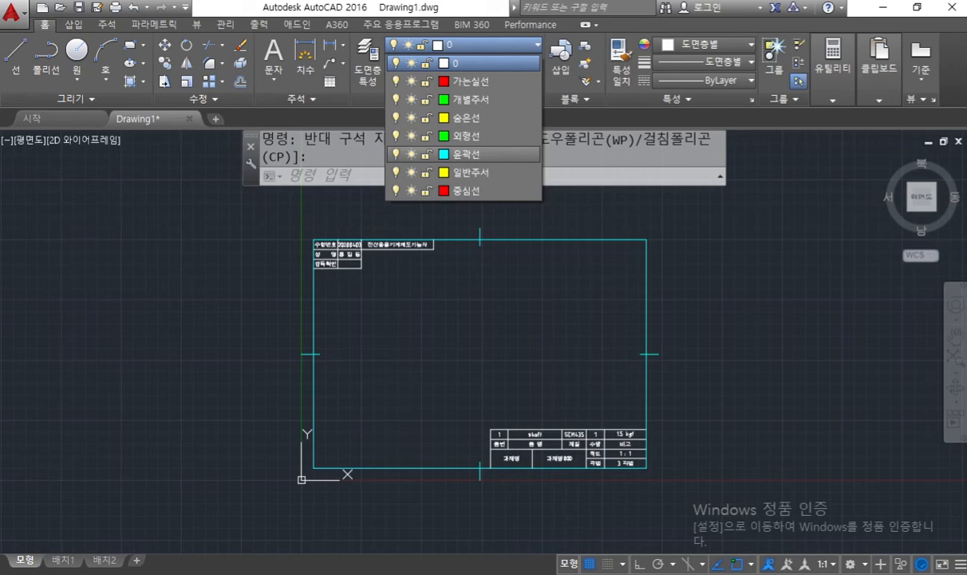
left_click(495, 155)
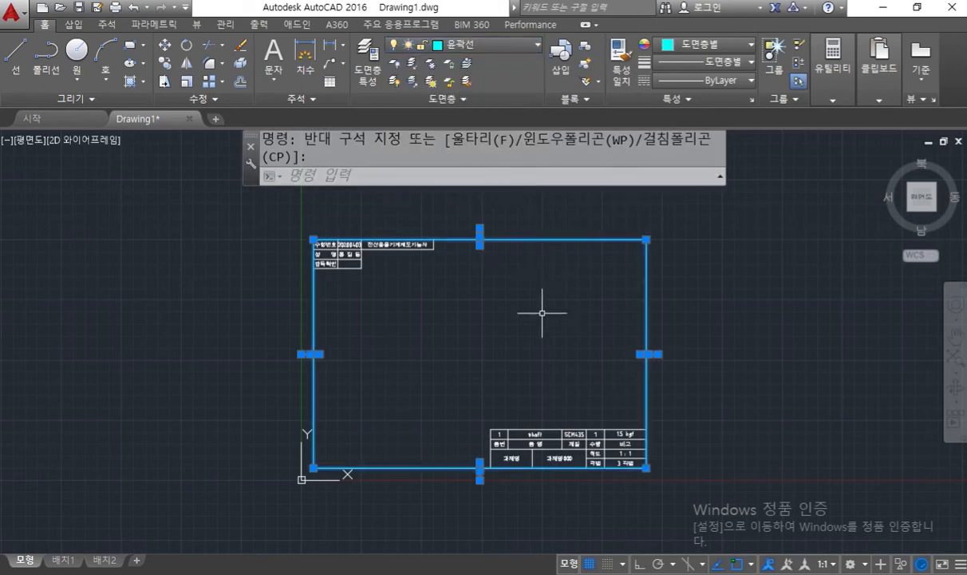
key("Escape")
middle_click_drag(459, 292, 550, 325)
scroll(442, 281, "up", 6)
middle_click_drag(442, 281, 470, 351)
left_click(402, 391)
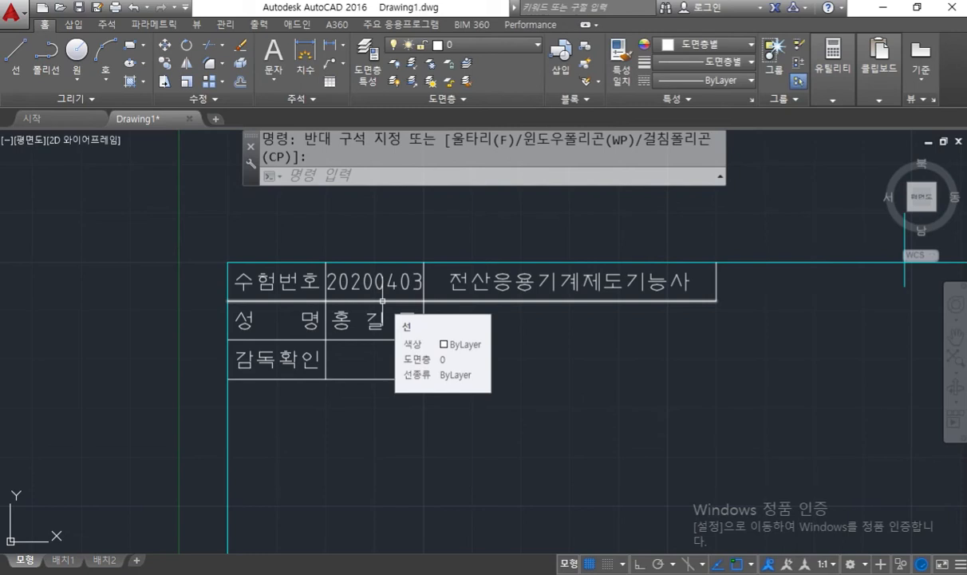
Step: Trim the stray row line left of the vertical table line
type("tr")
key("Return")
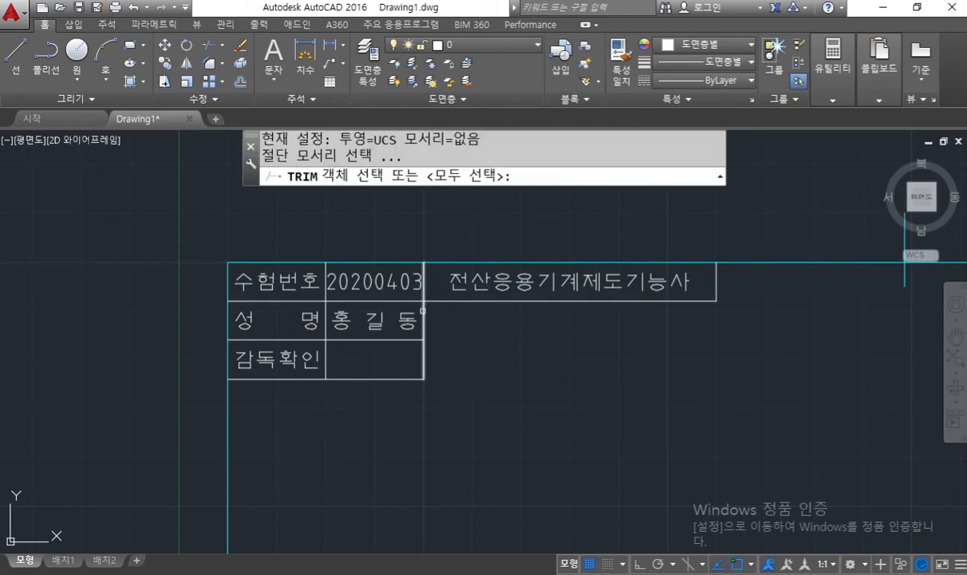
left_click(423, 309)
key("Return")
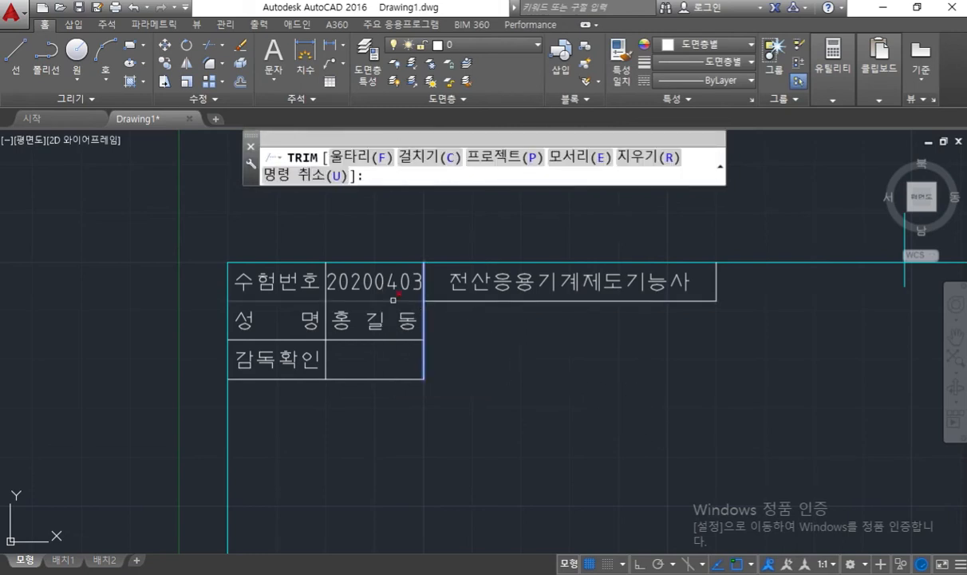
left_click(394, 300)
key("Return")
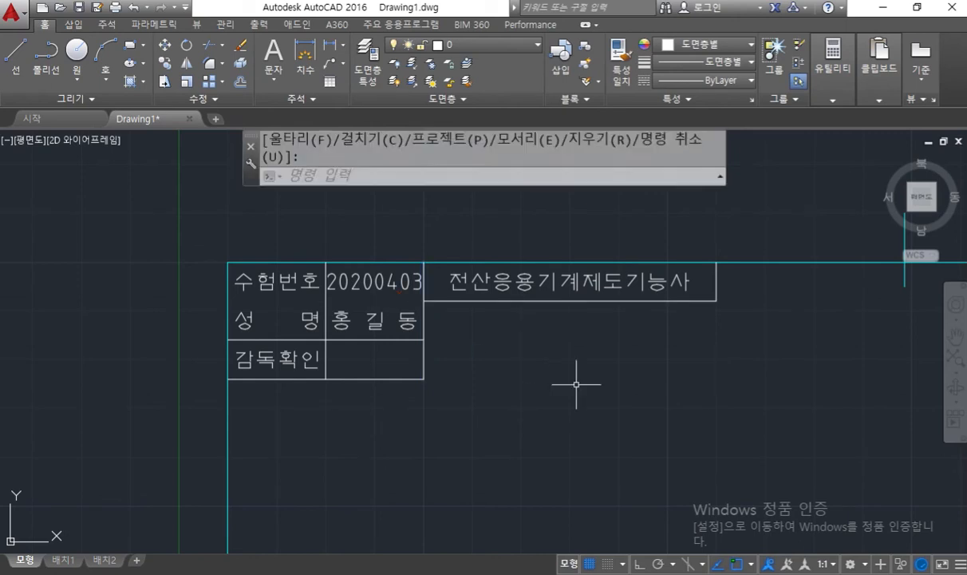
Step: Draw a line from the table corner perpendicular to the left table edge
type("l")
key("Return")
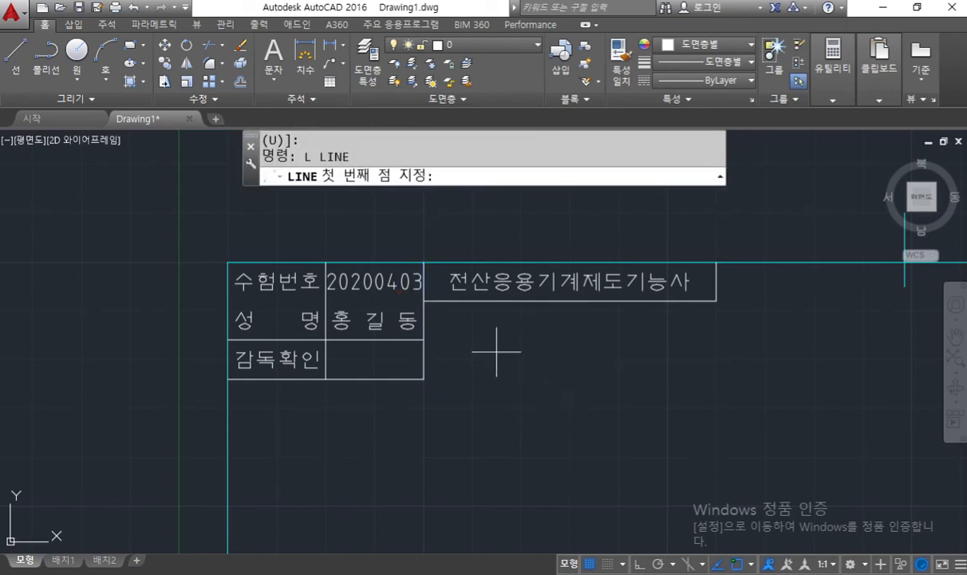
left_click(423, 301)
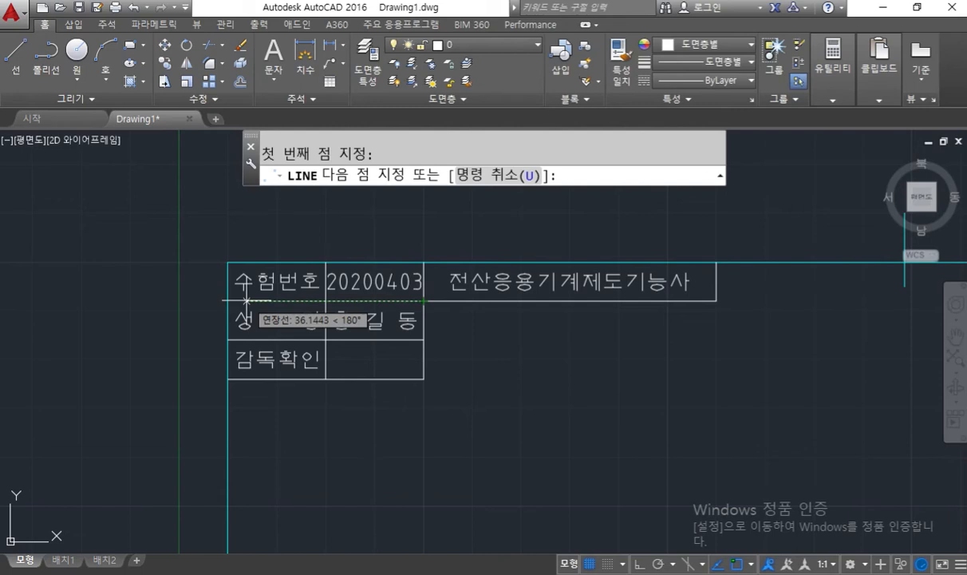
type("pe")
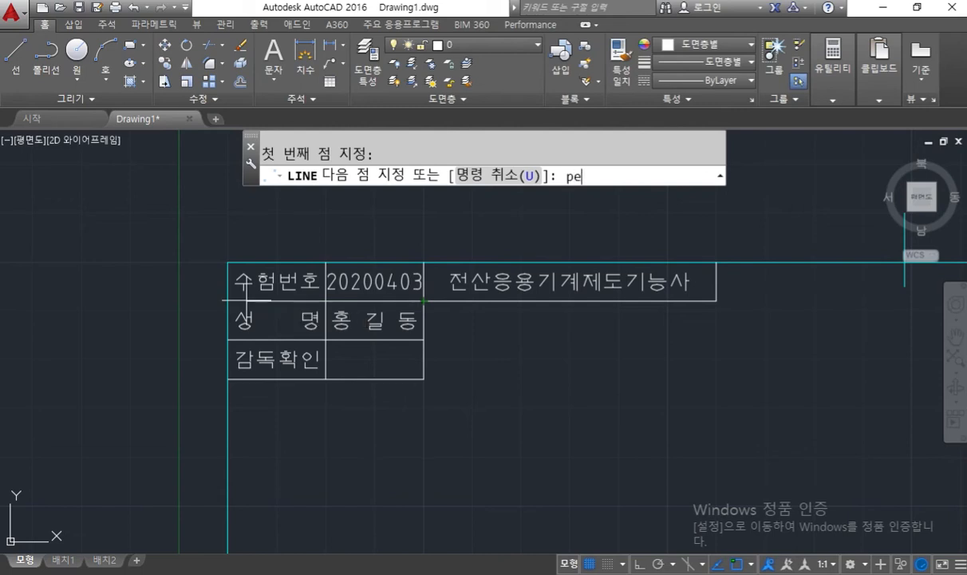
type("r")
key("Return")
left_click(236, 302)
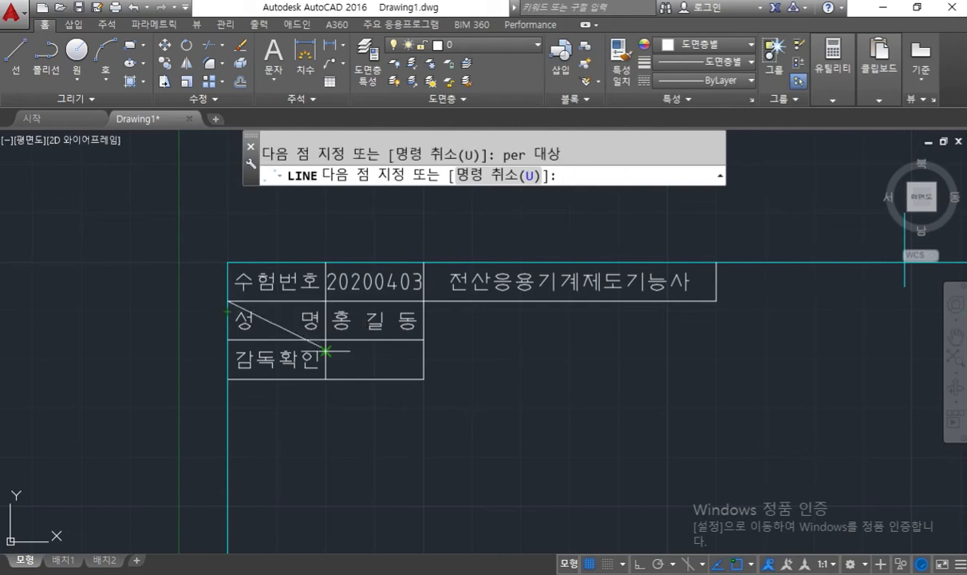
key("Return")
Step: Move the table's outer lines and the 전산응용기계제도기능사 box edges onto 윤곽선
middle_click_drag(613, 425, 558, 404)
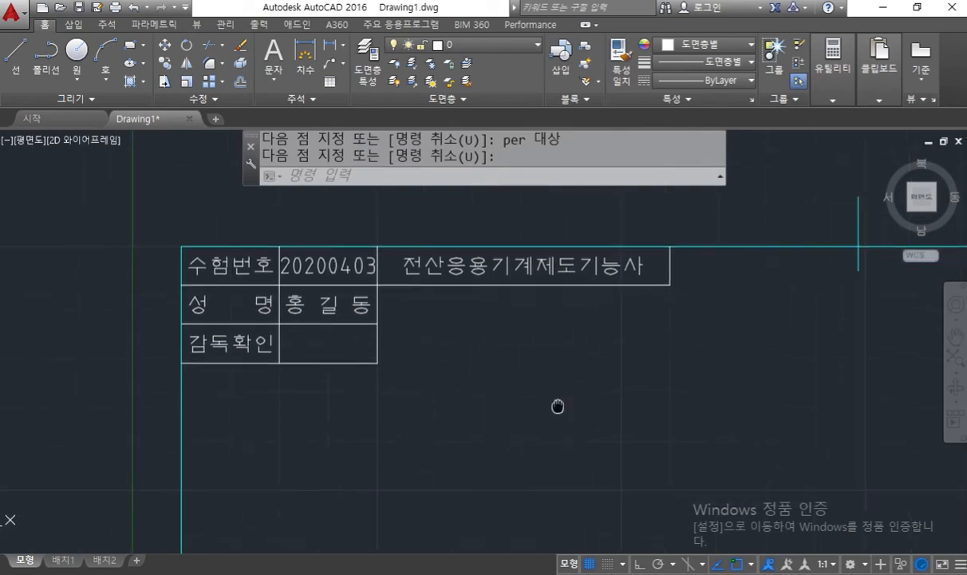
left_click(318, 364)
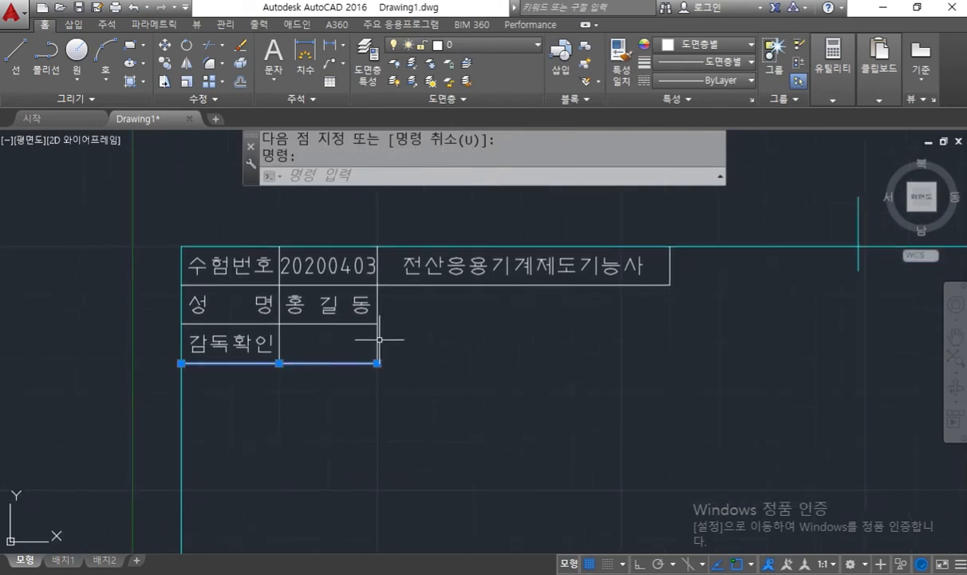
left_click(378, 340)
left_click(516, 282)
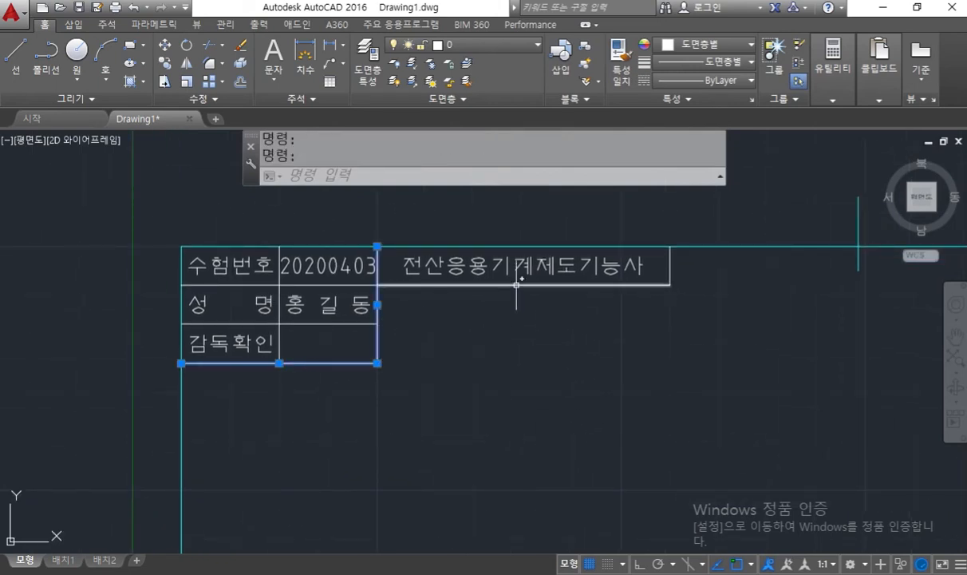
left_click(671, 261)
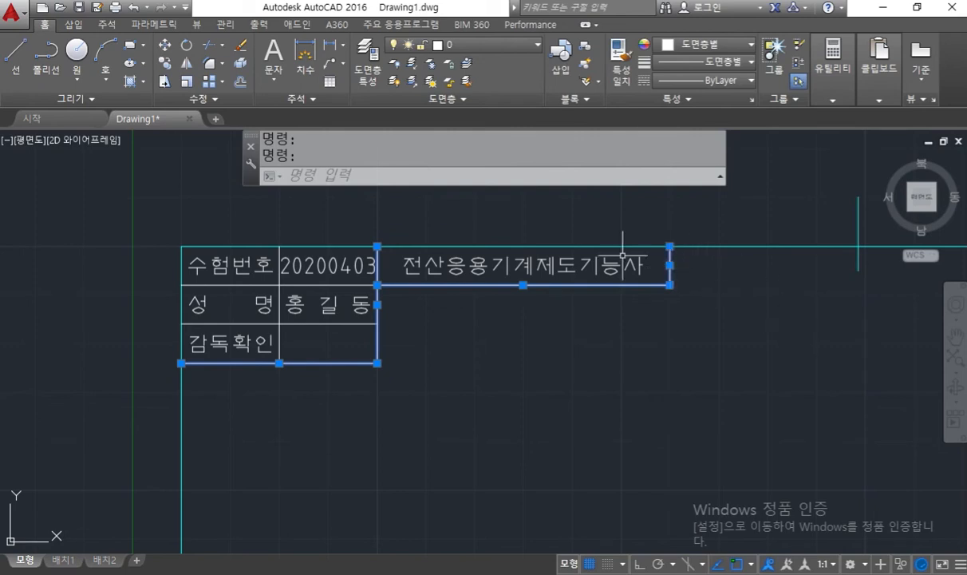
left_click(460, 43)
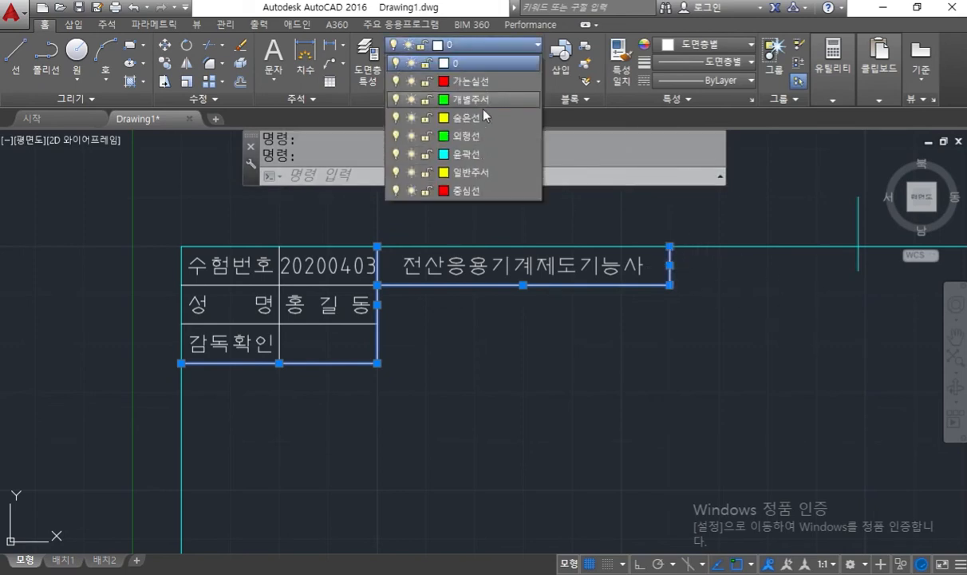
left_click(463, 156)
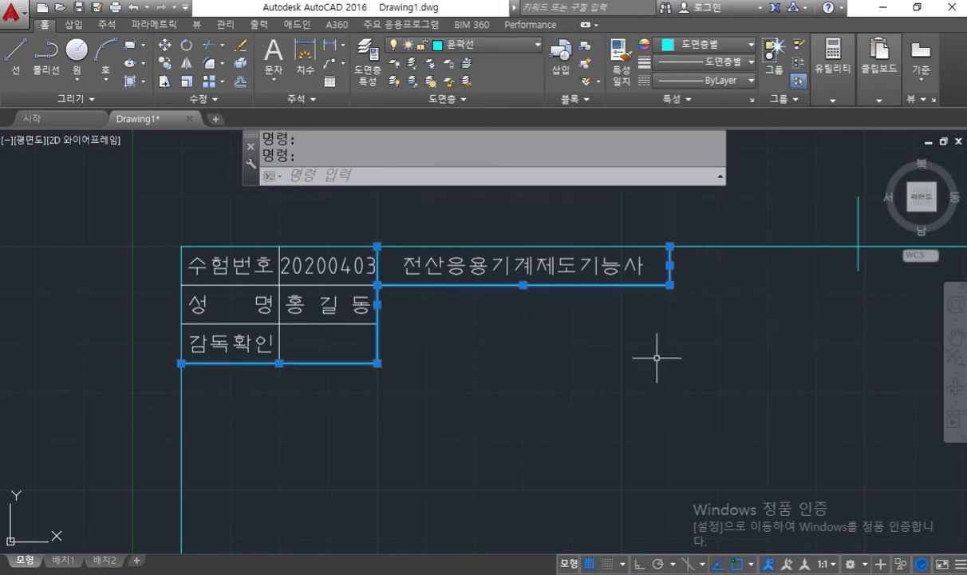
middle_click_drag(656, 358, 503, 363)
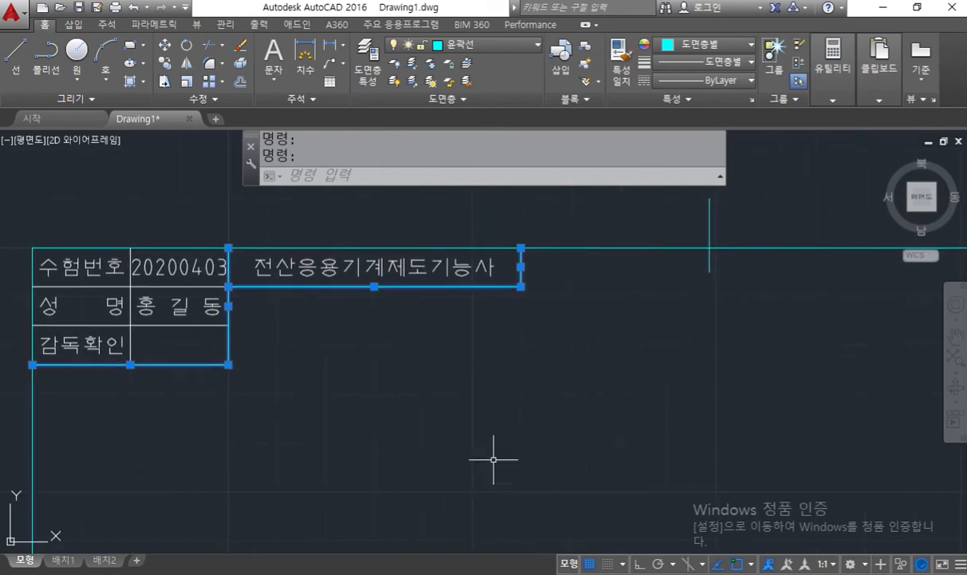
mouse_move(580, 574)
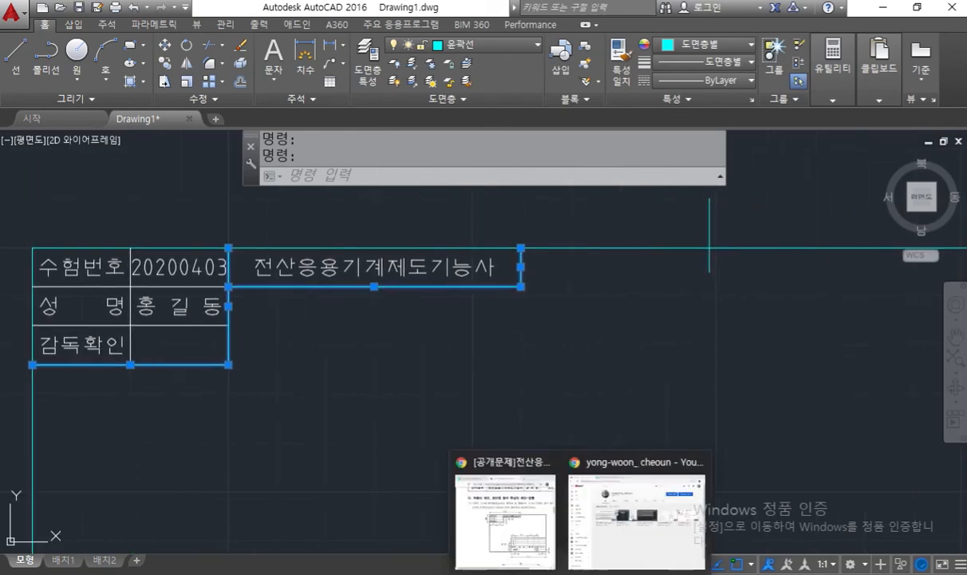
left_click(503, 493)
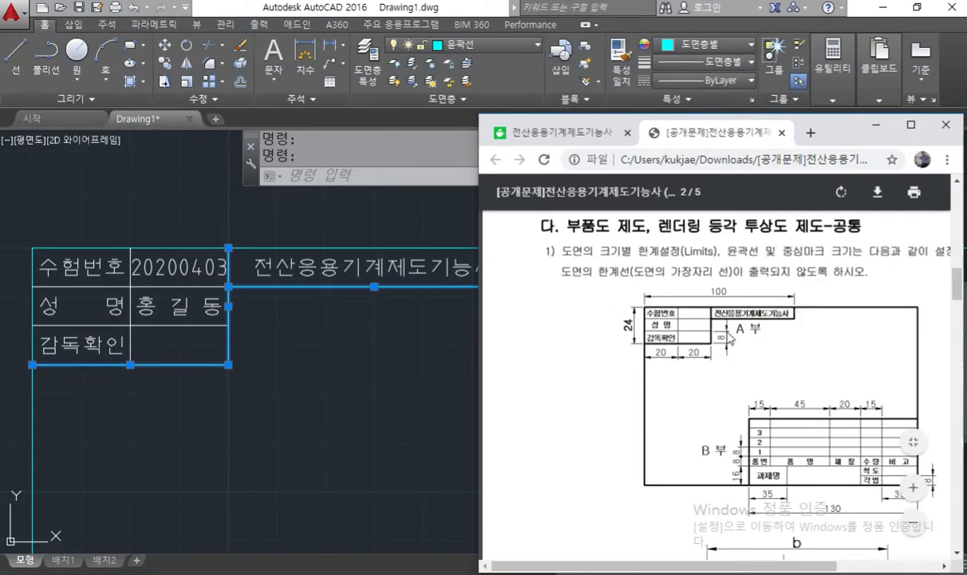
scroll(778, 337, "up", 5, "ctrl")
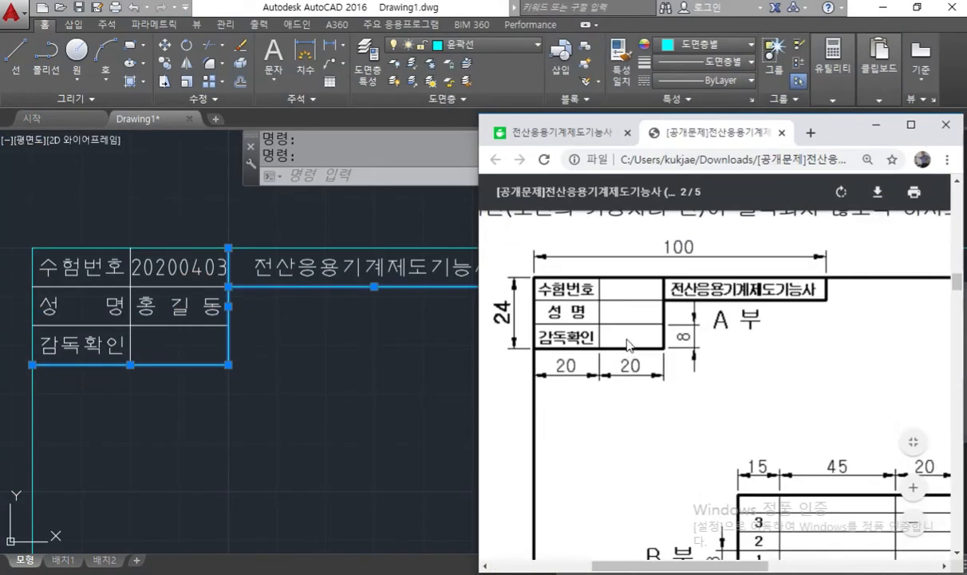
mouse_move(678, 302)
left_mouse_down()
mouse_move(660, 301)
mouse_move(663, 270)
mouse_move(672, 294)
left_mouse_up()
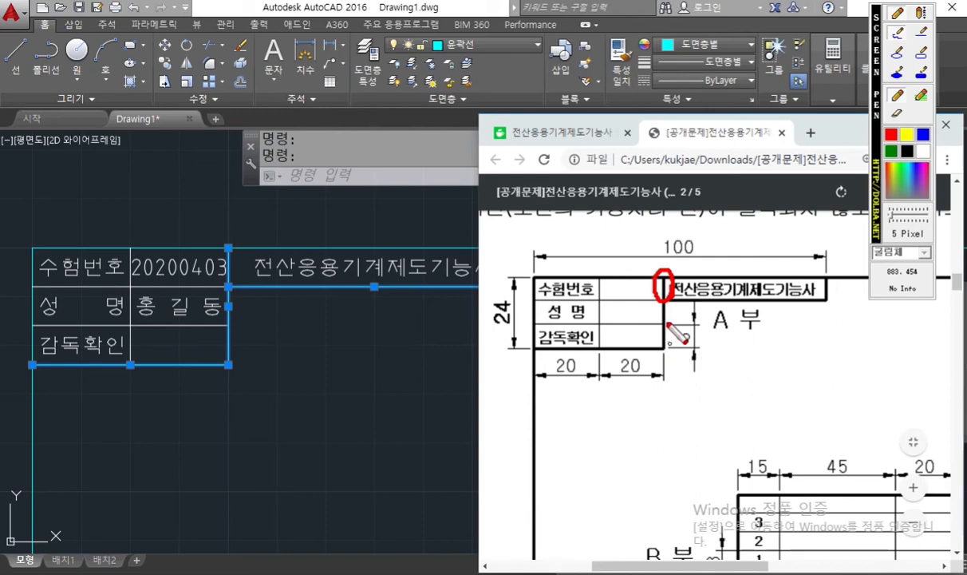
left_click(346, 385)
middle_click_drag(367, 395, 402, 398)
Step: Turn on lineweight display through the LW settings
key("Escape")
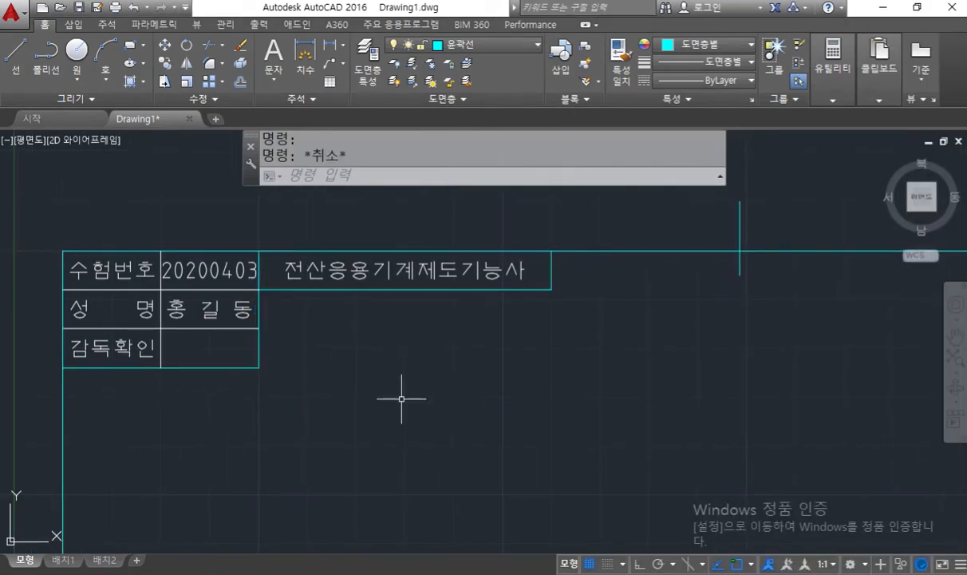
type("1")
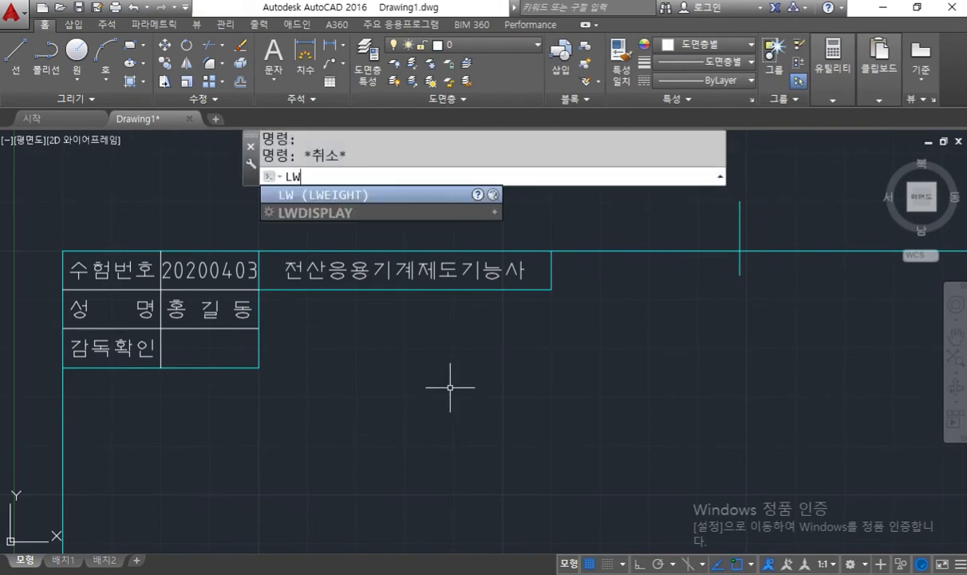
type("w")
key("Return")
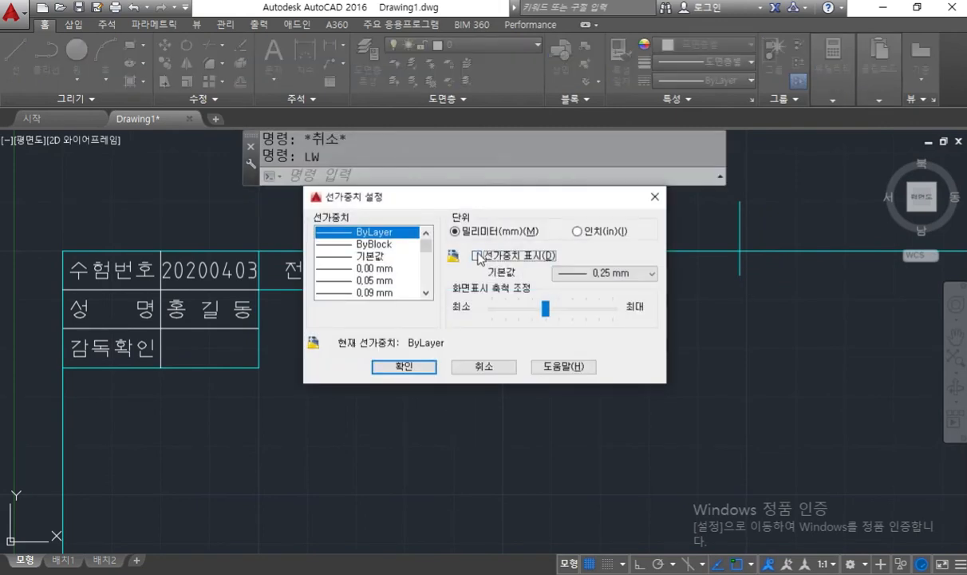
left_click(405, 367)
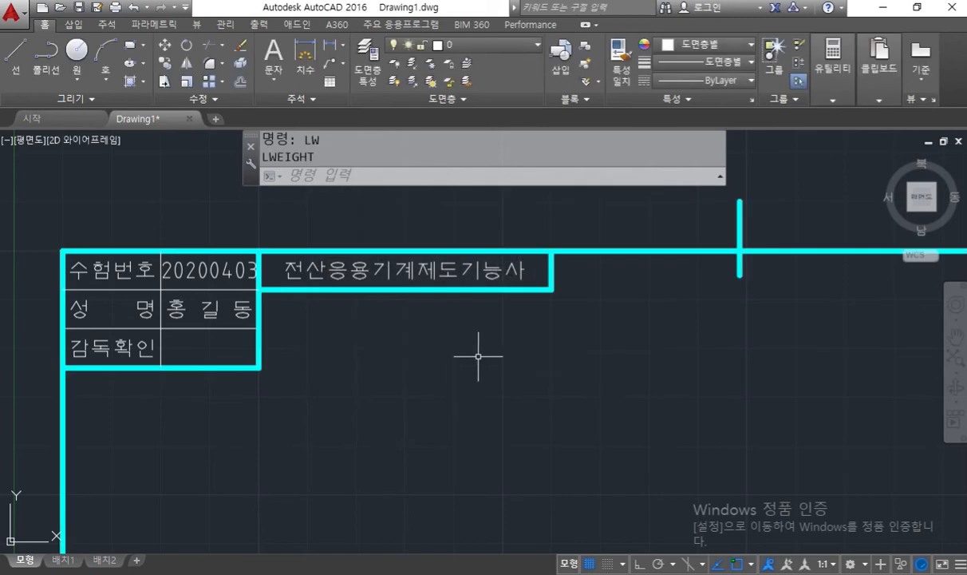
Step: Set the 가는실선 and 중심선 layer lineweights to 0.30 mm
type("la")
key("Return")
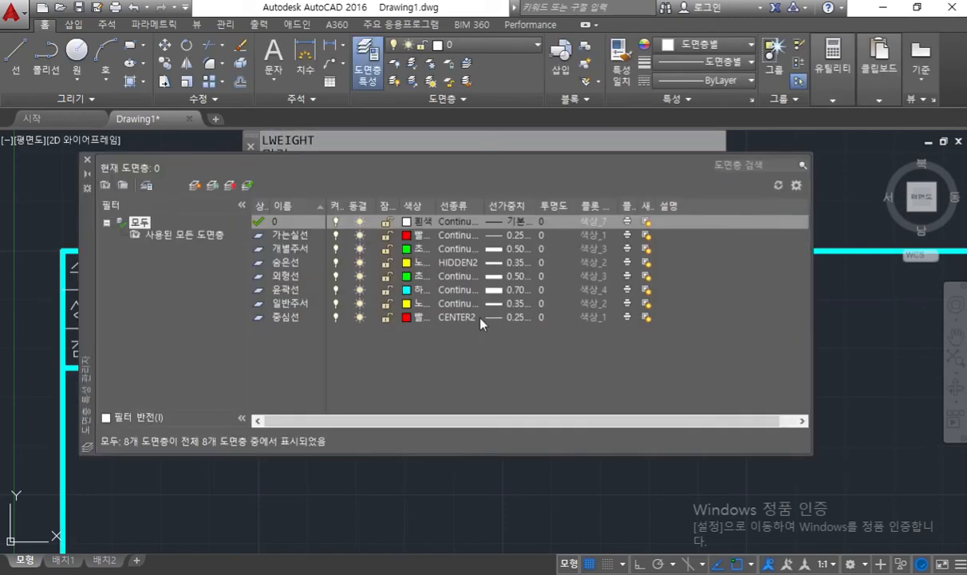
left_click(522, 238)
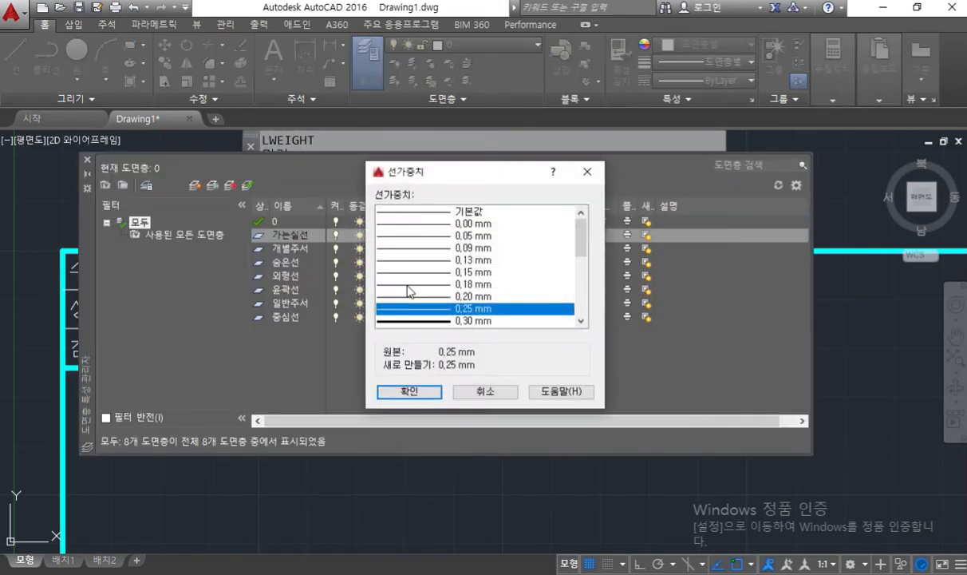
double_click(428, 321)
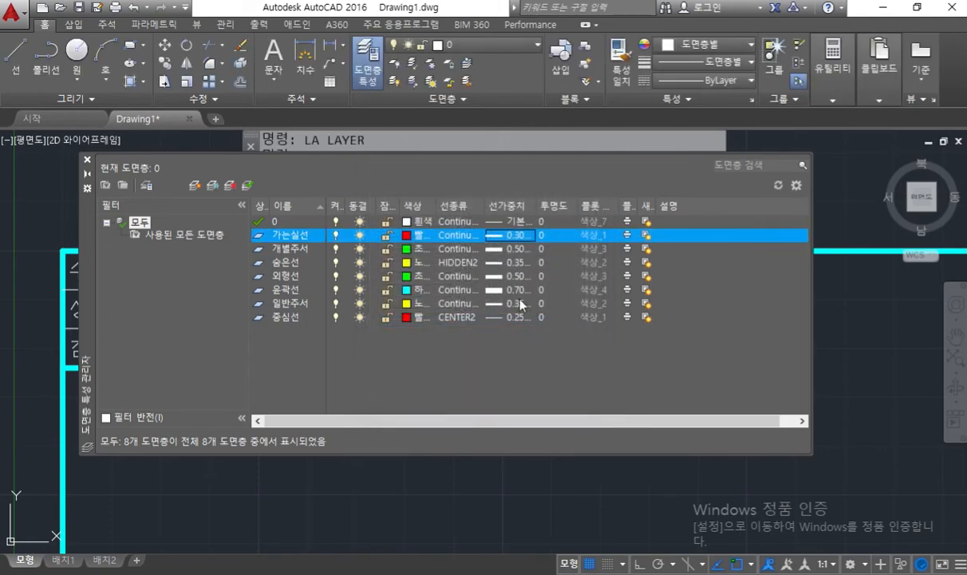
left_click(503, 317)
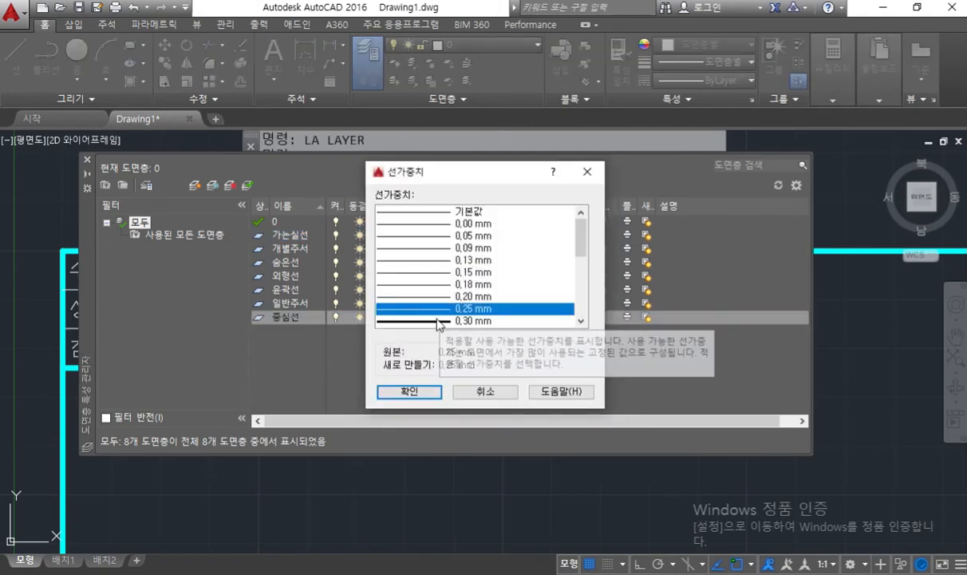
double_click(437, 320)
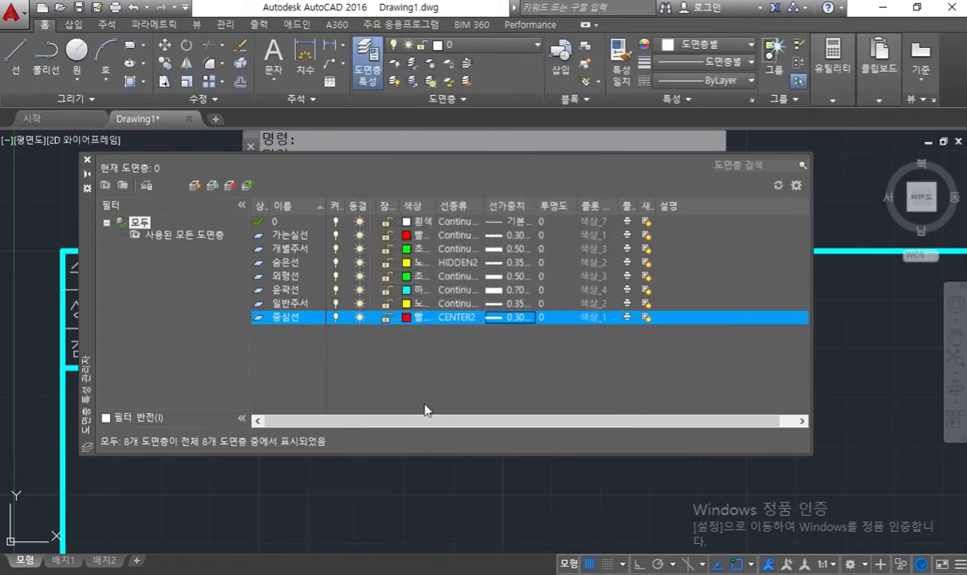
left_click(87, 160)
middle_click_drag(330, 359, 426, 383)
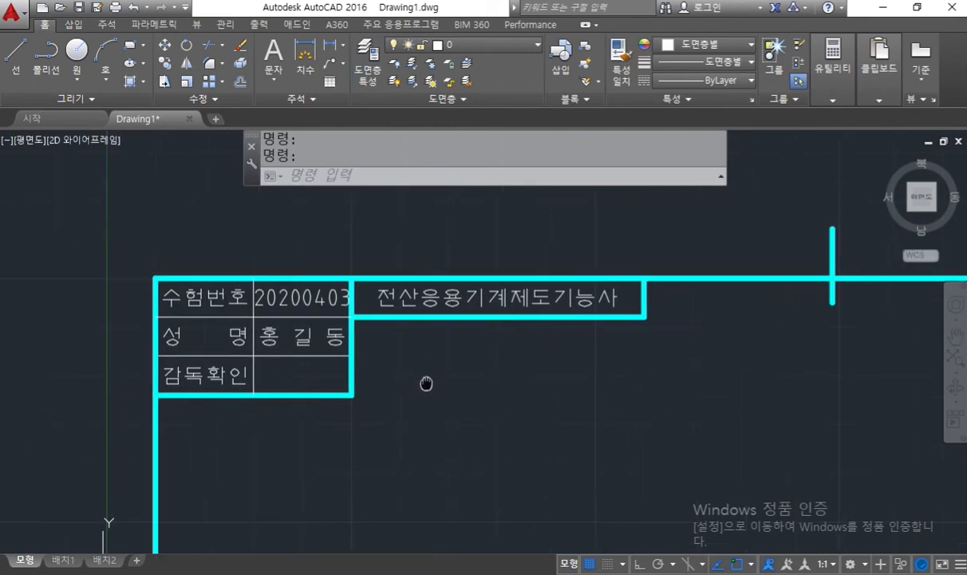
Step: Move the 수험번호 table's inner grid lines onto the red 가는실선 layer
scroll(272, 368, "up", 2)
left_click(271, 371)
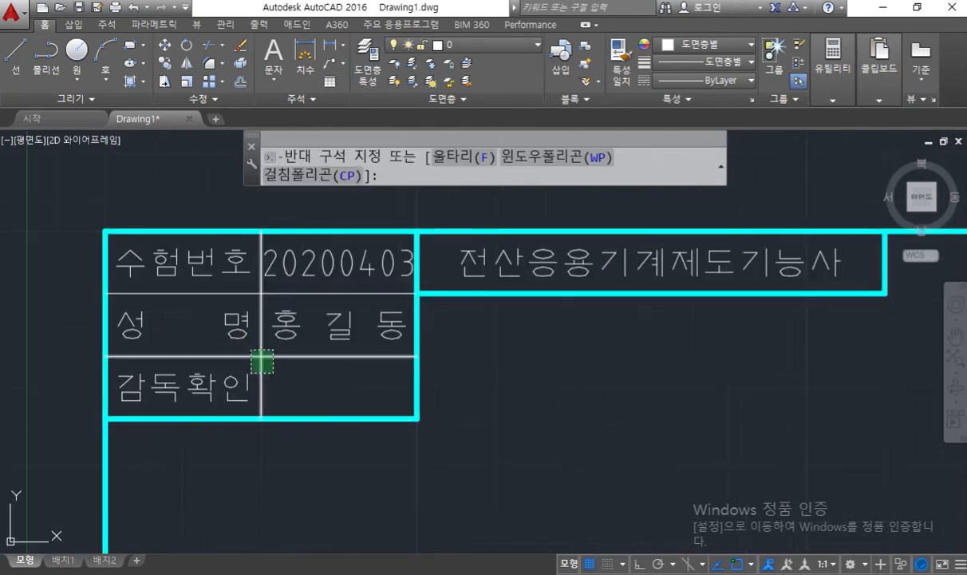
left_click(231, 286)
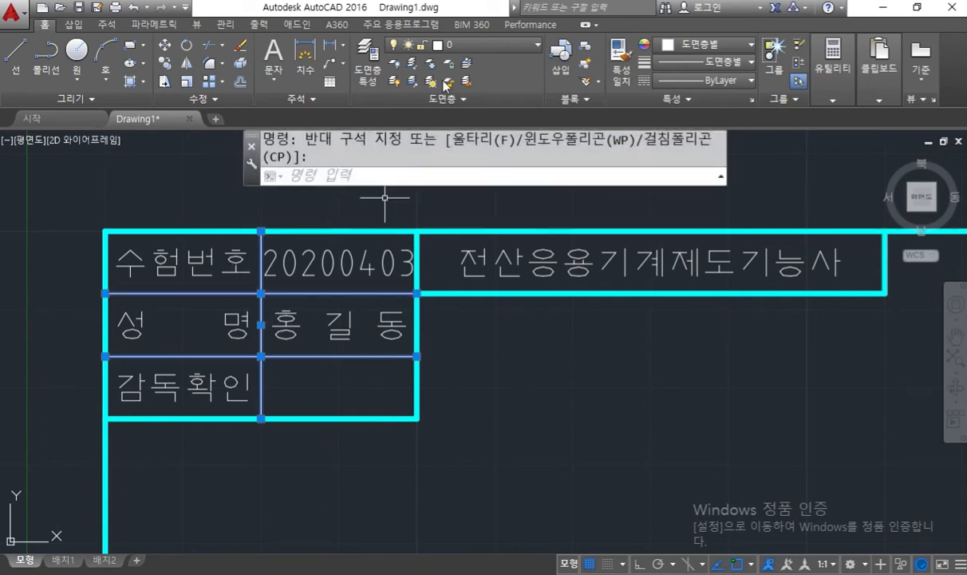
left_click(463, 45)
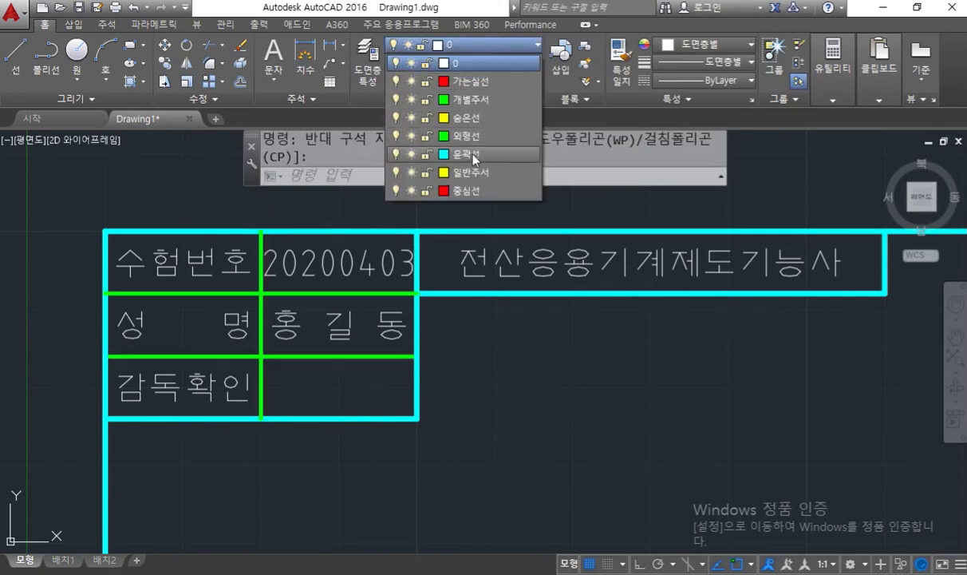
left_click(480, 83)
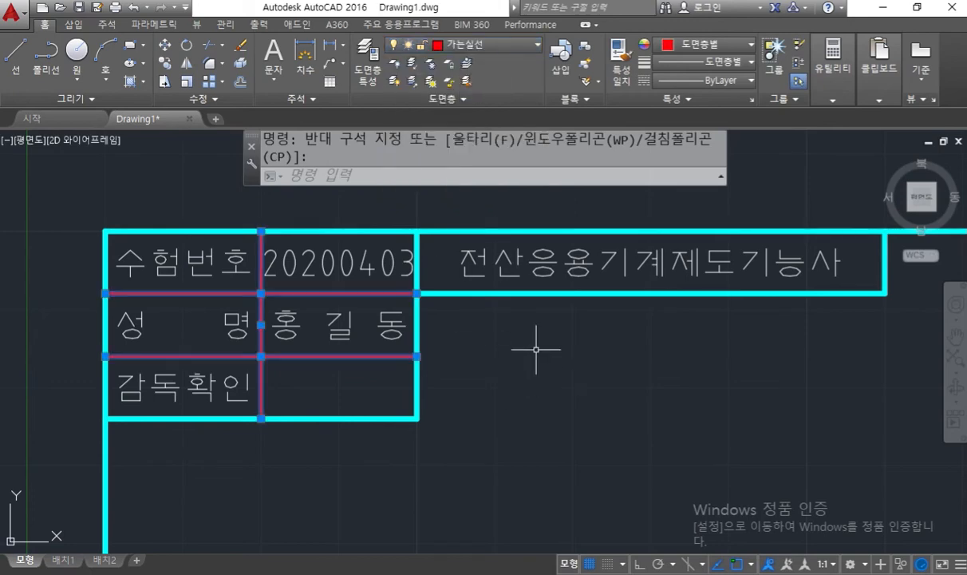
scroll(658, 447, "down", 5)
middle_click_drag(618, 417, 414, 178)
Step: Put the parts-list table's top and left border lines on the cyan 윤곽선 layer
middle_click_drag(542, 343, 551, 352)
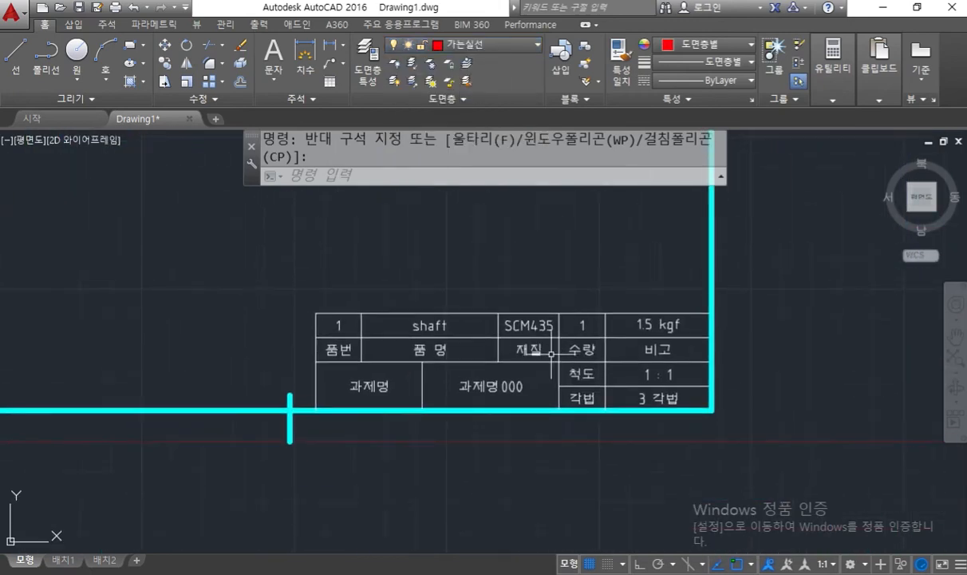
scroll(552, 352, "up", 2)
key("Escape")
middle_click_drag(372, 307, 383, 289)
left_click(240, 272)
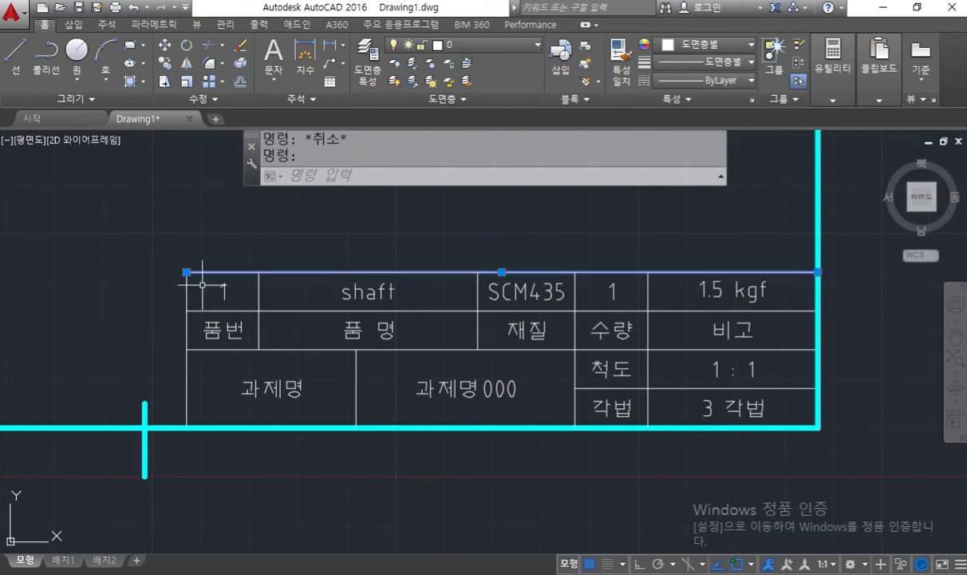
left_click(187, 281)
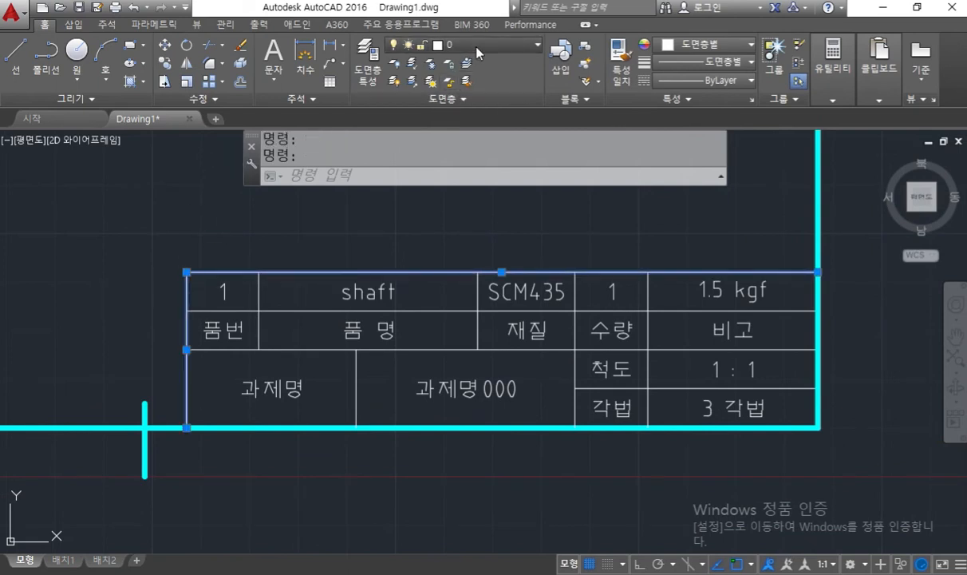
left_click(450, 44)
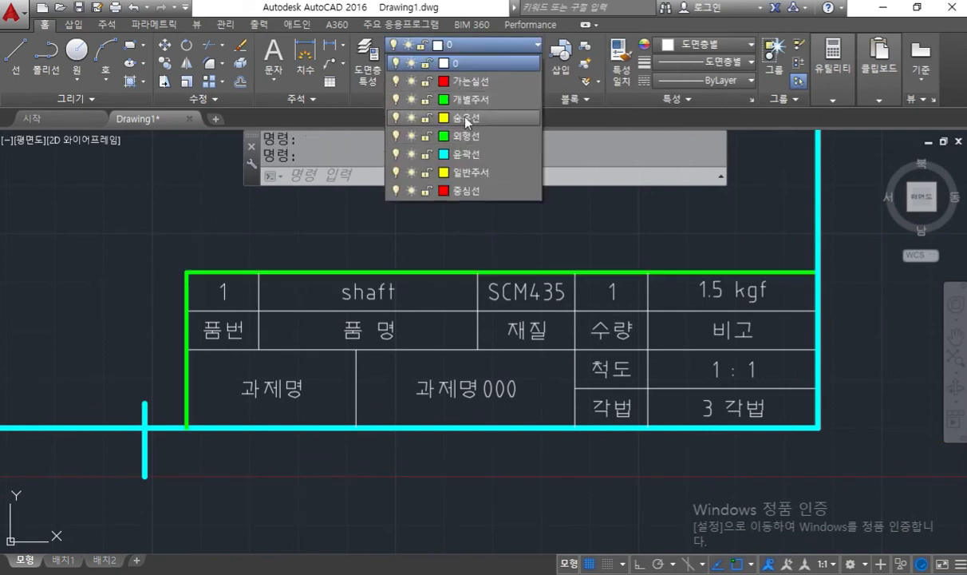
left_click(467, 153)
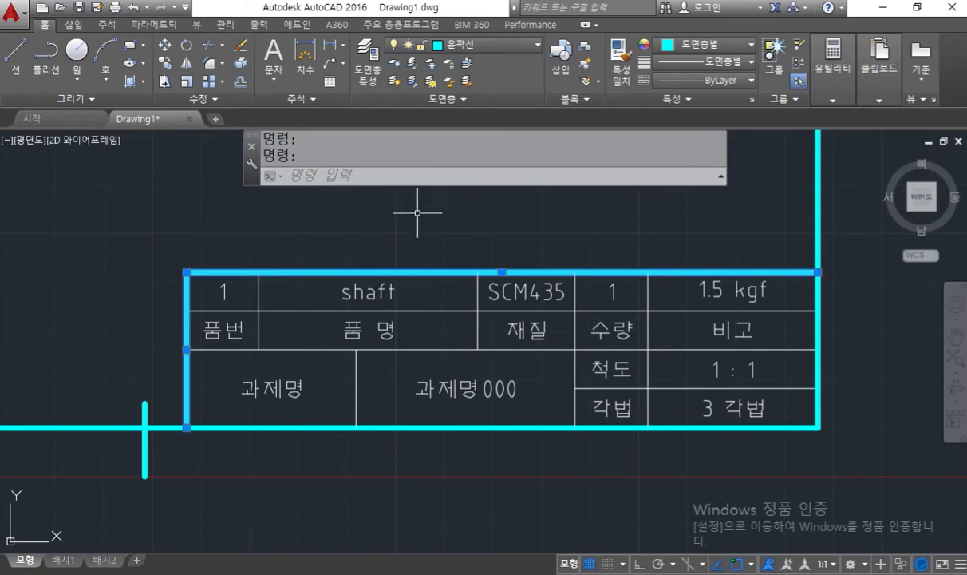
key("Escape")
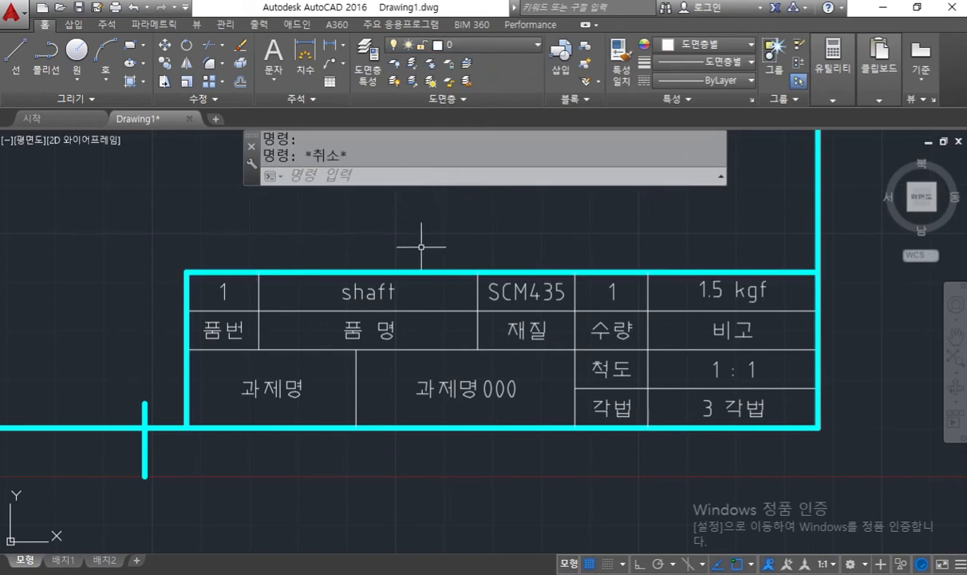
Step: Crossing-select the table's inner vertical and horizontal lines and move them to the red 가는실선 layer
left_click(280, 367)
left_click(255, 281)
left_click(371, 375)
left_click(346, 389)
left_click(489, 334)
left_click(462, 321)
left_click(582, 400)
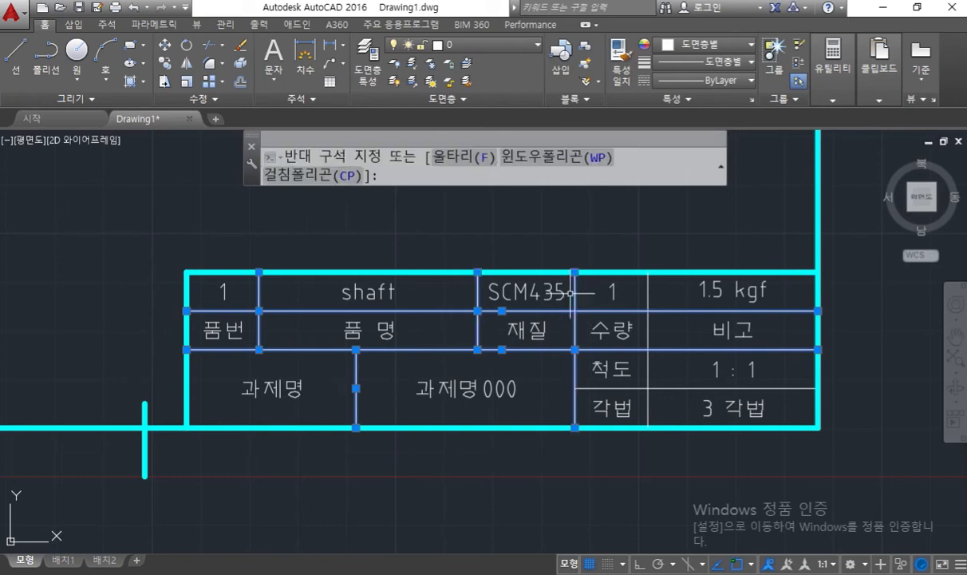
left_click(563, 279)
left_click(666, 405)
left_click(643, 294)
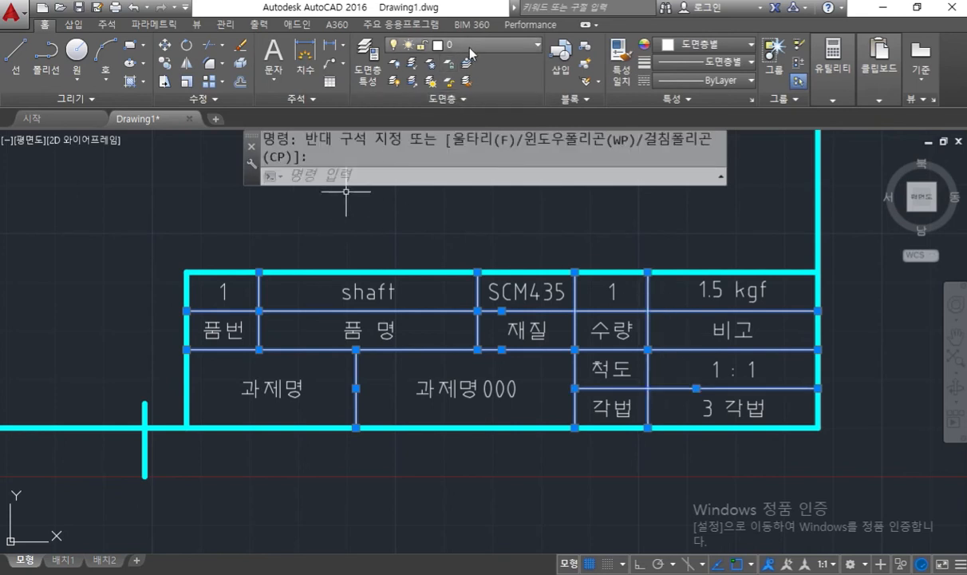
left_click(446, 44)
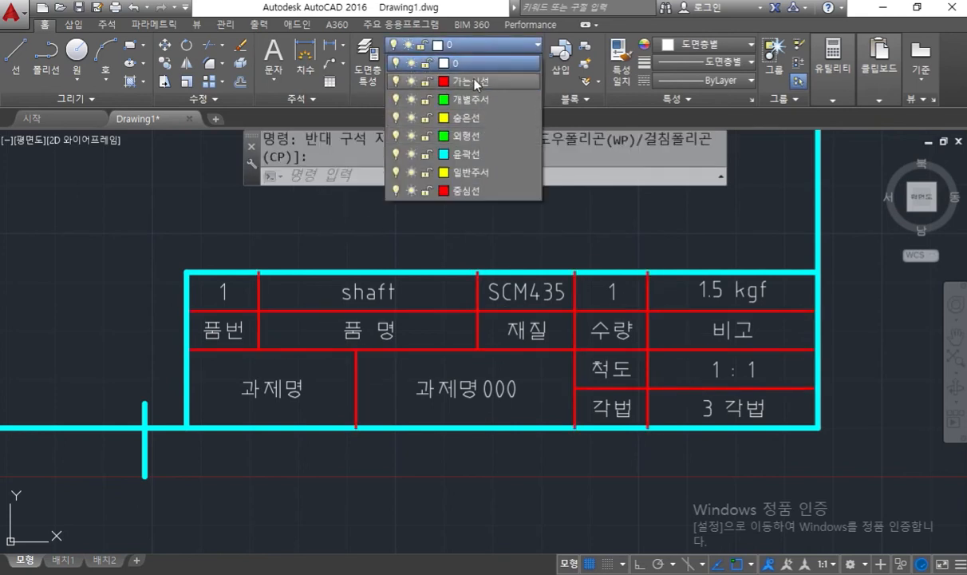
left_click(475, 81)
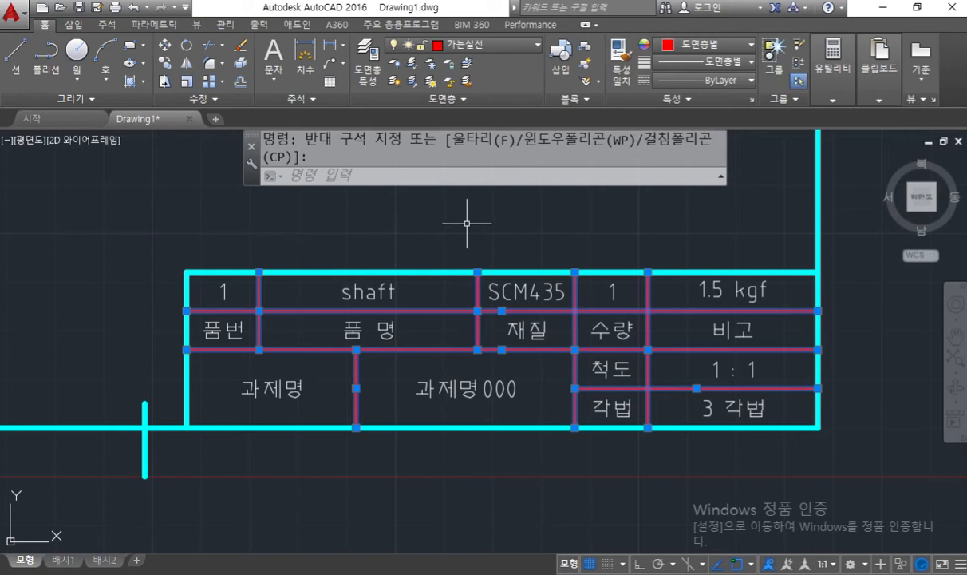
key("Escape")
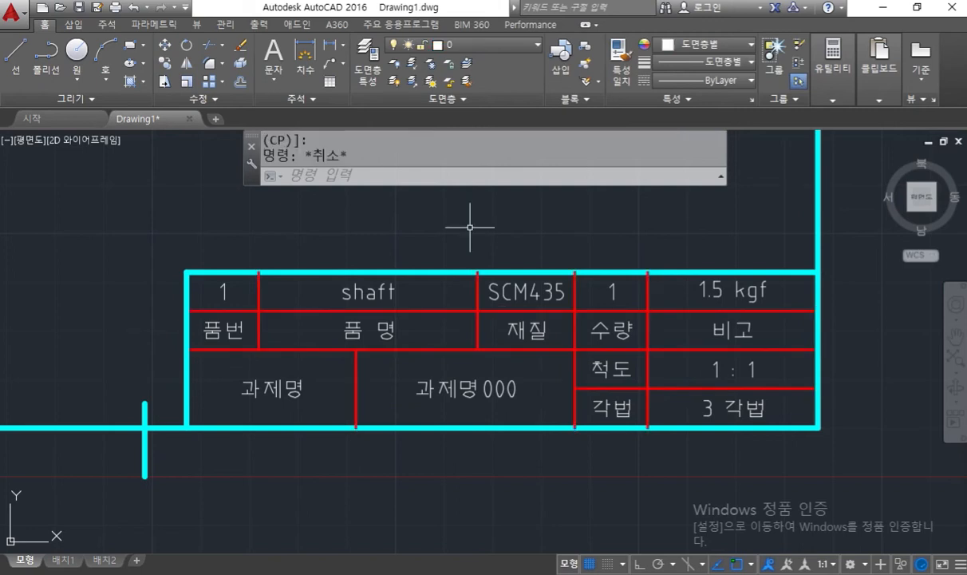
scroll(471, 229, "down", 4)
Step: Window-select the header texts 수험번호, the name entry, 성 명 and 감독확인
middle_click_drag(331, 199, 467, 459)
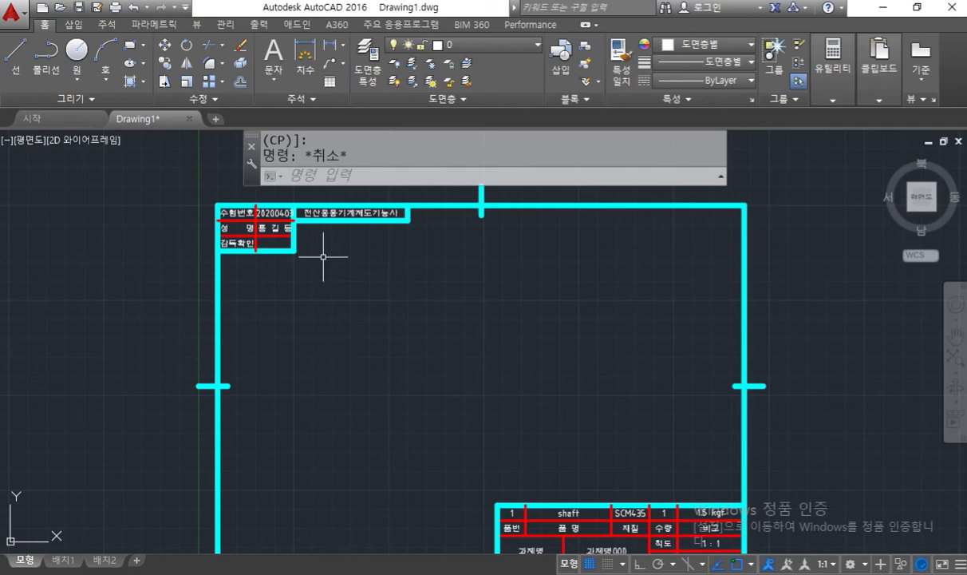
scroll(232, 216, "up", 5)
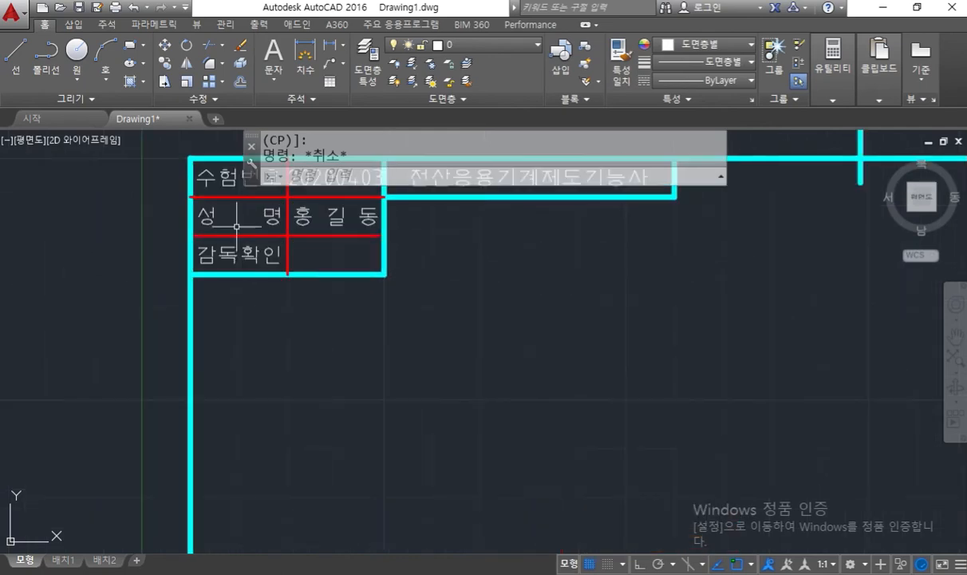
middle_click_drag(250, 252, 247, 311)
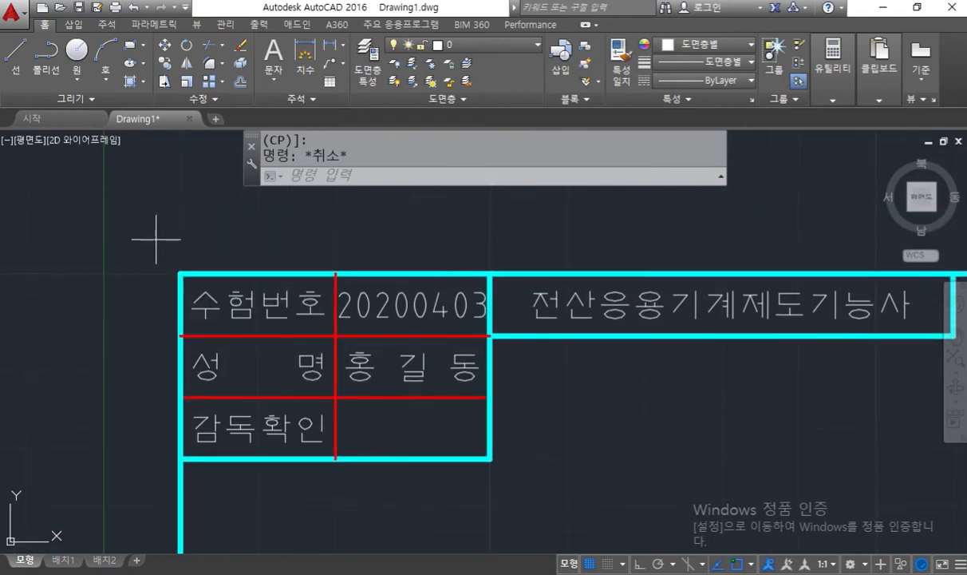
left_click(155, 239)
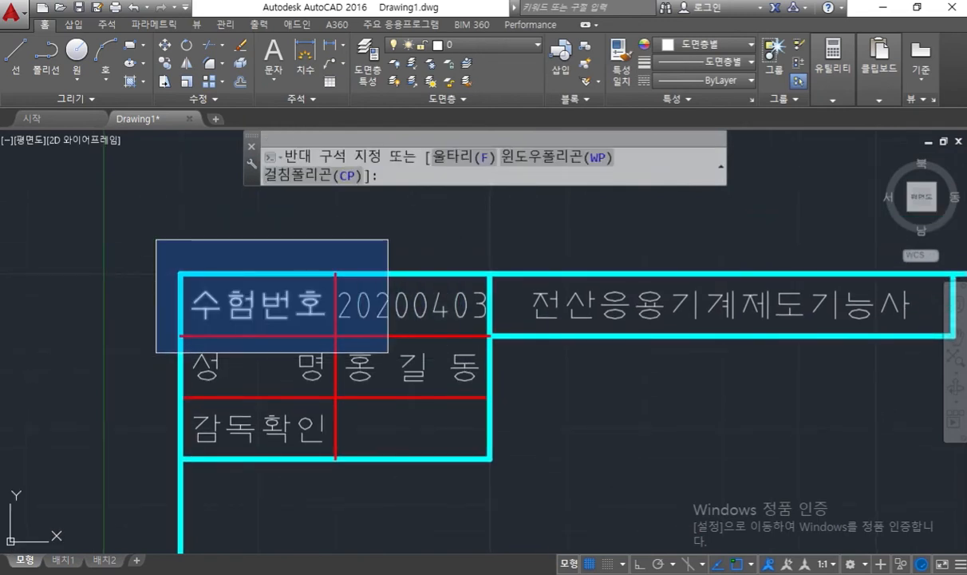
left_click(369, 339)
left_click(319, 323)
left_click(495, 403)
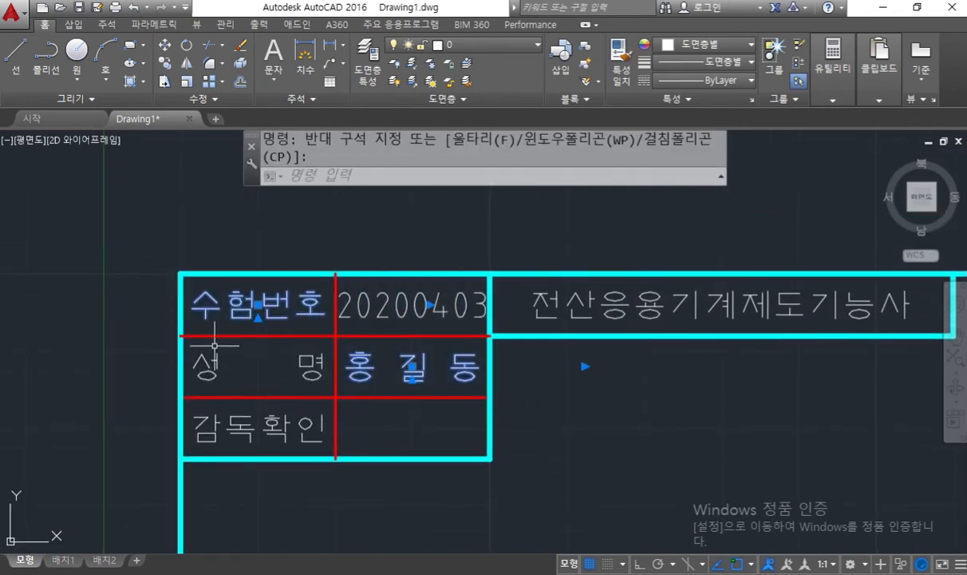
left_click(145, 323)
left_click(360, 408)
left_click(135, 383)
left_click(353, 464)
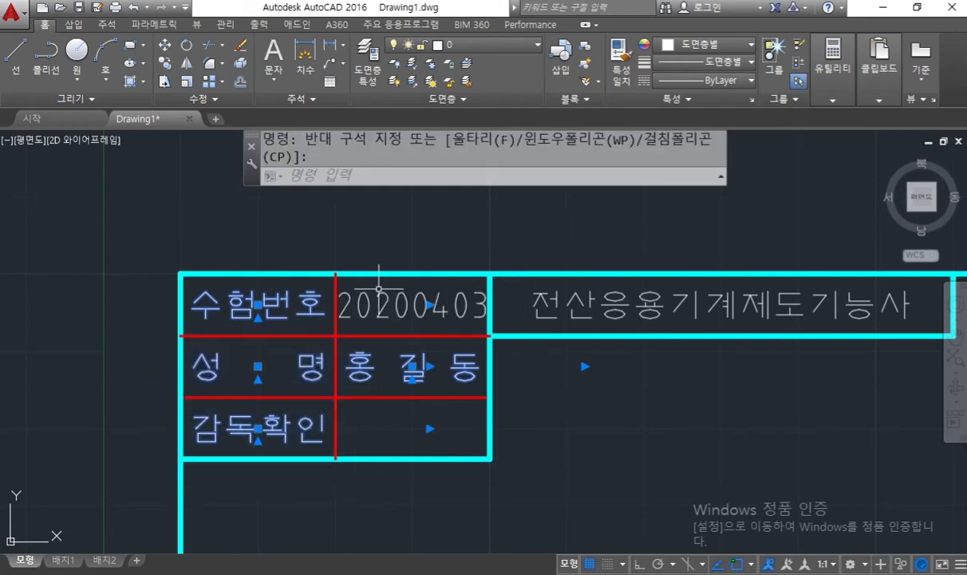
Step: Add the exam number and 전산응용기계제도기능사, then put all selected header texts on 일반주서
left_click(383, 280)
left_click(377, 284)
middle_click_drag(712, 369, 549, 367)
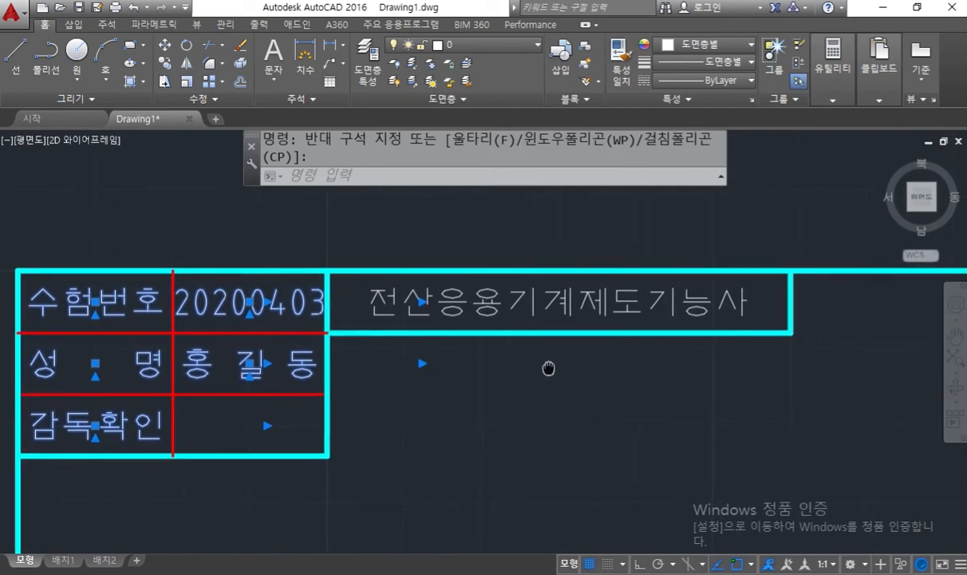
left_click(569, 292)
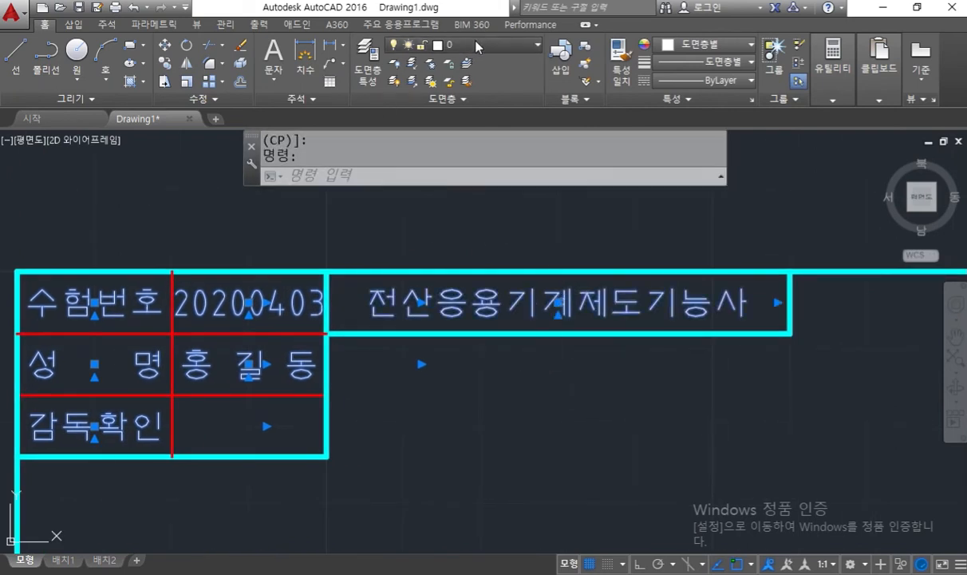
left_click(450, 41)
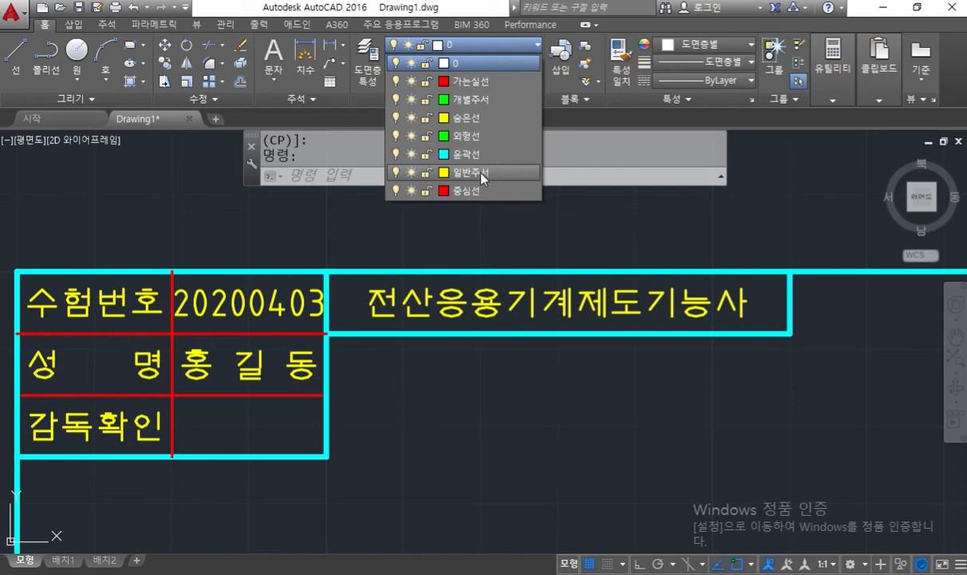
left_click(482, 177)
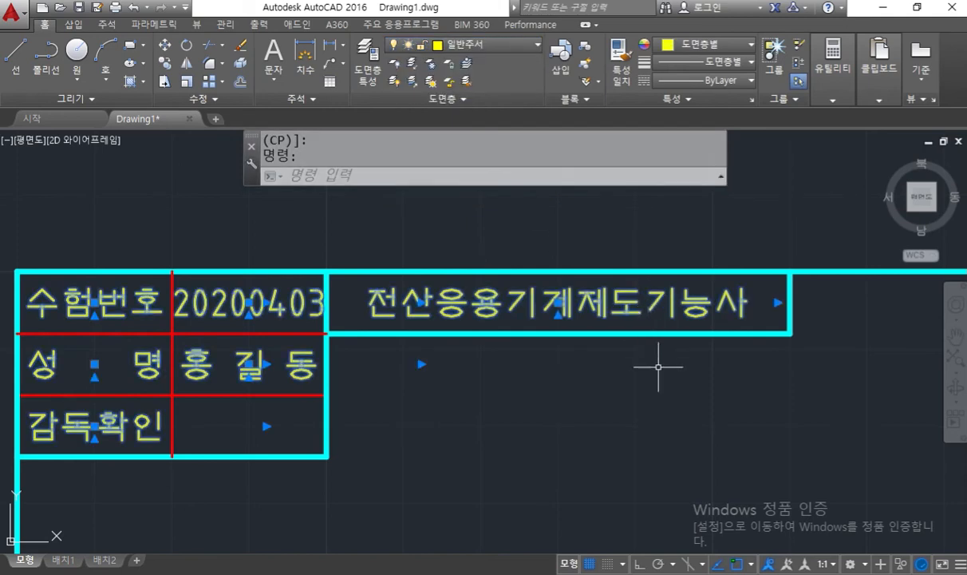
key("Escape")
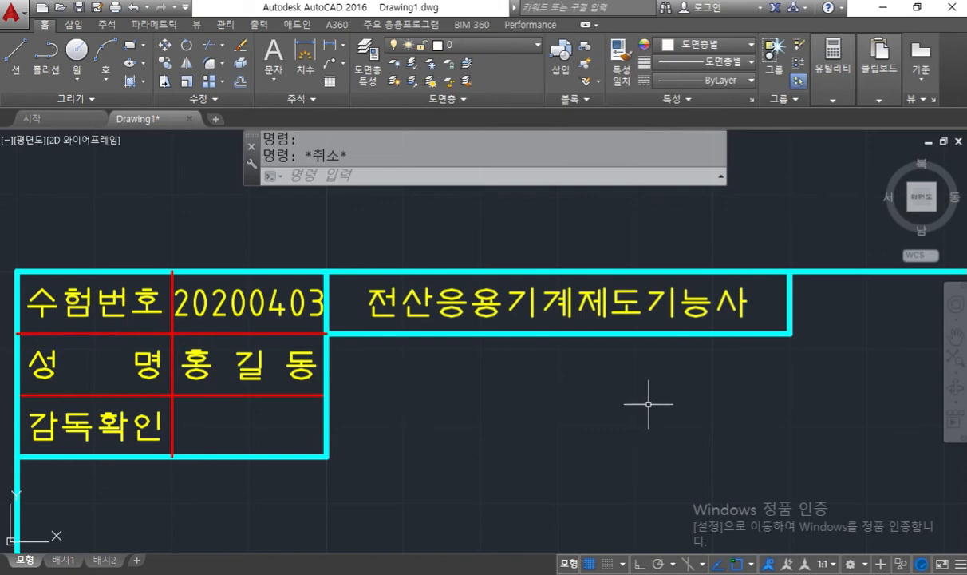
Step: Begin selecting parts-list texts: item number 1 plus shaft, SCM435 and 1.5 kgf
scroll(648, 404, "down", 3)
scroll(564, 306, "up", 6)
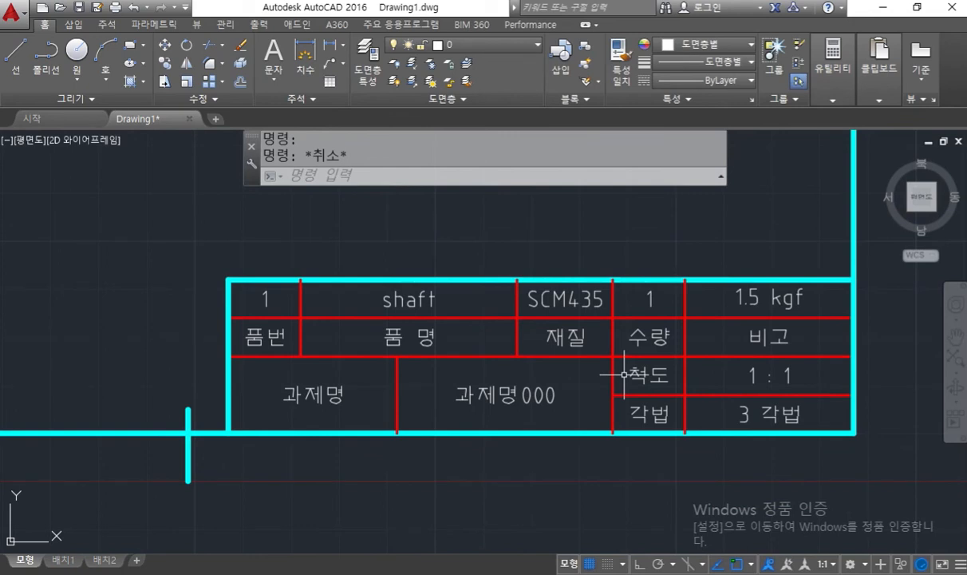
left_click(186, 233)
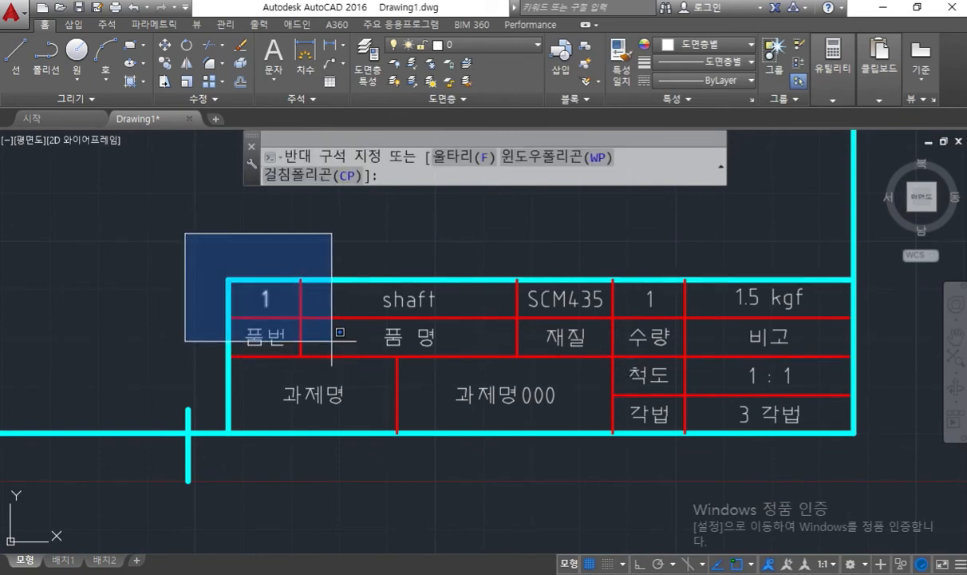
left_click(332, 341)
left_click(317, 242)
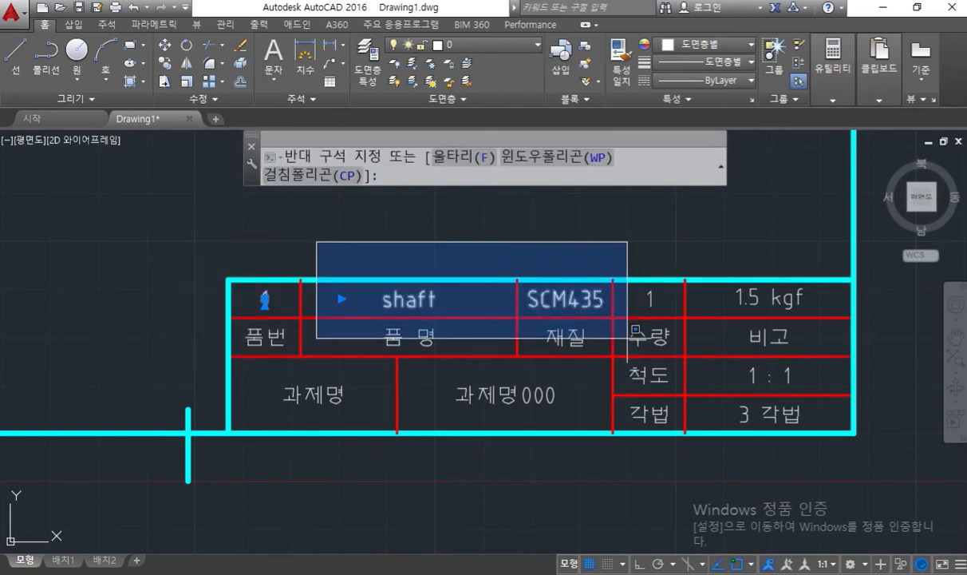
left_click(861, 322)
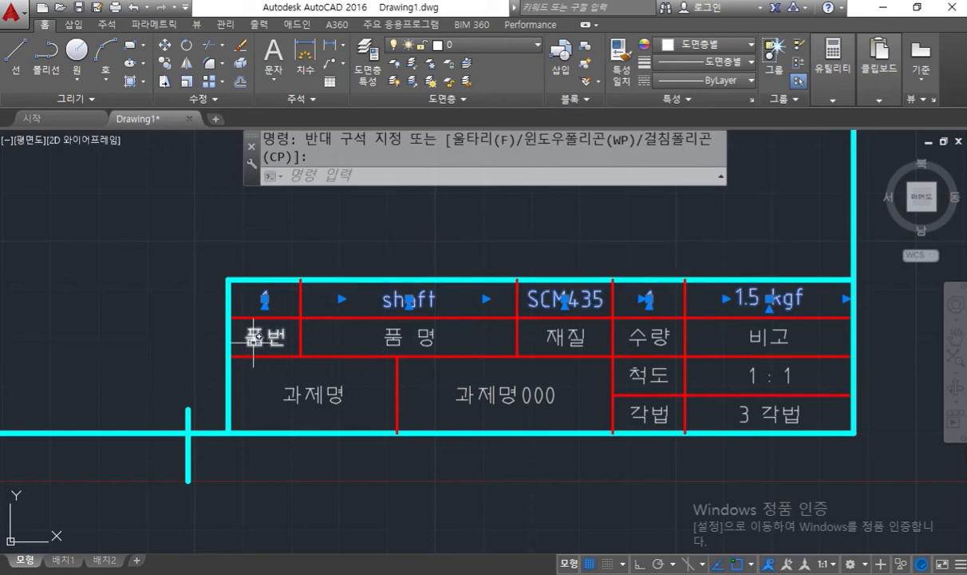
Step: Add the column headings 품번, 품 명, 재질, 수량 and 비고 to the selection
left_click(201, 305)
left_click(326, 360)
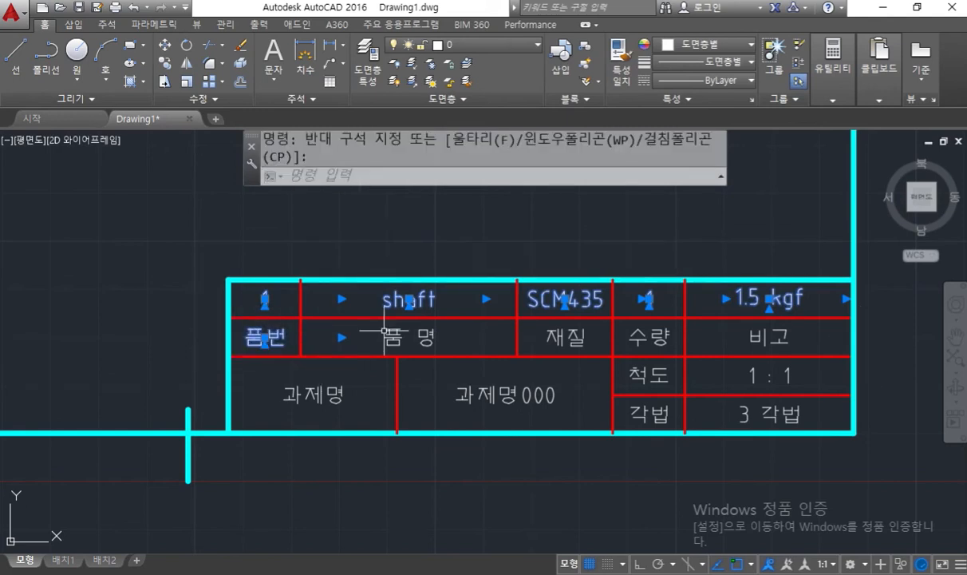
left_click(366, 235)
left_click(505, 383)
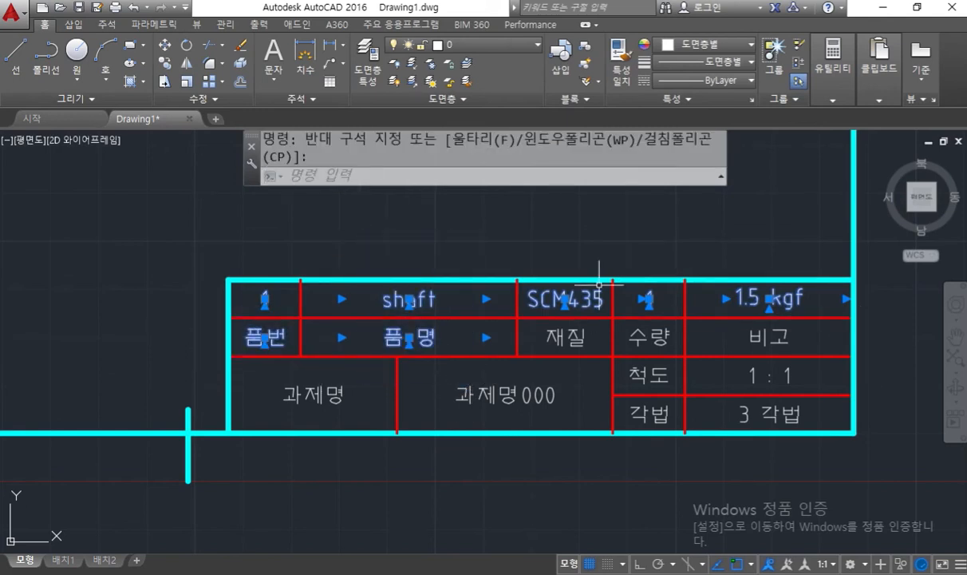
left_click(509, 238)
left_click(595, 386)
left_click(599, 250)
left_click(677, 374)
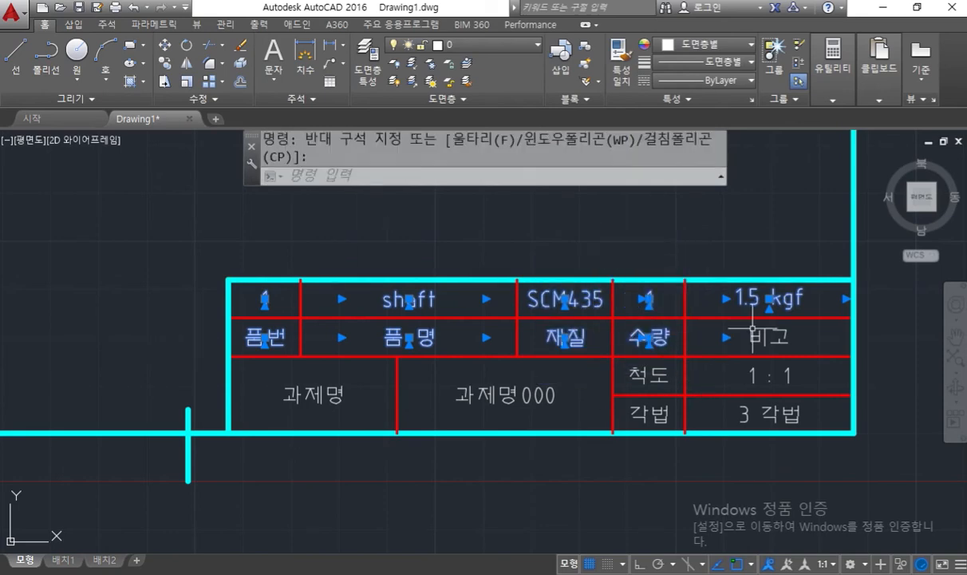
left_click(714, 238)
left_click(813, 376)
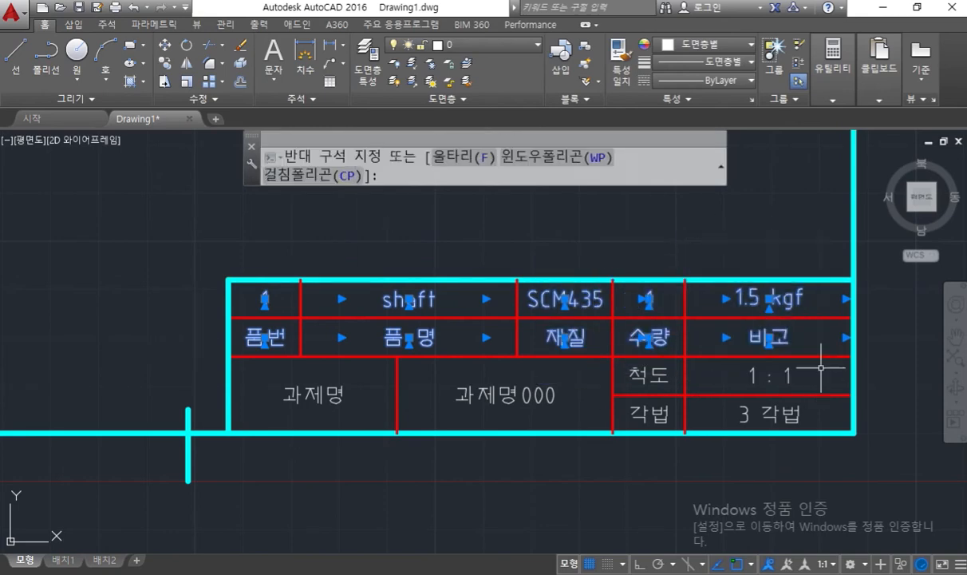
Step: Add the 척도, 각법 and 과제명 title-row texts, and move everything to the 일반주서 layer
left_click(597, 340)
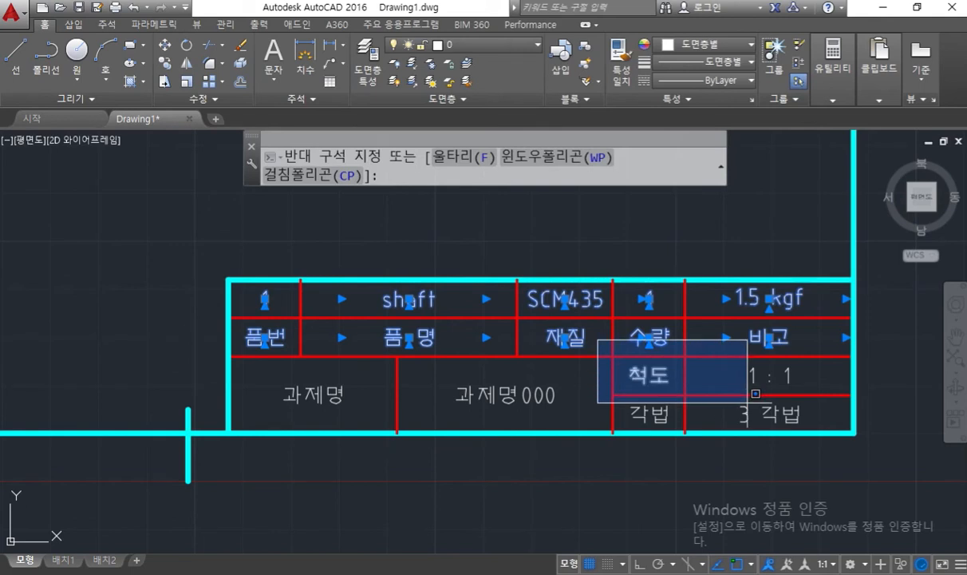
left_click(825, 456)
left_click(202, 368)
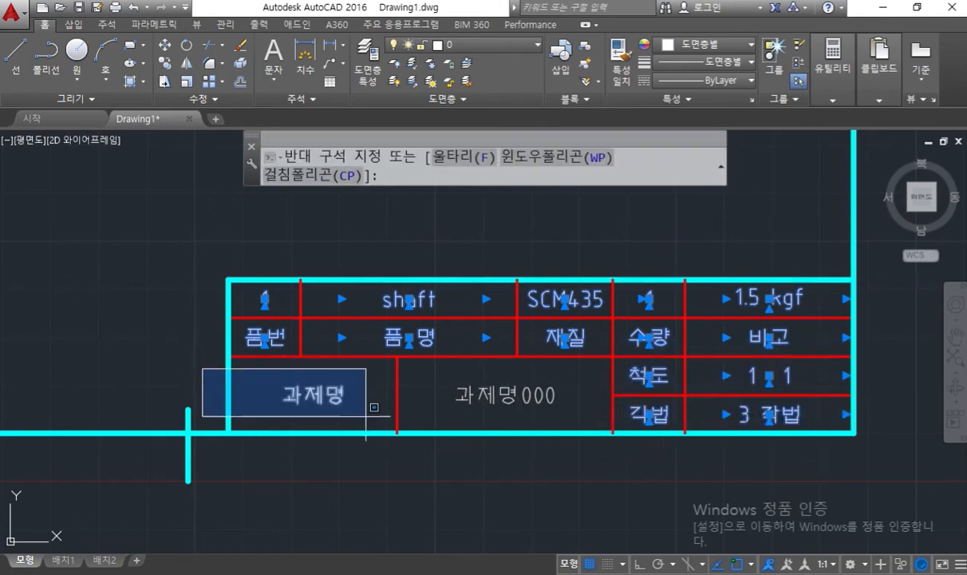
left_click(561, 445)
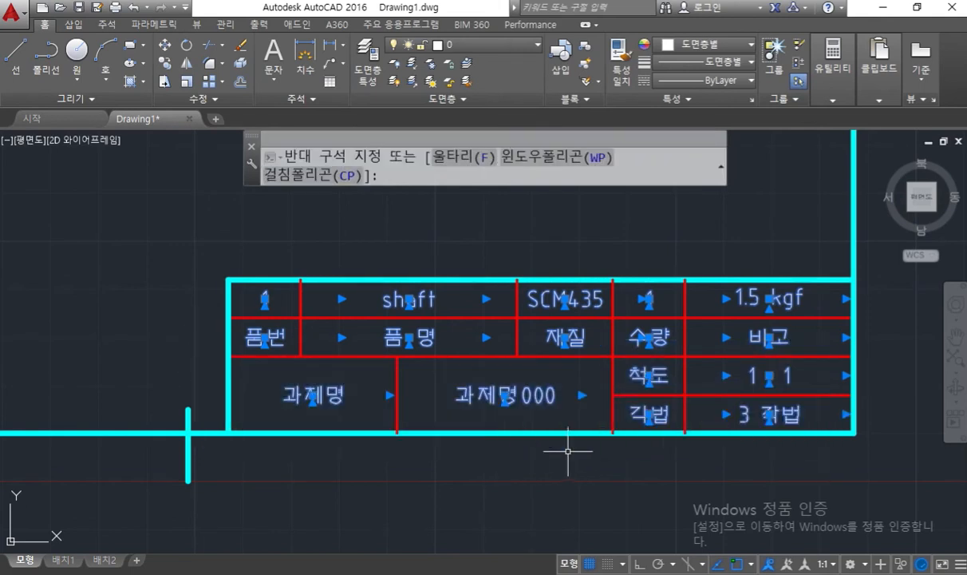
left_click(486, 49)
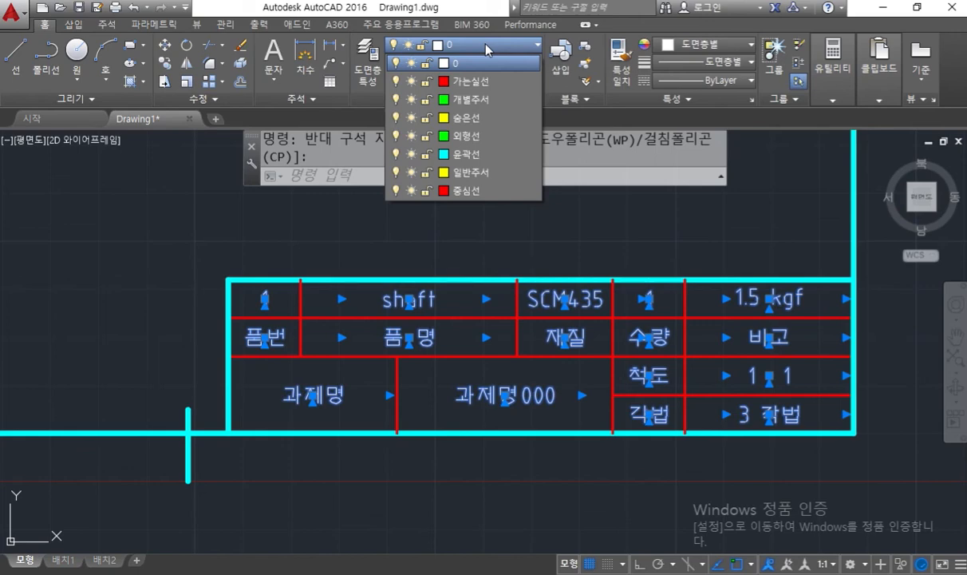
left_click(492, 179)
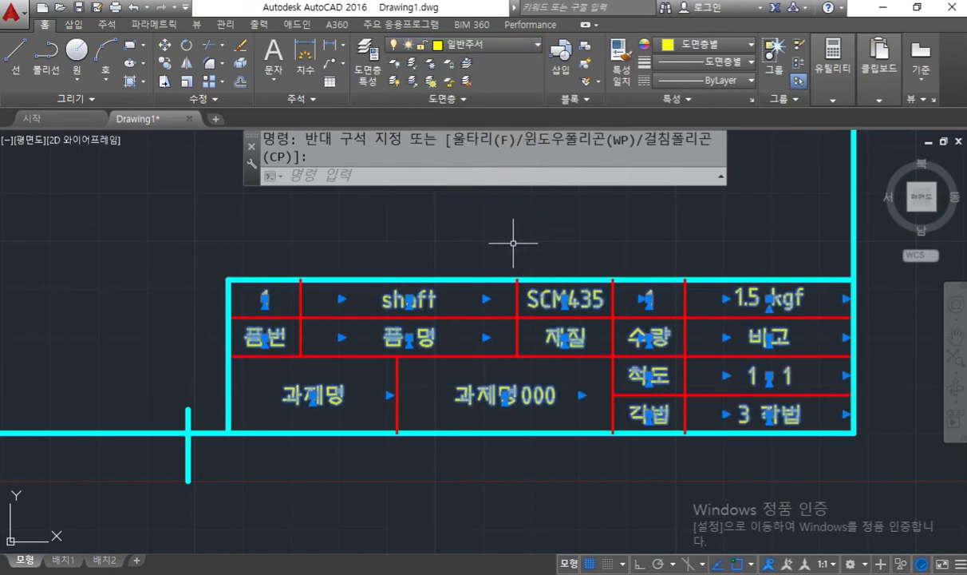
key("Escape")
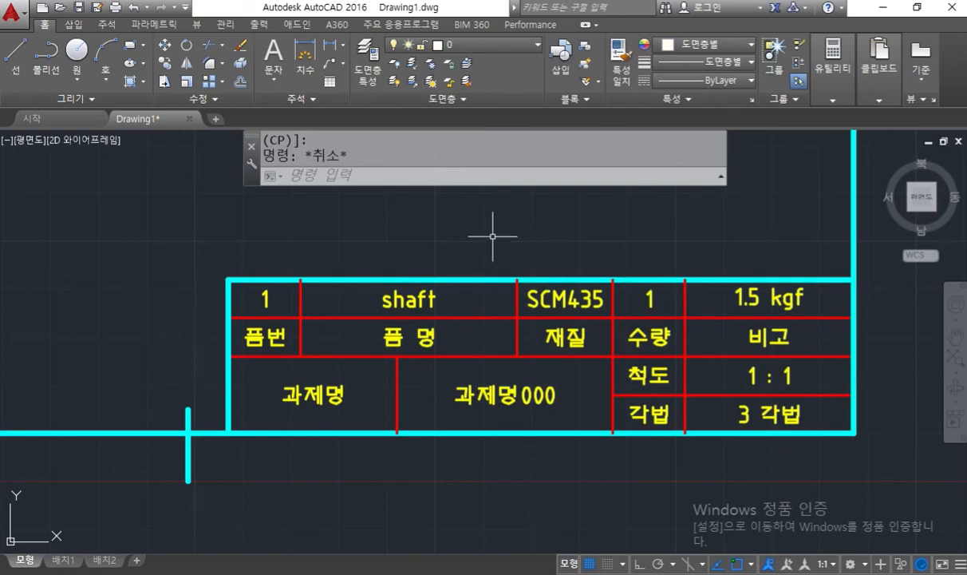
scroll(494, 231, "down", 5)
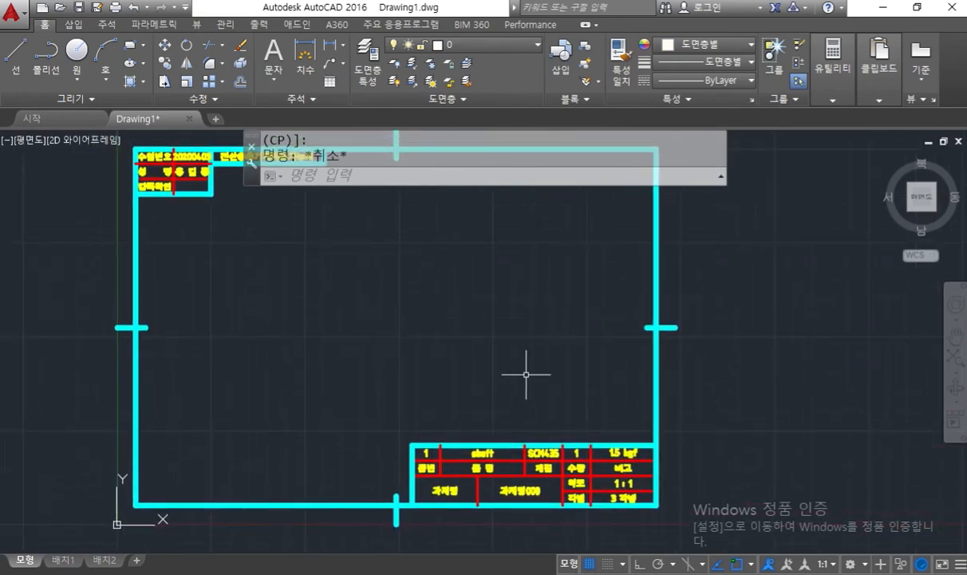
Step: Open the 아이들러풀(last) drawing from the Start page's recent documents
middle_click_drag(526, 373, 518, 386)
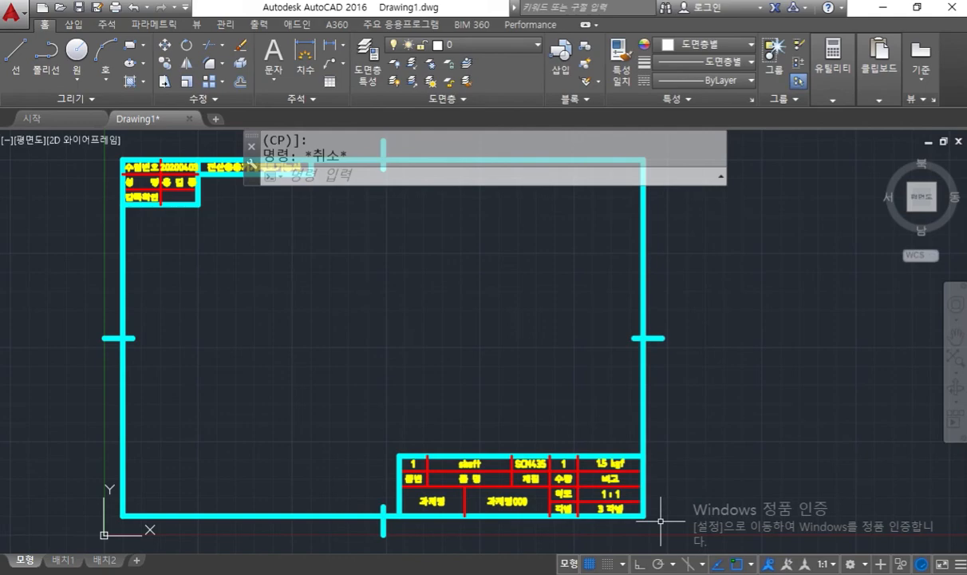
left_click(38, 116)
left_click(432, 242)
scroll(543, 356, "up", 8)
Step: Circle the 주서 notes 1 through 7 with an on-screen annotation
middle_click_drag(644, 357, 640, 375)
key("F9")
mouse_move(447, 206)
left_mouse_down()
mouse_move(392, 208)
mouse_move(404, 488)
mouse_move(674, 525)
mouse_move(710, 195)
mouse_move(425, 192)
left_mouse_up()
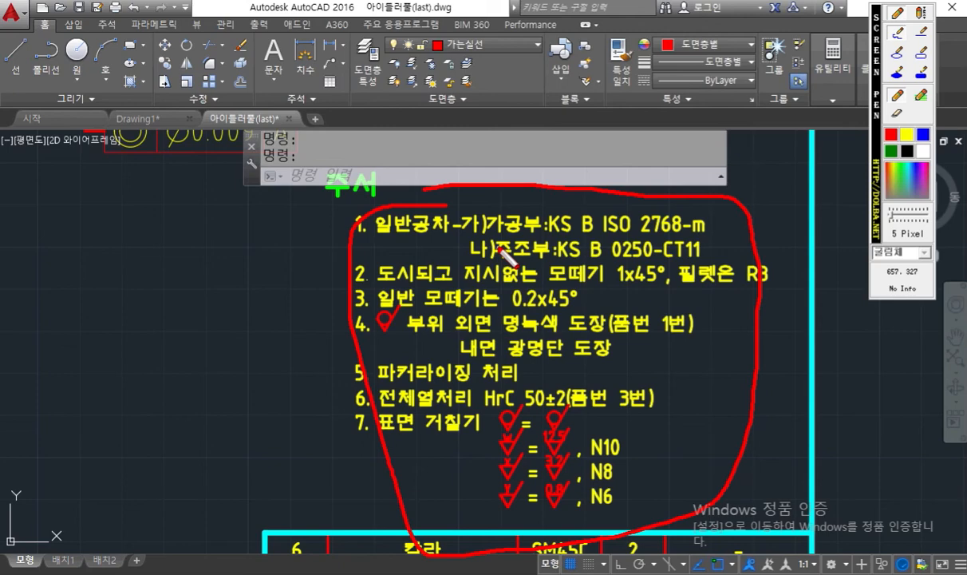
key("Escape")
middle_click_drag(459, 238, 457, 350)
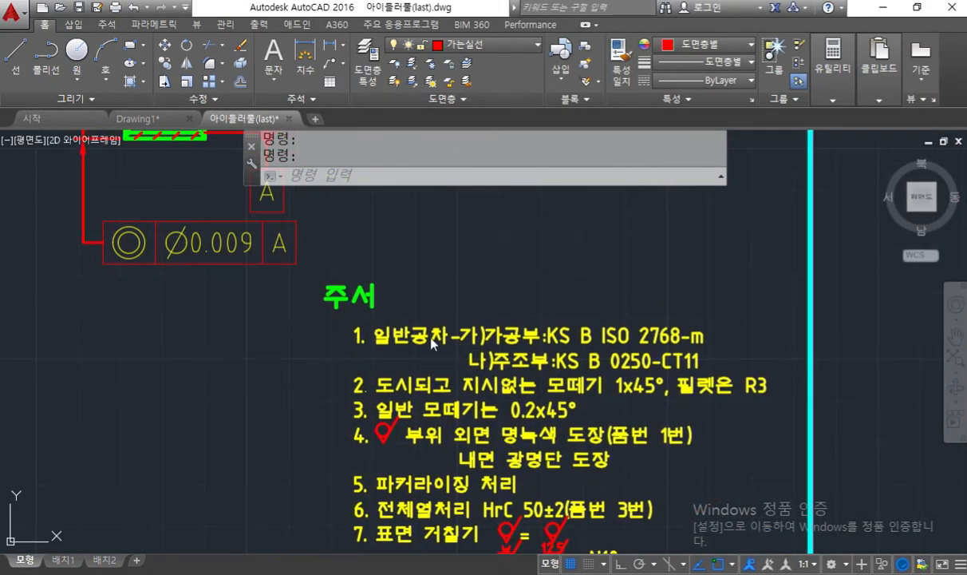
key("F2")
mouse_move(419, 307)
left_mouse_down()
mouse_move(351, 254)
mouse_move(368, 307)
left_mouse_up()
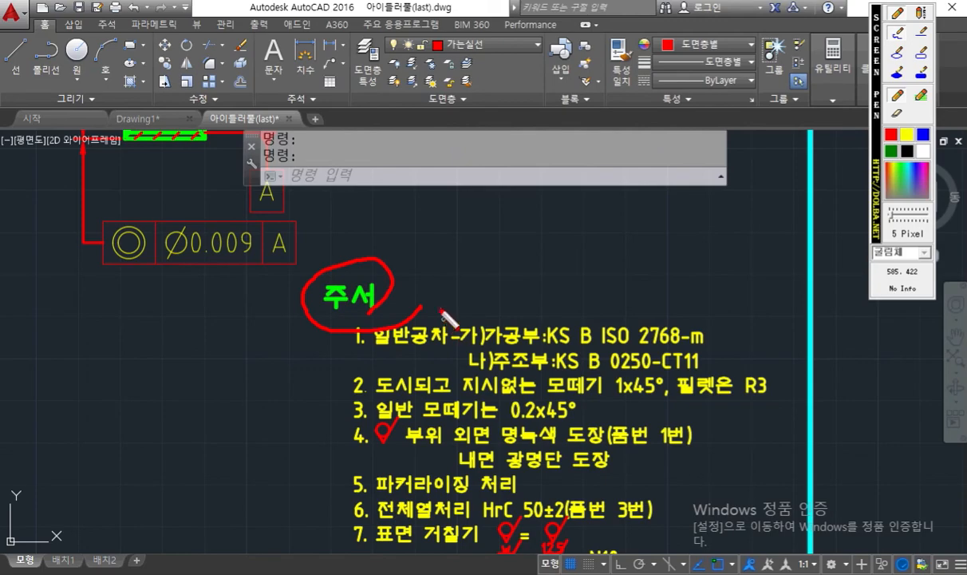
key("Escape")
scroll(444, 295, "down", 4)
middle_click_drag(472, 272, 503, 479)
middle_click_drag(536, 270, 558, 471)
scroll(572, 304, "up", 5)
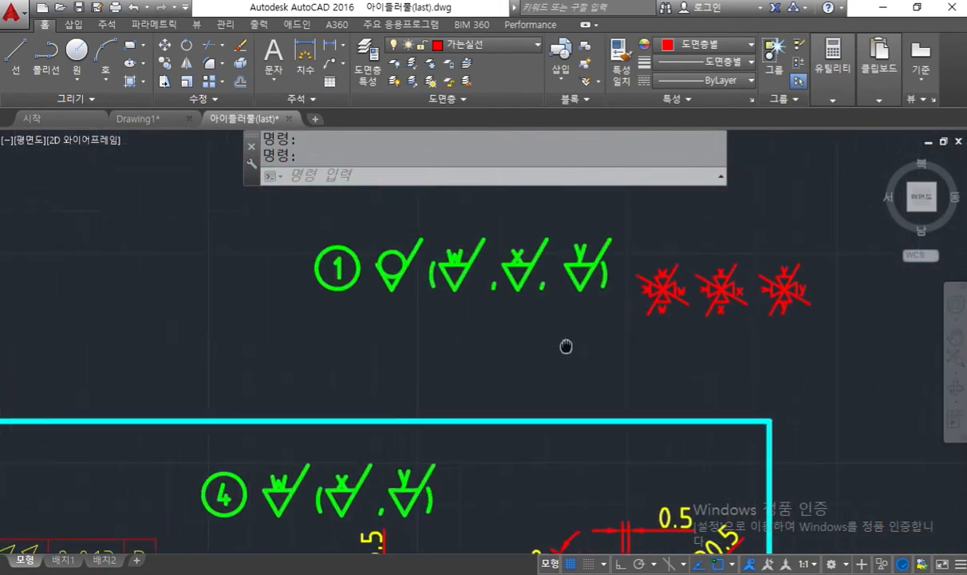
middle_click_drag(572, 304, 557, 365)
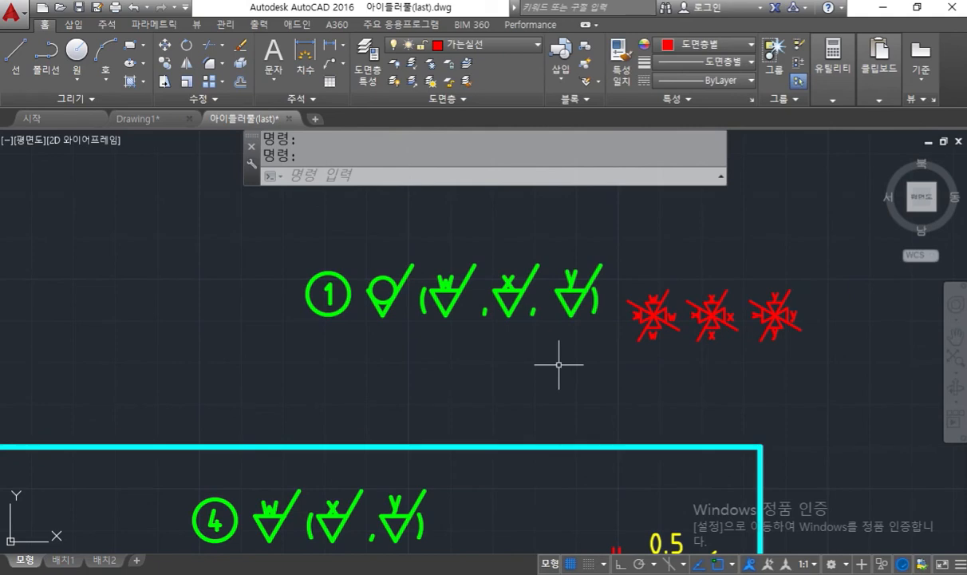
left_click_drag(838, 345, 501, 350)
mouse_move(367, 341)
left_mouse_down()
mouse_move(735, 227)
mouse_move(824, 362)
left_mouse_up()
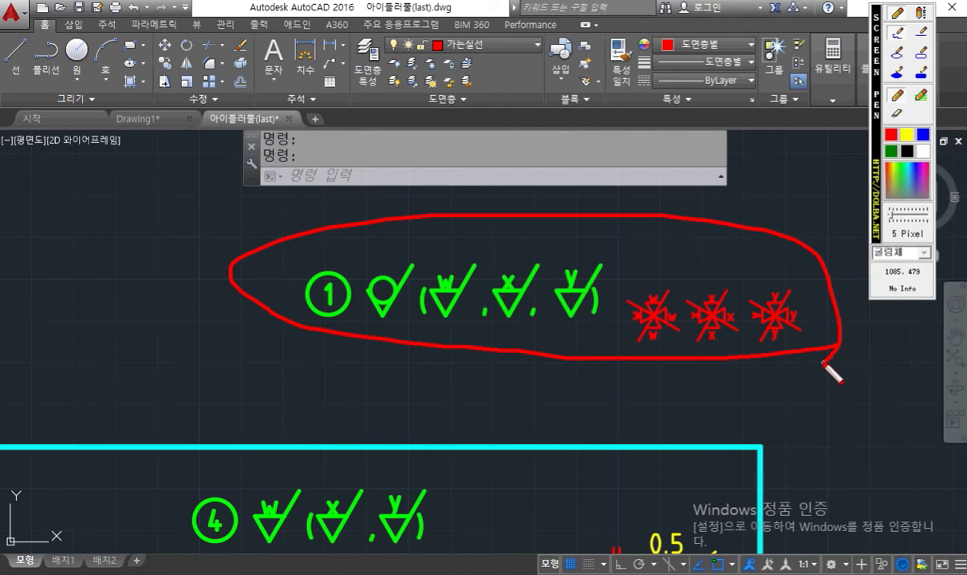
key("Escape")
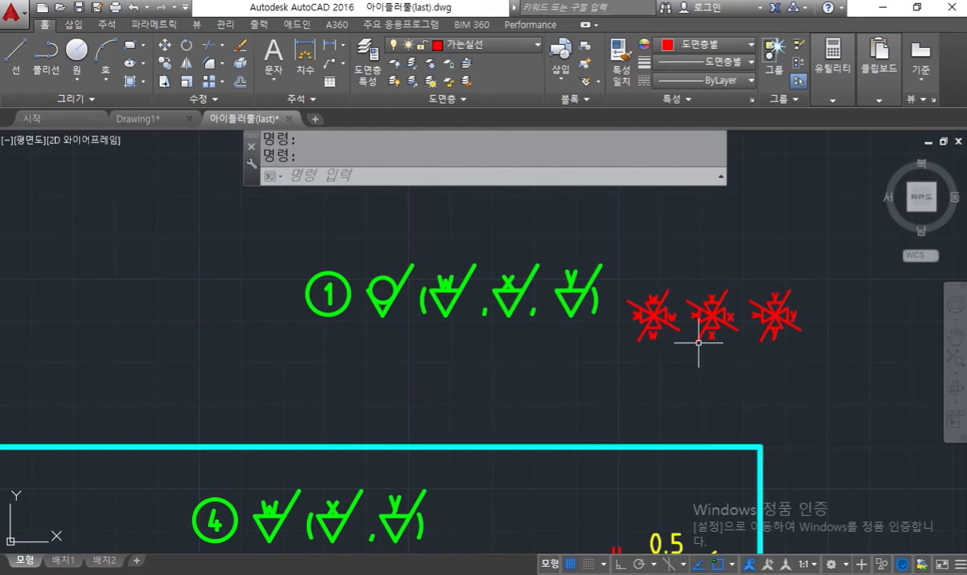
scroll(699, 343, "down", 4)
mouse_move(653, 375)
middle_mouse_down()
mouse_move(712, 311)
mouse_move(719, 282)
middle_mouse_up()
scroll(719, 281, "down", 2)
middle_click_drag(640, 402, 640, 308)
scroll(644, 331, "down", 2)
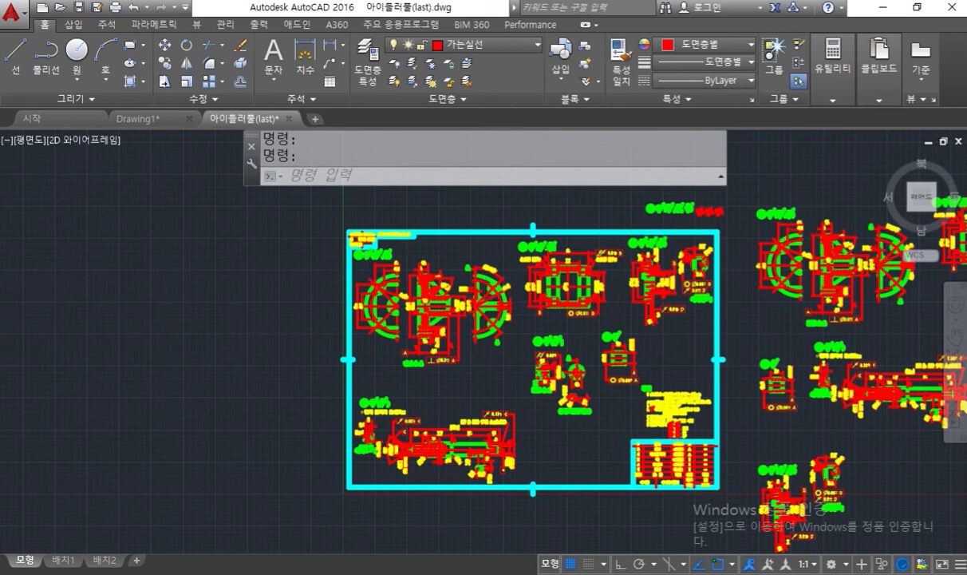
scroll(372, 281, "up", 6)
middle_click_drag(379, 253, 431, 361)
key("ctrl+F1")
mouse_move(368, 297)
left_mouse_down()
mouse_move(332, 285)
mouse_move(544, 284)
mouse_move(350, 247)
mouse_move(438, 323)
left_mouse_up()
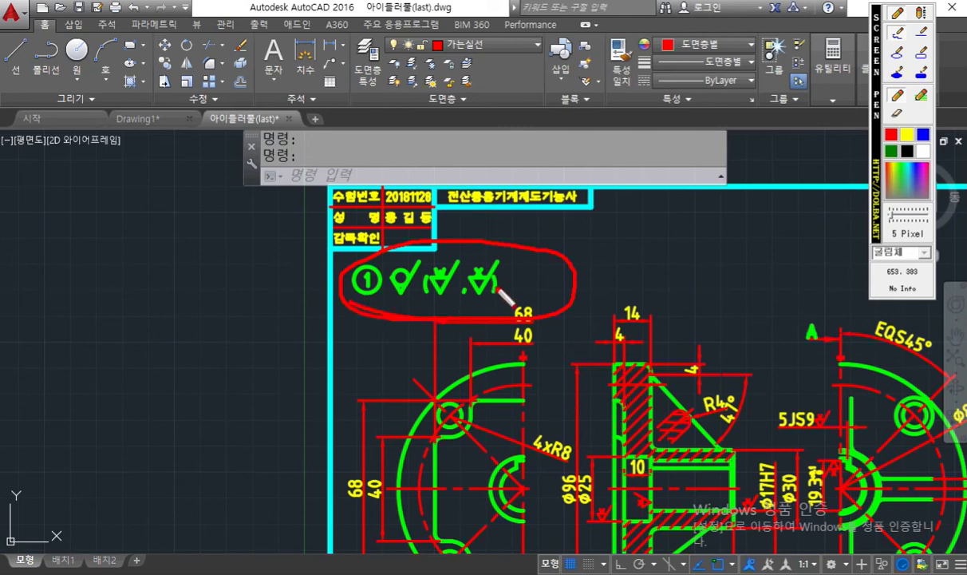
mouse_move(539, 278)
left_mouse_down()
mouse_move(659, 254)
mouse_move(687, 267)
mouse_move(713, 255)
left_mouse_up()
left_click_drag(728, 238, 730, 252)
mouse_move(732, 242)
left_mouse_down()
mouse_move(741, 240)
mouse_move(745, 276)
mouse_move(766, 285)
left_mouse_up()
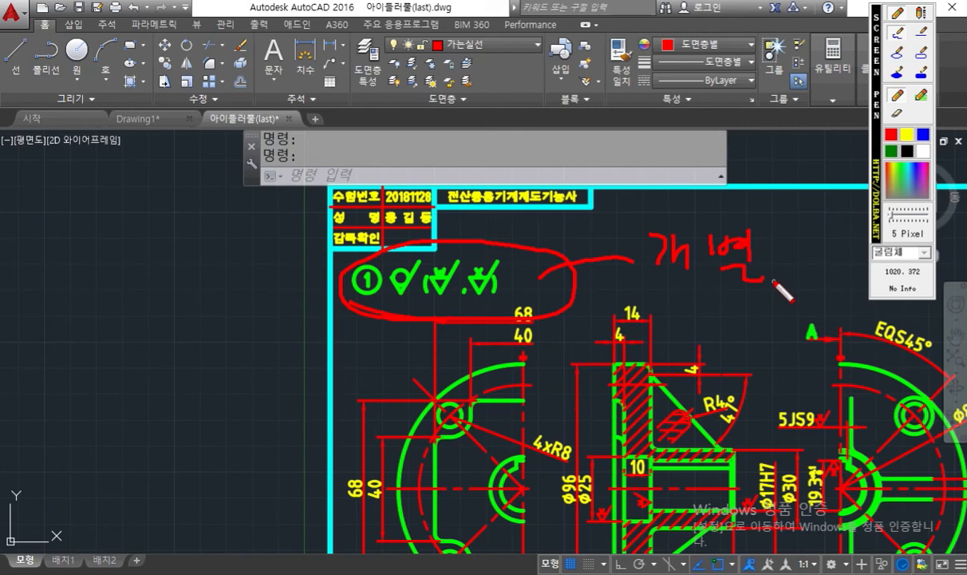
key("Escape")
mouse_move(801, 318)
middle_mouse_down()
mouse_move(603, 253)
mouse_move(547, 252)
middle_mouse_up()
scroll(562, 254, "up", 4)
key("F12")
mouse_move(548, 314)
left_mouse_down()
mouse_move(499, 252)
mouse_move(567, 269)
mouse_move(546, 336)
left_mouse_up()
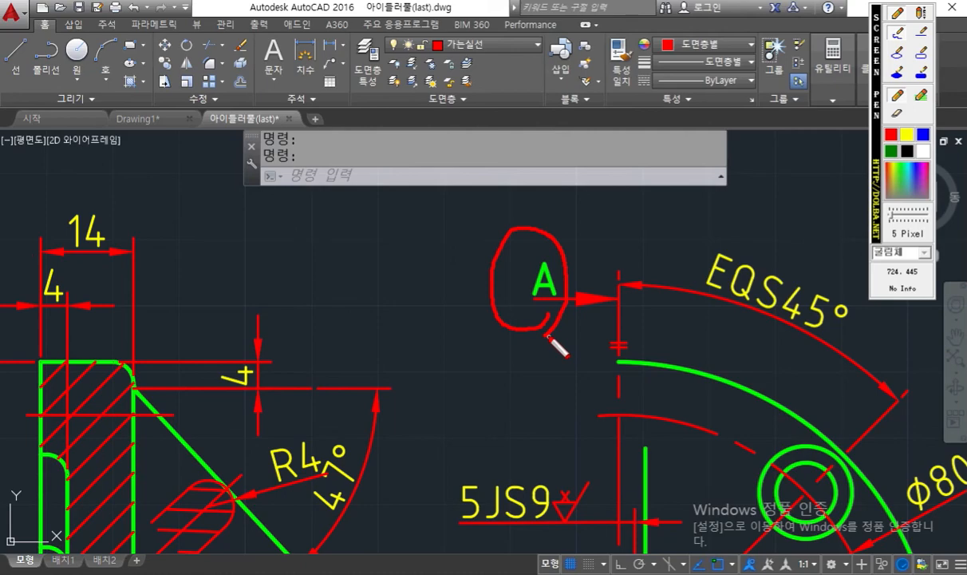
key("Escape")
scroll(518, 333, "down", 4)
middle_click_drag(526, 382, 651, 32)
scroll(428, 384, "up", 4)
key("F12")
mouse_move(528, 332)
left_mouse_down()
mouse_move(298, 336)
mouse_move(501, 304)
mouse_move(508, 344)
left_mouse_up()
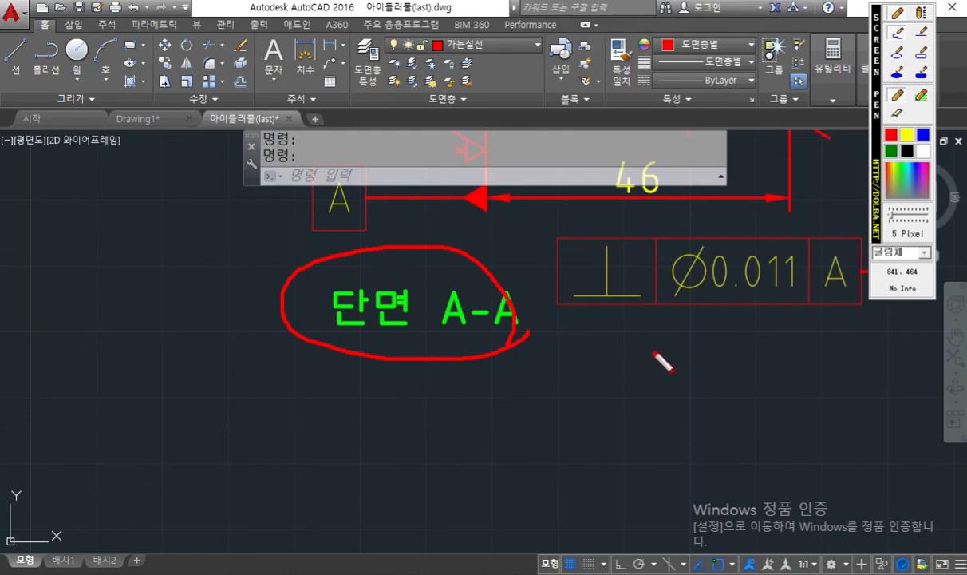
key("Escape")
scroll(639, 356, "down", 4)
middle_click_drag(611, 371, 392, 391)
middle_click_drag(617, 454, 471, 373)
middle_click_drag(386, 451, 515, 408)
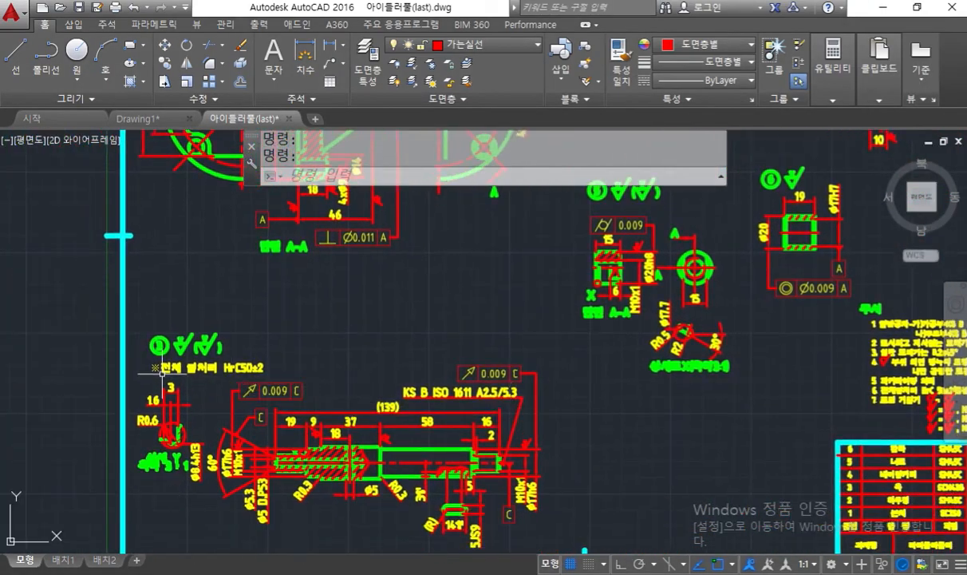
scroll(156, 366, "up", 5)
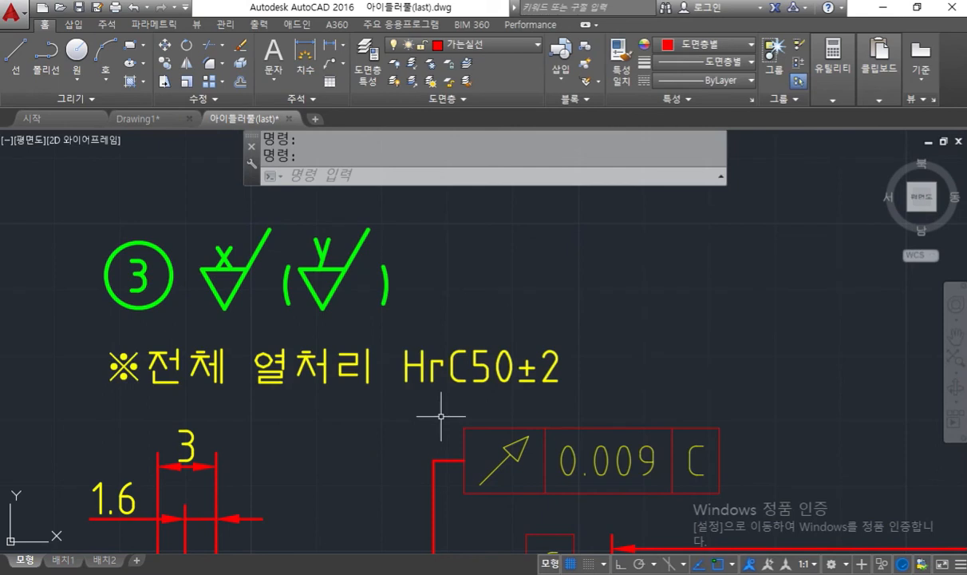
key("F9")
mouse_move(612, 397)
left_mouse_down()
mouse_move(540, 406)
mouse_move(84, 402)
mouse_move(452, 312)
mouse_move(593, 396)
mouse_move(580, 405)
left_mouse_up()
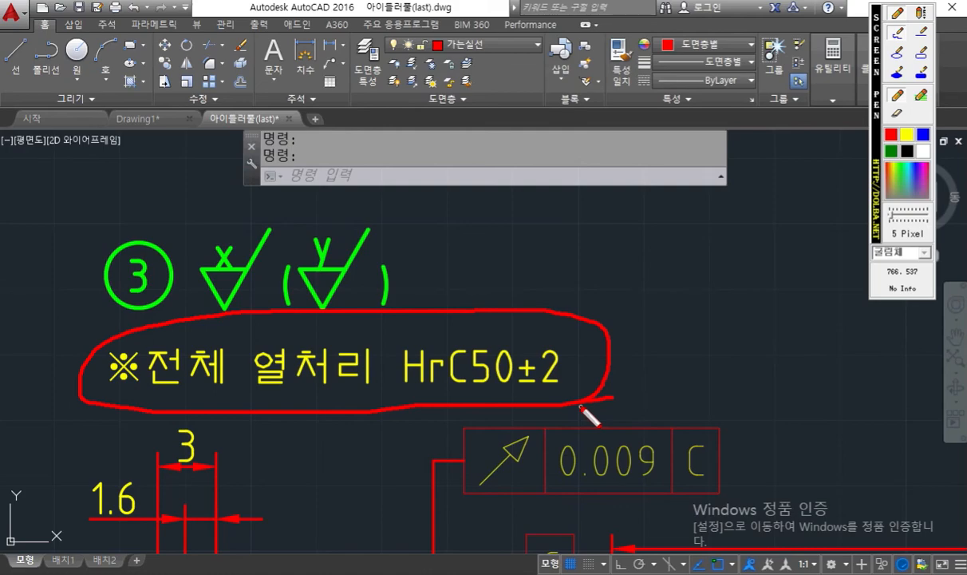
key("F9")
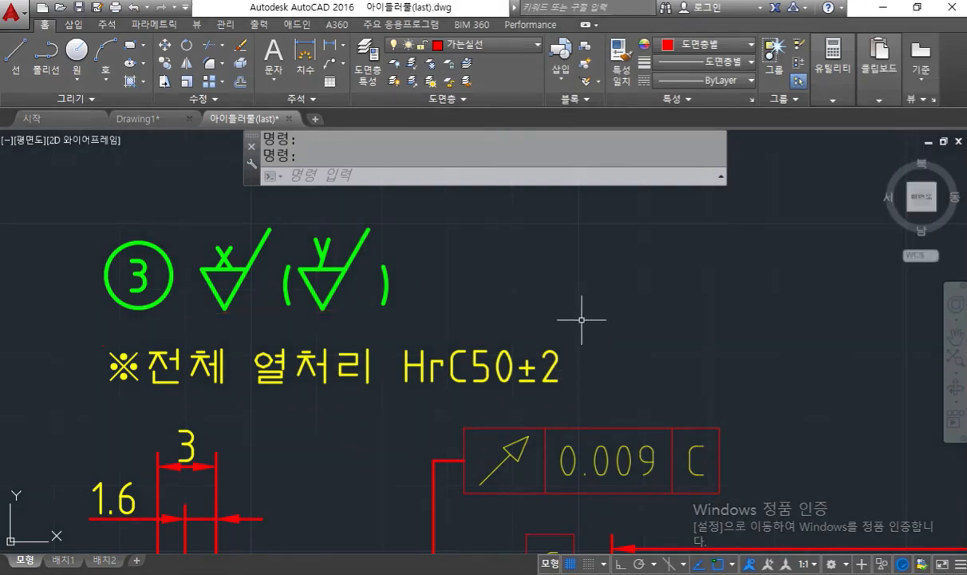
scroll(607, 320, "down", 5)
middle_click_drag(771, 268, 459, 413)
scroll(638, 304, "down", 3)
mouse_move(638, 305)
middle_mouse_down()
mouse_move(591, 329)
mouse_move(543, 333)
middle_mouse_up()
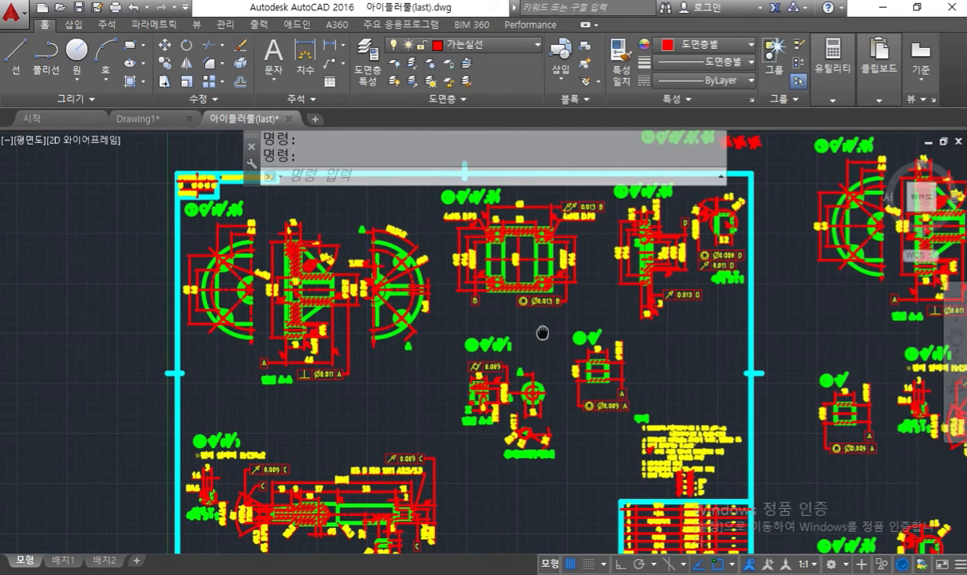
Step: Open the 리밍지그02 (1) drawing from the Start page's recent documents
left_click(53, 119)
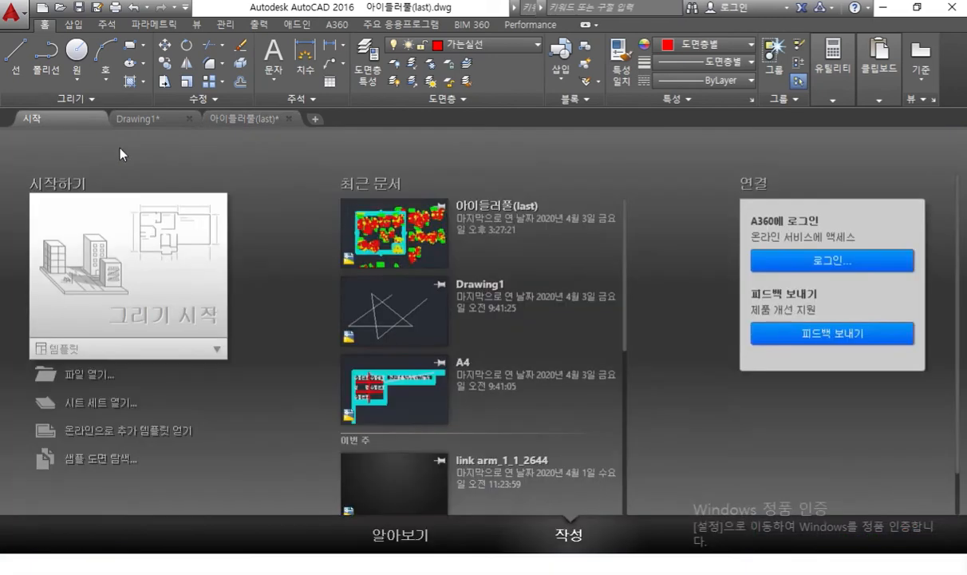
left_click_drag(628, 296, 638, 448)
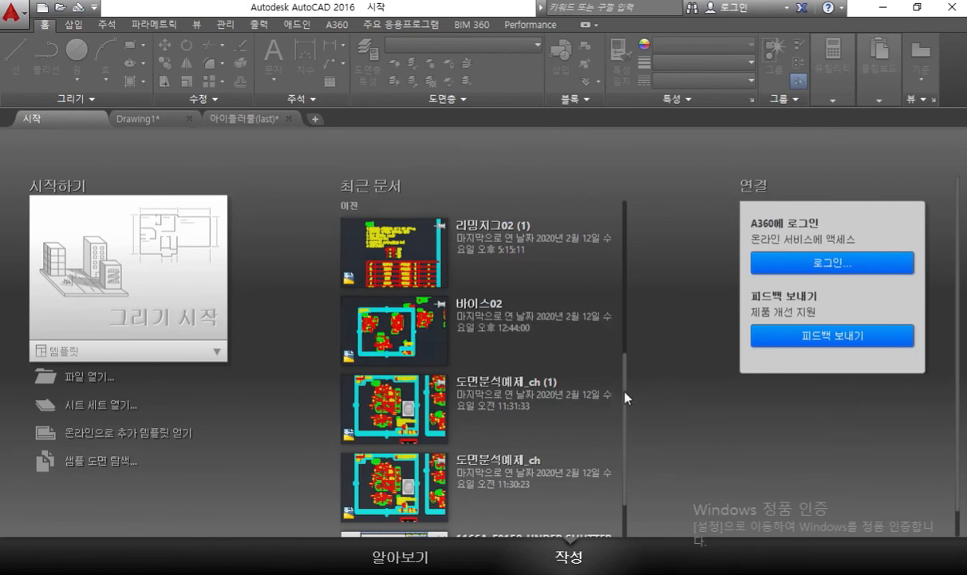
scroll(626, 396, "down", 2)
scroll(628, 391, "up", 3)
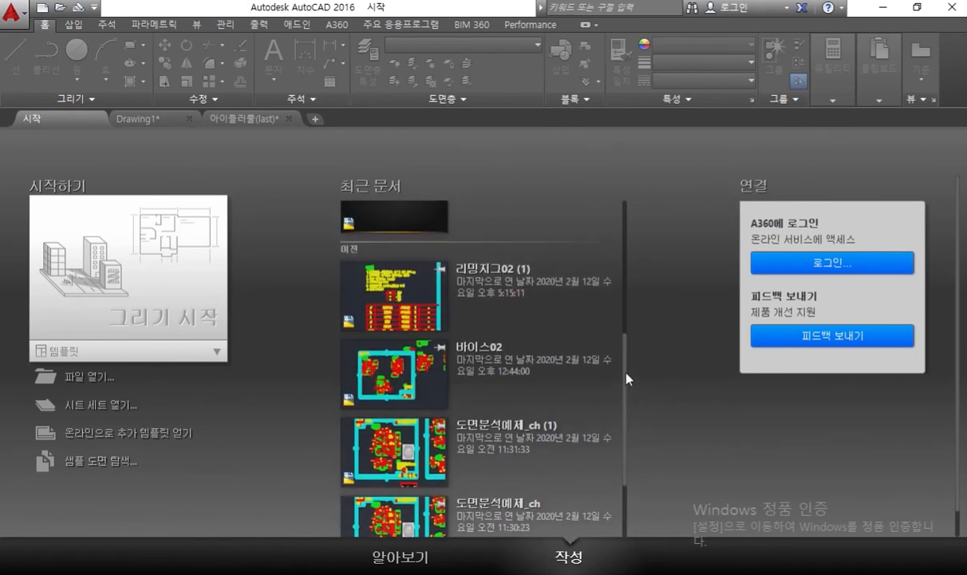
scroll(628, 378, "up", 3)
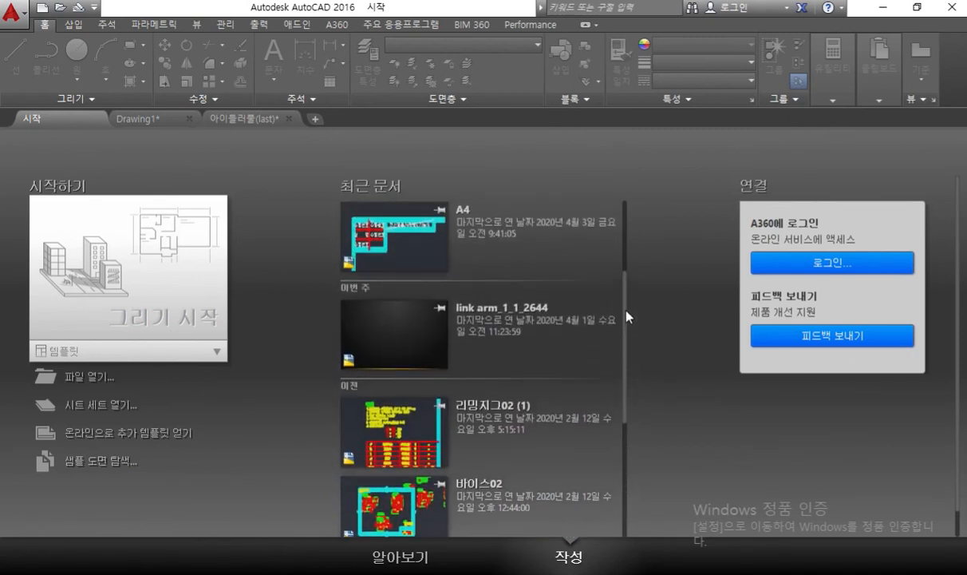
left_click(425, 426)
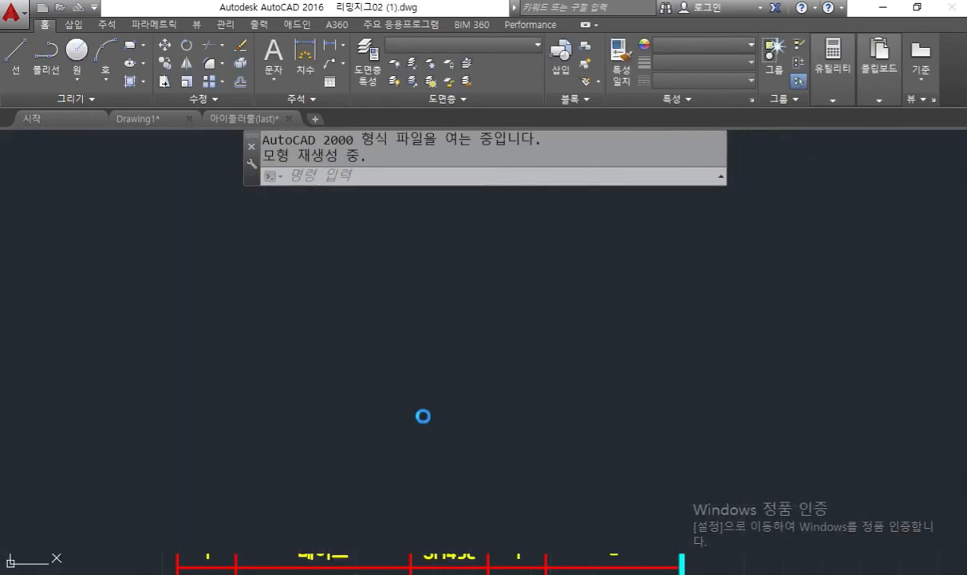
Step: Look over all the 리밍지그02 (1) parts, then close it without saving (아니요)
scroll(291, 367, "down", 4)
scroll(311, 373, "up", 5)
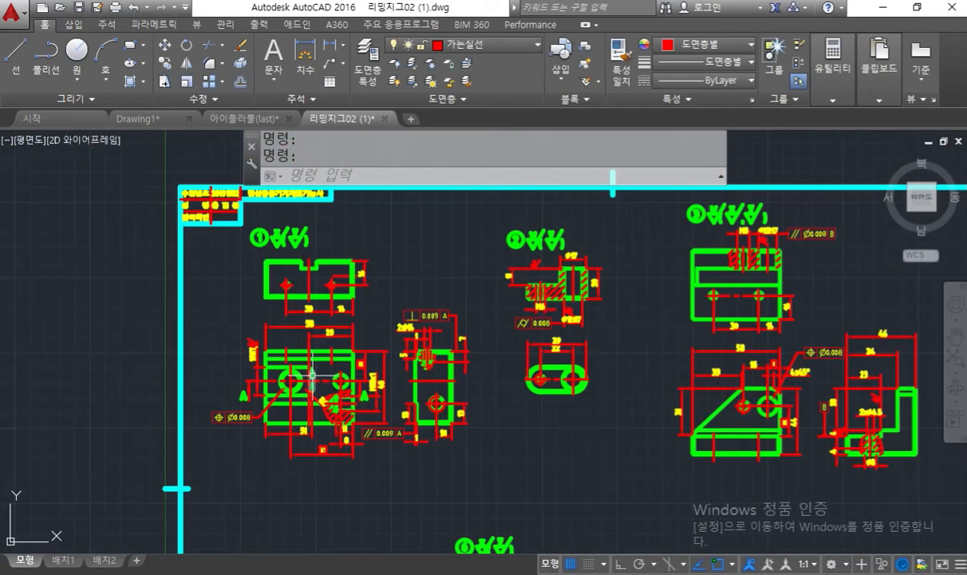
scroll(312, 373, "down", 4)
middle_click_drag(486, 415, 384, 363)
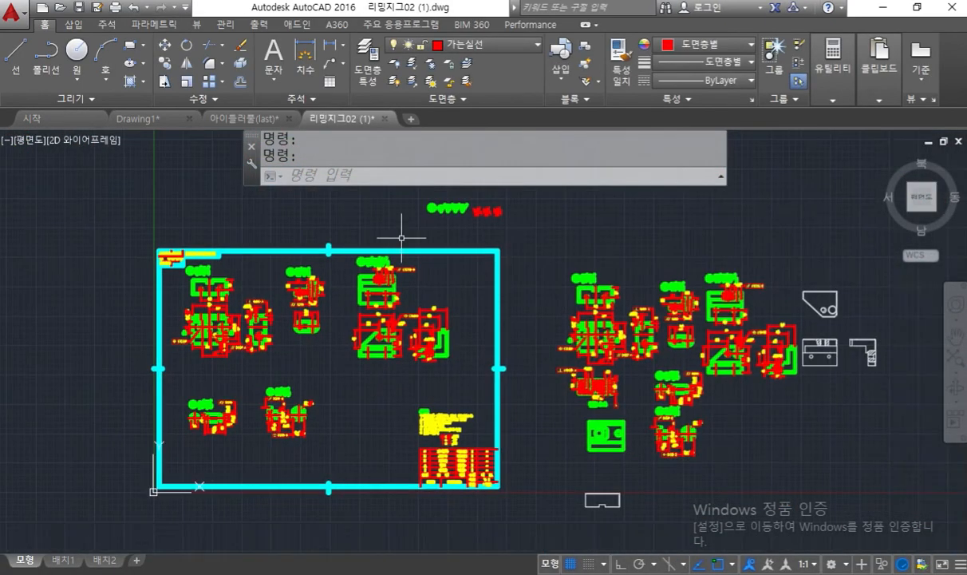
left_click(383, 119)
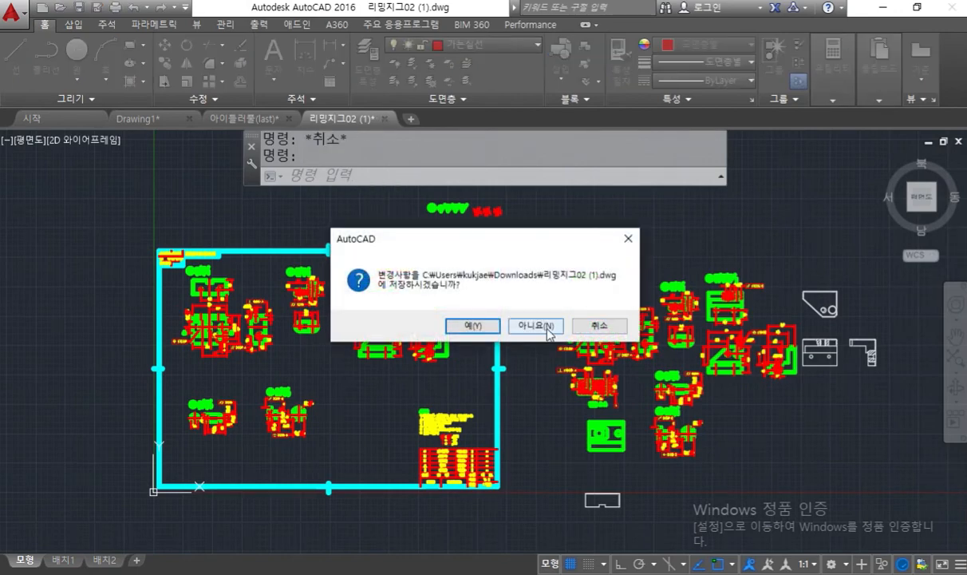
left_click(498, 327)
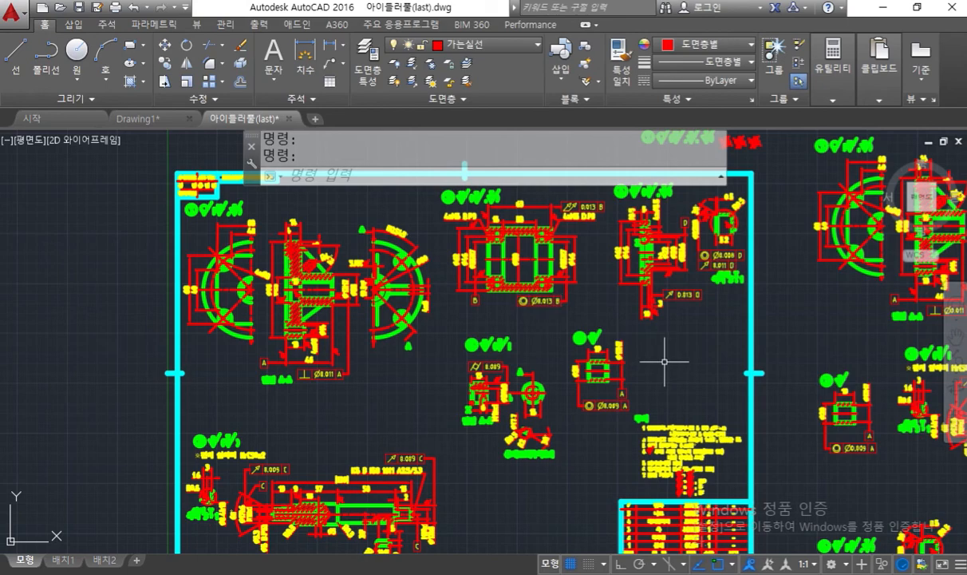
middle_click_drag(674, 327, 353, 312)
scroll(512, 449, "down", 4)
mouse_move(512, 449)
middle_mouse_down()
mouse_move(533, 429)
mouse_move(534, 385)
middle_mouse_up()
middle_click_drag(352, 449, 378, 465)
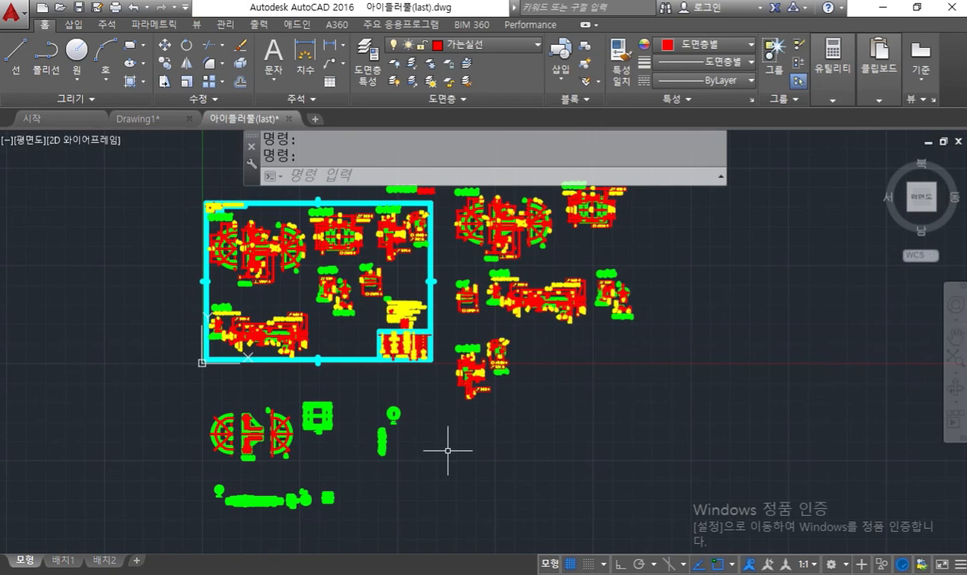
key("F9")
mouse_move(374, 491)
left_mouse_down()
mouse_move(335, 537)
mouse_move(277, 383)
mouse_move(393, 529)
left_mouse_up()
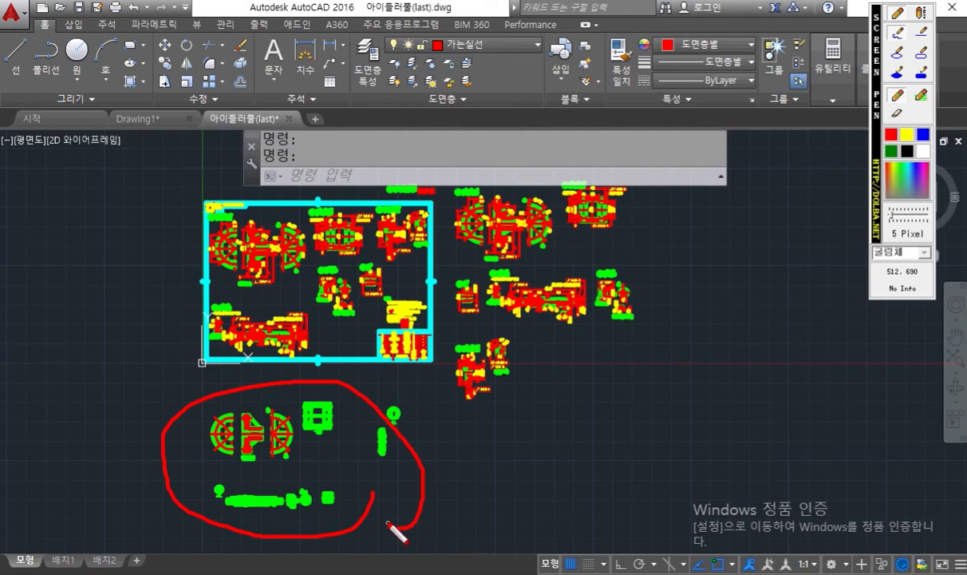
mouse_move(369, 408)
left_mouse_down()
mouse_move(445, 263)
mouse_move(414, 236)
mouse_move(515, 238)
mouse_move(431, 219)
mouse_move(574, 209)
mouse_move(558, 269)
left_mouse_up()
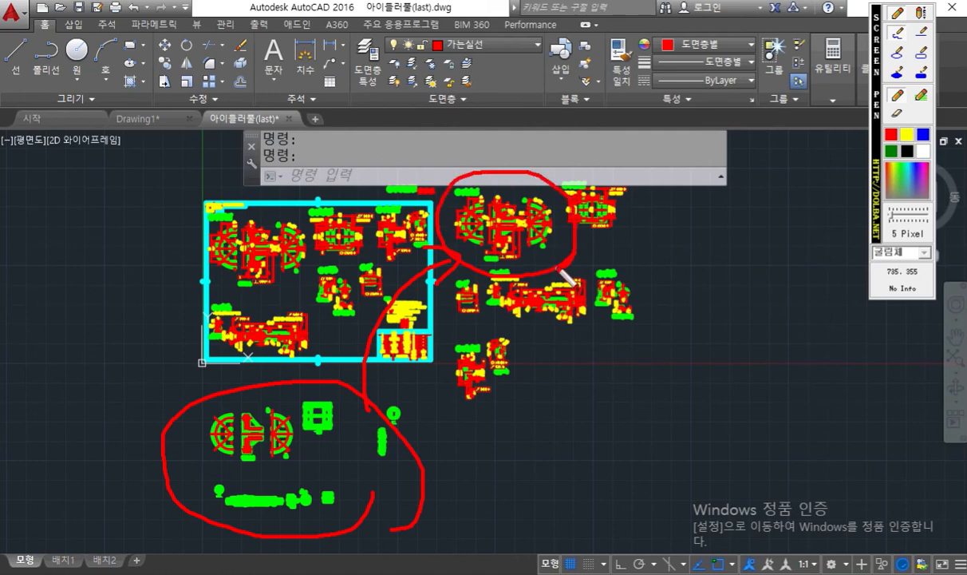
key("Escape")
scroll(221, 463, "up", 10)
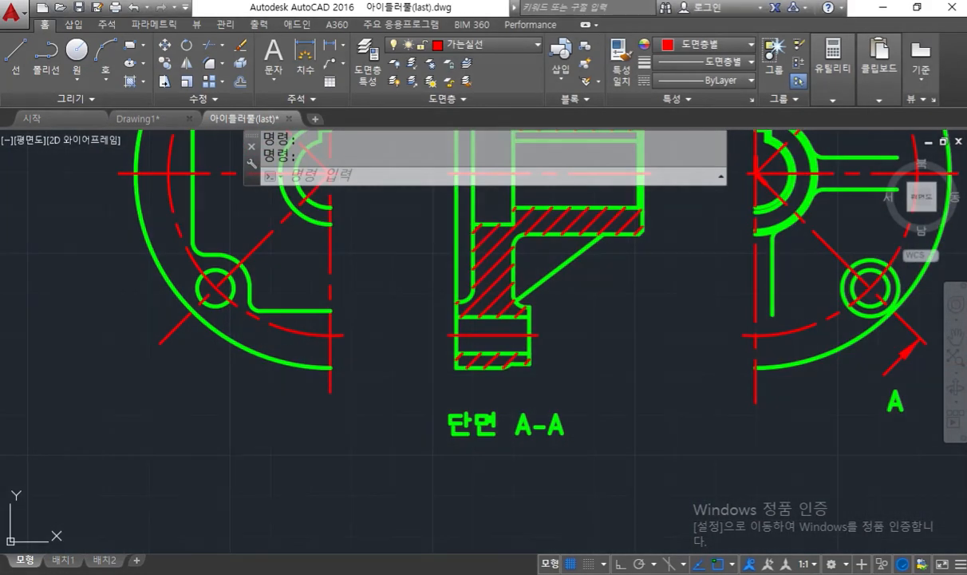
scroll(372, 304, "down", 3)
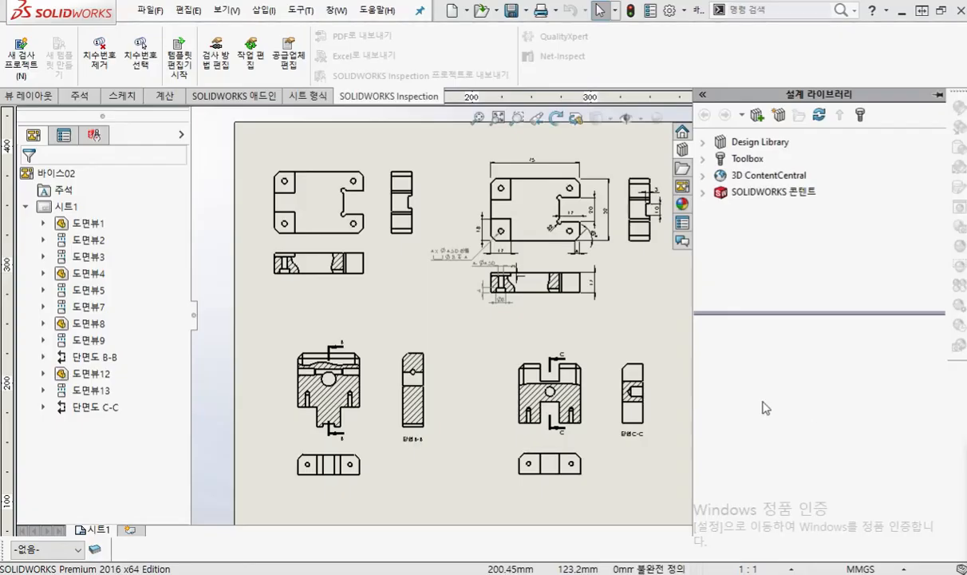
Step: Select the top-left drawing view on the 바이스02 sheet
left_click(318, 190)
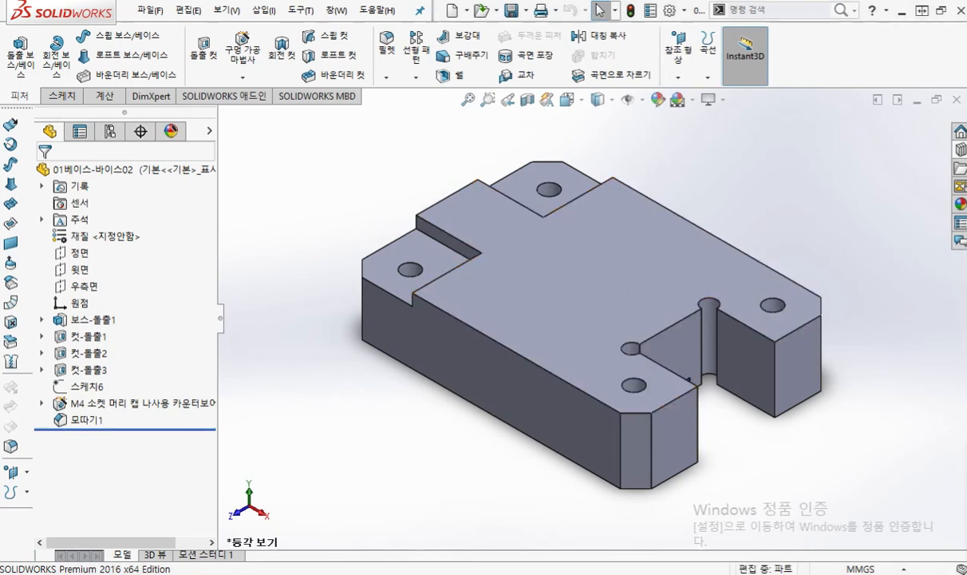
Step: Switch back to the 바이스02 drawing window in SOLIDWORKS
left_click(289, 487)
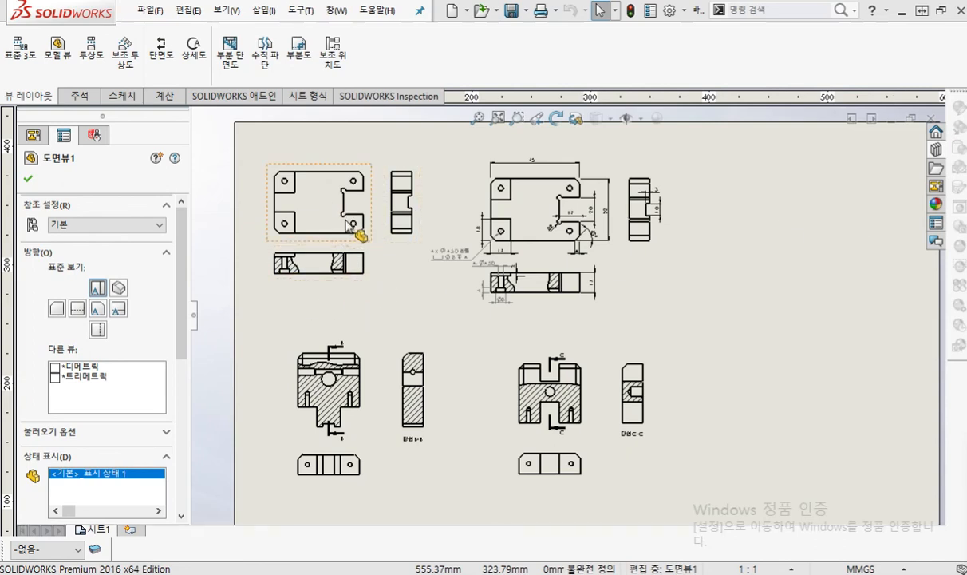
middle_click_drag(349, 171, 579, 234)
scroll(481, 225, "down", 3)
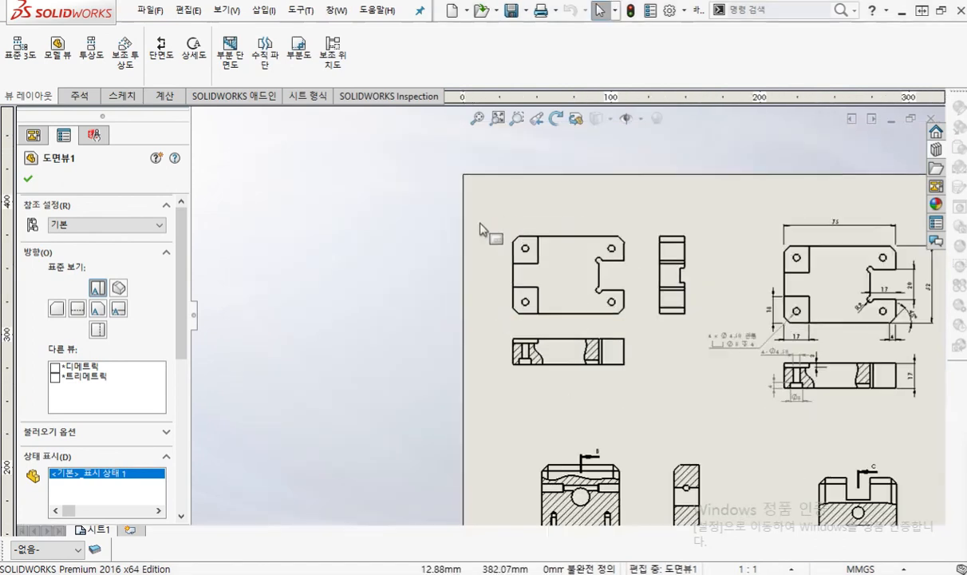
right_click(546, 234)
left_click(595, 73)
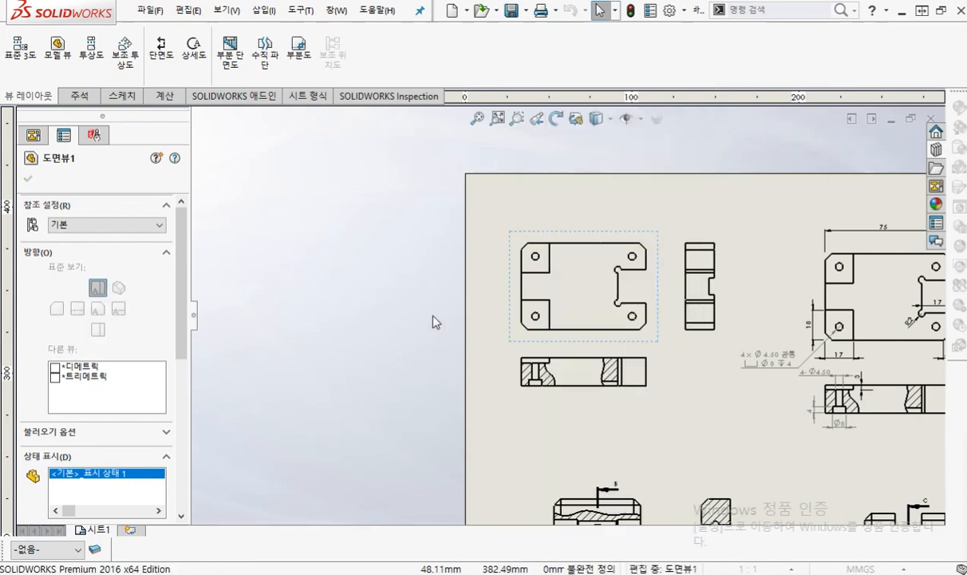
left_click(430, 280)
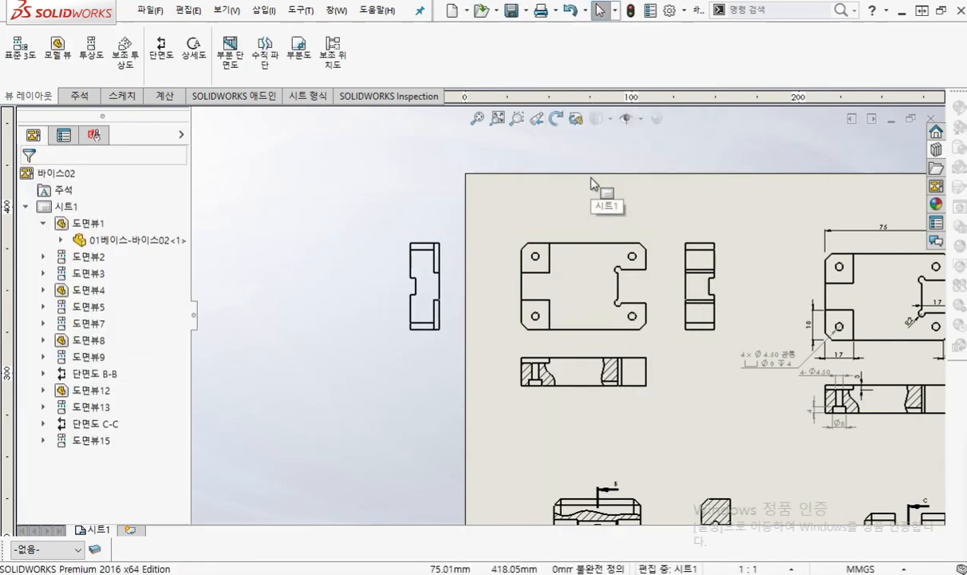
left_click(447, 238)
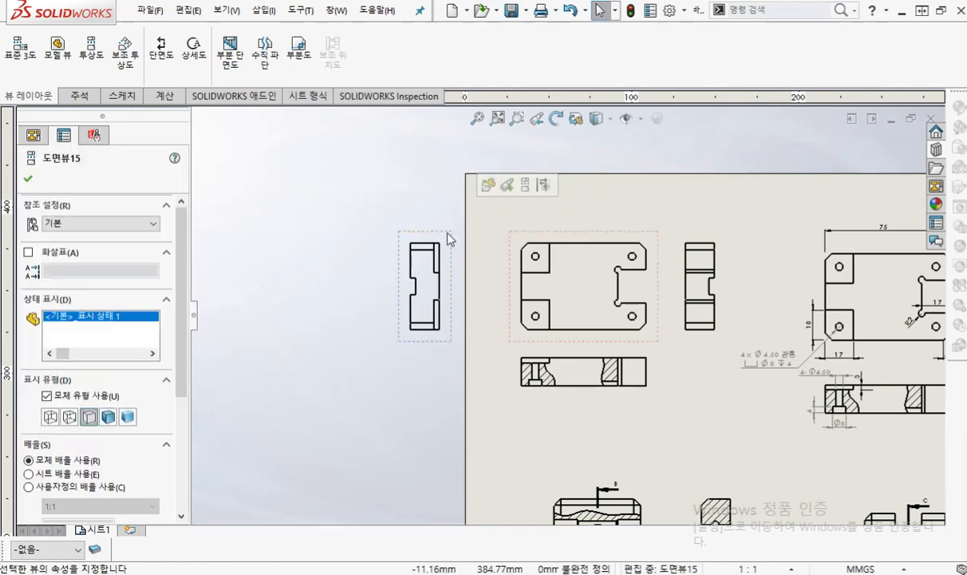
key("Delete")
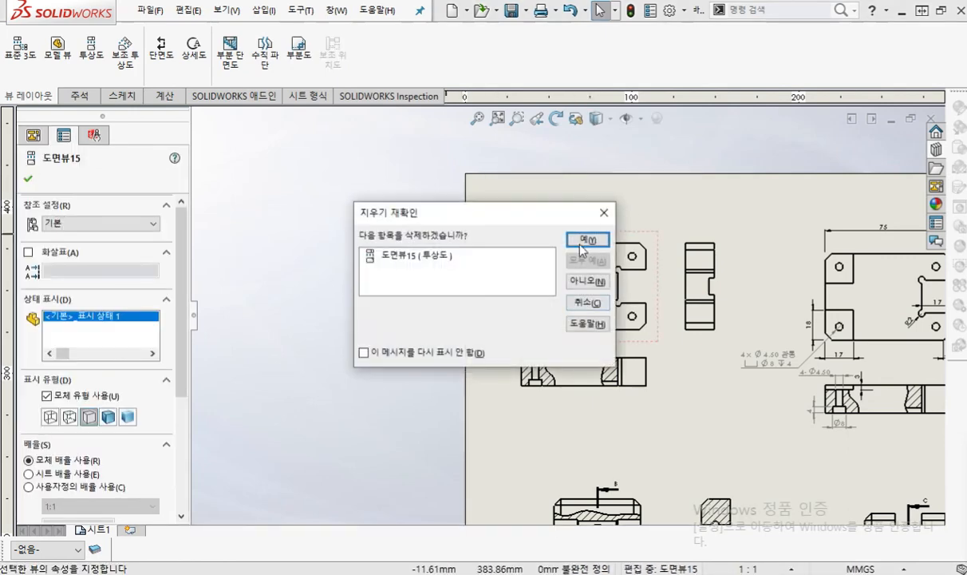
left_click(587, 240)
scroll(447, 266, "up", 5)
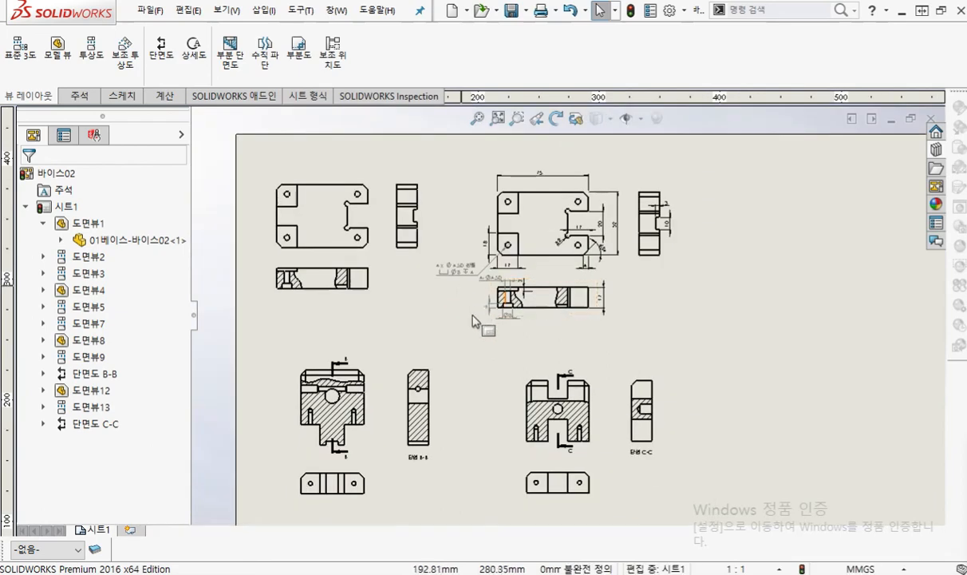
middle_click_drag(473, 313, 472, 277)
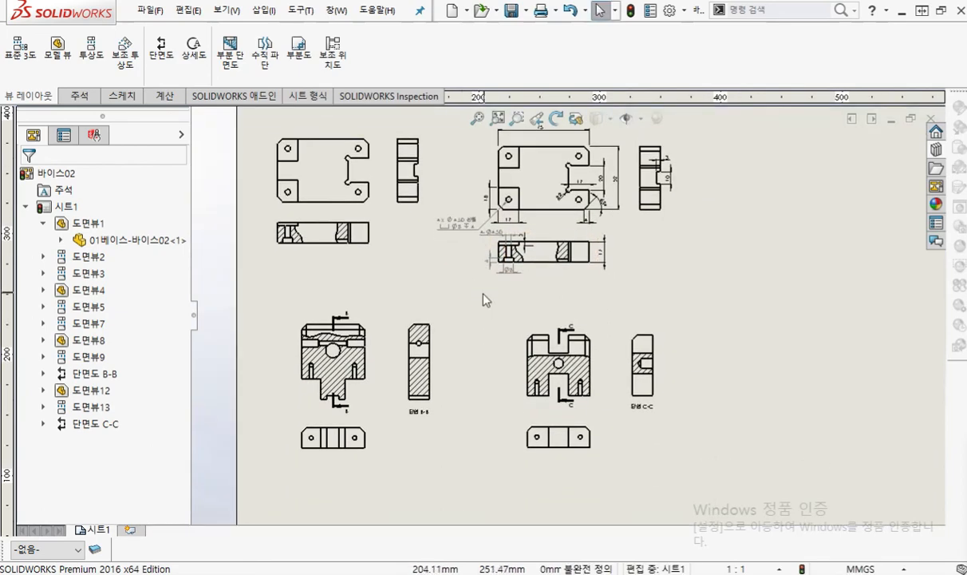
key("ctrl+shift+s")
left_click(509, 362)
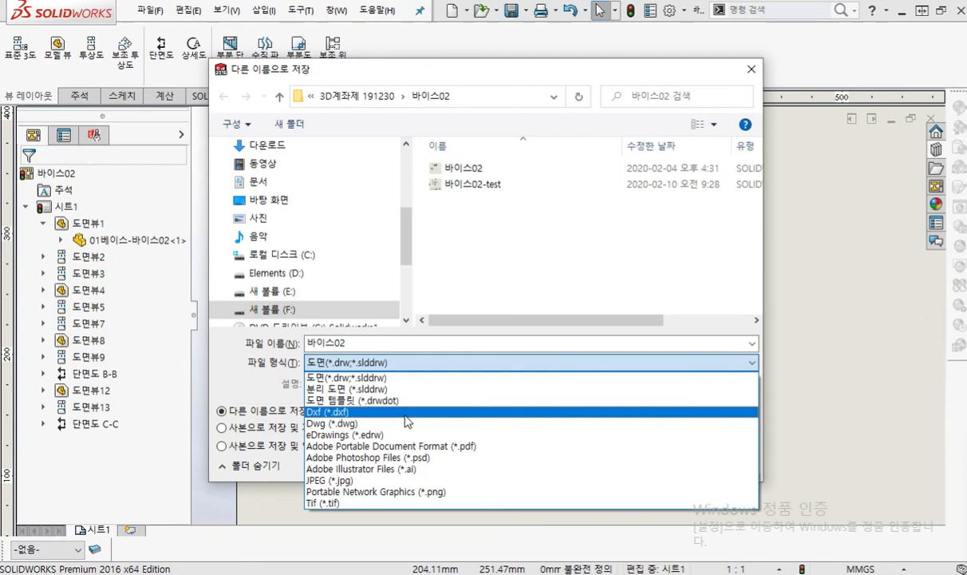
key("Escape")
key("Escape")
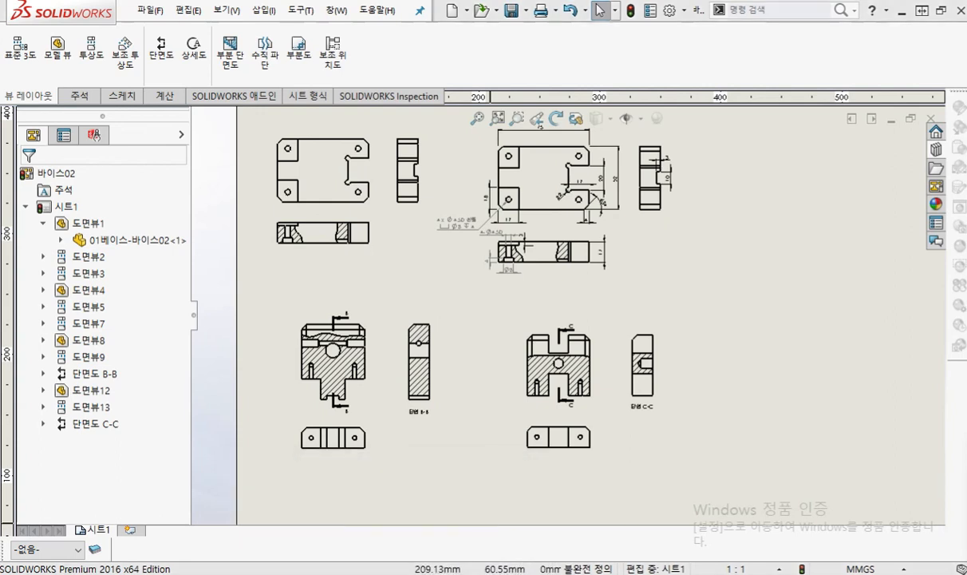
key("alt+Tab")
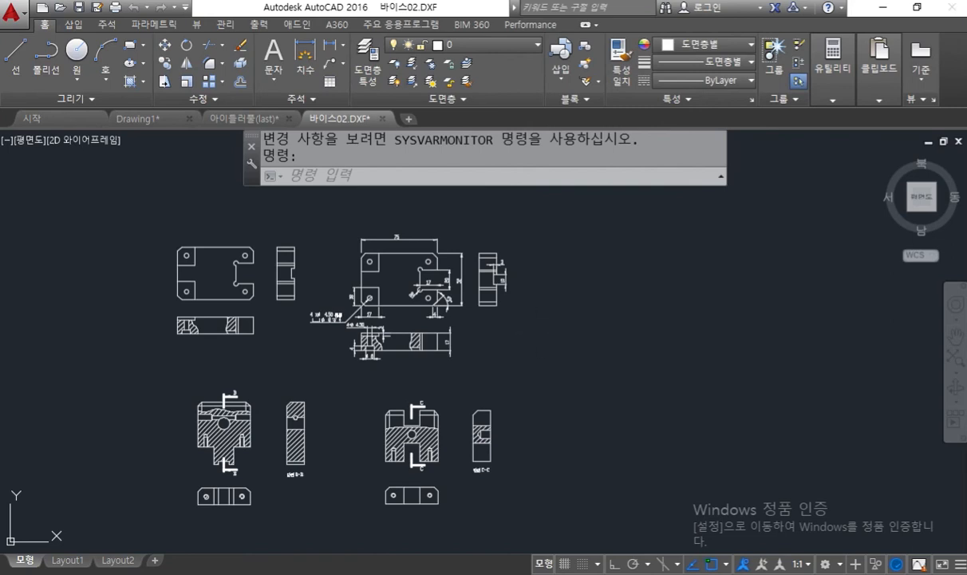
Step: Open 바이스02.DXF in AutoCAD with the DXF file type selected
key("ctrl+o")
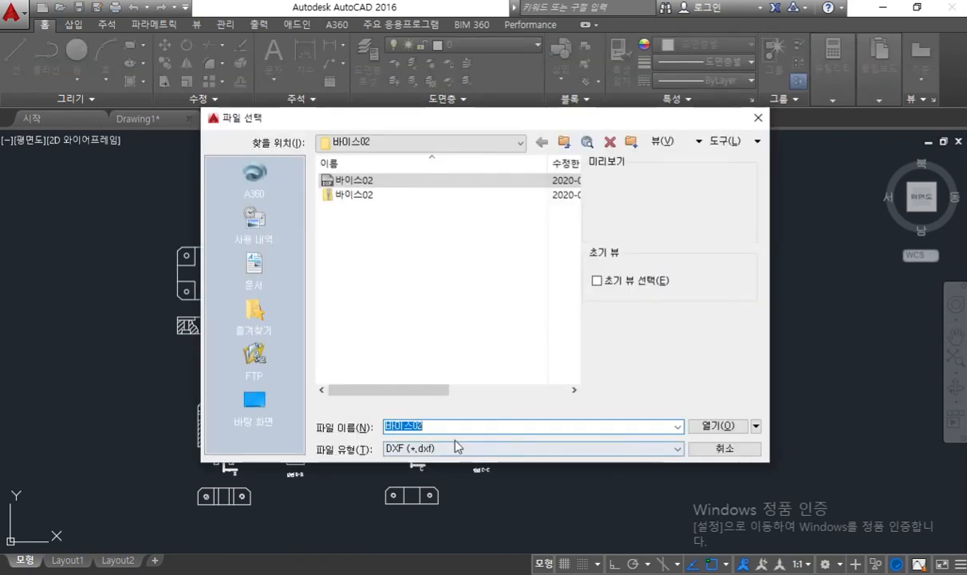
left_click(454, 449)
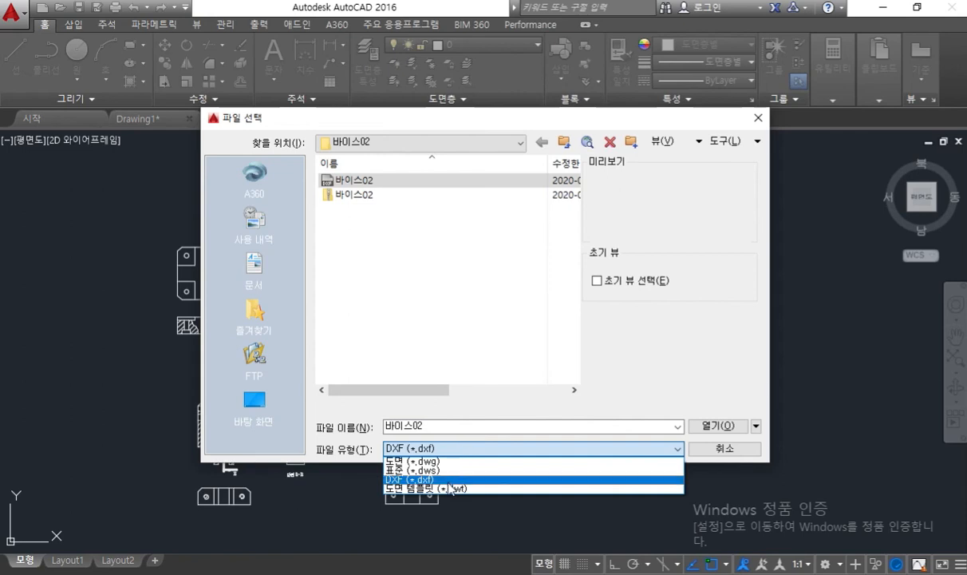
left_click(355, 188)
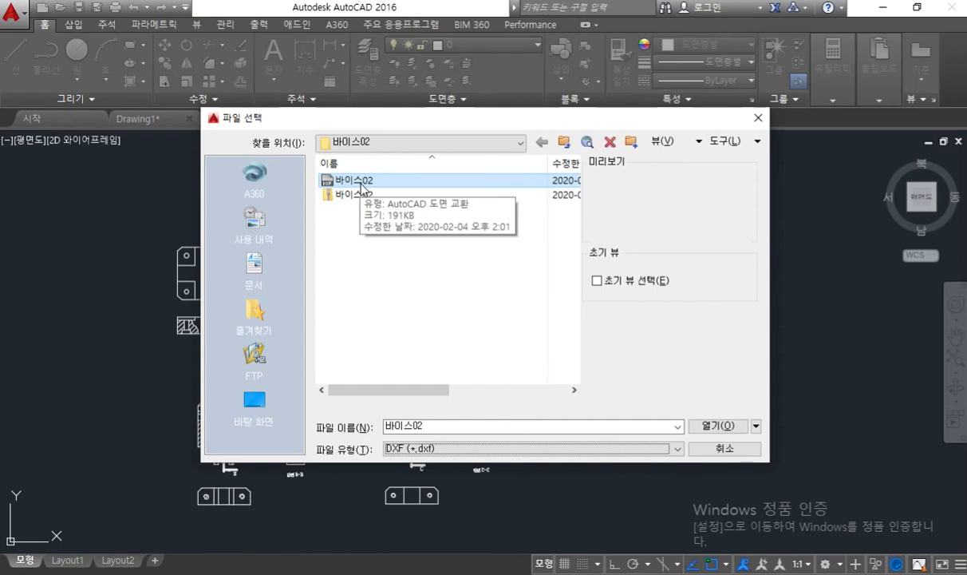
left_click(698, 426)
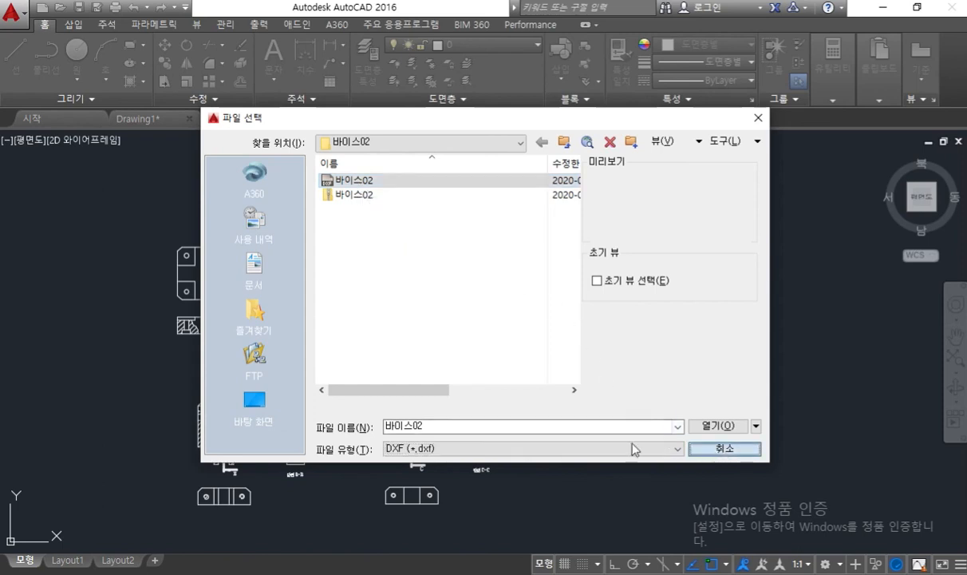
Step: Cut all 417 objects to the clipboard and close the DXF without saving (아니오)
left_click(543, 492)
left_click(49, 142)
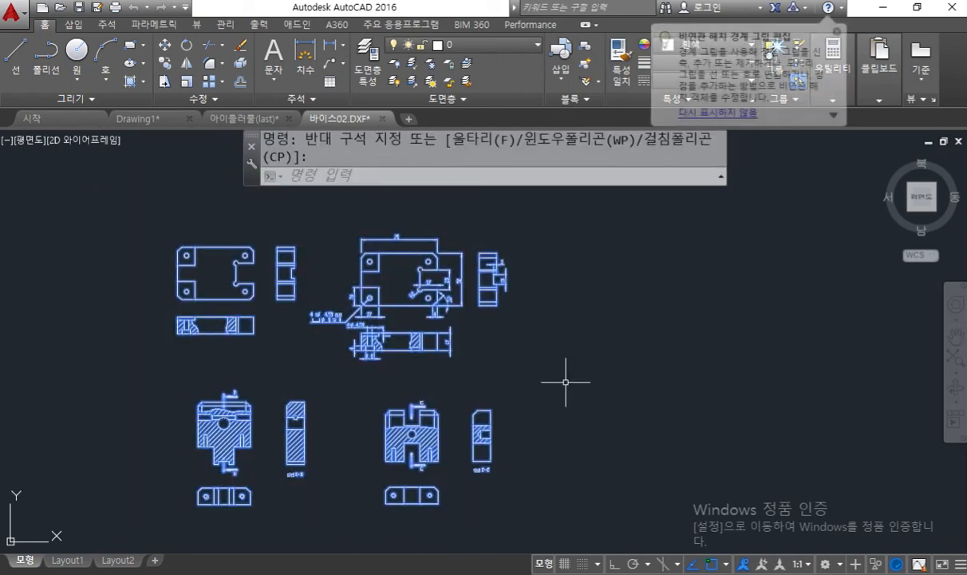
key("ctrl+x")
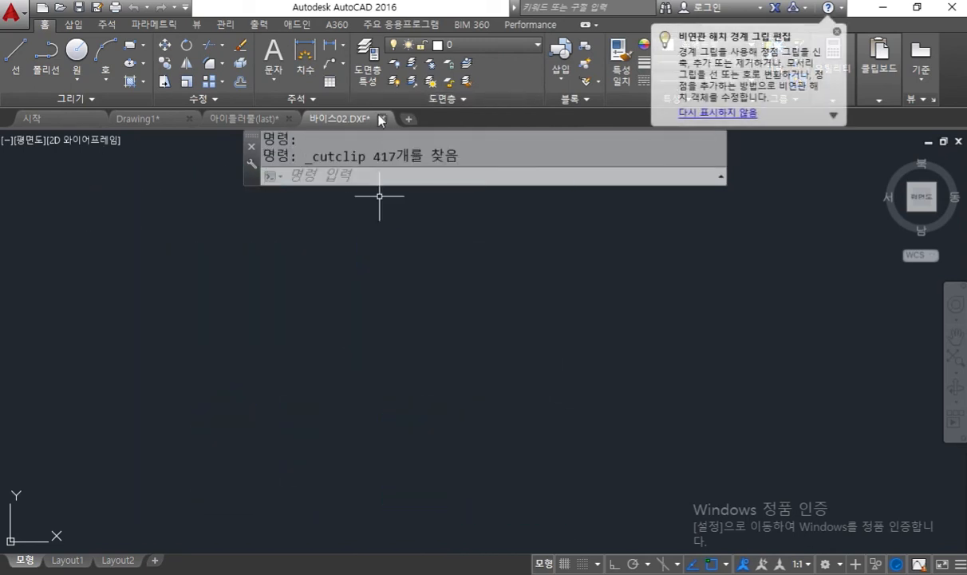
left_click(382, 118)
left_click(523, 324)
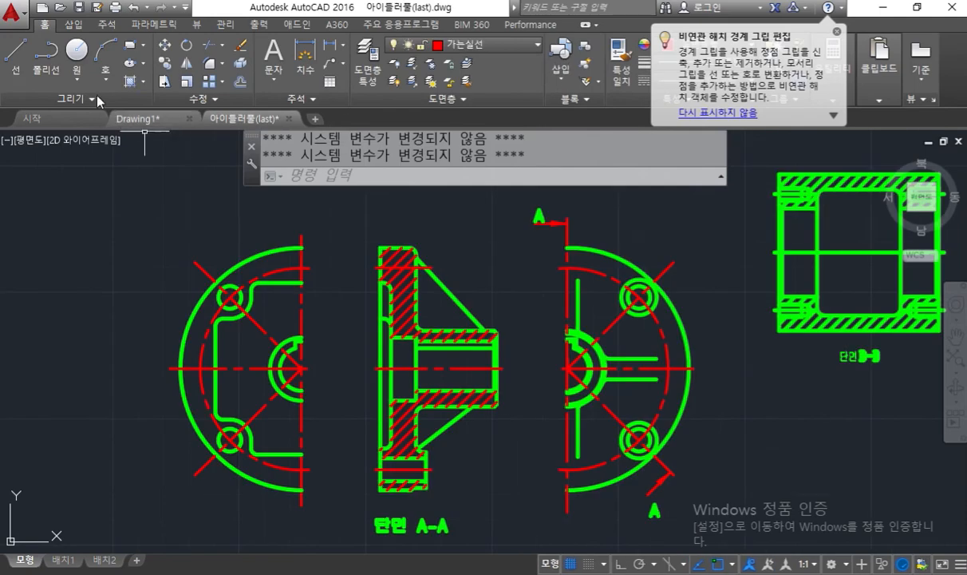
Step: Paste the 바이스02 views into Drawing1 right of the border and window-select them all
left_click(144, 119)
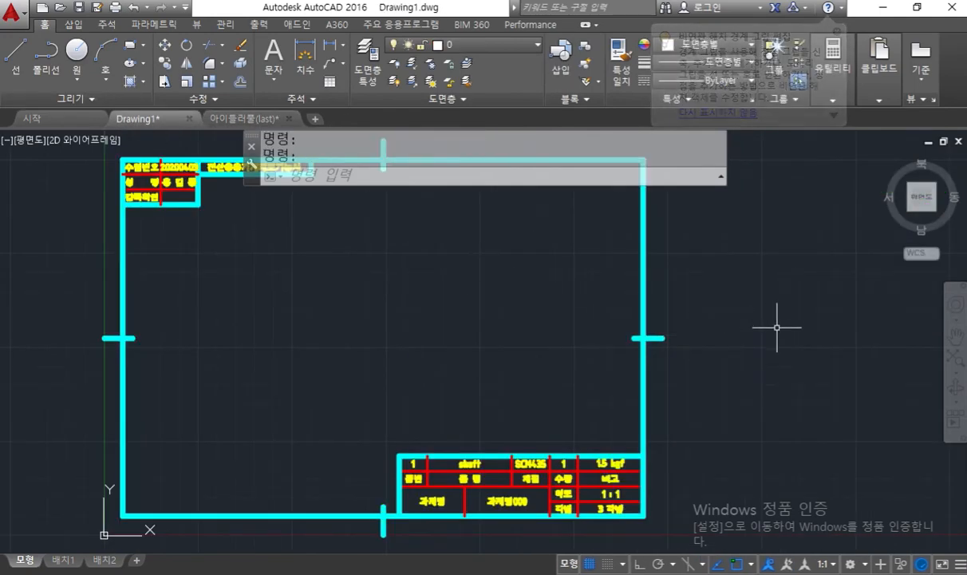
middle_click_drag(777, 326, 594, 350)
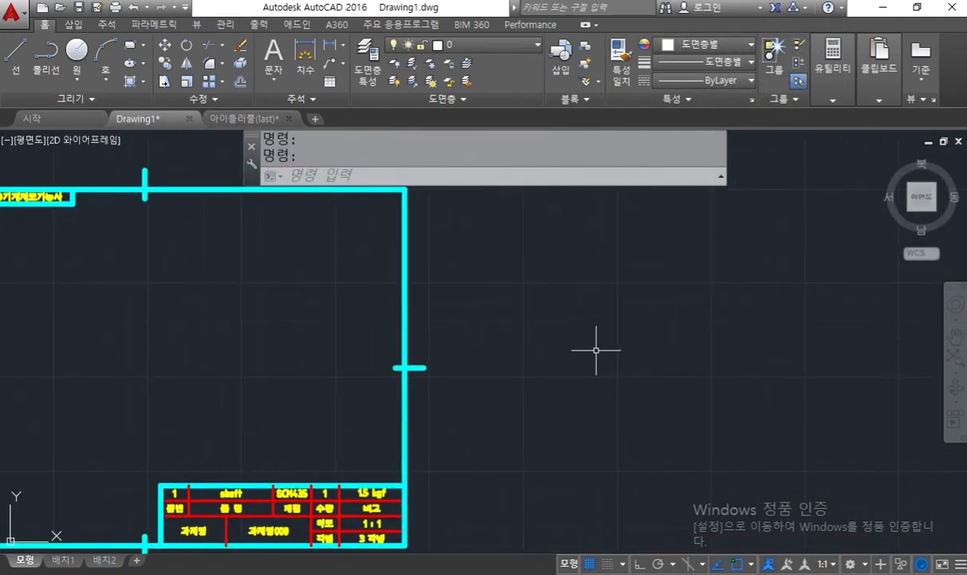
key("ctrl+v")
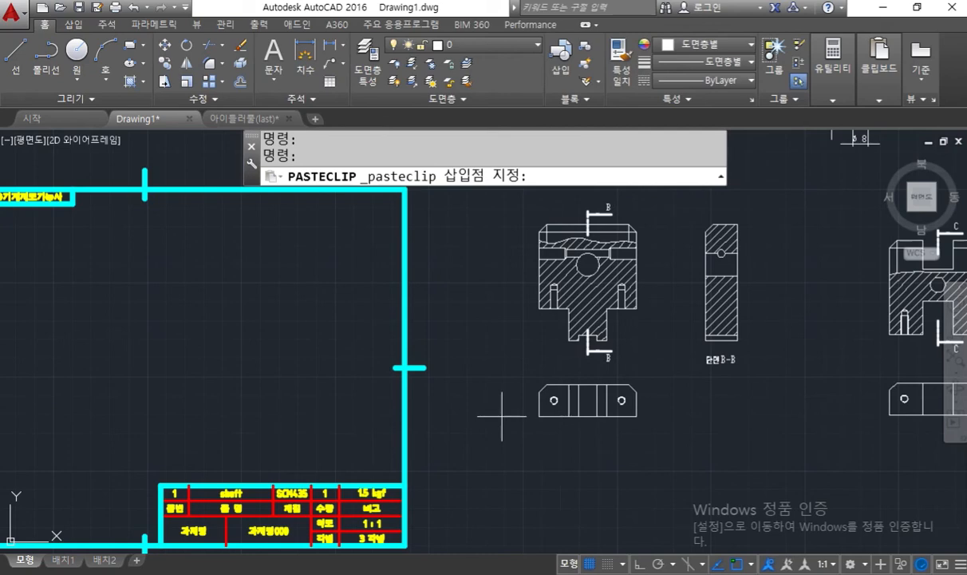
left_click(530, 477)
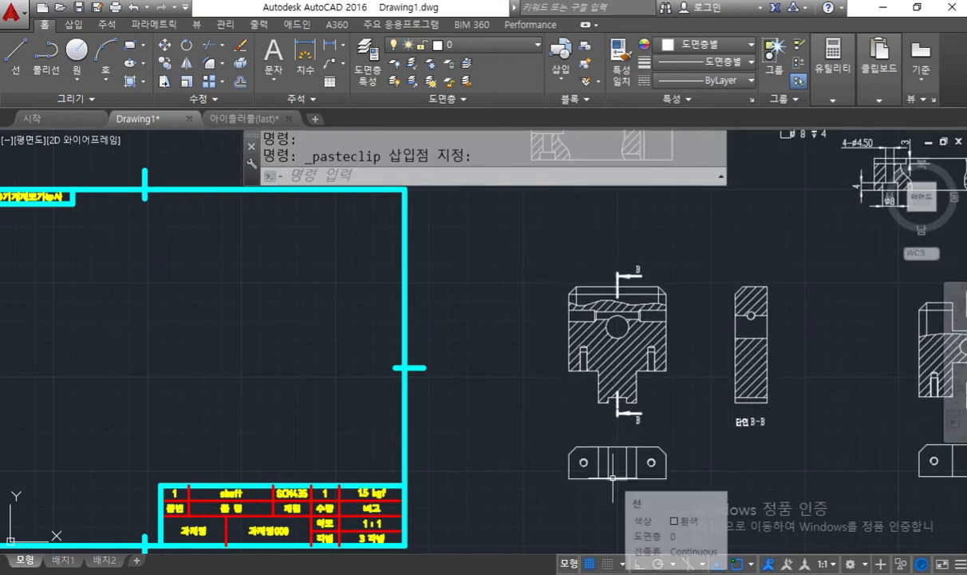
scroll(612, 477, "down", 4)
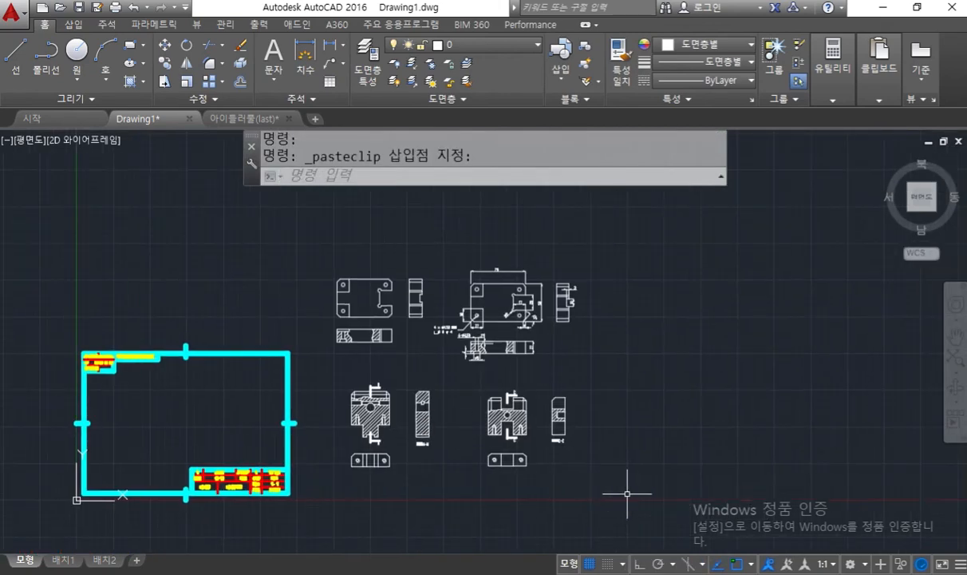
left_click(627, 493)
left_click(319, 215)
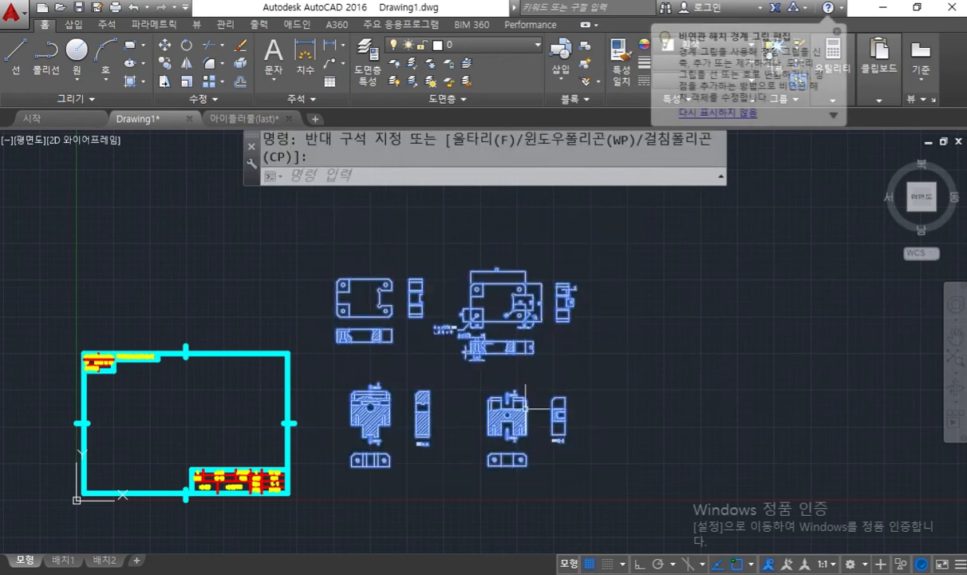
Step: Give the pasted views ByLayer colour, linetype and lineweight, on the 외형선 layer
key("ctrl+1")
middle_click_drag(354, 379, 380, 329)
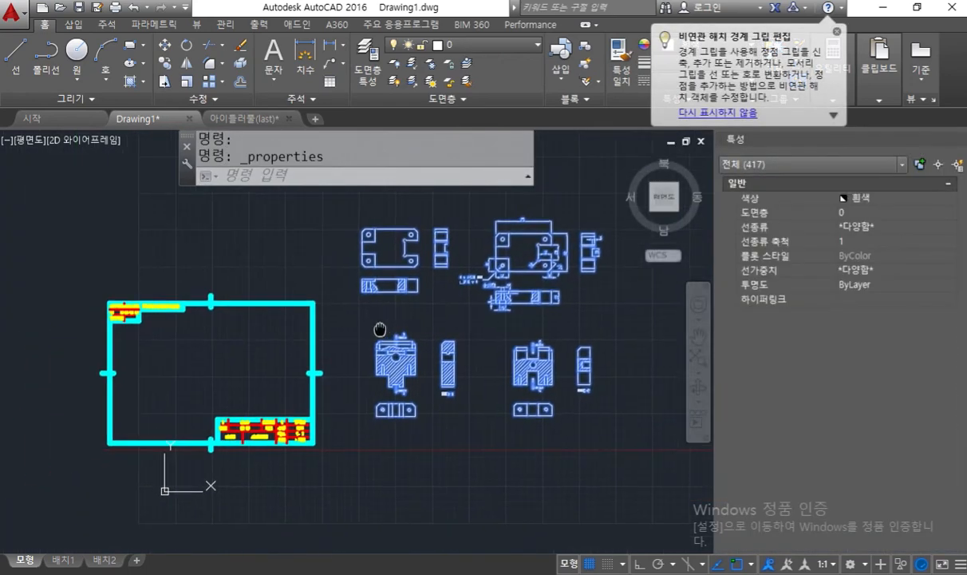
left_click(924, 202)
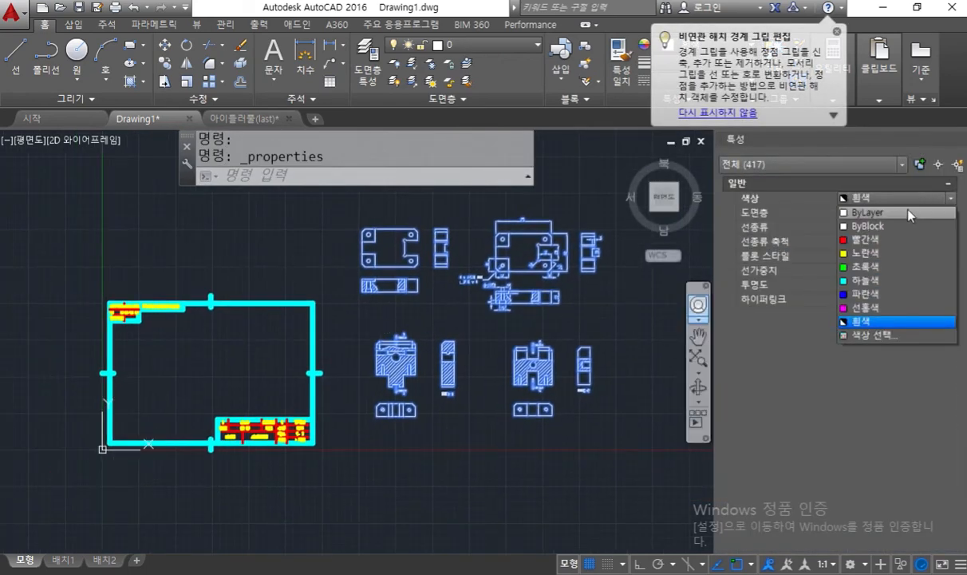
left_click(894, 223)
left_click(901, 226)
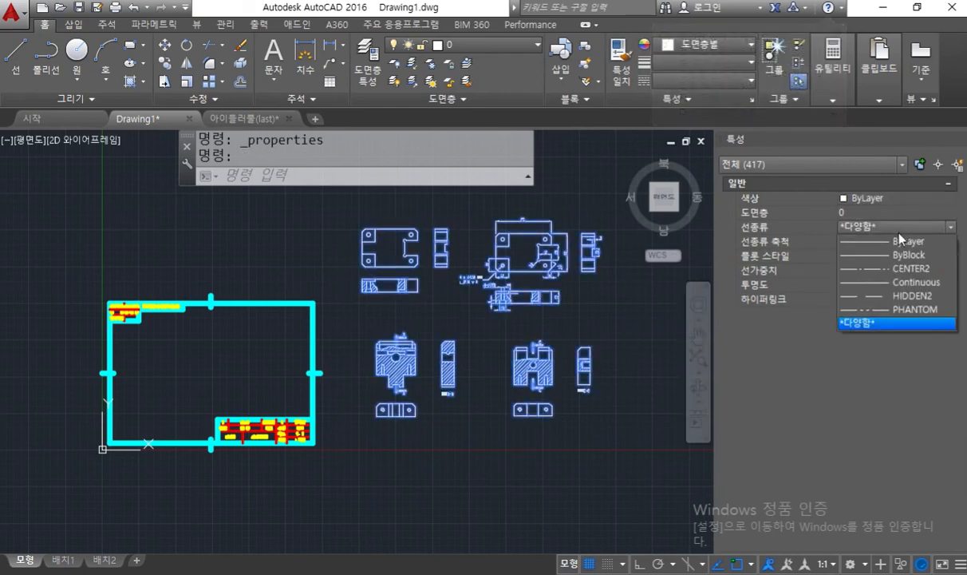
left_click(895, 239)
left_click(902, 271)
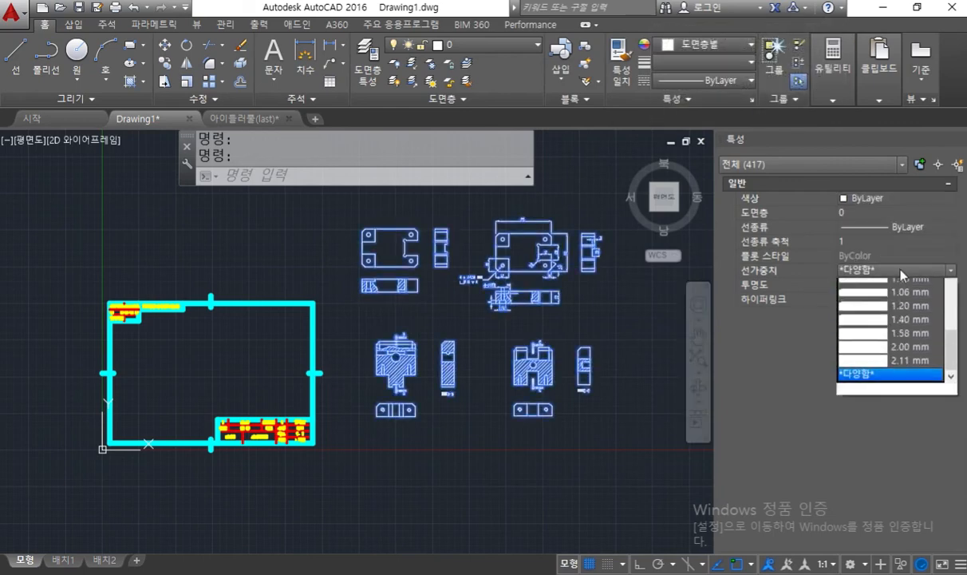
scroll(884, 293, "up", 1)
left_click(884, 281)
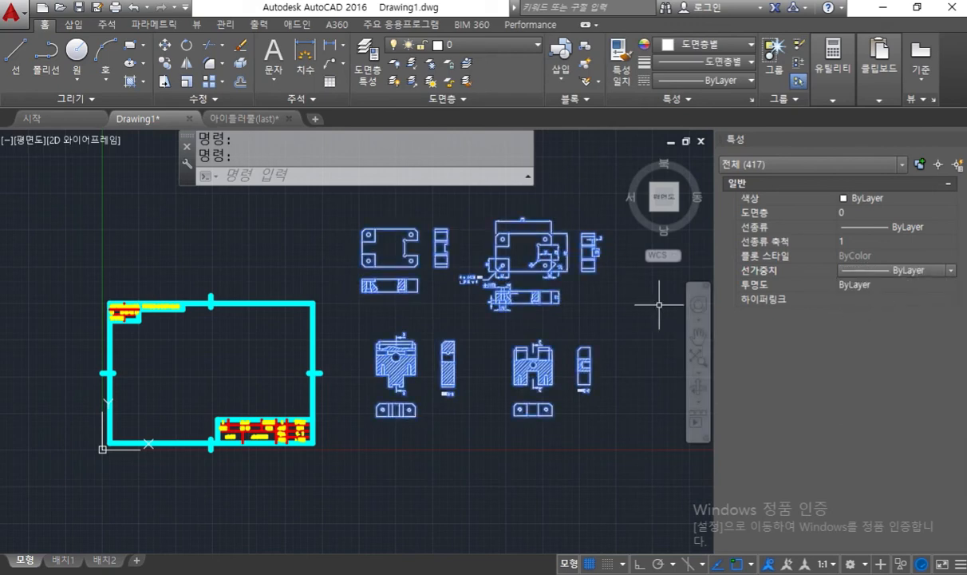
left_click(892, 216)
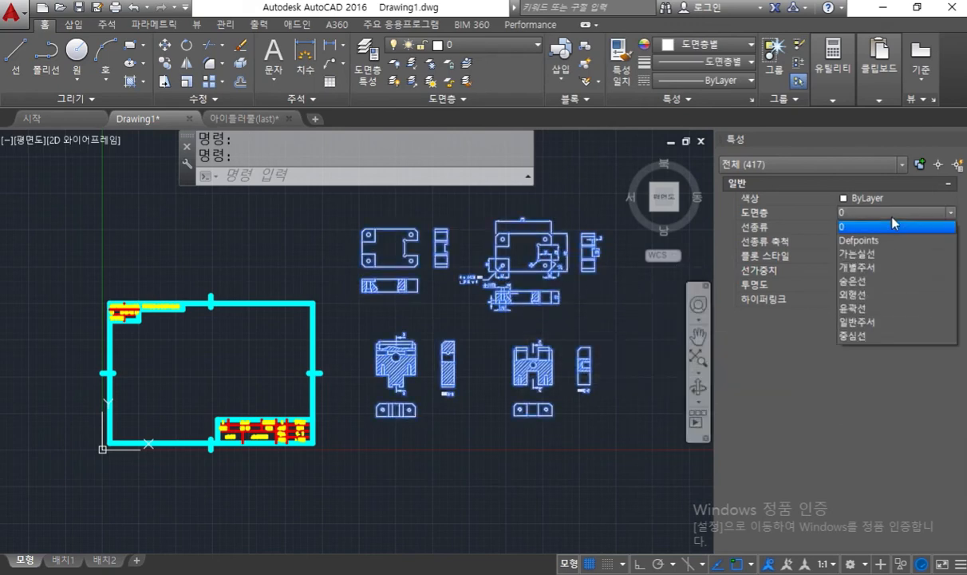
left_click(870, 296)
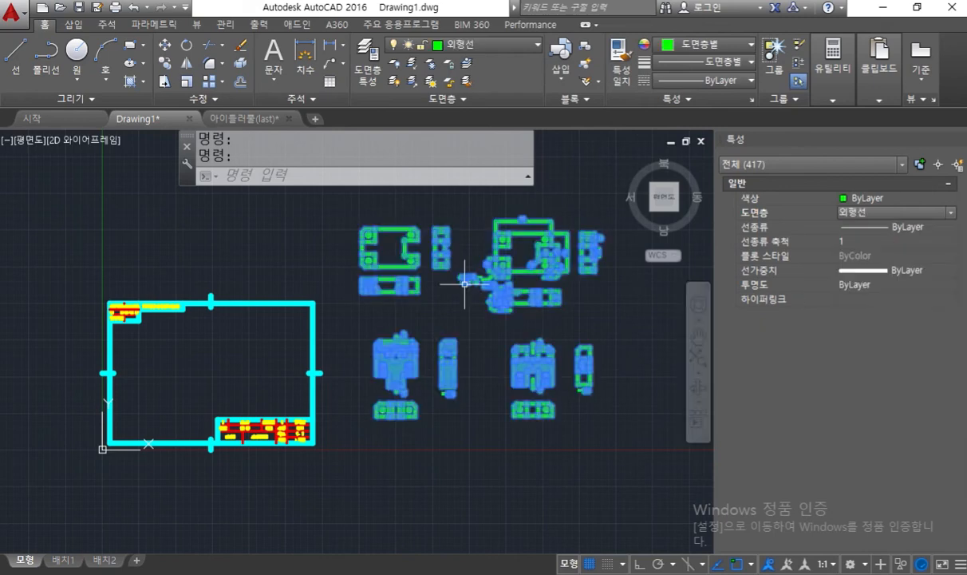
key("Escape")
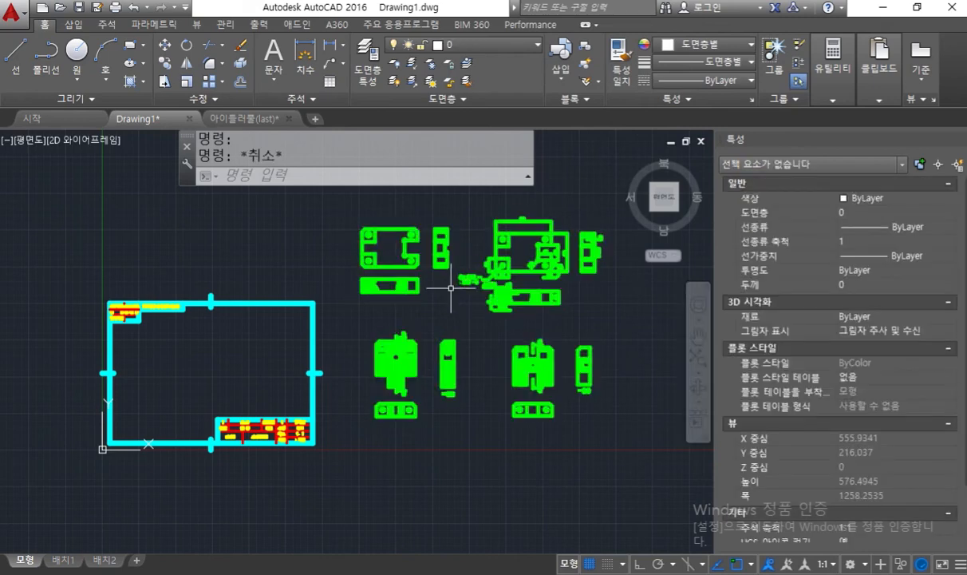
left_click(248, 118)
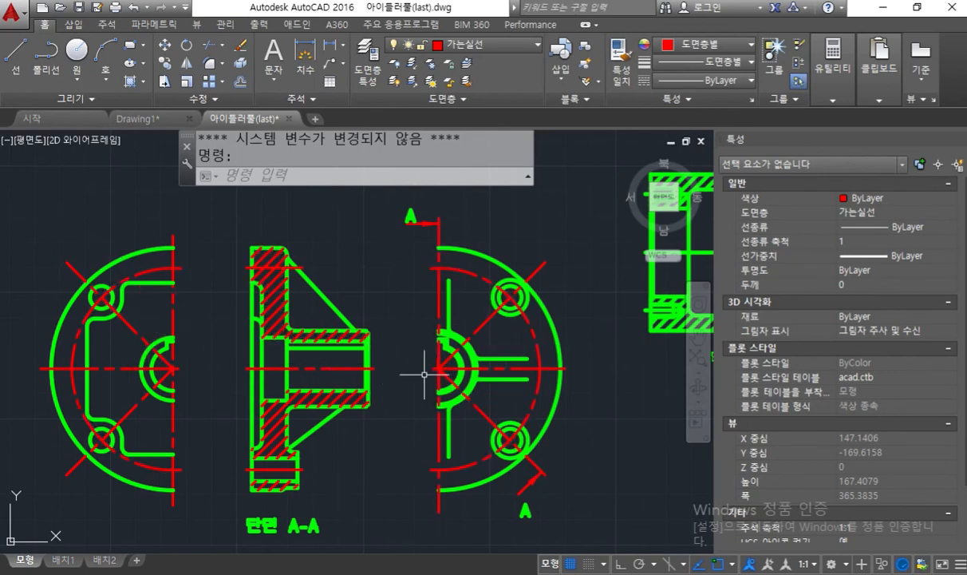
left_click(319, 293)
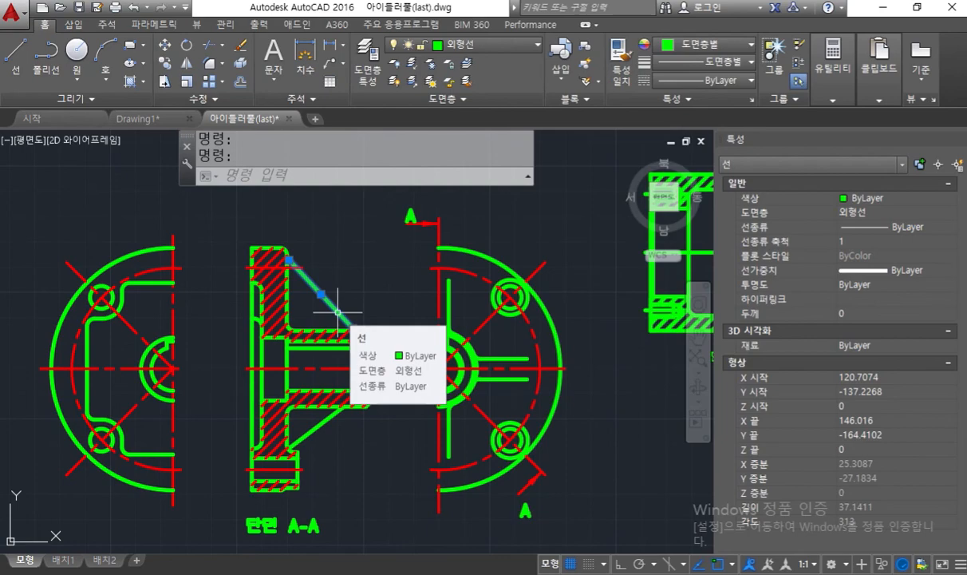
scroll(339, 311, "down", 8)
scroll(427, 284, "up", 6)
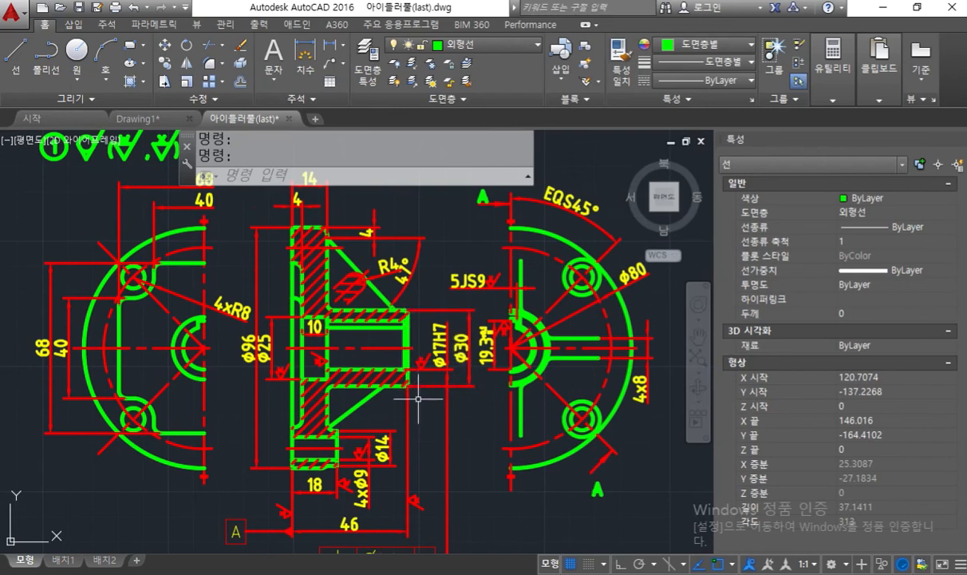
middle_click_drag(90, 227, 321, 414)
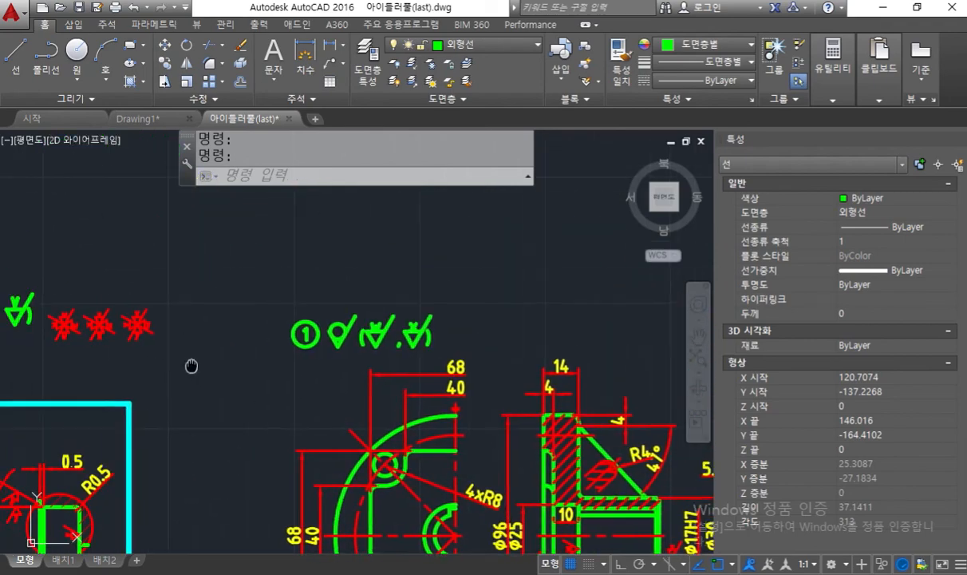
middle_click_drag(171, 363, 318, 364)
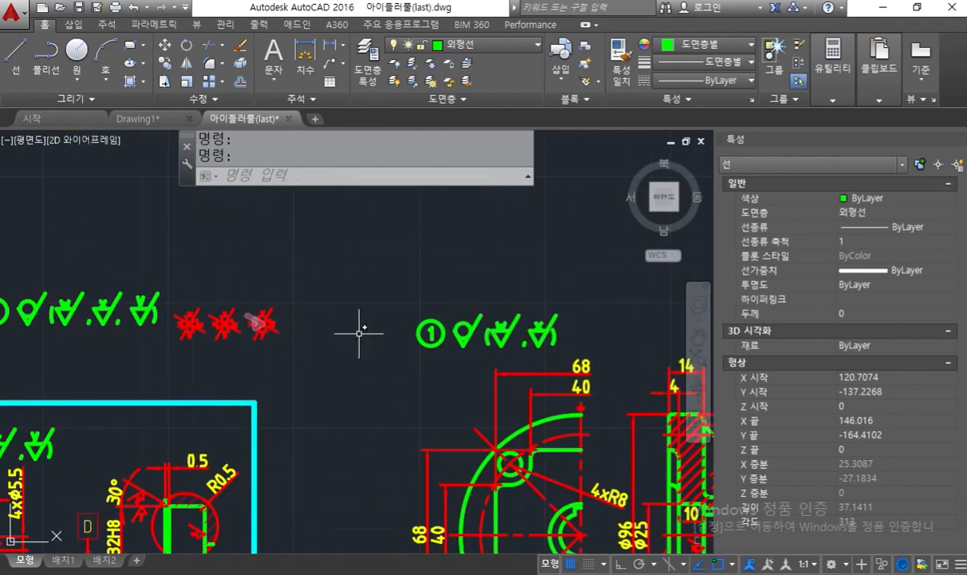
middle_click_drag(573, 504, 395, 317)
middle_click_drag(615, 426, 558, 436)
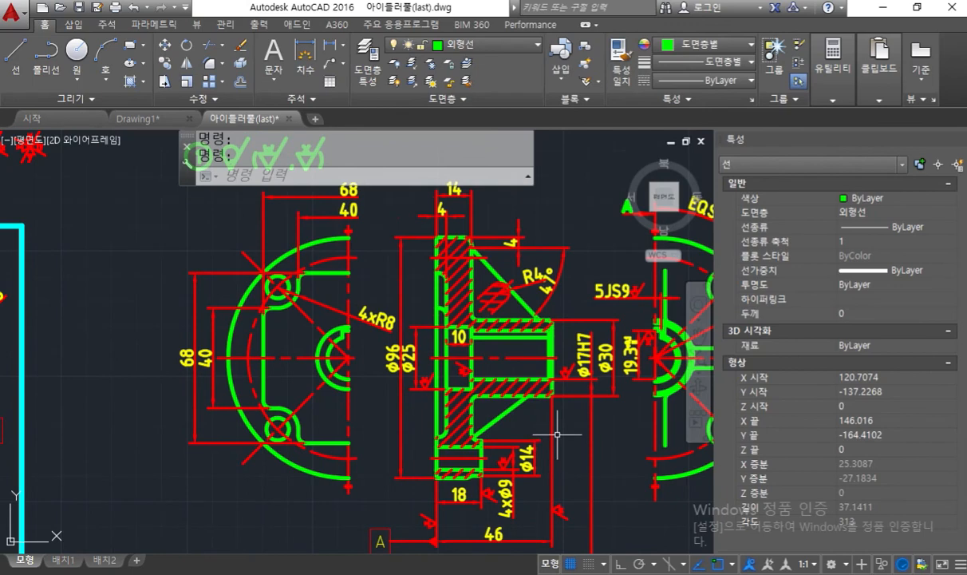
left_click(133, 117)
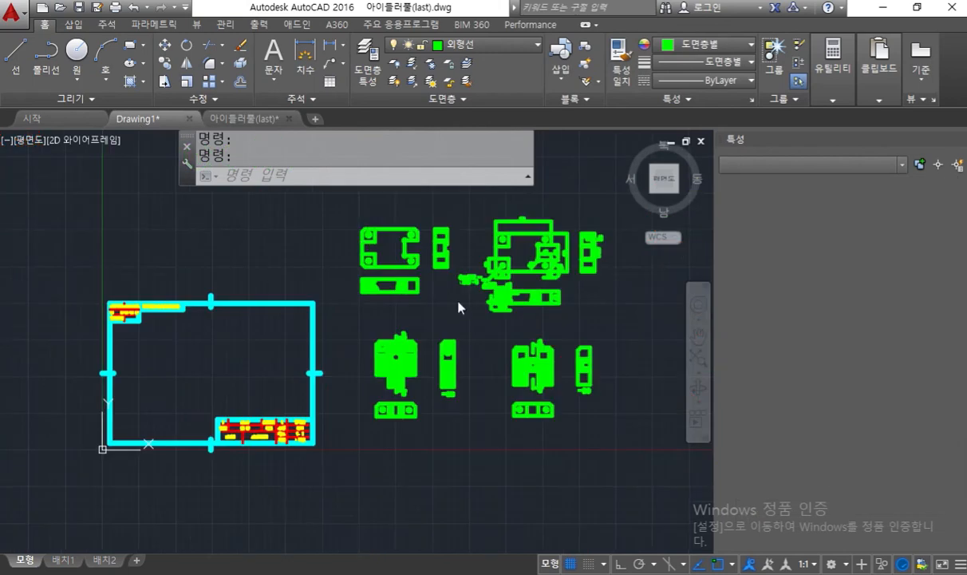
Step: Erase all 417 green drawing-view objects with a crossing-window selection using E
middle_click_drag(403, 327, 389, 339)
key("Escape")
middle_click_drag(484, 385, 443, 404)
type("e")
key("Return")
left_click(591, 459)
left_click(239, 175)
key("Return")
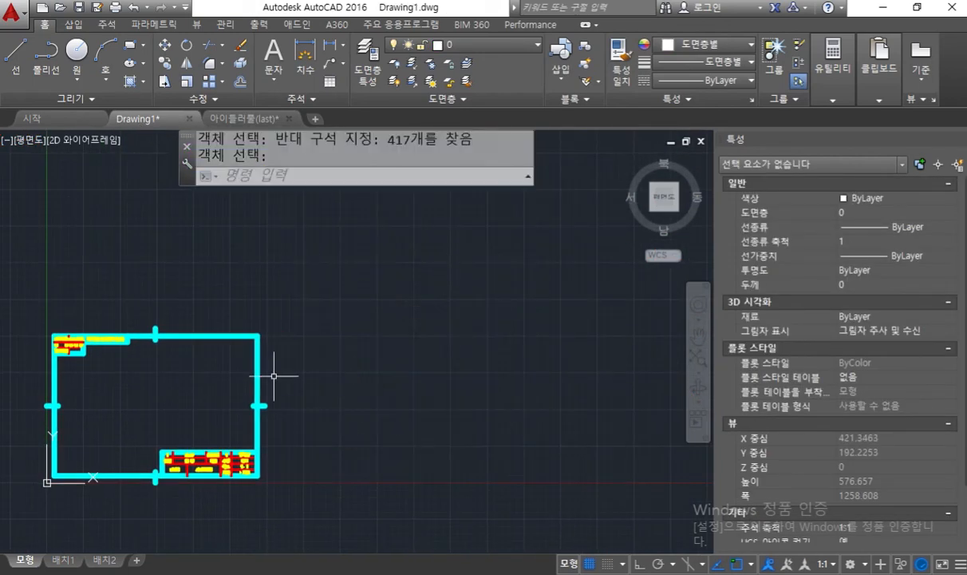
Step: Pan and zoom to centre the empty cyan title-block border in the view
middle_click_drag(268, 383, 406, 317)
scroll(288, 317, "up", 2)
middle_click_drag(303, 312, 313, 320)
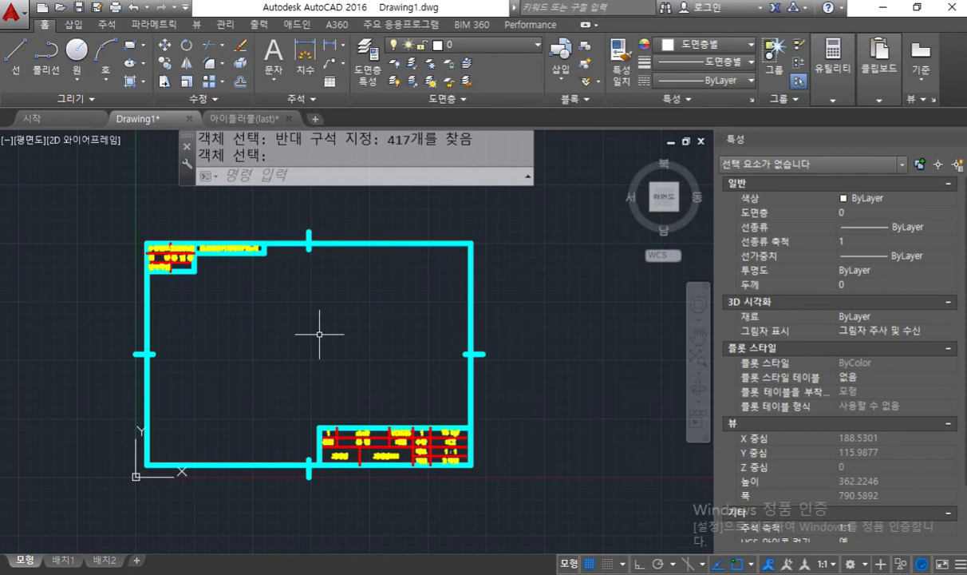
scroll(290, 335, "up", 2)
scroll(290, 337, "down", 2)
middle_click_drag(290, 337, 280, 349)
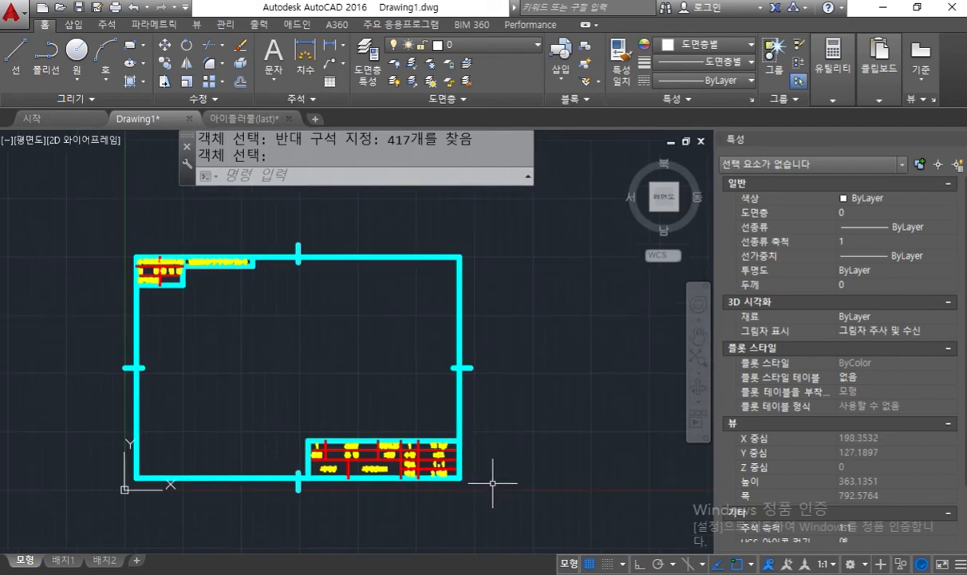